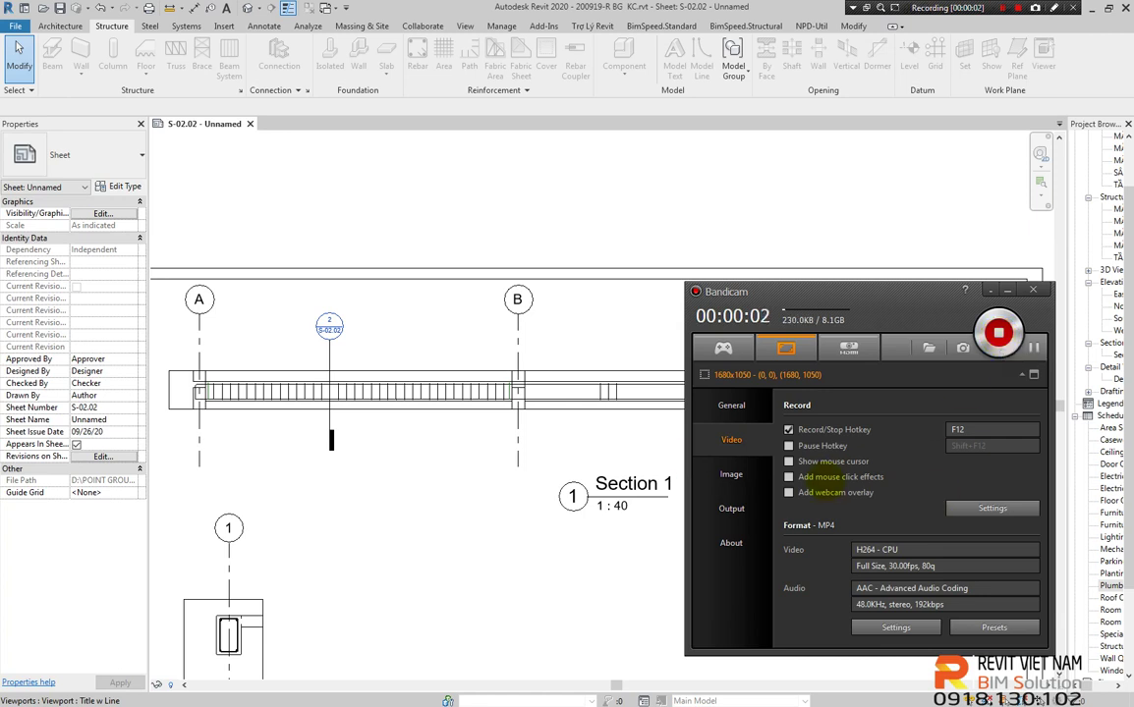
Activate the Section 1 viewport on sheet S-02.02, zoom into the section and select grid A
left_click(1006, 290)
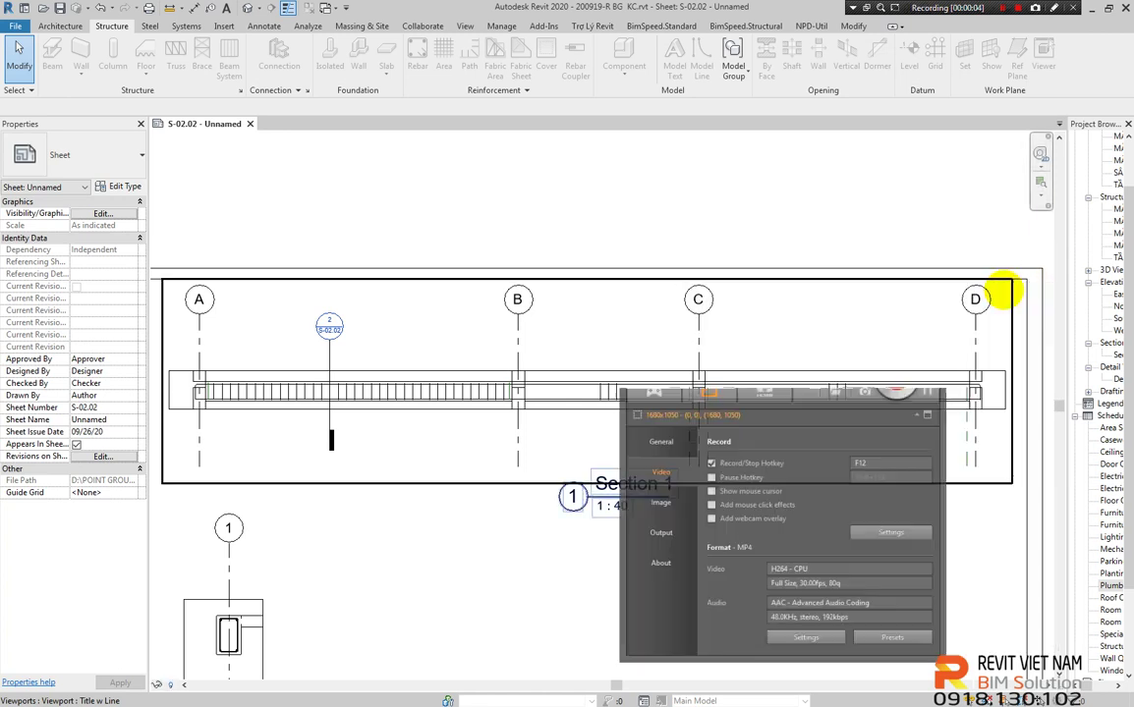
scroll(697, 378, "down", 1)
scroll(499, 412, "up", 1)
middle_click_drag(541, 481, 547, 422)
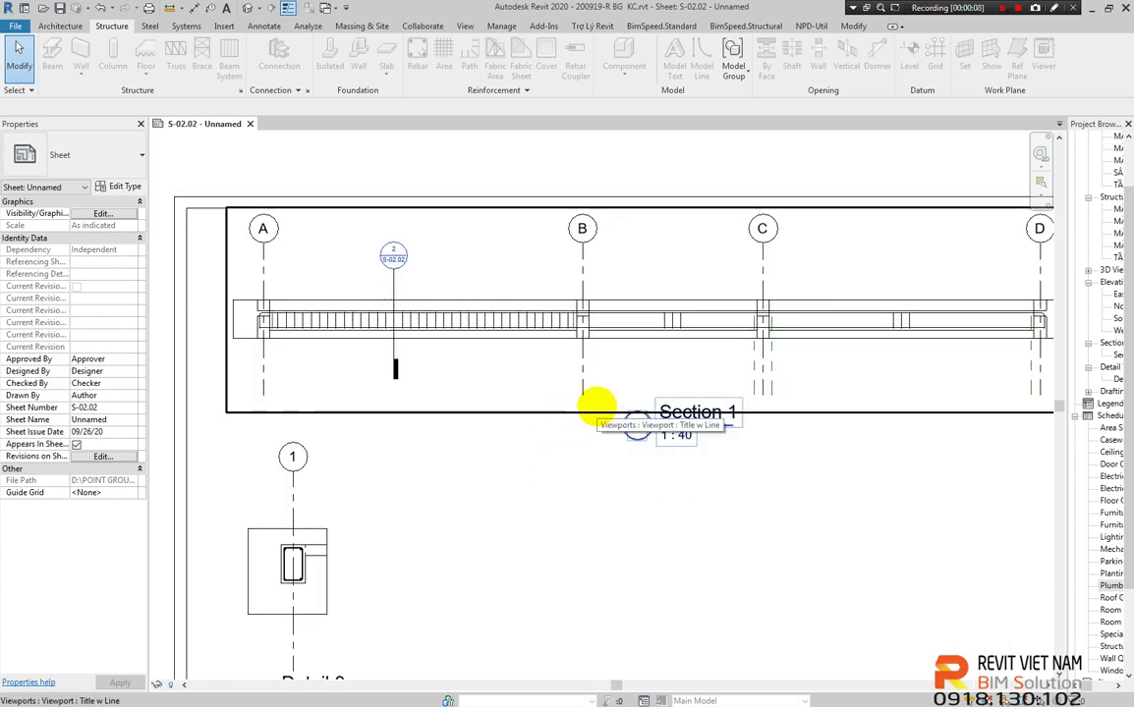
double_click(679, 352)
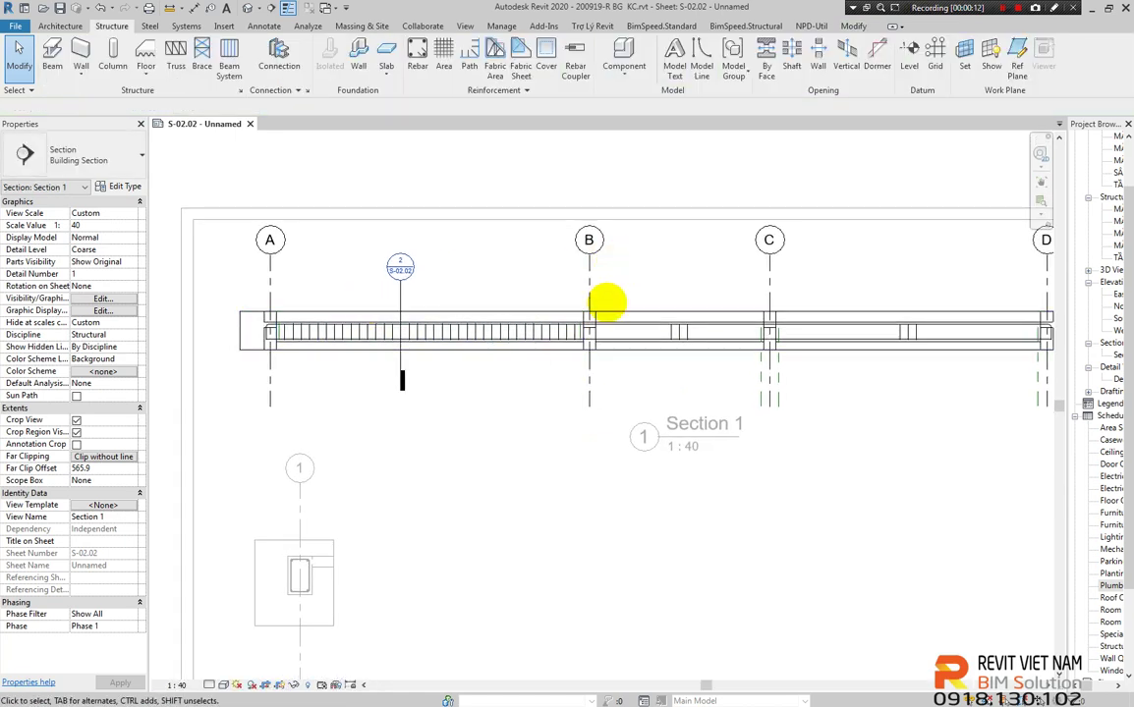
mouse_move(607, 304)
middle_mouse_down()
mouse_move(540, 305)
mouse_move(514, 283)
mouse_move(545, 278)
middle_mouse_up()
middle_click_drag(466, 283, 403, 295)
scroll(273, 294, "up", 2)
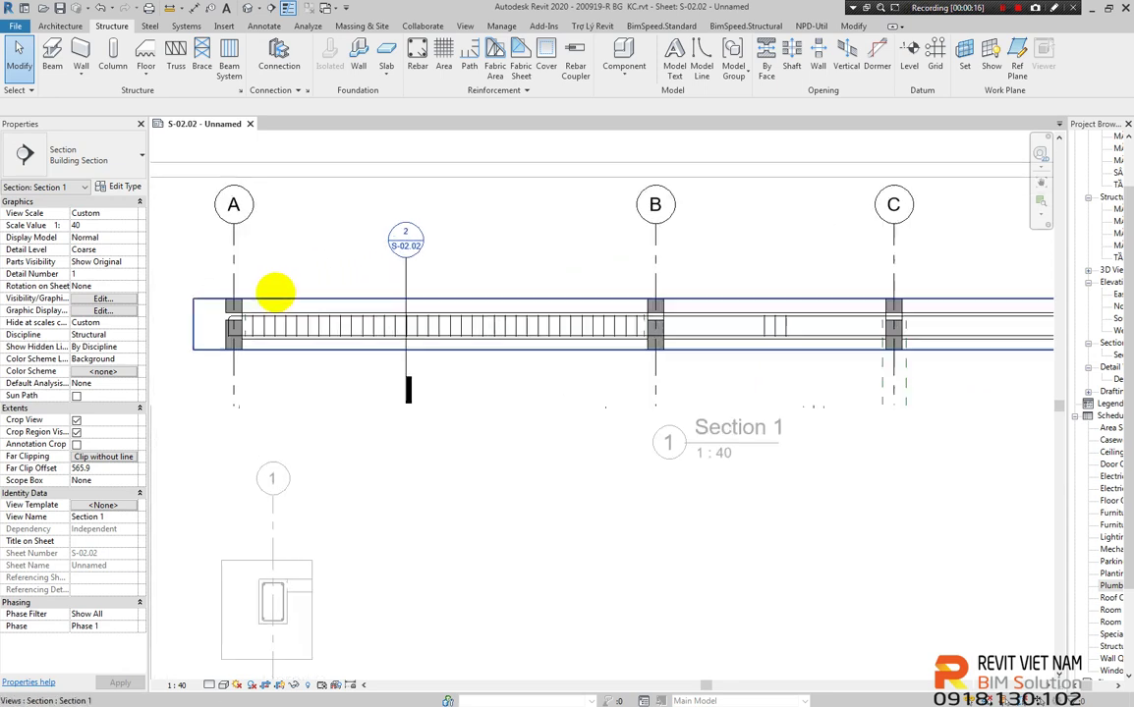
left_click(232, 259)
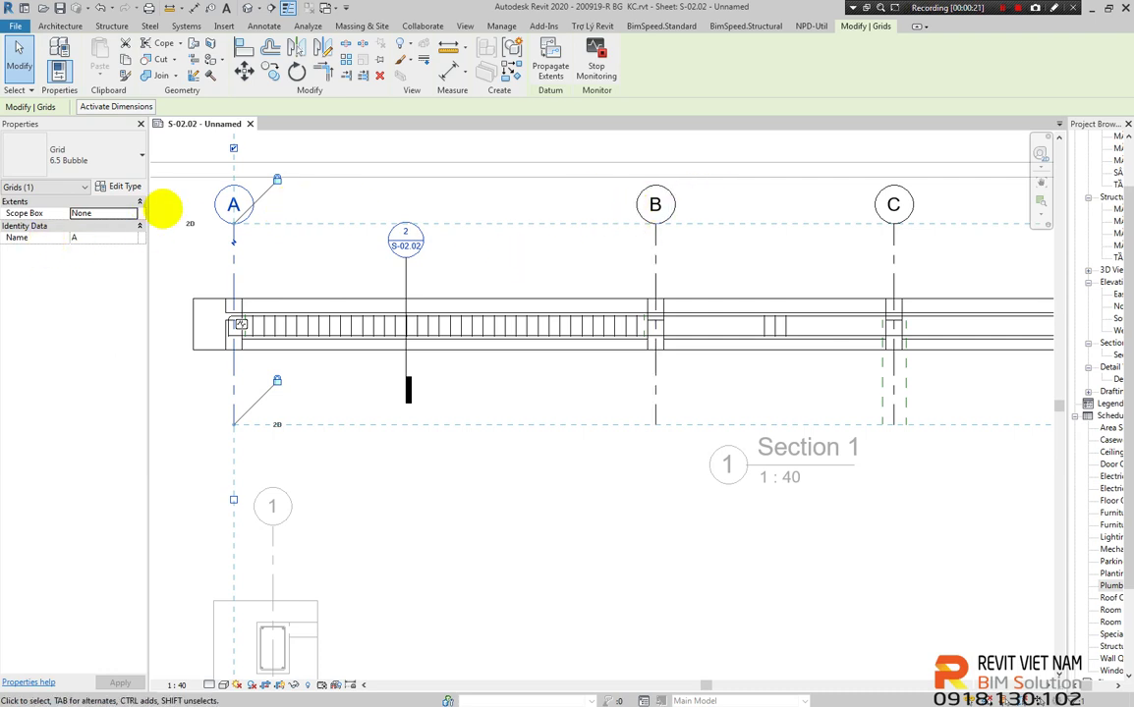
Set the 6.5 Bubble grid type's Non-Plan View Symbols to Bottom after trying Both and None
left_click(123, 187)
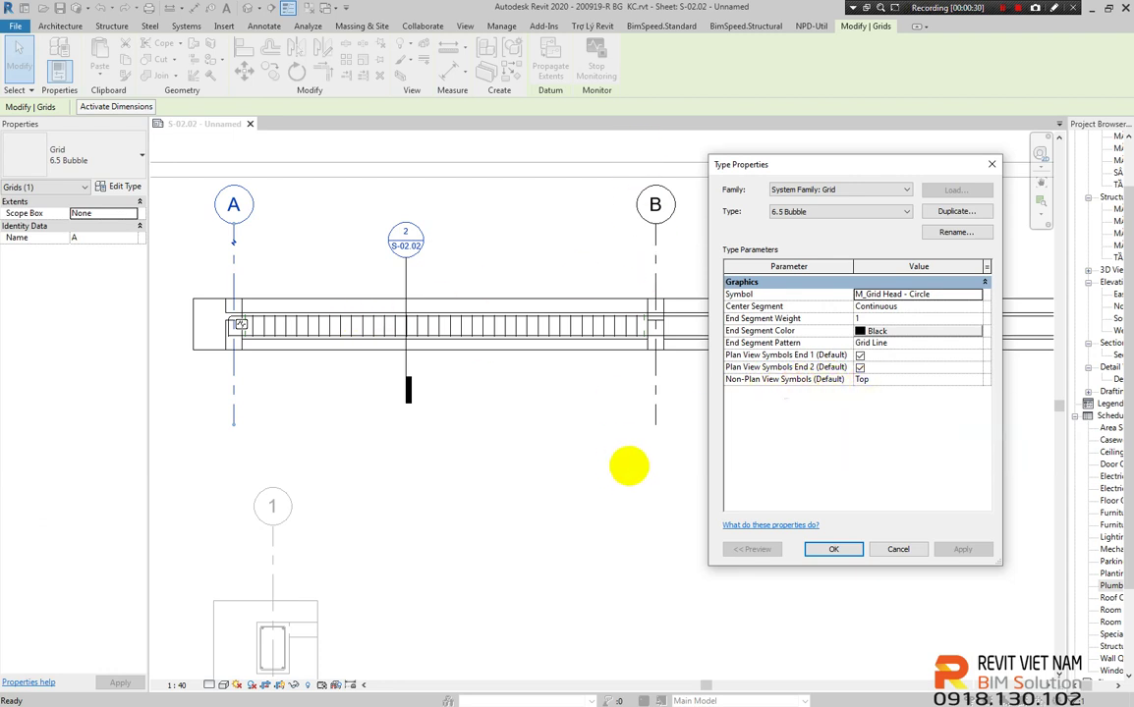
left_click(976, 380)
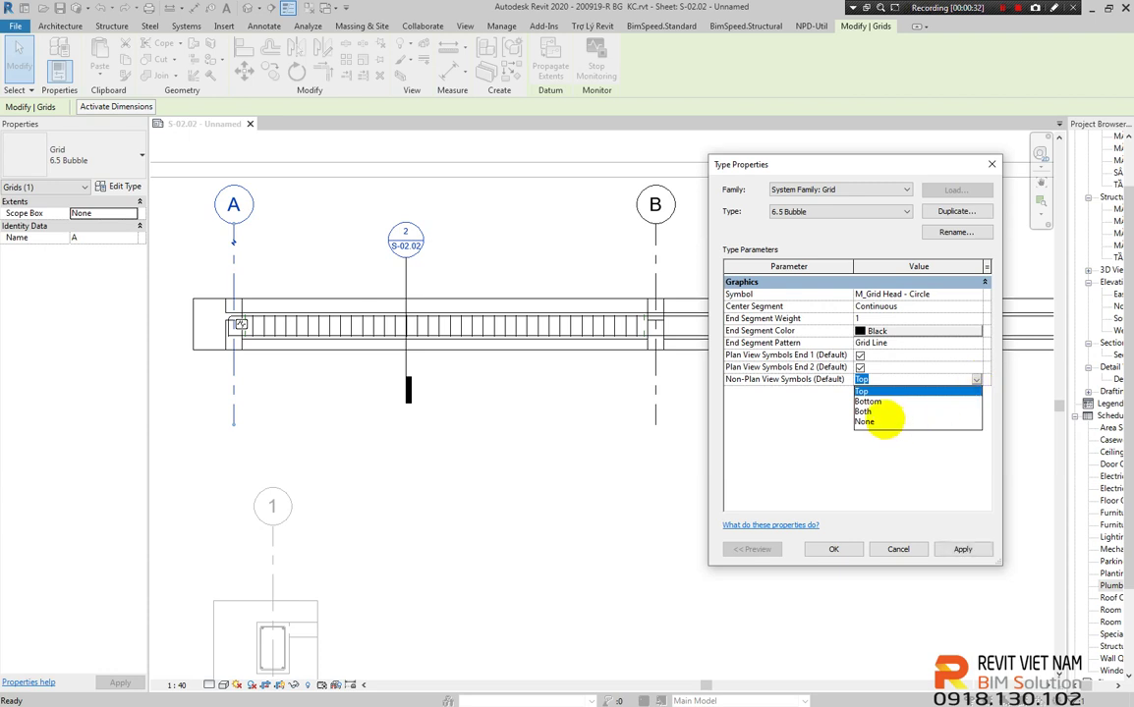
left_click(880, 402)
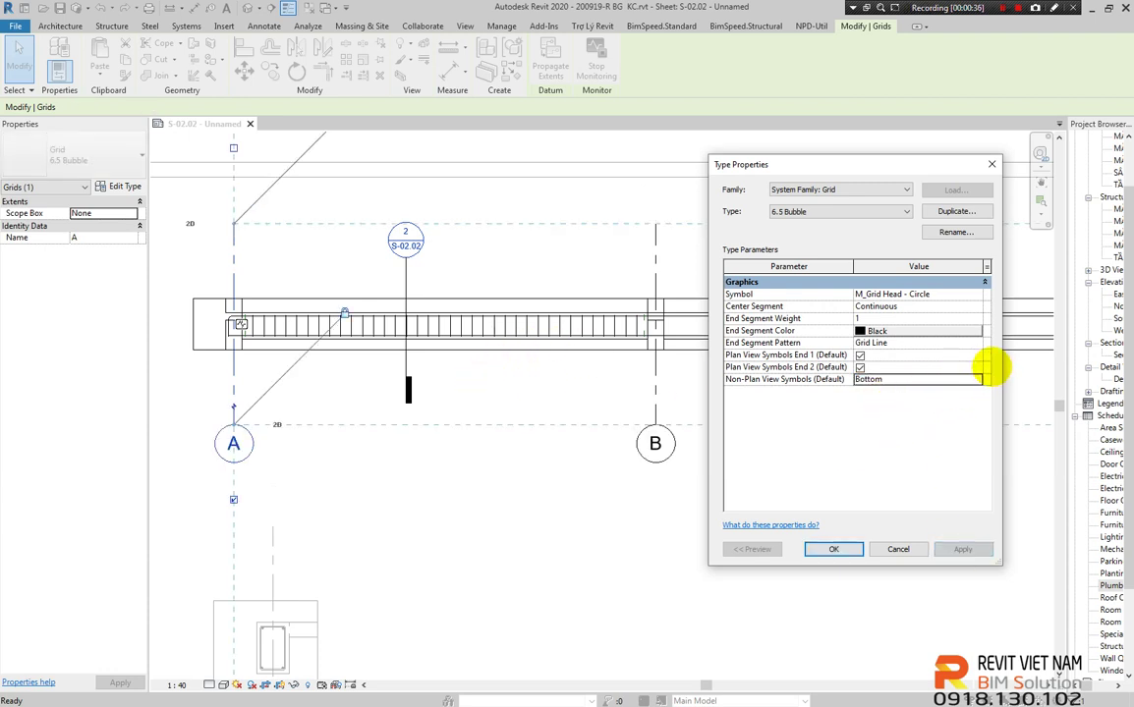
left_click(977, 380)
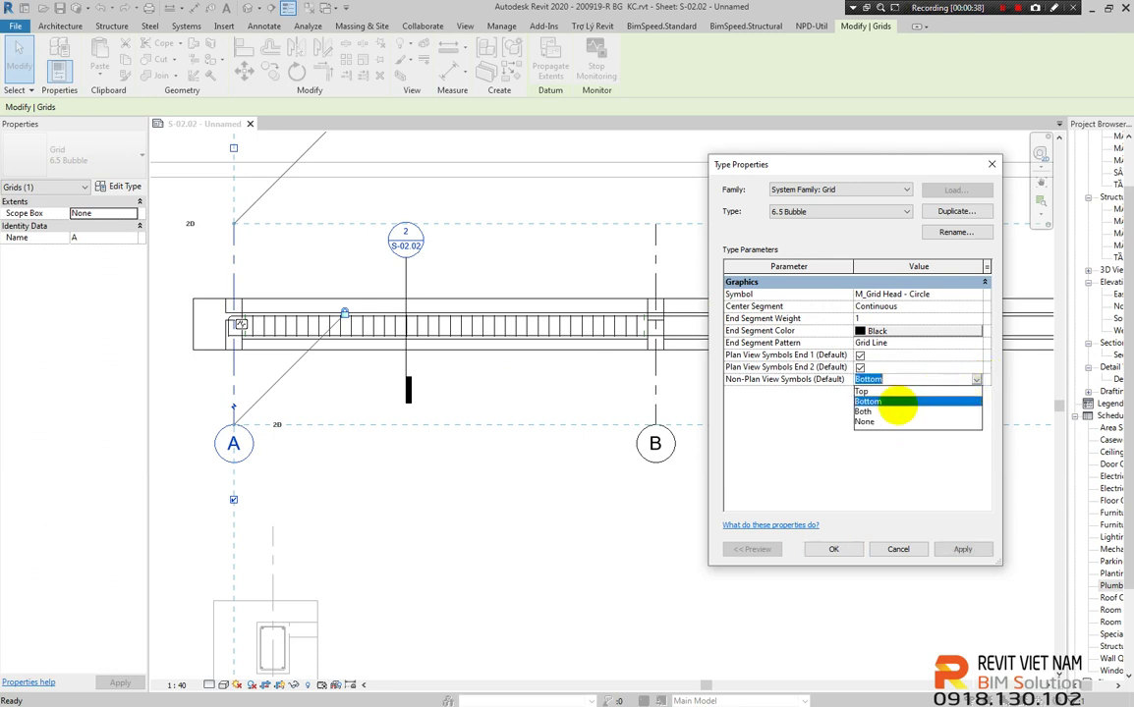
left_click(881, 410)
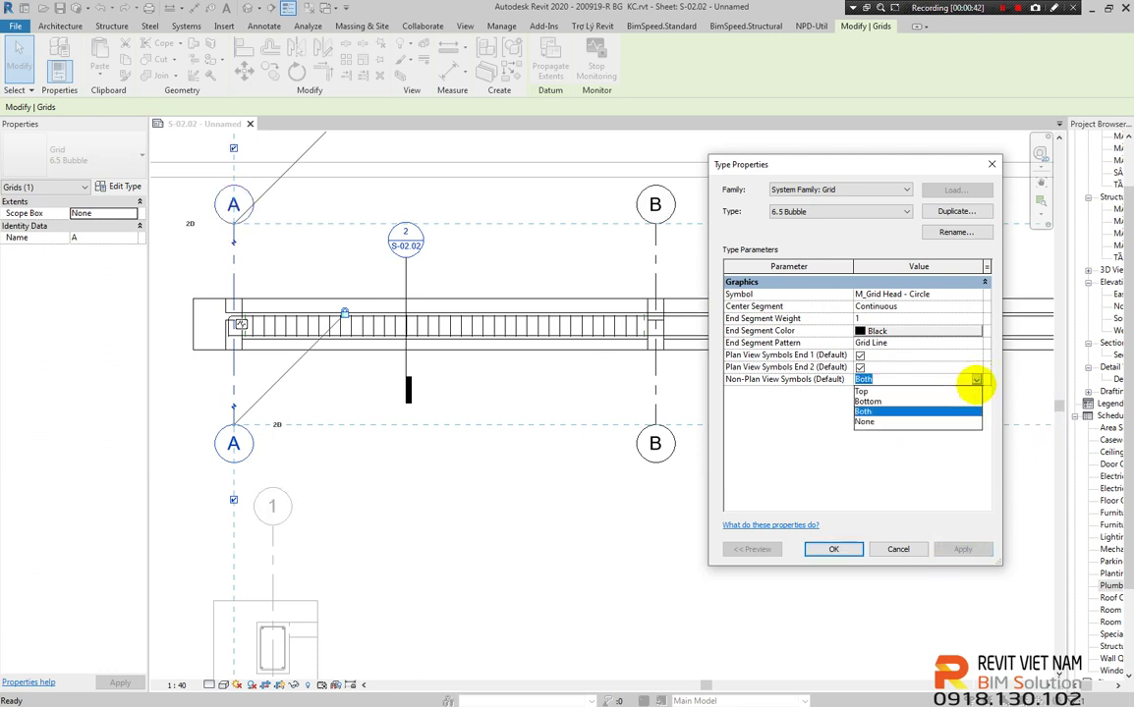
left_click(895, 423)
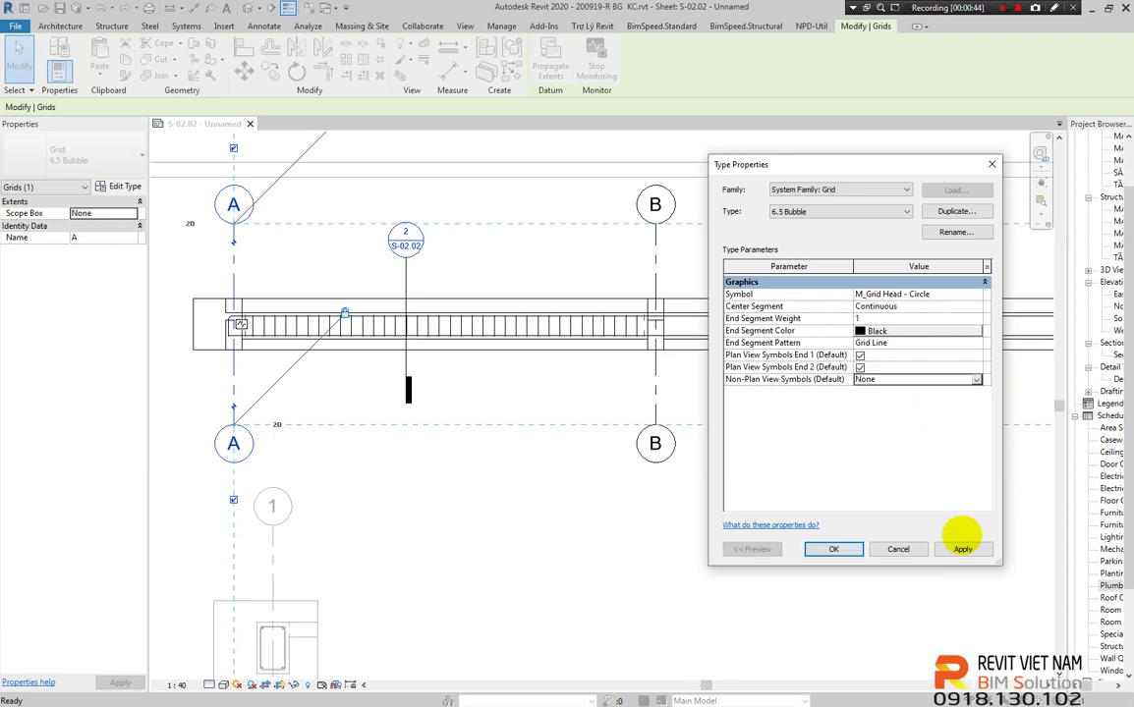
left_click(960, 549)
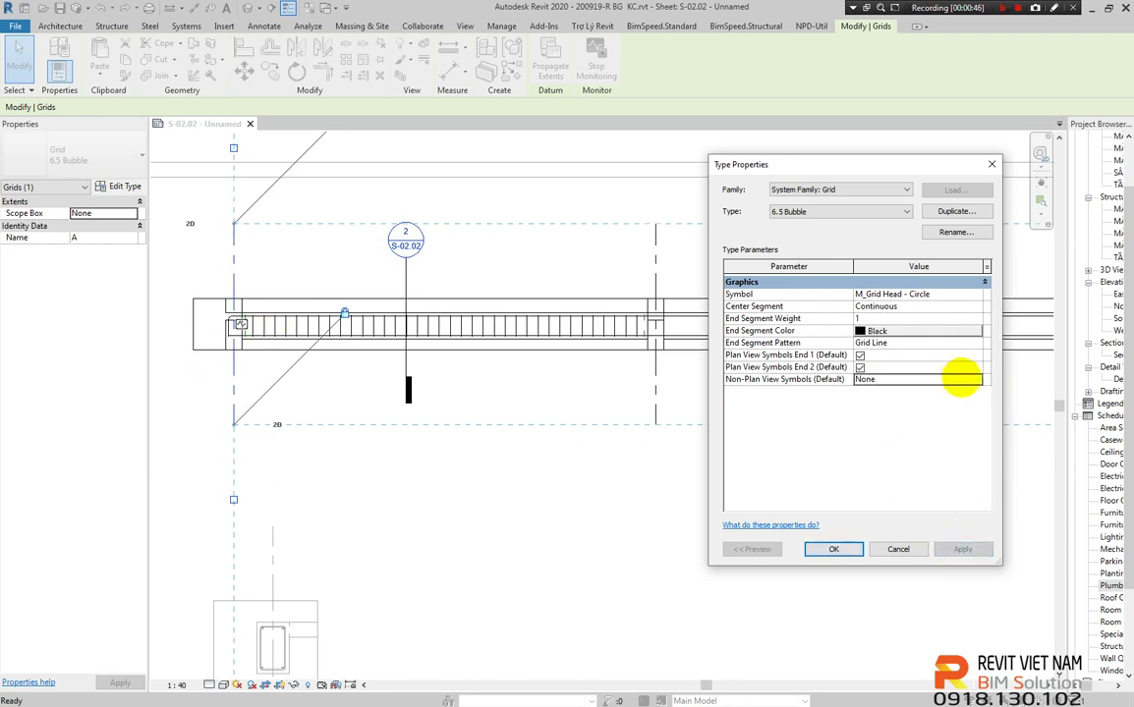
left_click(880, 401)
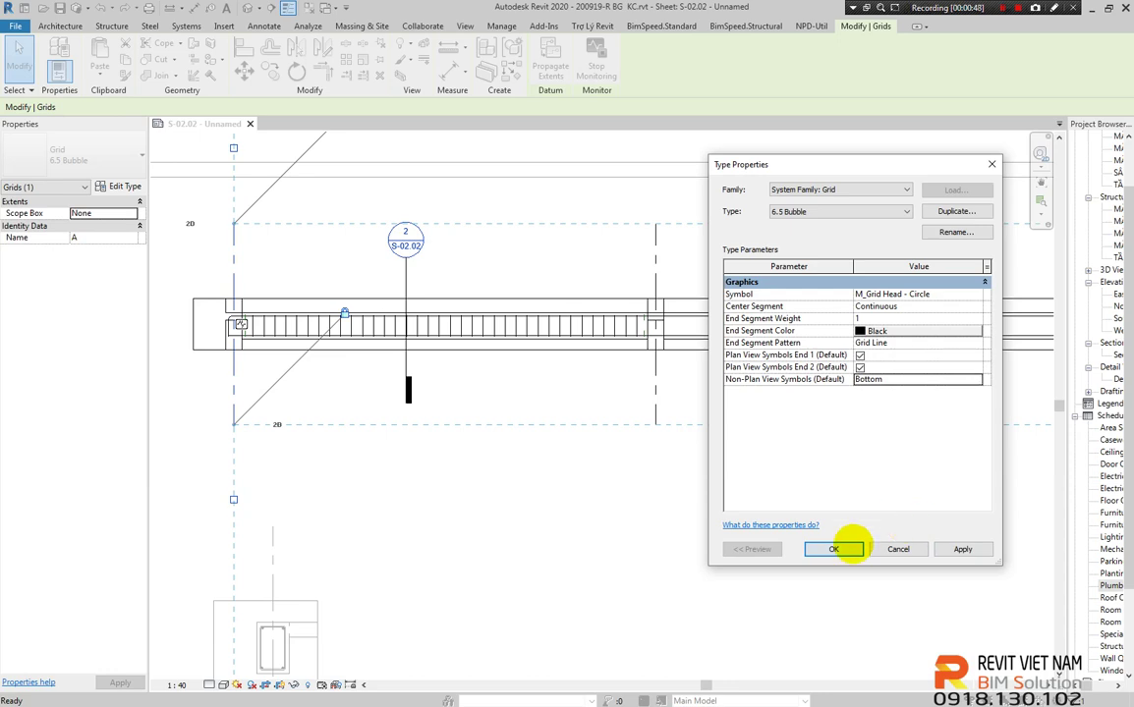
left_click(835, 549)
Reactivate the Section 1 viewport and pan the beam section into view
double_click(592, 471)
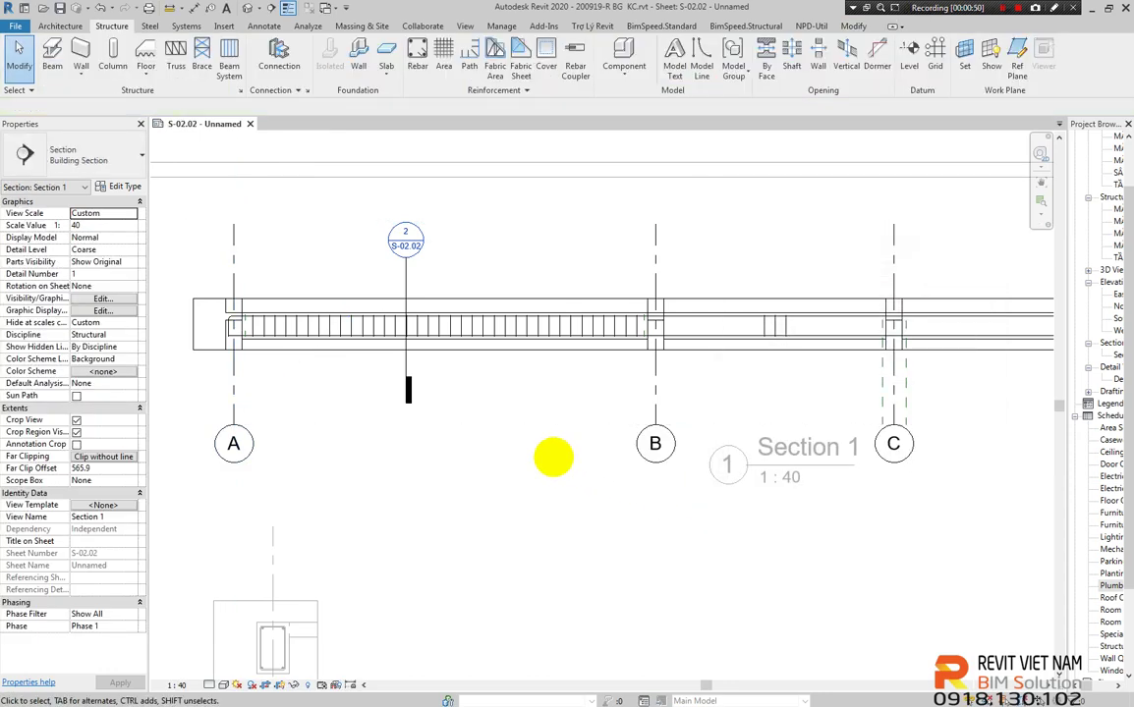
scroll(554, 458, "down", 1)
scroll(318, 385, "up", 2)
middle_click_drag(374, 380, 271, 397)
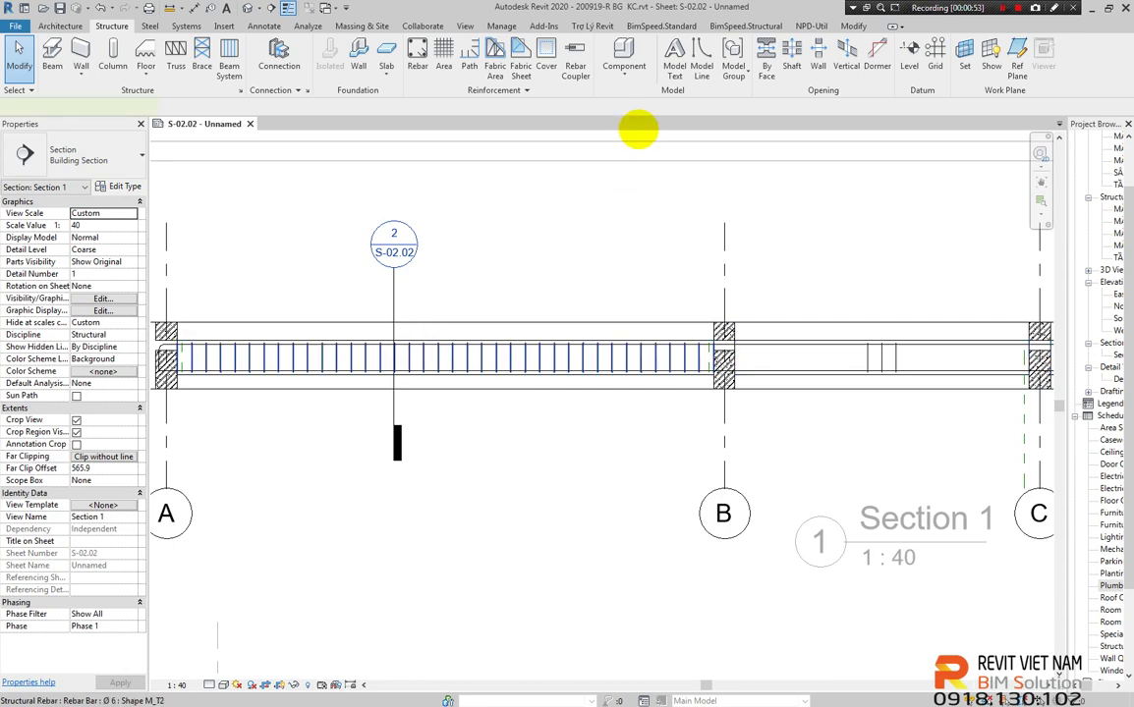
Make the stirrup set show only a hand-picked mid-span stirrup, then frame grids A and B
left_click(833, 59)
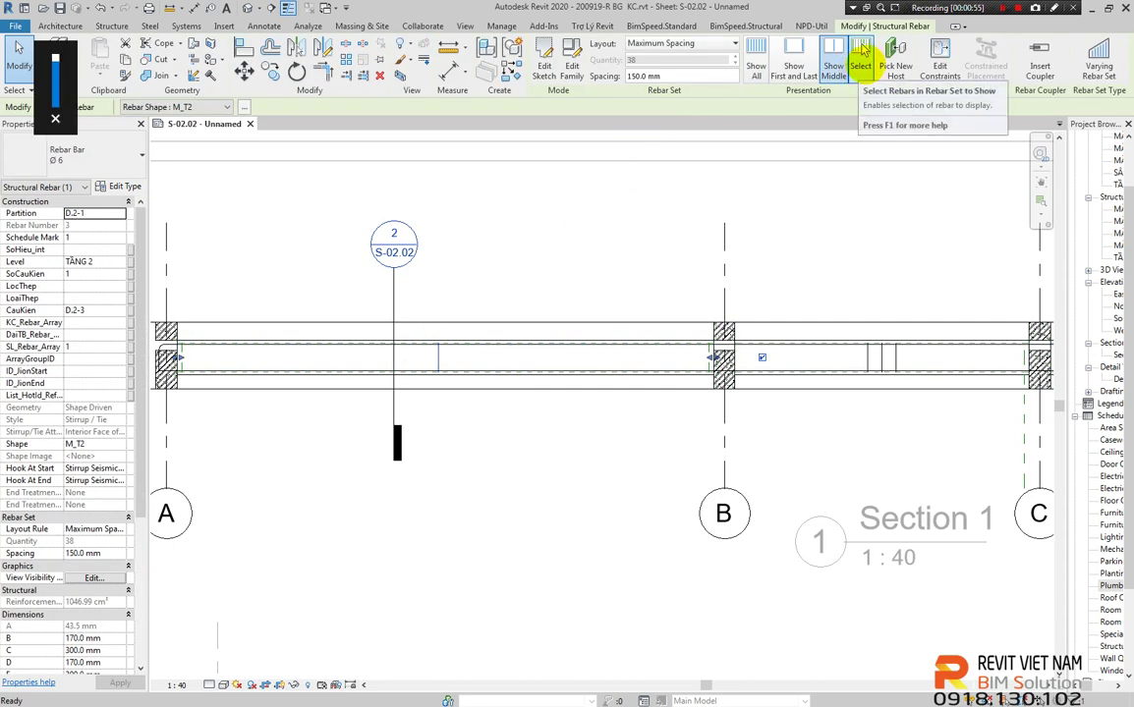
left_click(861, 54)
left_click(424, 359)
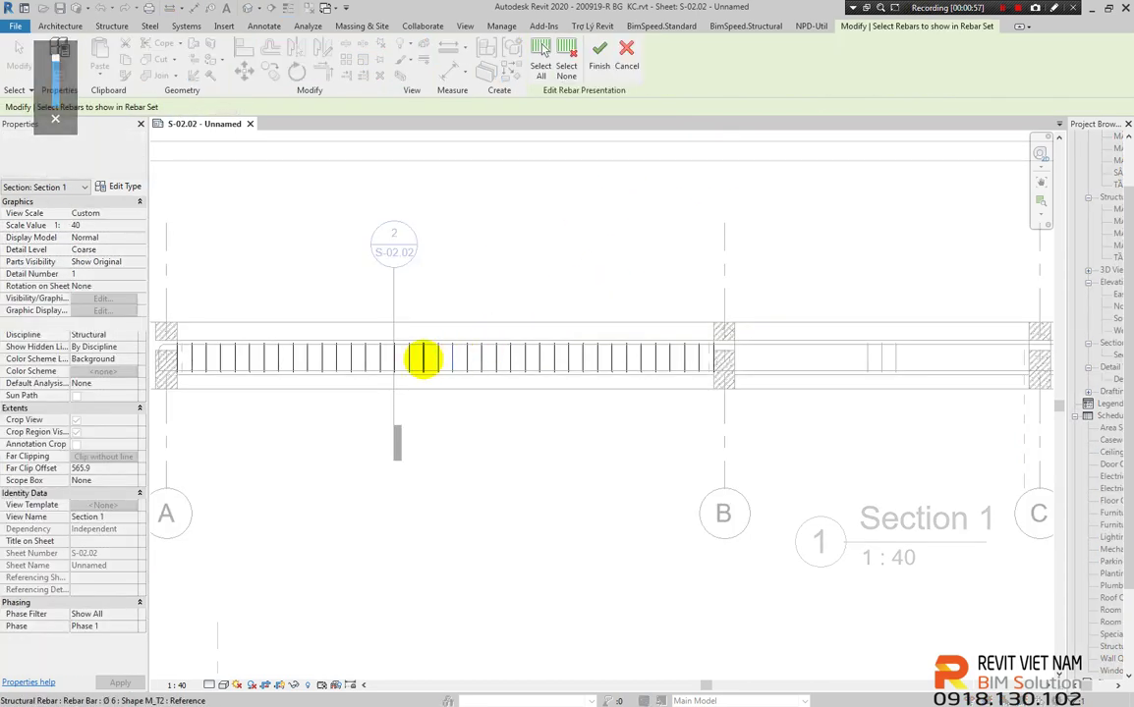
left_click(598, 54)
scroll(299, 329, "down", 1)
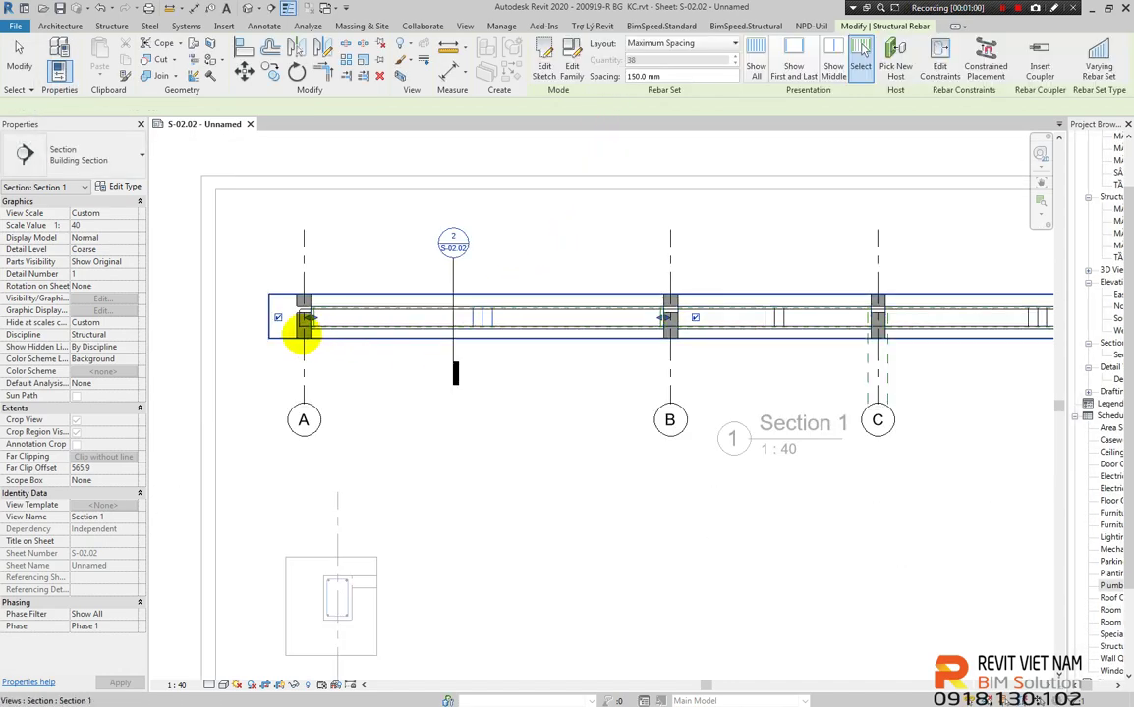
scroll(285, 278, "up", 3)
scroll(337, 295, "up", 2)
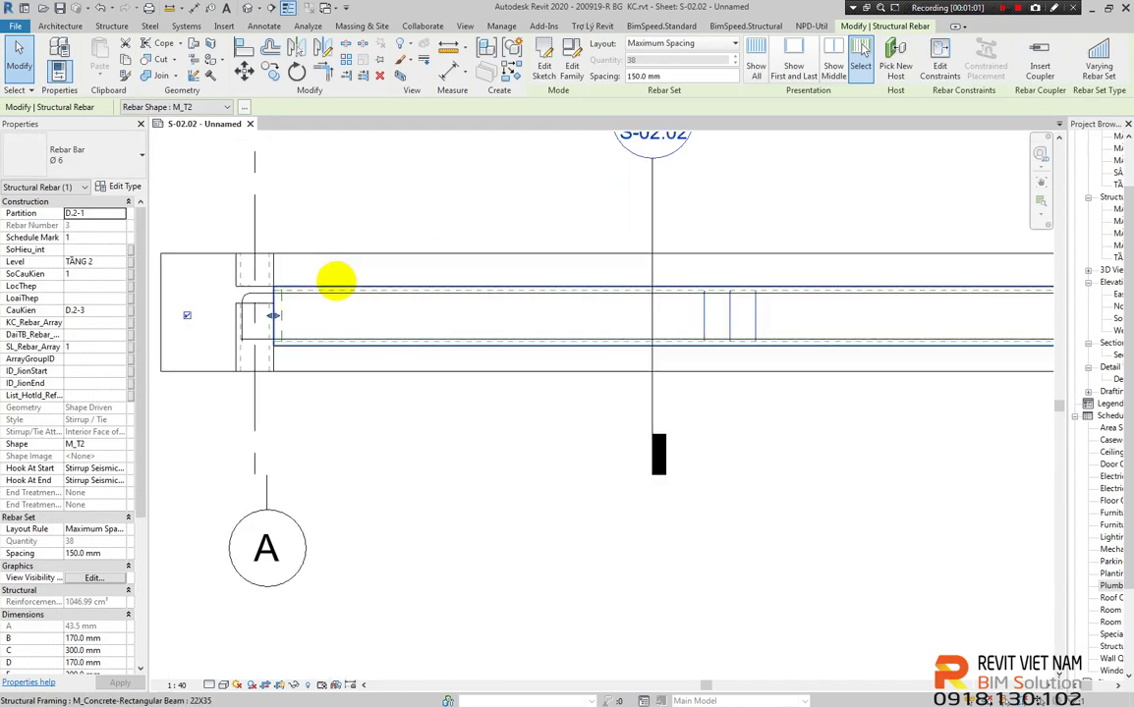
scroll(299, 291, "down", 1)
scroll(295, 291, "down", 1)
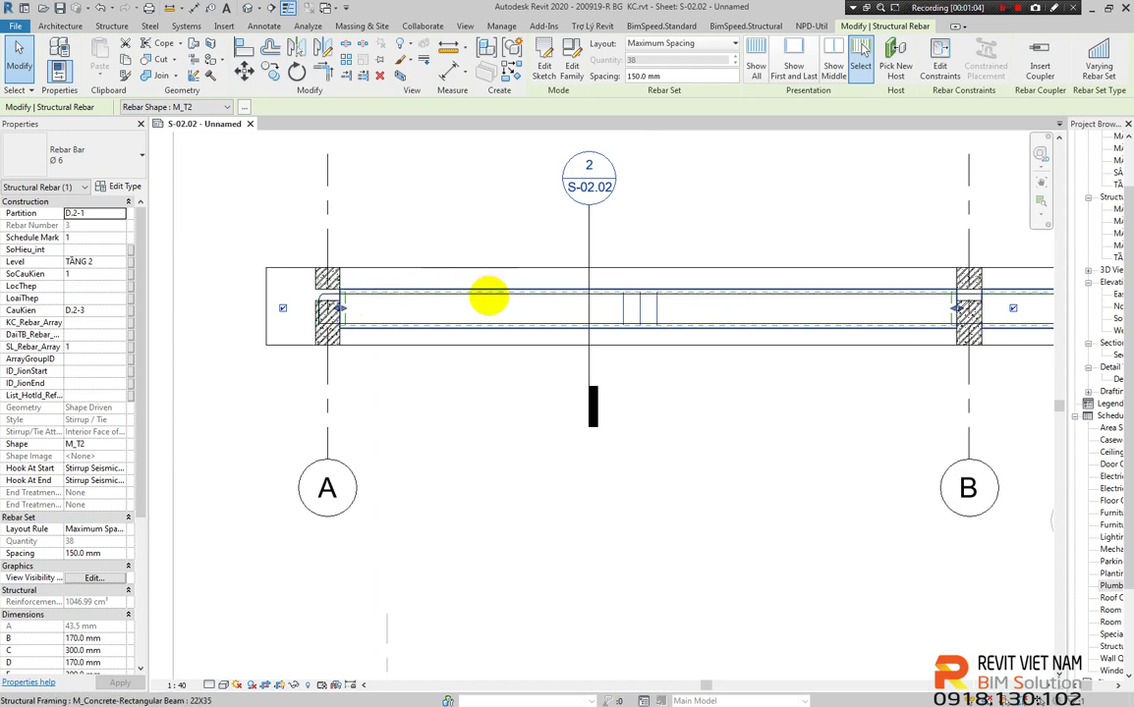
middle_click_drag(486, 296, 412, 331)
scroll(246, 320, "up", 1)
scroll(294, 339, "up", 1)
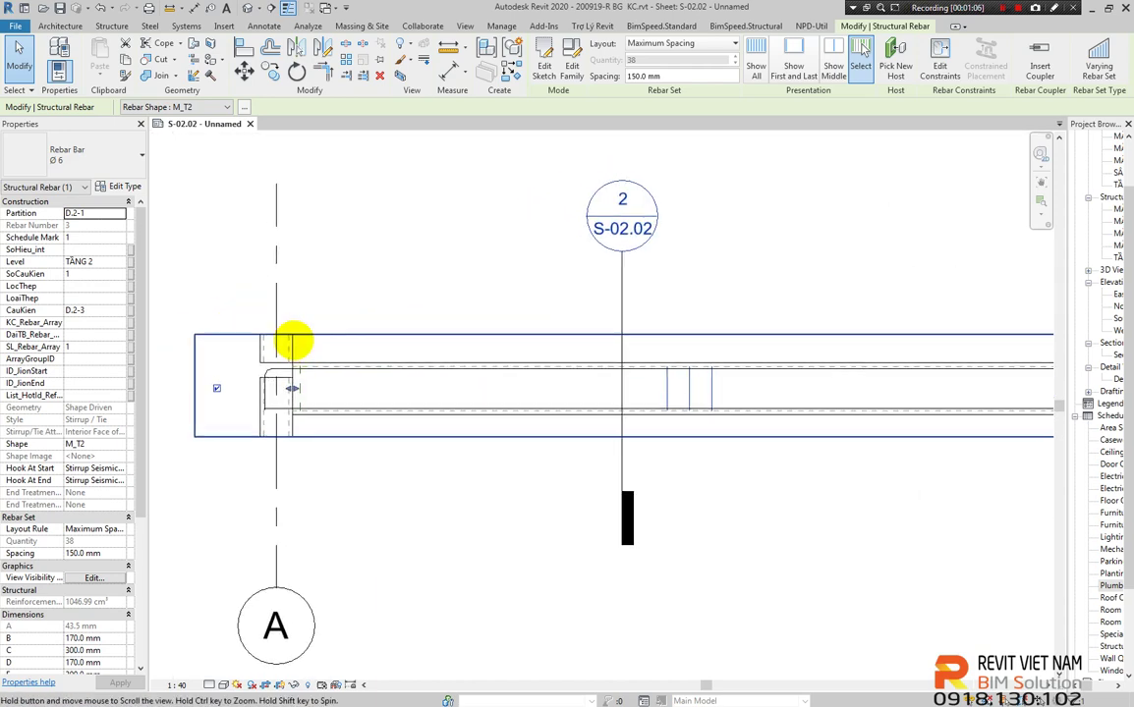
Clear the rebar selection and place a vertical reference plane near grid A with RP
key("p")
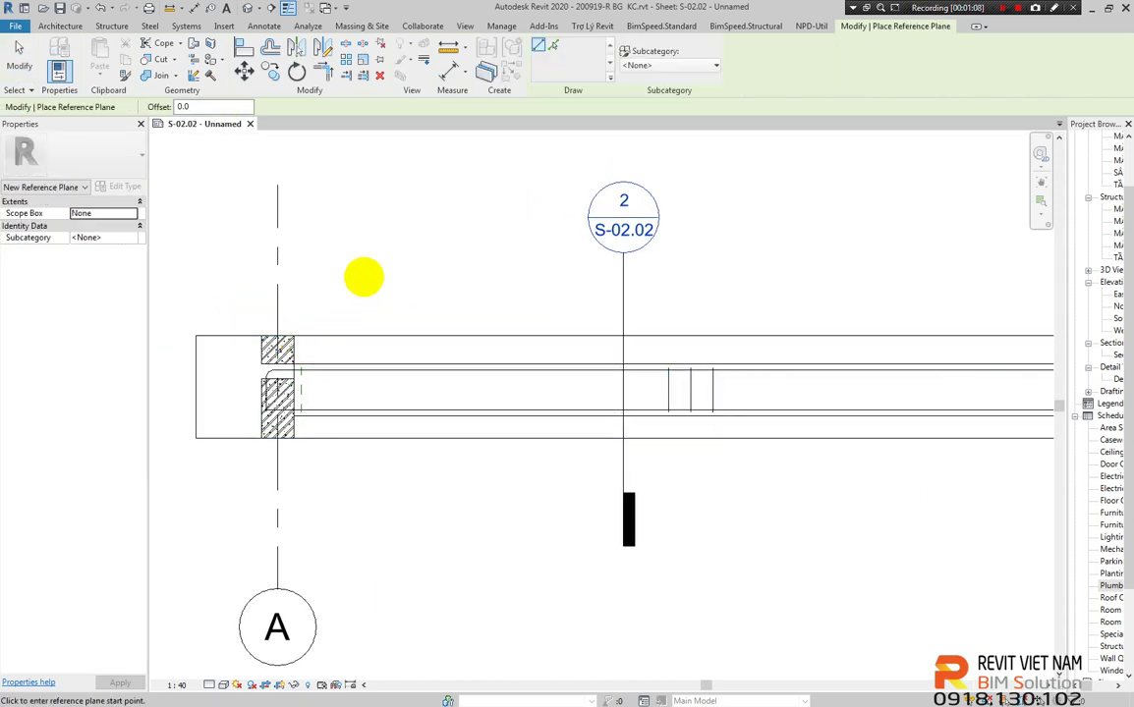
key("Escape")
key("r")
key("p")
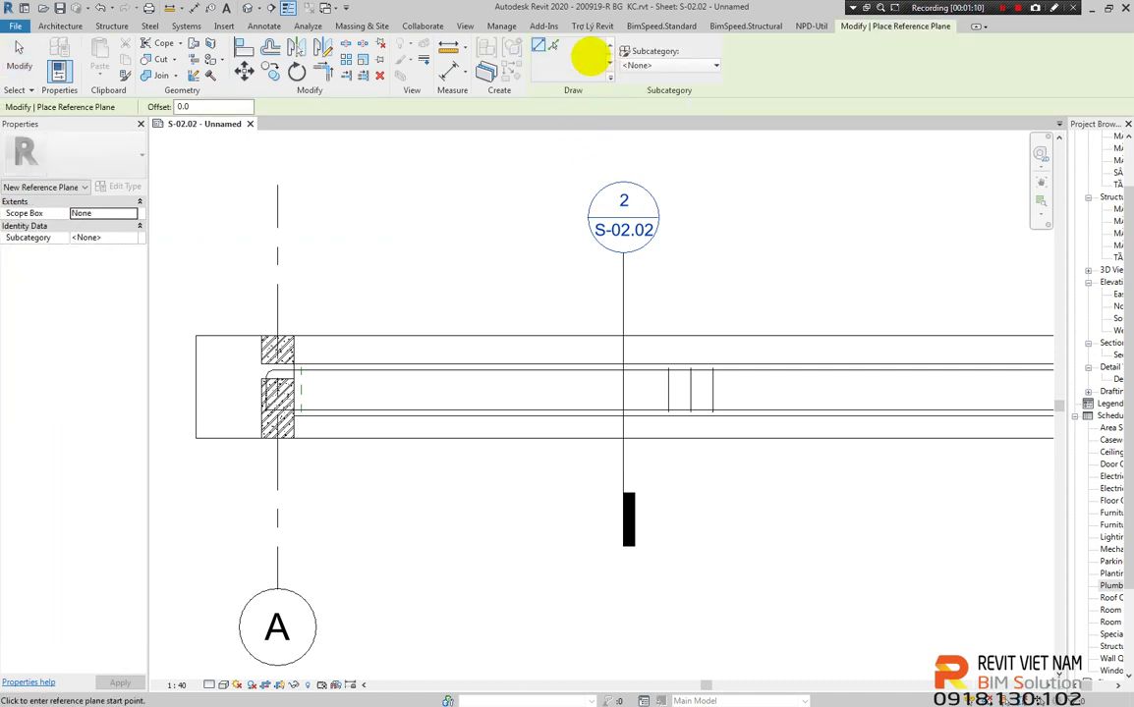
scroll(454, 265, "down", 2)
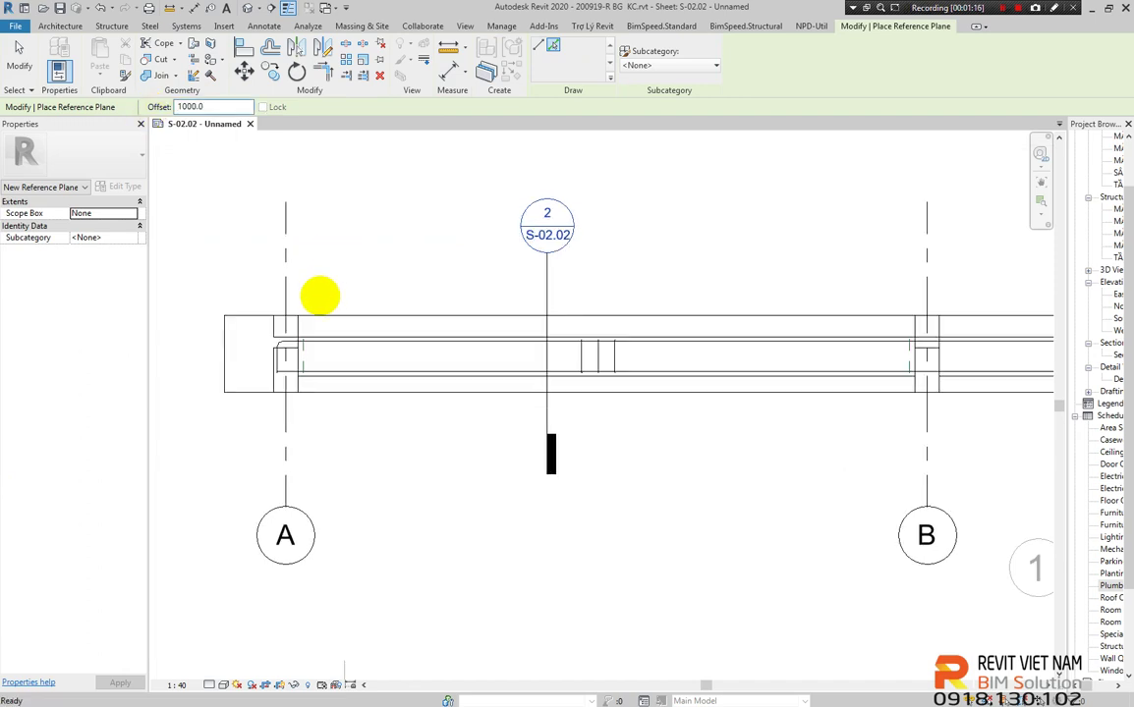
scroll(319, 294, "up", 3)
scroll(300, 342, "down", 2)
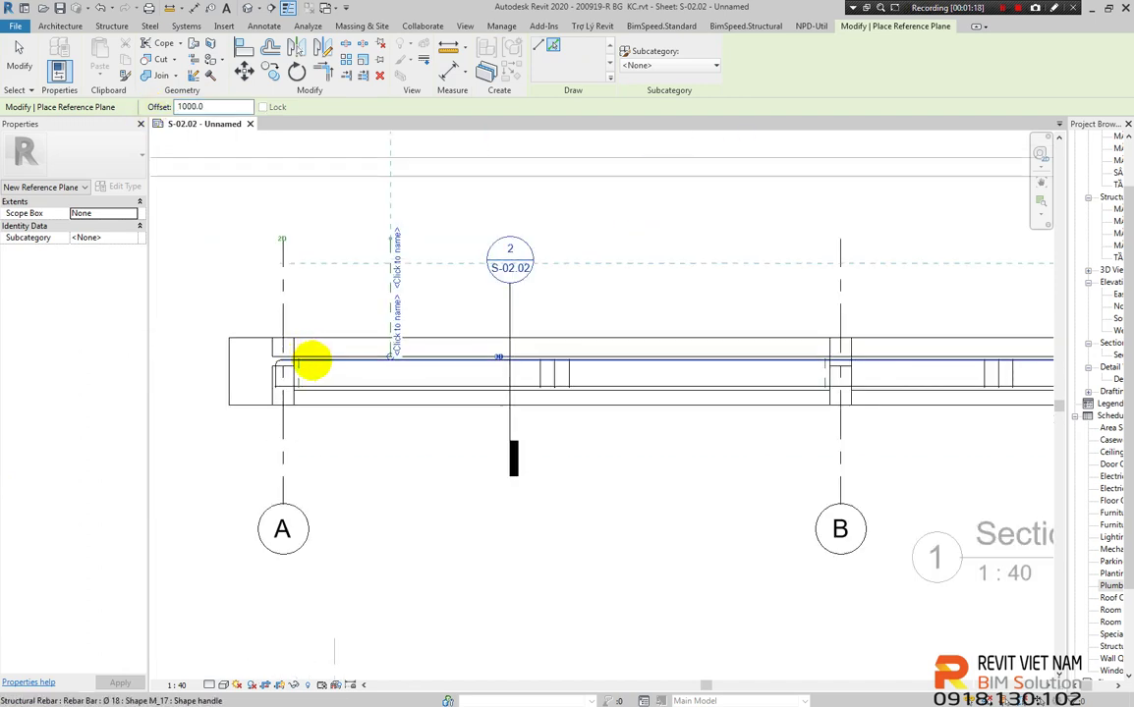
scroll(352, 283, "up", 2)
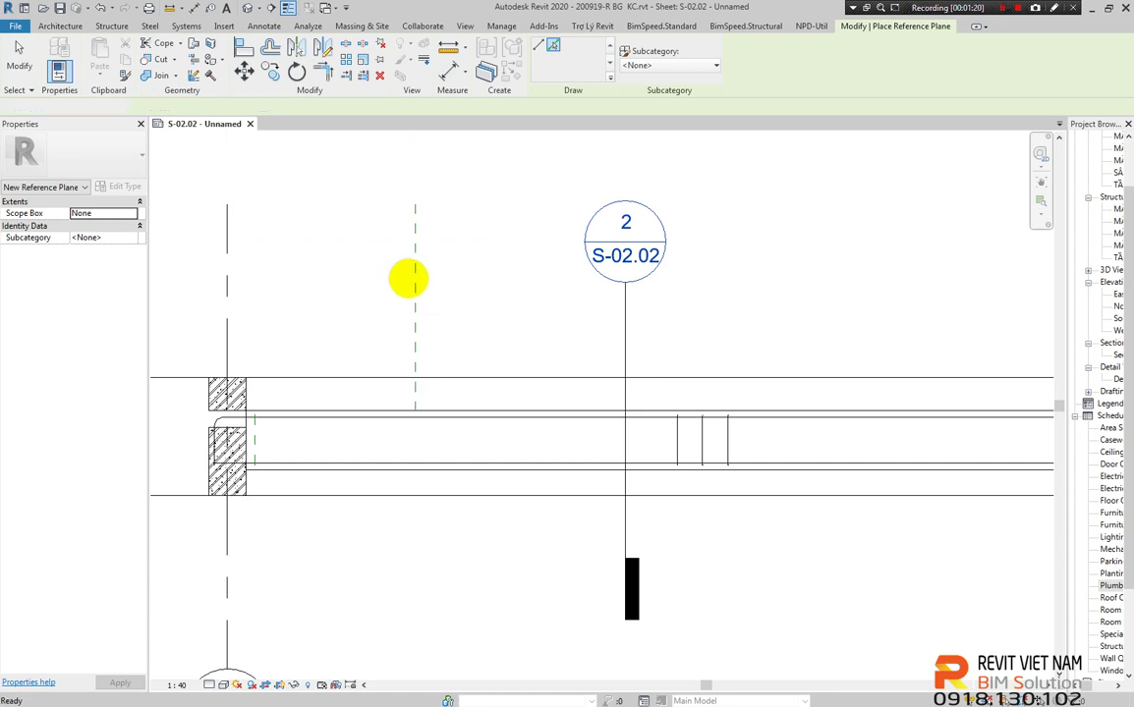
key("Escape")
key("Escape")
Delete the reference plane, restore it with undo, and drag its lower end to the beam top
left_click(416, 233)
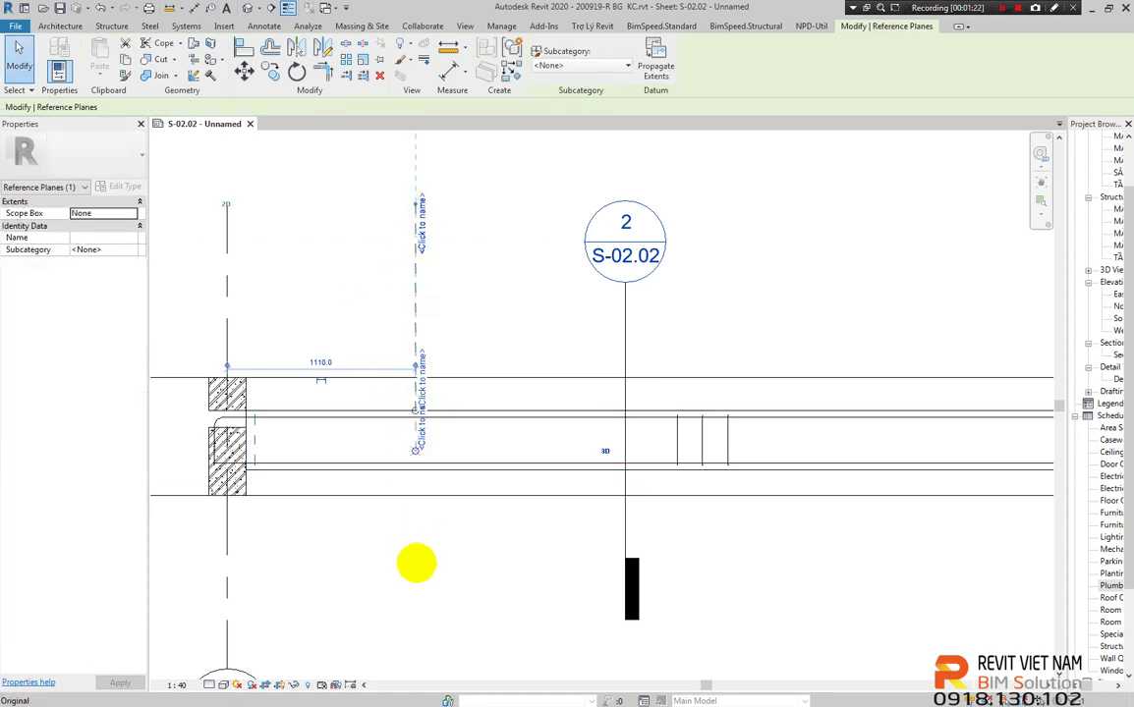
key("Delete")
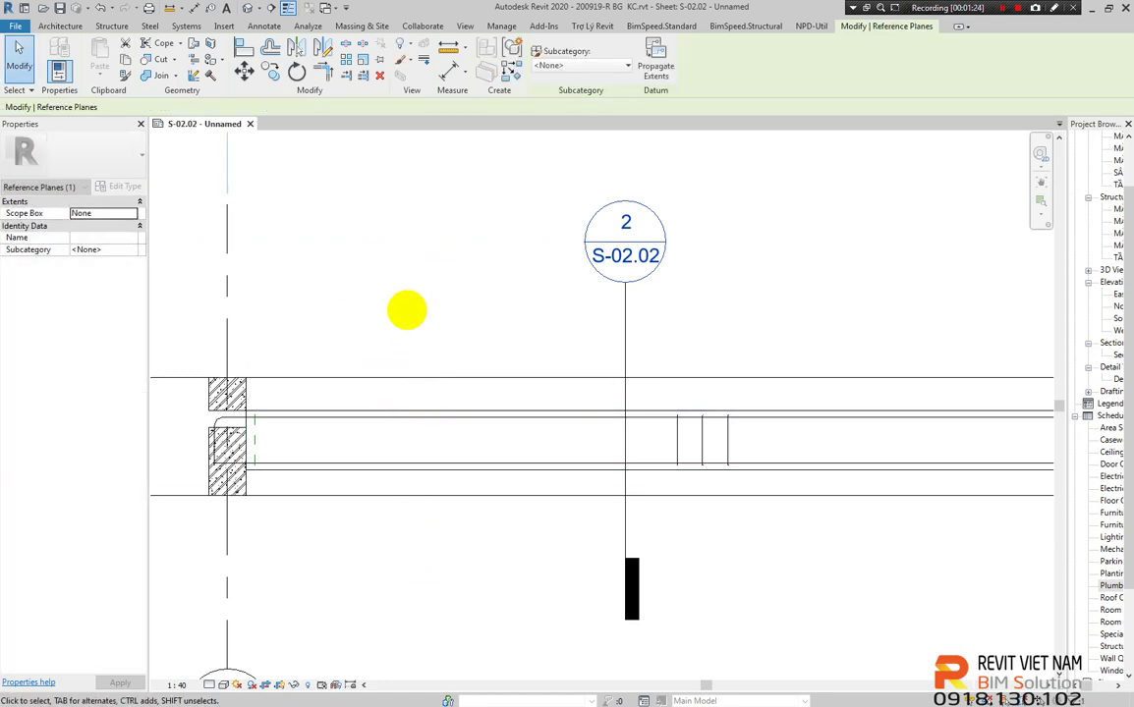
left_click(421, 383)
key("ctrl+z")
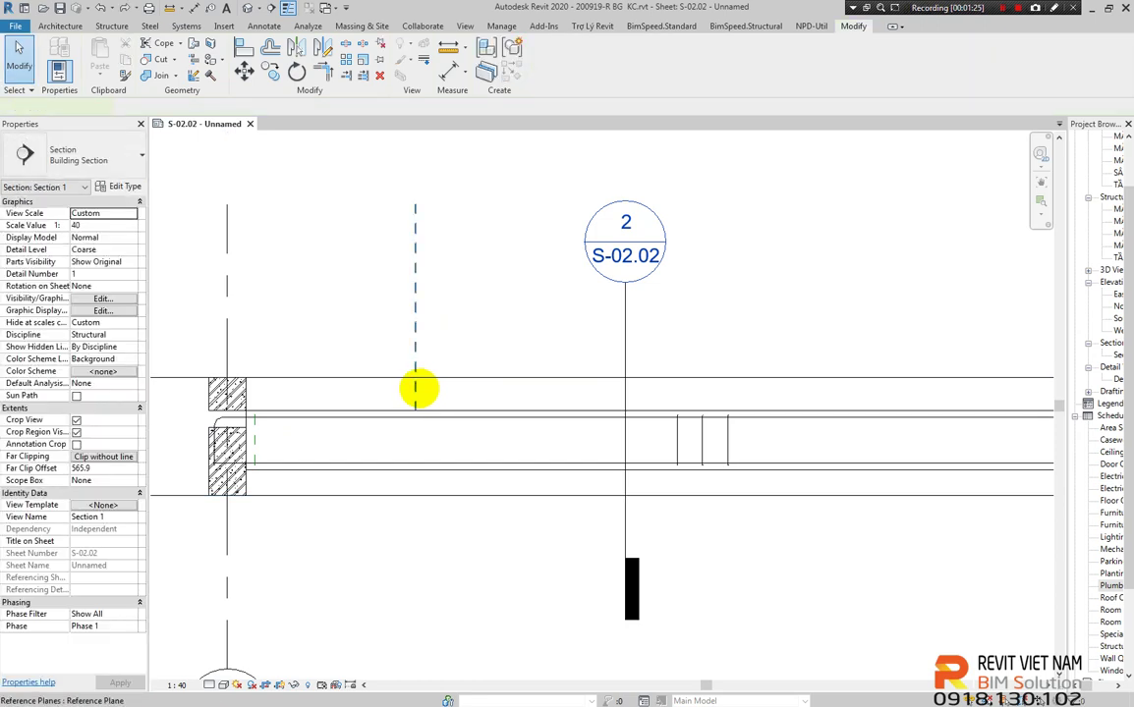
left_click(415, 408)
left_click_drag(414, 408, 440, 401)
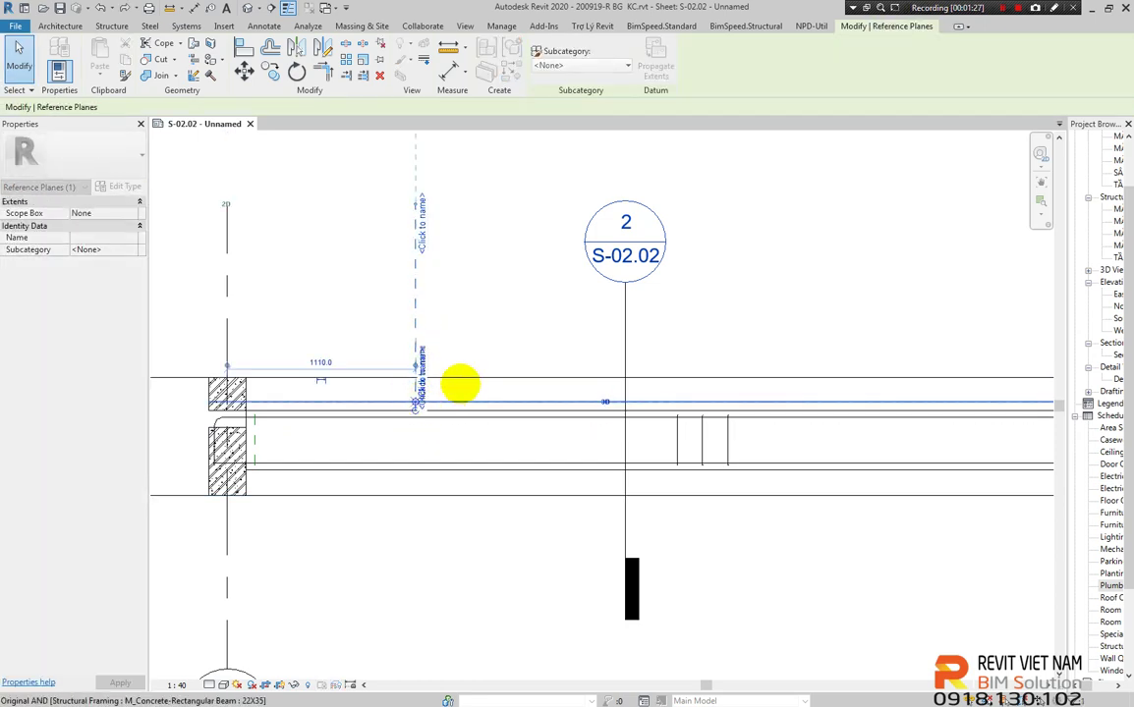
Delete and undo the reference plane once more, then zoom into the beam's left end
left_click(481, 387)
scroll(511, 426, "down", 1)
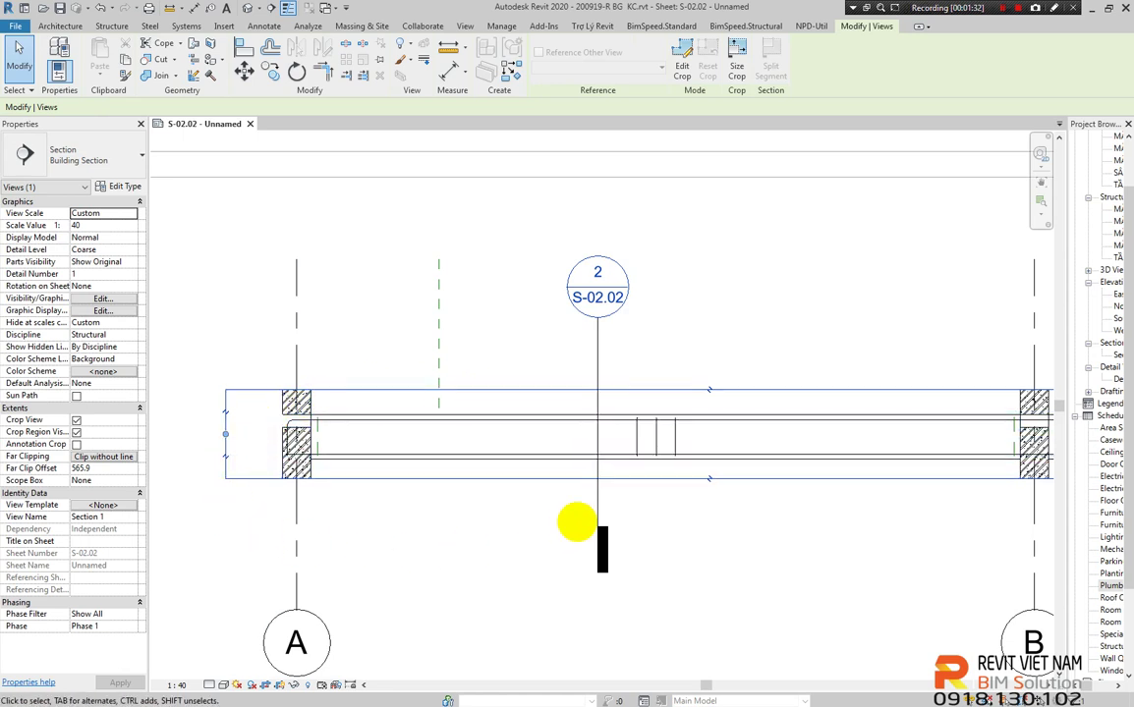
key("Escape")
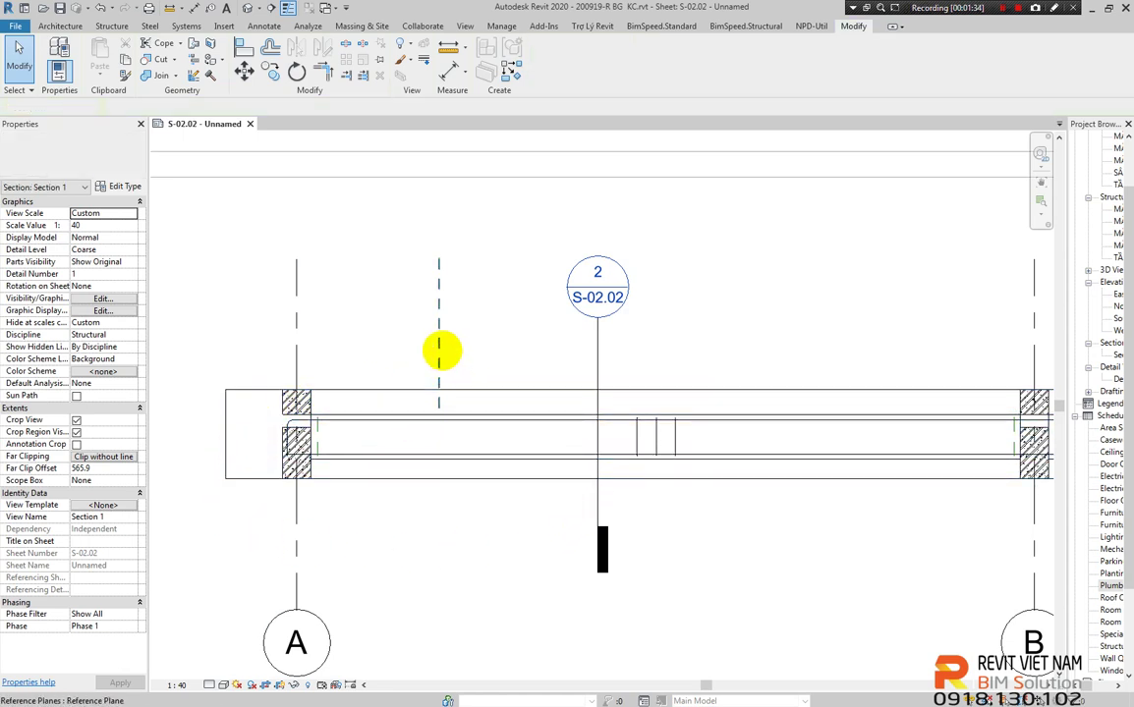
left_click(434, 405)
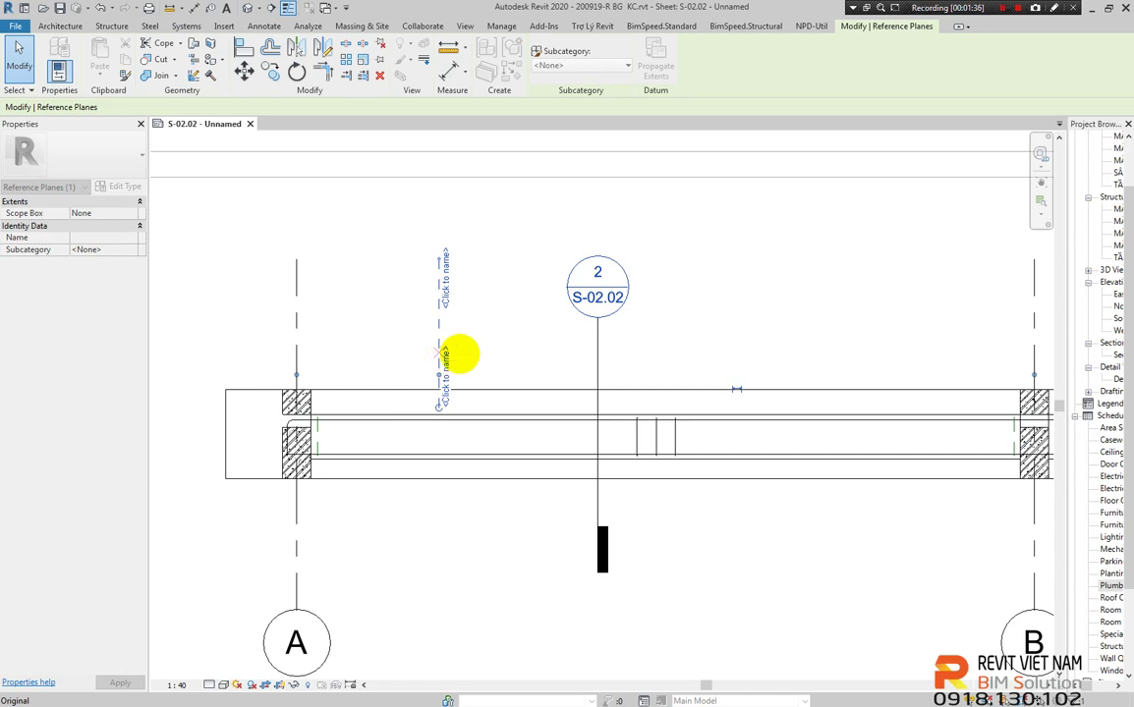
key("Delete")
key("ctrl+z")
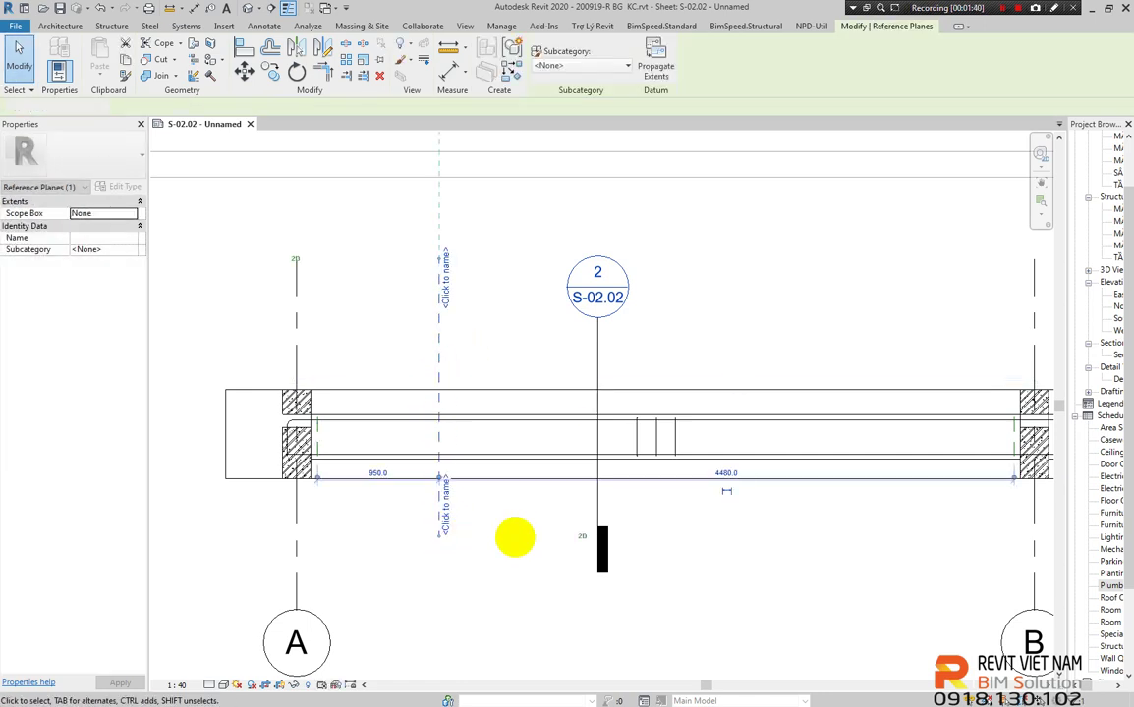
left_click(339, 392)
scroll(335, 418, "up", 2)
scroll(331, 428, "up", 2)
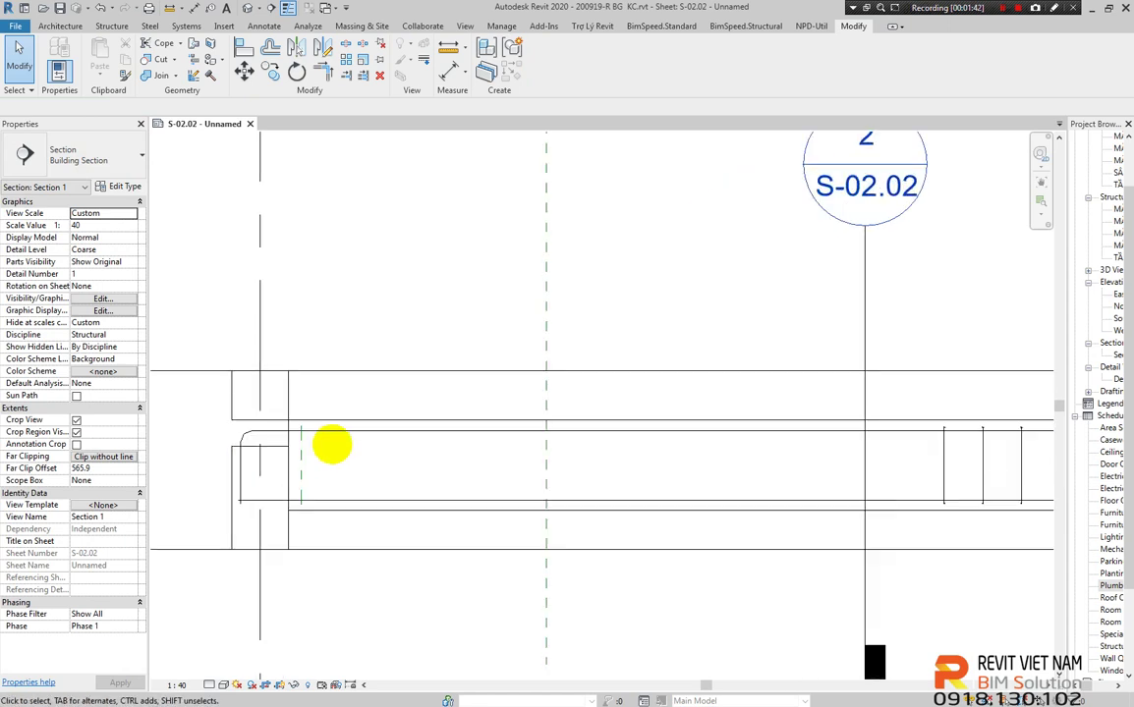
Copy the hooked rebar at the beam's left end 60 vertically
left_click(329, 432)
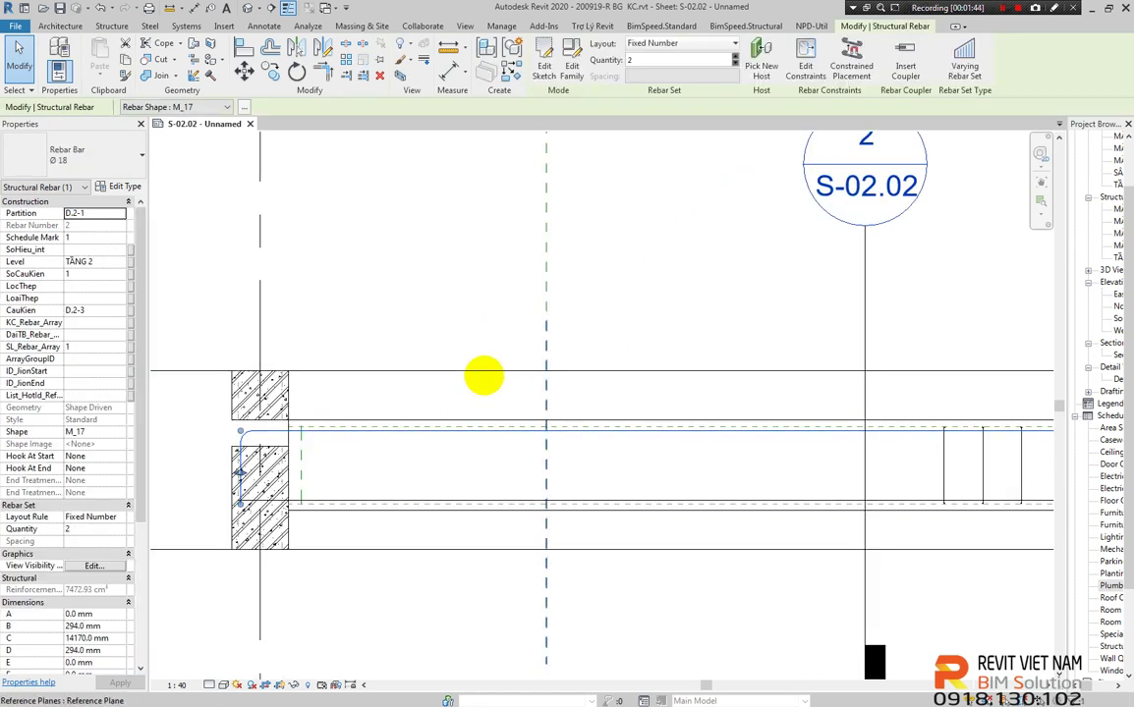
left_click(271, 71)
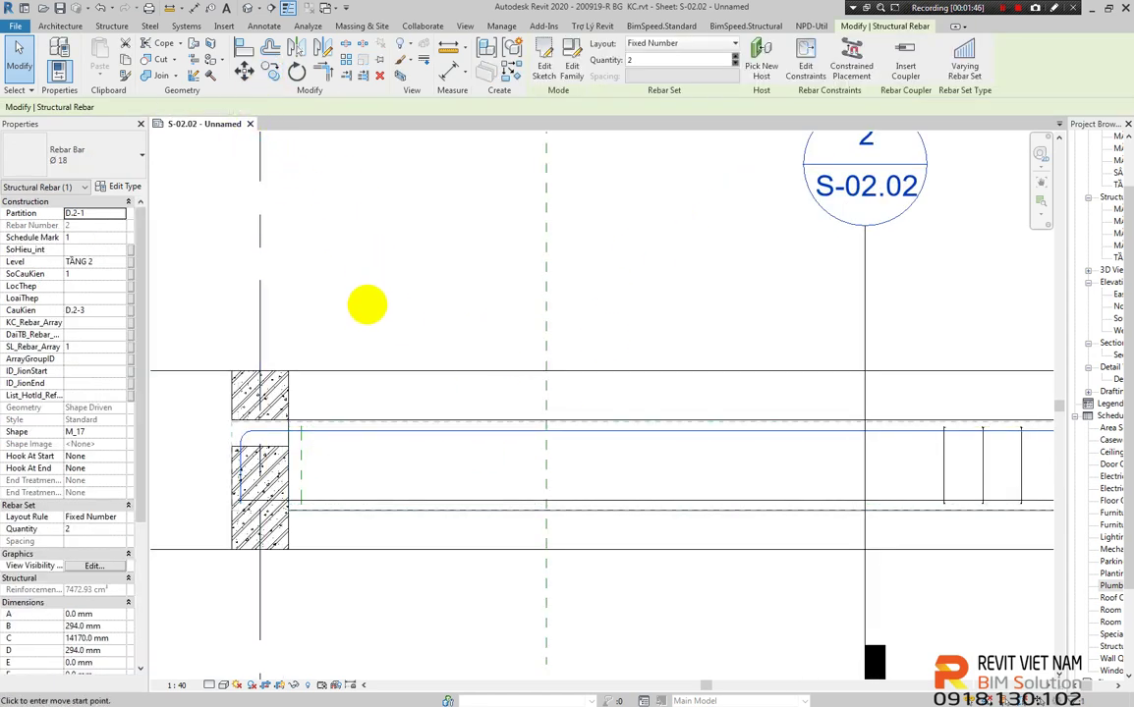
left_click(366, 304)
type("60")
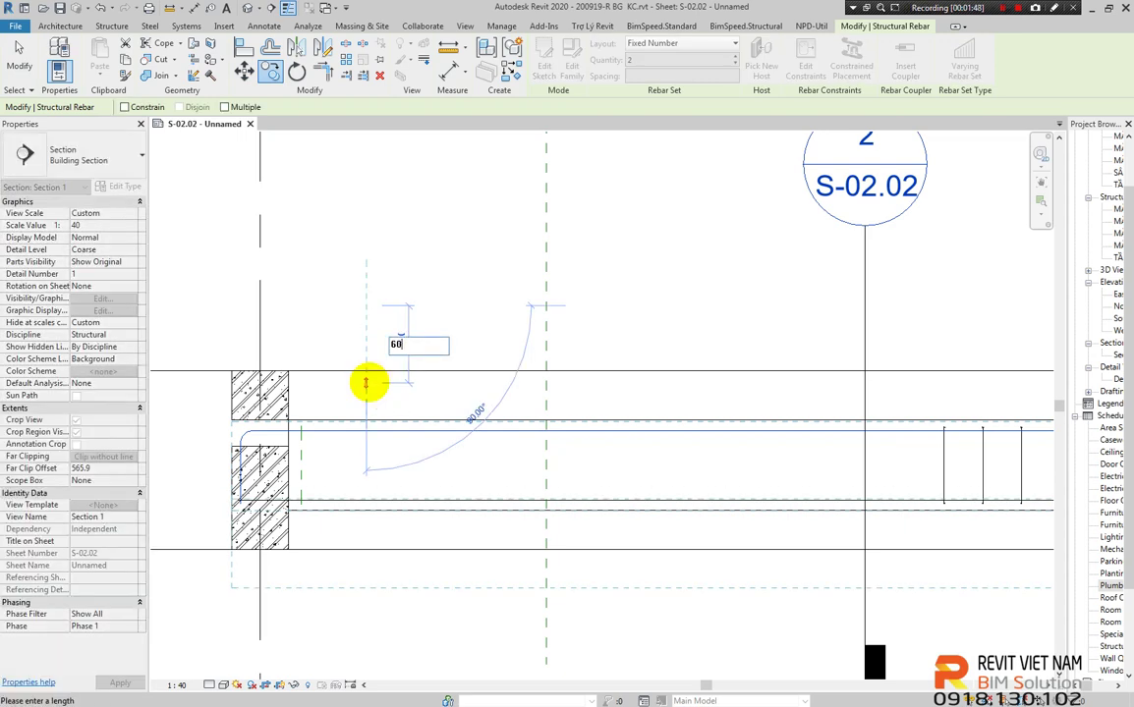
key("Return")
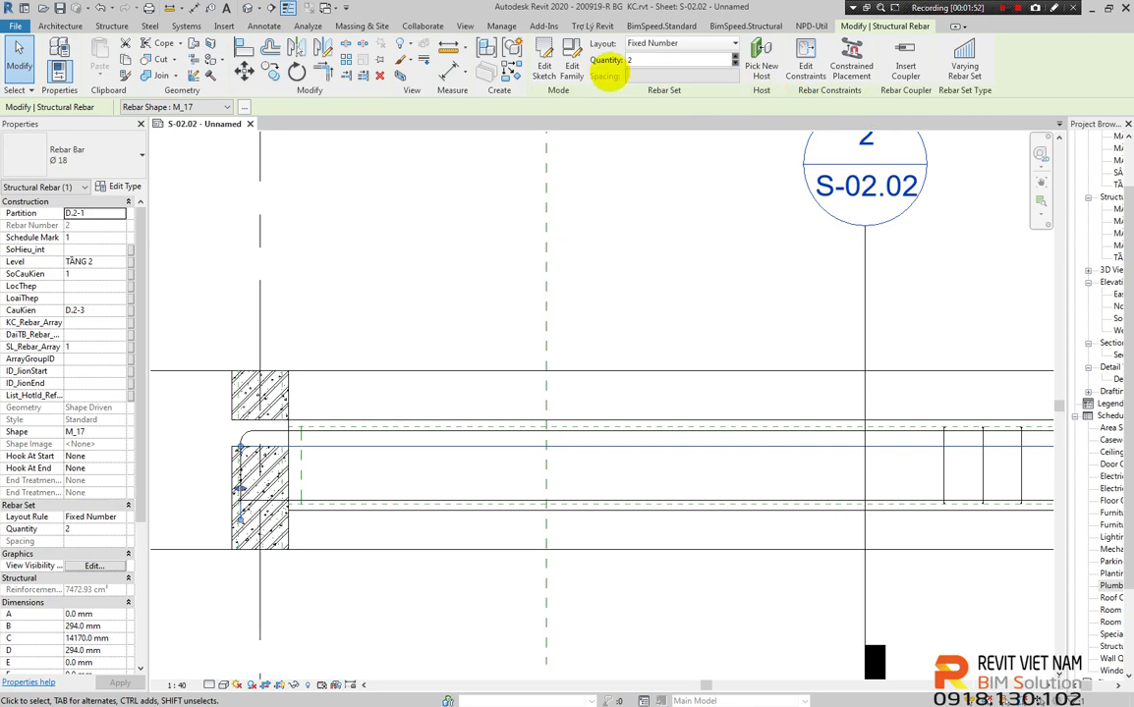
Open the copied rebar's sketch and zoom out to view grids A through D
left_click(544, 67)
scroll(368, 451, "down", 2)
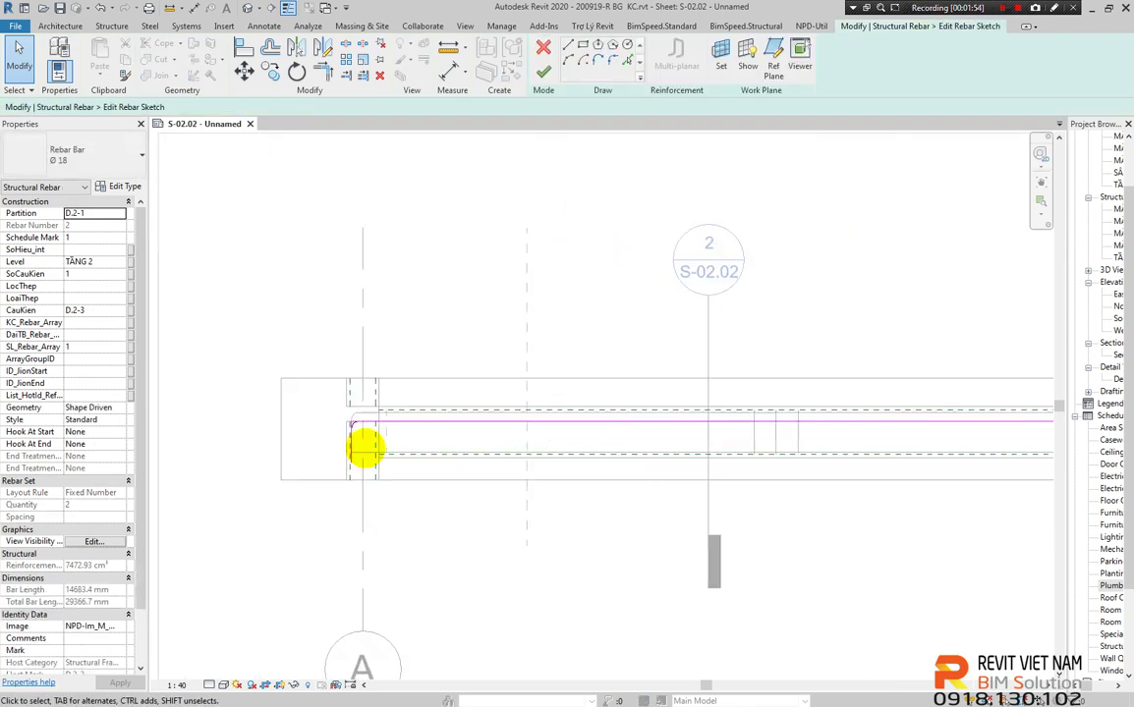
mouse_move(368, 451)
middle_mouse_down()
mouse_move(157, 467)
mouse_move(430, 468)
middle_mouse_up()
scroll(294, 452, "down", 2)
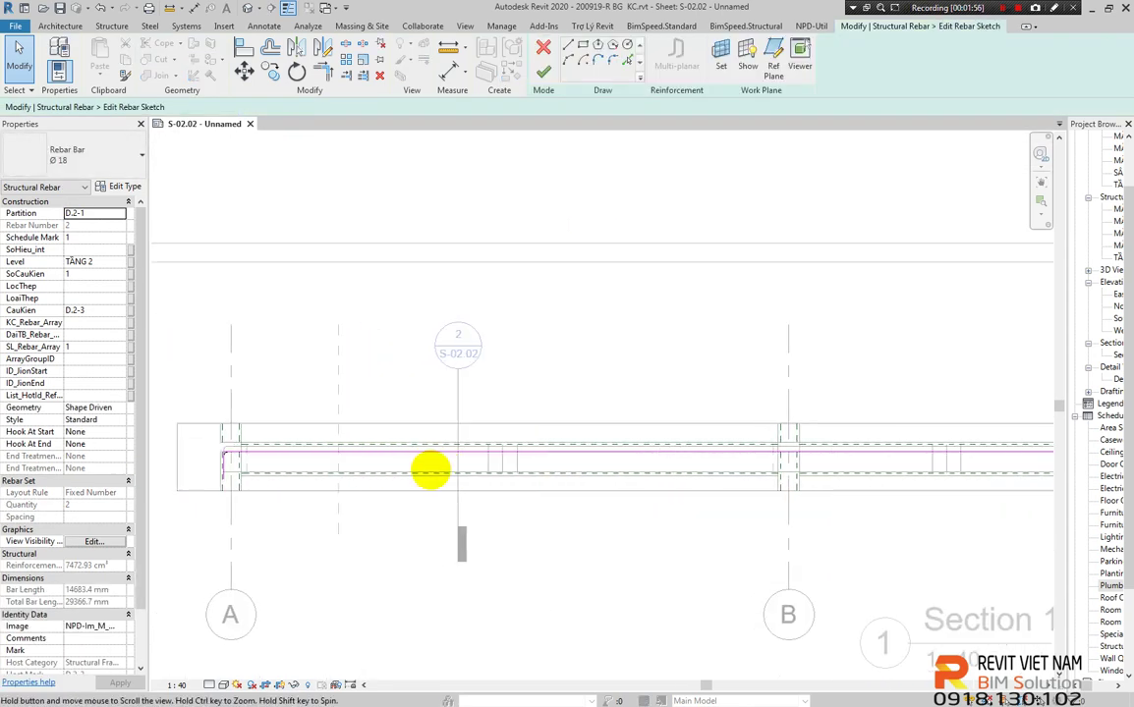
scroll(430, 467, "up", 1)
scroll(436, 458, "up", 2)
scroll(397, 458, "down", 2)
scroll(370, 458, "up", 1)
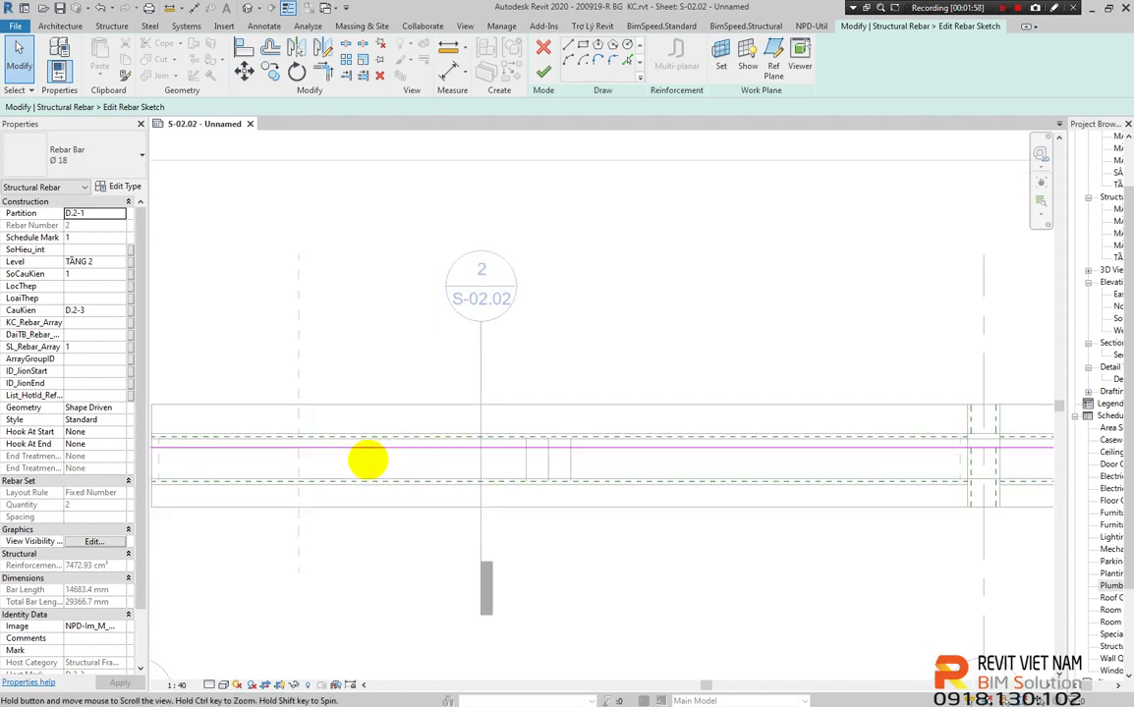
scroll(367, 460, "down", 1)
scroll(368, 459, "down", 2)
middle_click_drag(665, 498, 498, 468)
scroll(498, 468, "down", 1)
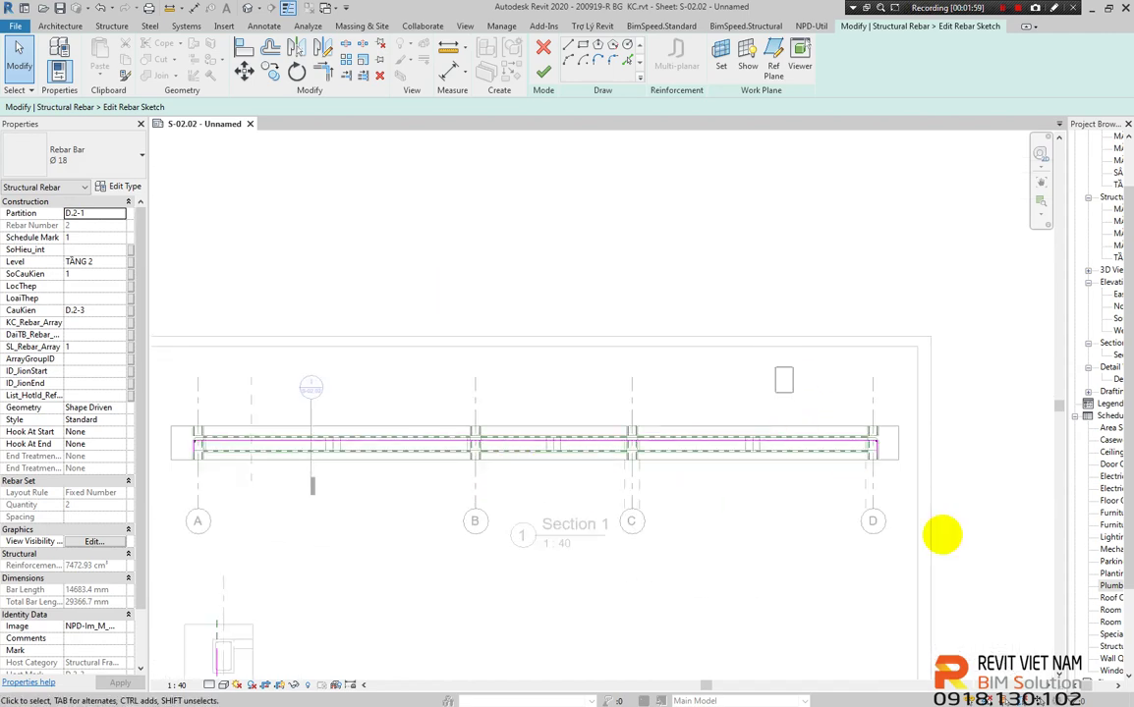
left_click(955, 523)
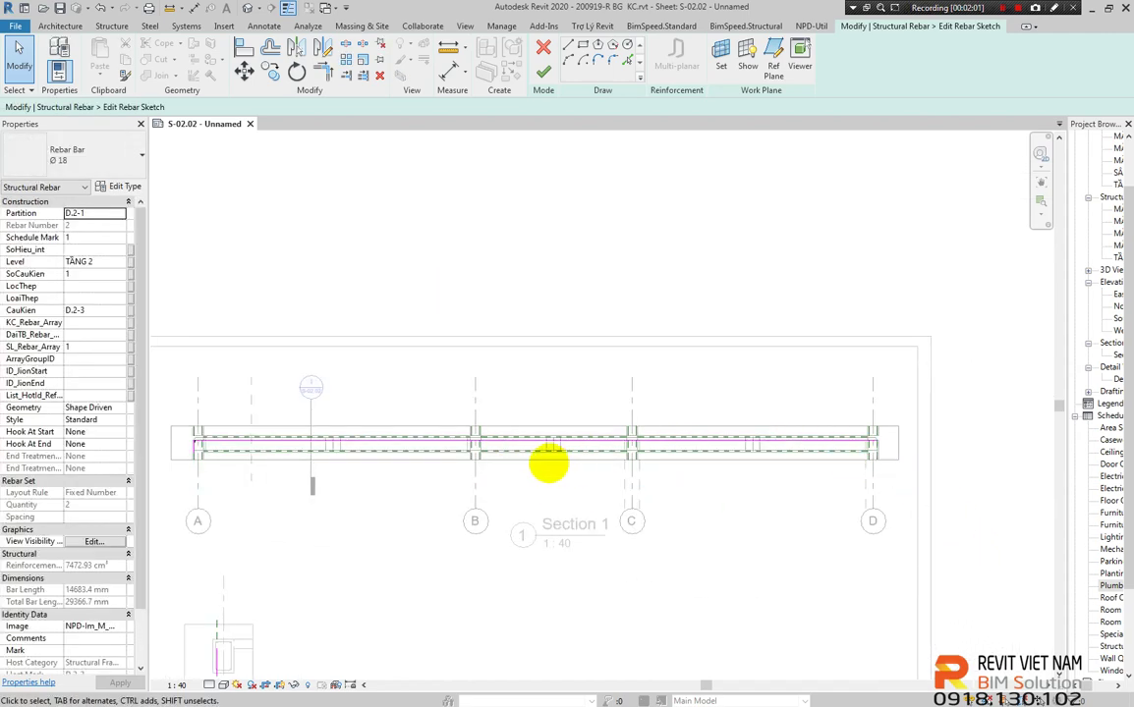
Trim the rebar sketch line back to the reference plane near grid A
middle_click_drag(548, 463, 624, 454)
scroll(412, 444, "up", 1)
middle_click_drag(405, 426, 518, 426)
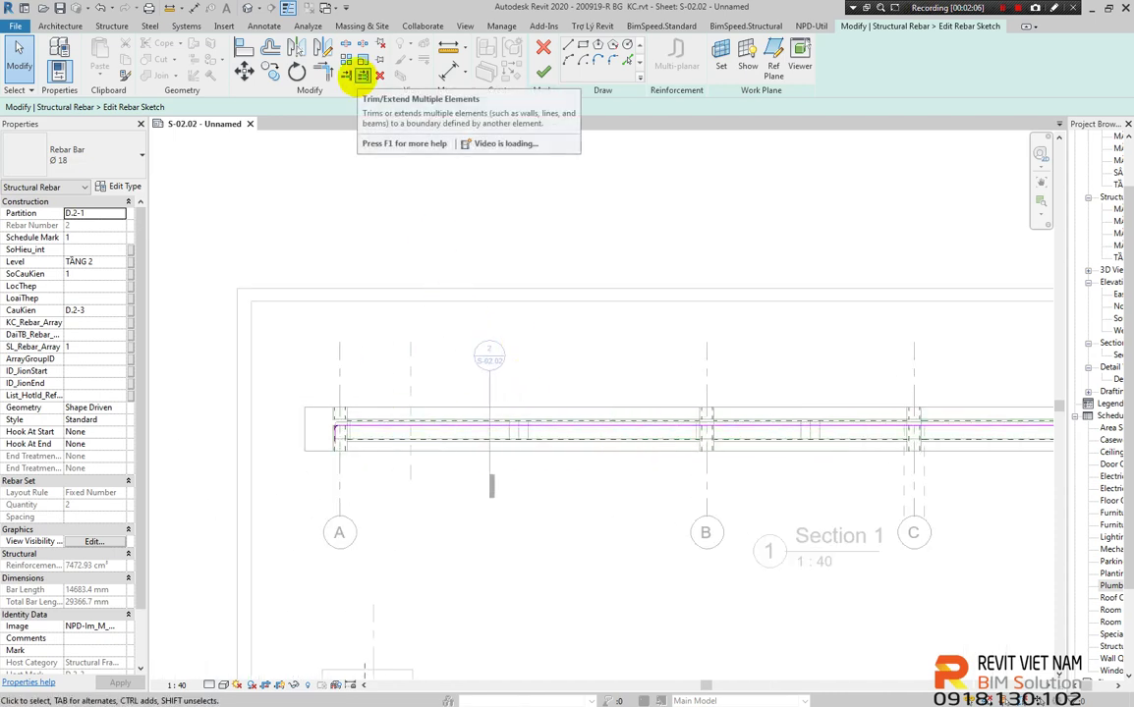
left_click(363, 75)
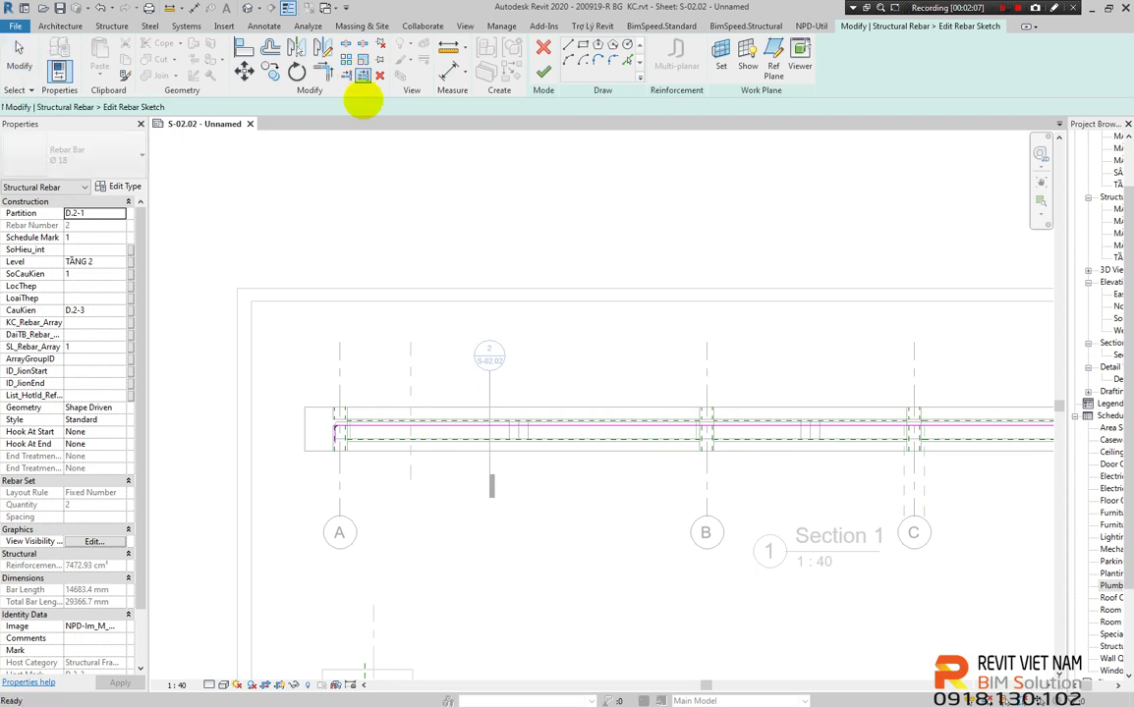
scroll(413, 423, "up", 2)
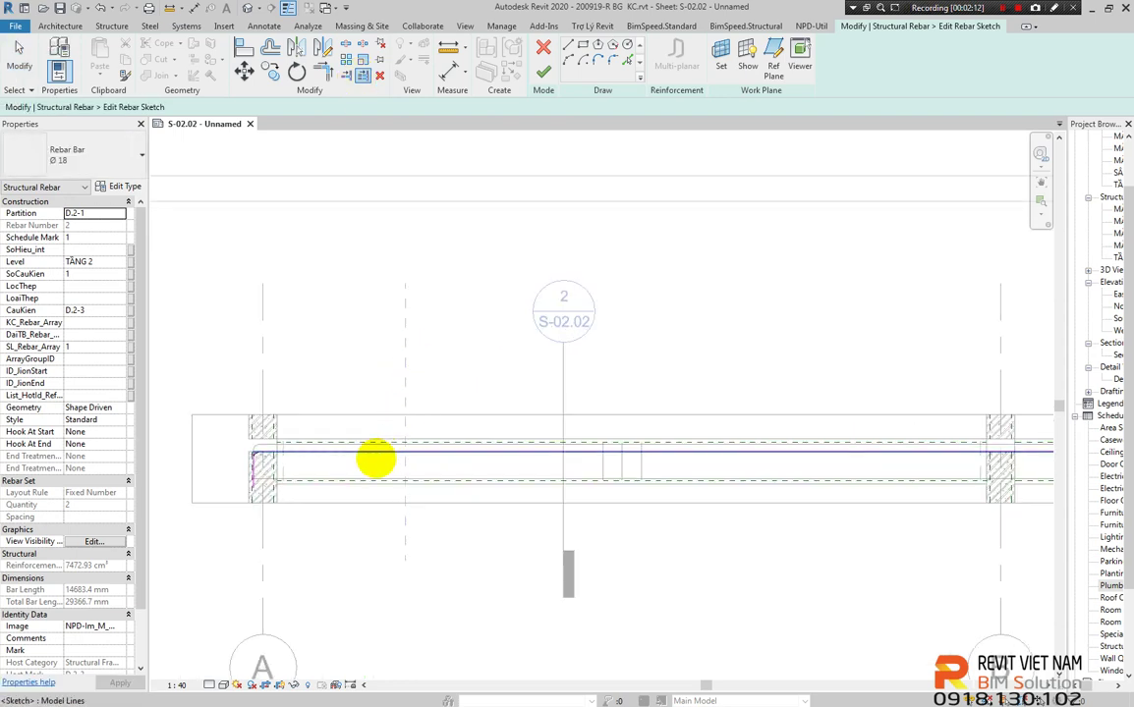
left_click(374, 454)
left_click(543, 71)
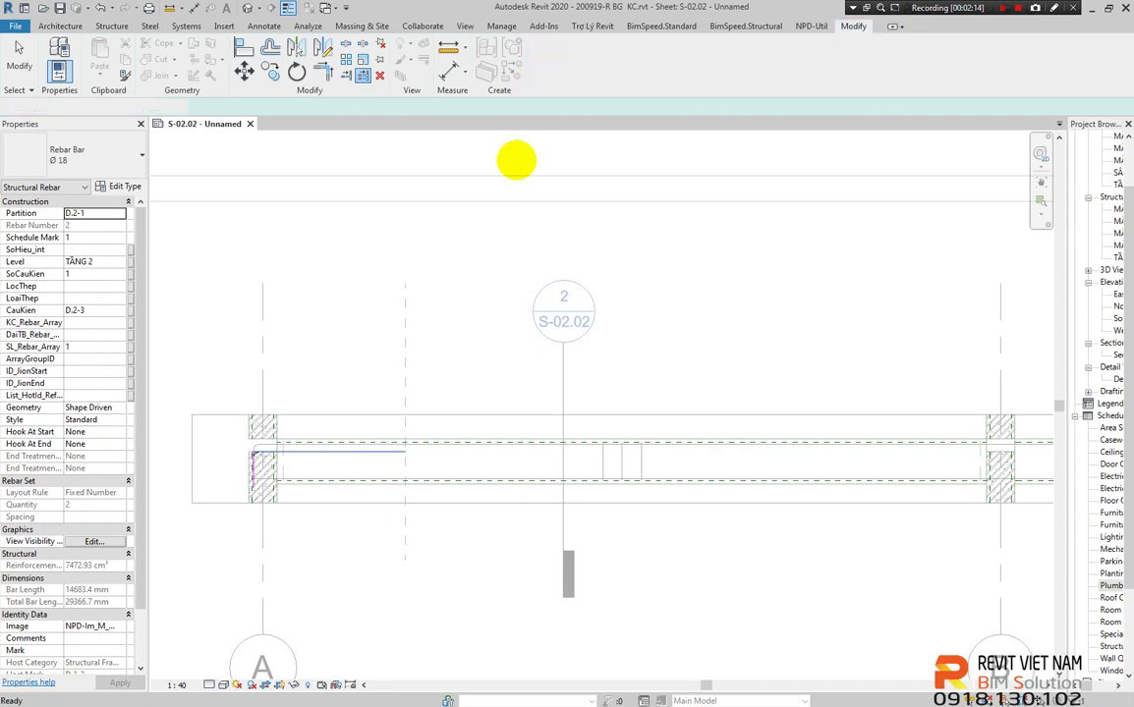
scroll(374, 516, "up", 1)
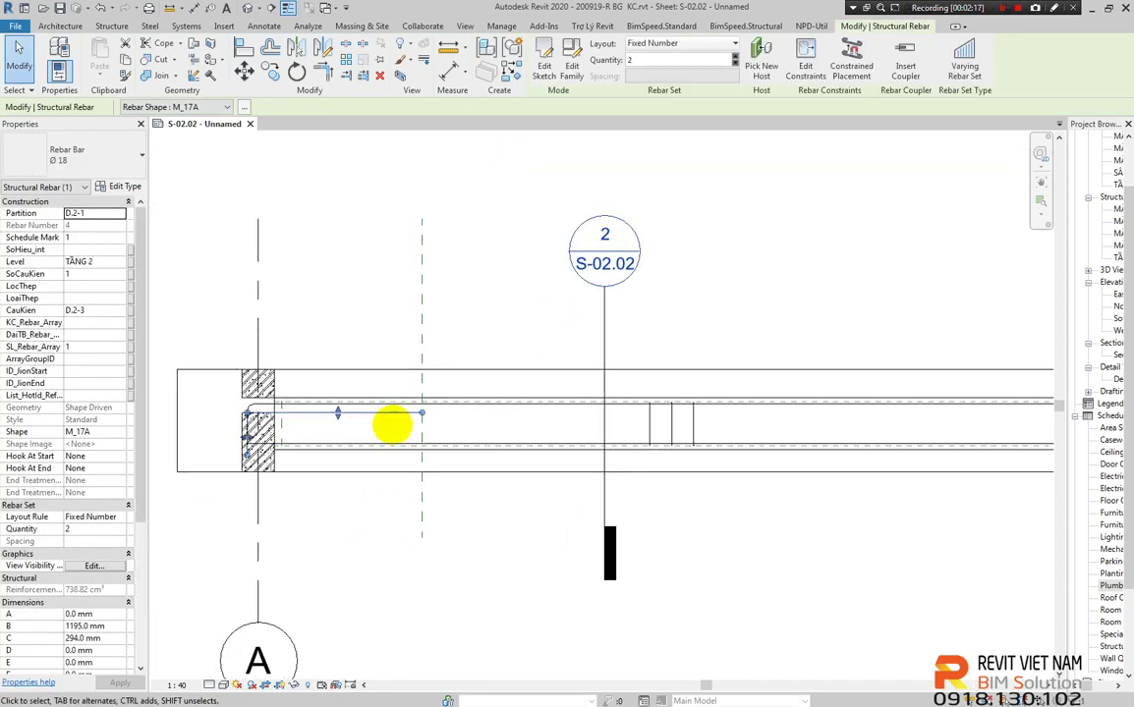
middle_click_drag(430, 448, 379, 443)
scroll(380, 443, "down", 1)
middle_click_drag(463, 437, 437, 422)
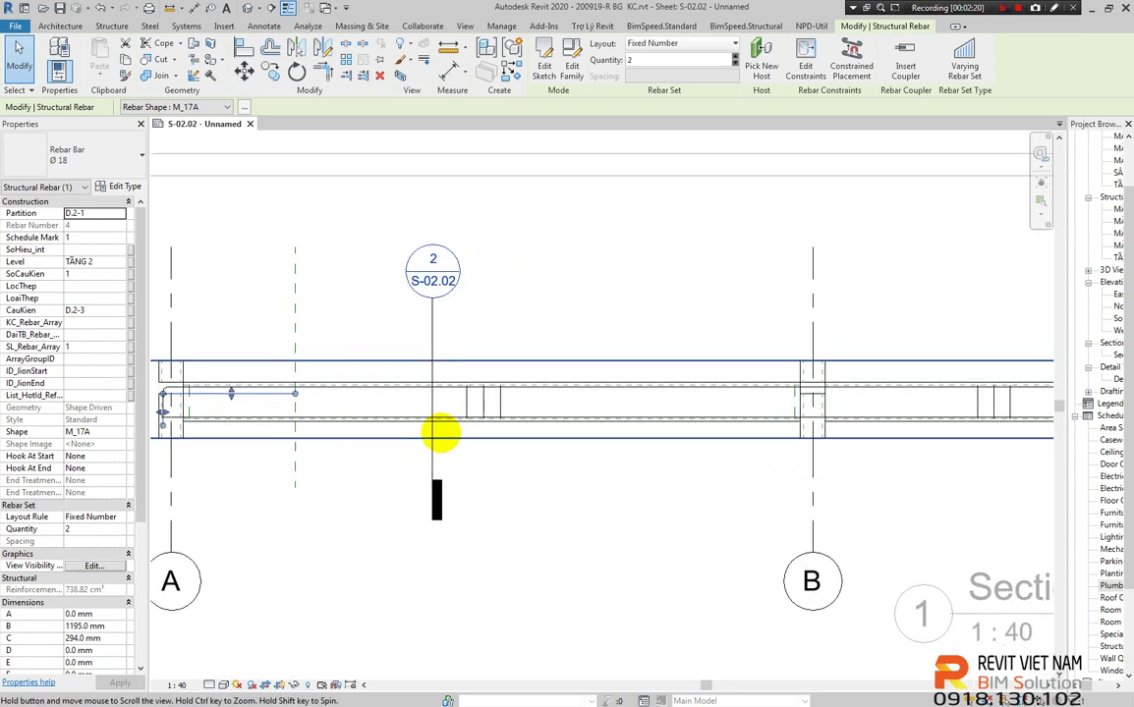
scroll(439, 432, "down", 1)
scroll(896, 445, "right", 3)
scroll(874, 392, "right", 5)
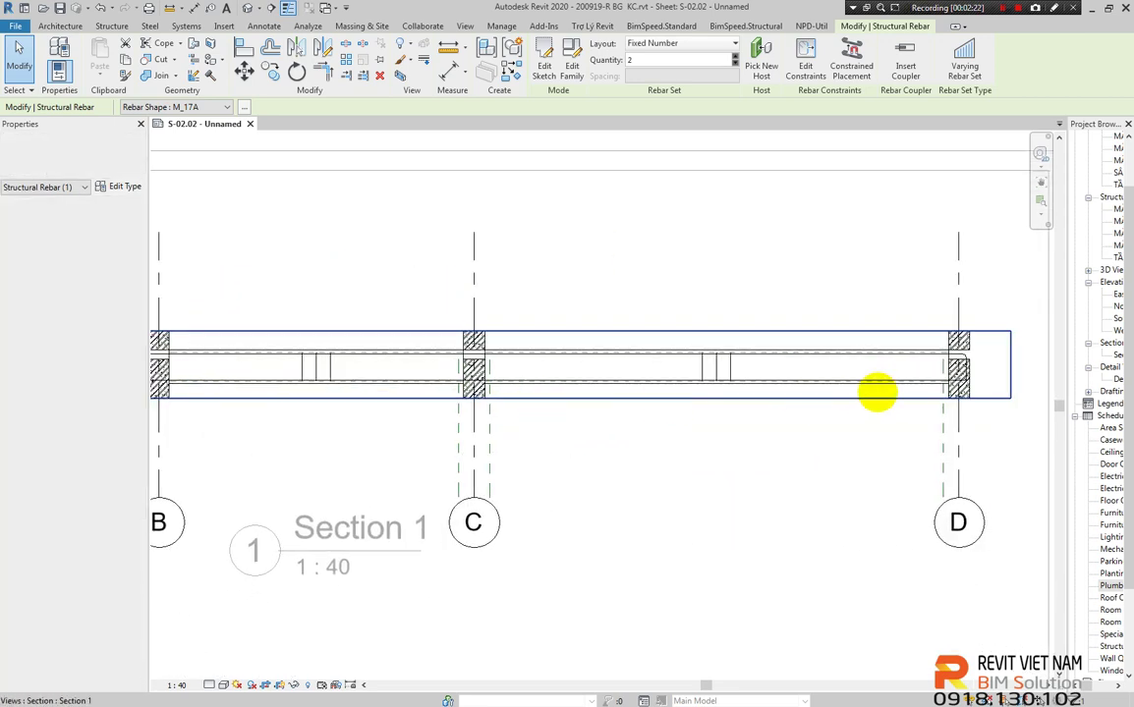
scroll(940, 346, "up", 1)
scroll(864, 385, "down", 1)
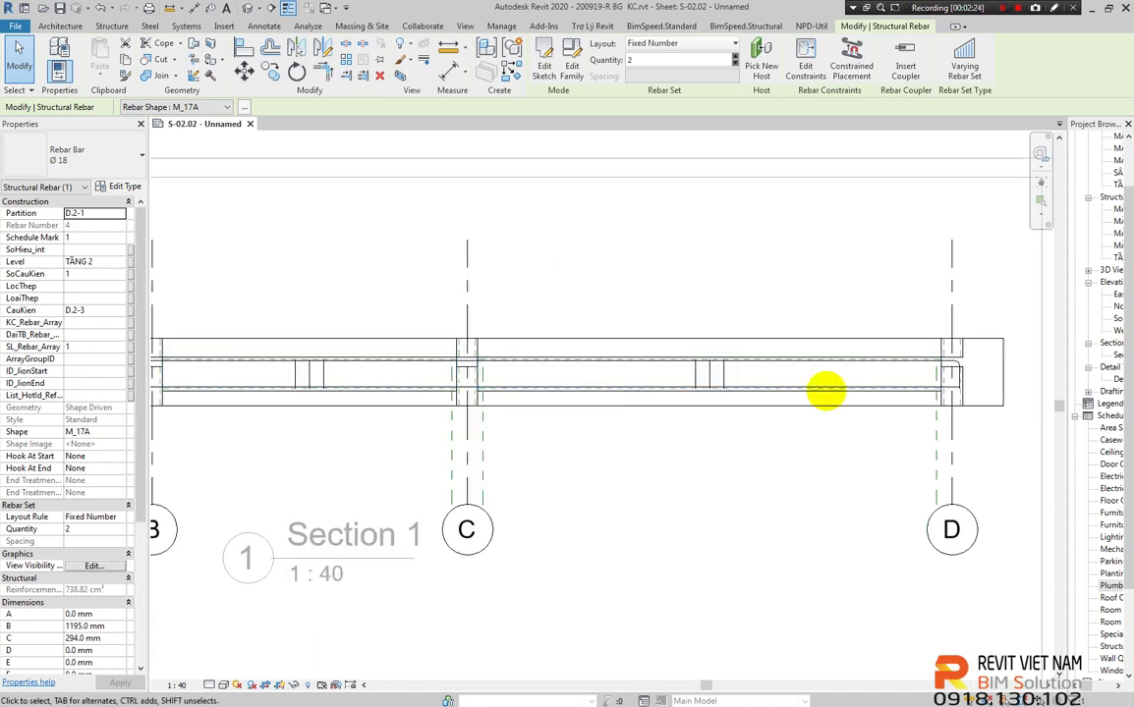
scroll(590, 378, "left", 3)
scroll(486, 373, "up", 1)
scroll(393, 354, "left", 3)
scroll(253, 344, "up", 1)
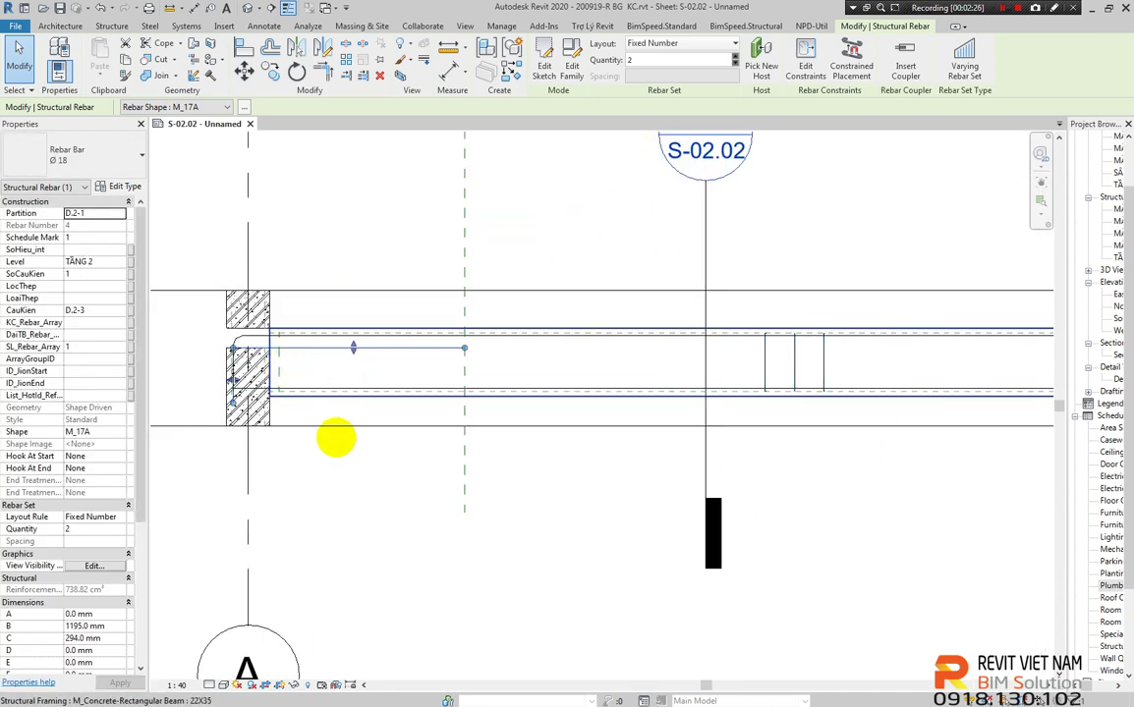
key("Escape")
scroll(293, 357, "up", 1)
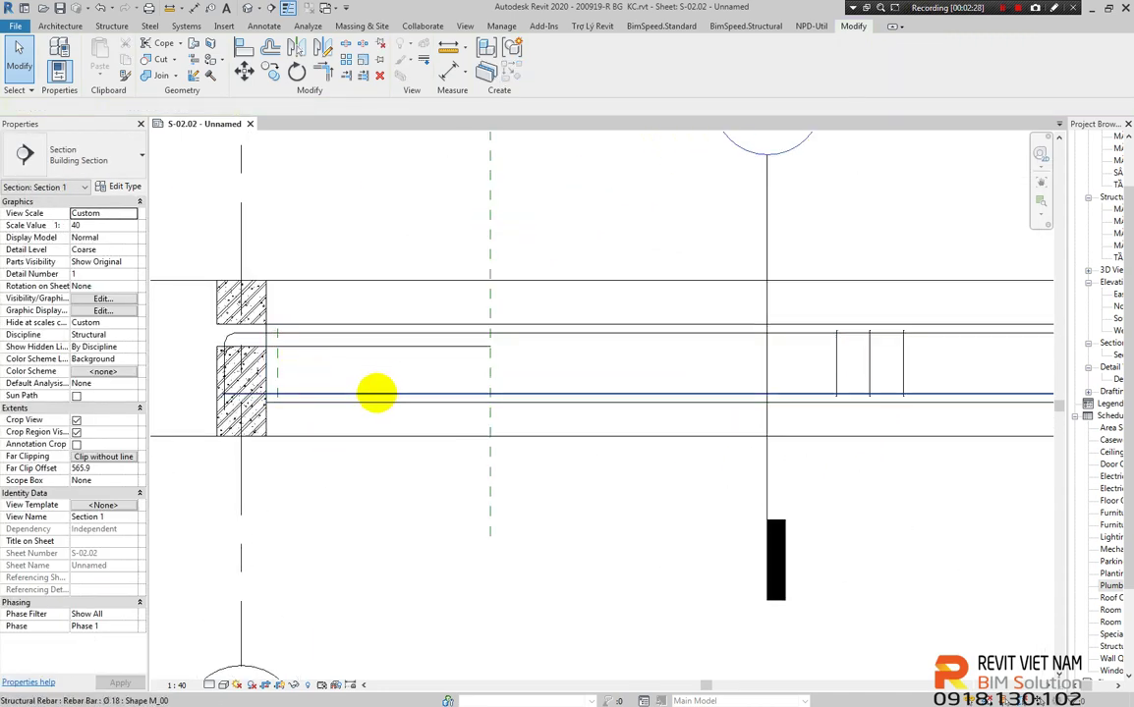
left_click(377, 395)
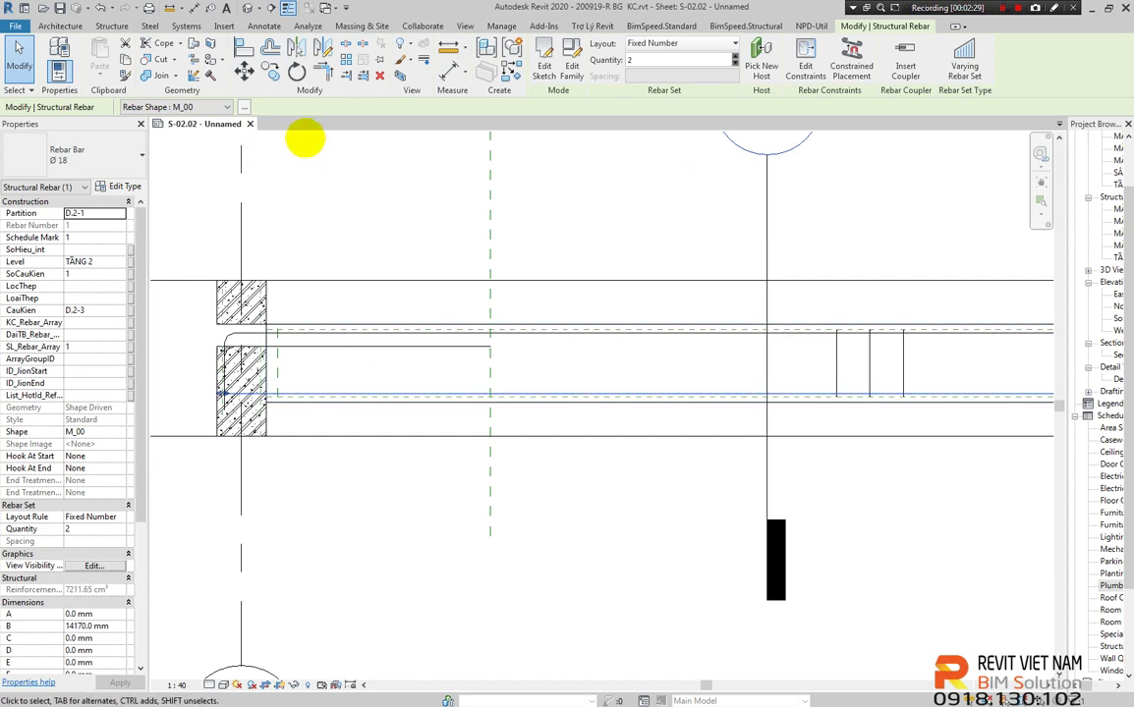
scroll(321, 397, "up", 1)
Cancel a started move, then open and leave the grid D hooked rebar's sketch unchanged
left_click(270, 70)
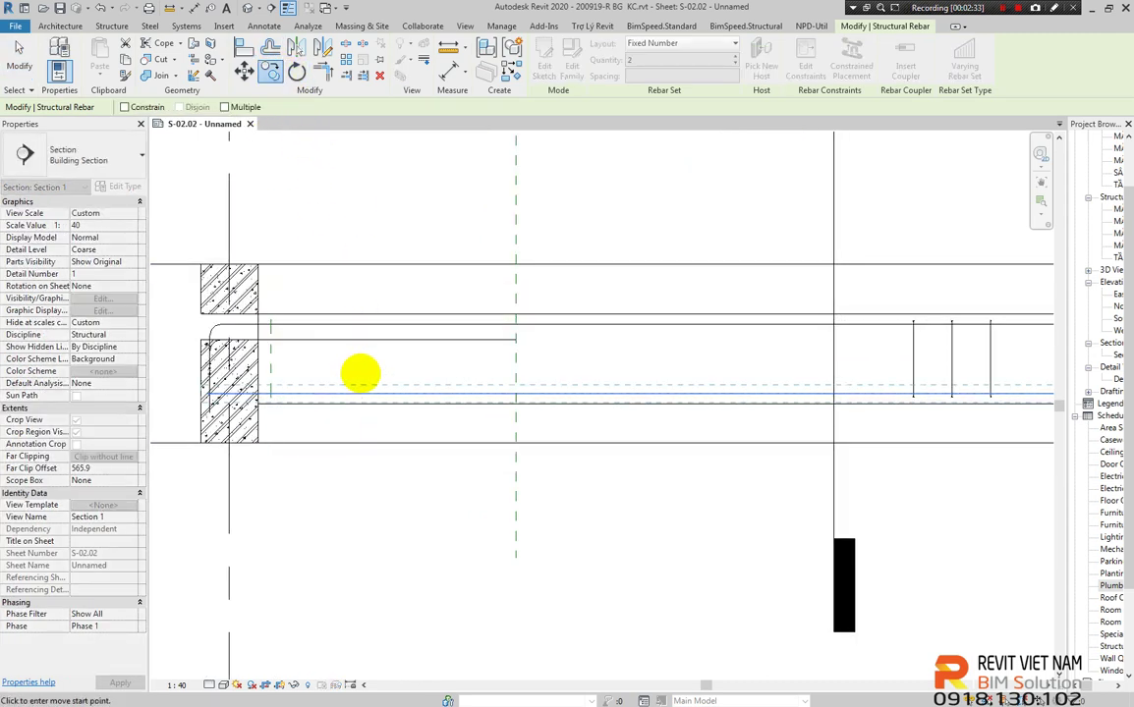
scroll(360, 372, "down", 1)
scroll(360, 372, "down", 1)
scroll(363, 368, "down", 2)
scroll(372, 361, "down", 1)
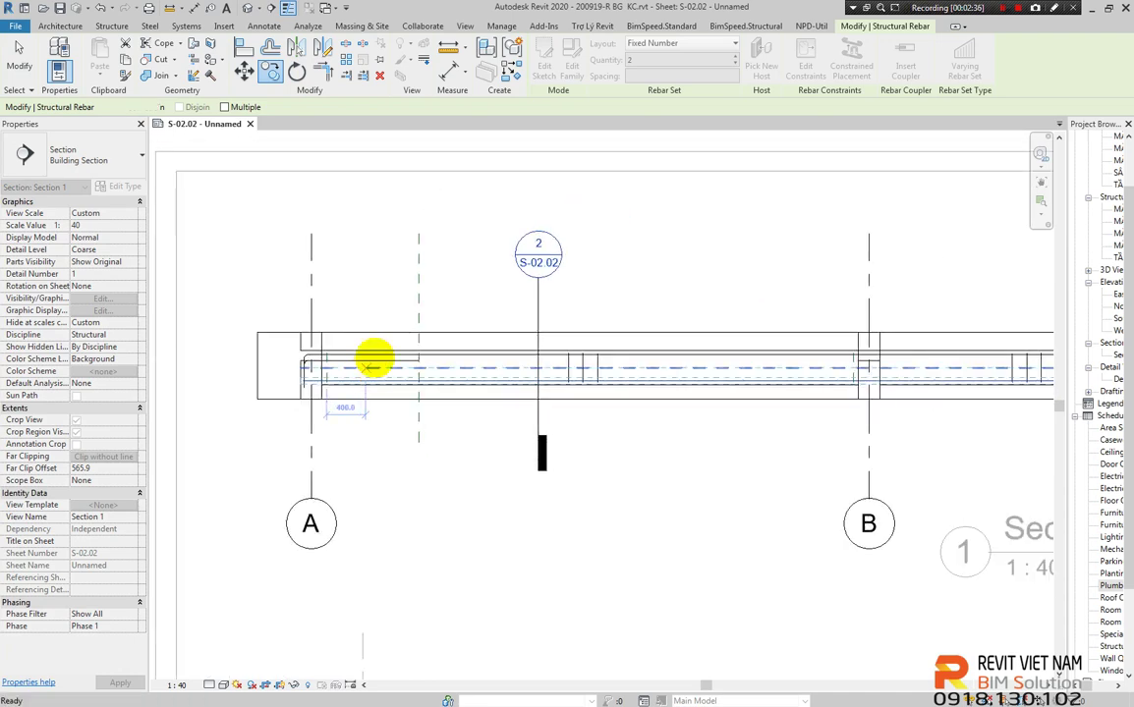
key("Escape")
scroll(324, 379, "down", 1)
scroll(587, 380, "up", 1)
scroll(857, 356, "up", 1)
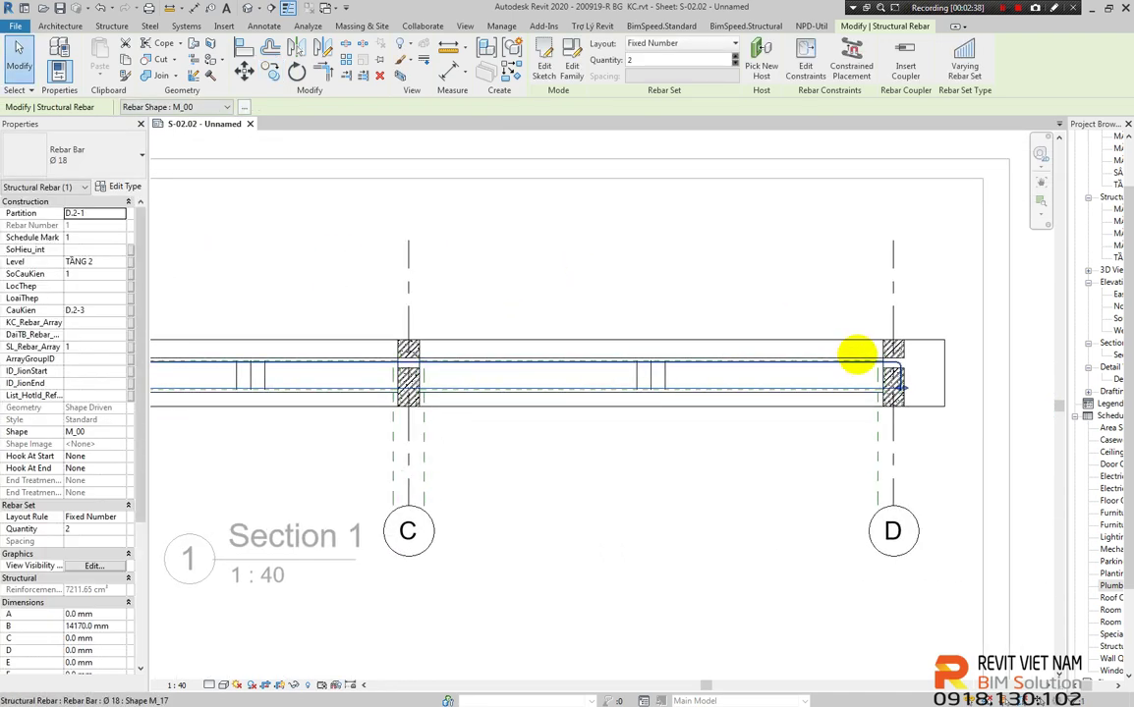
scroll(857, 356, "up", 2)
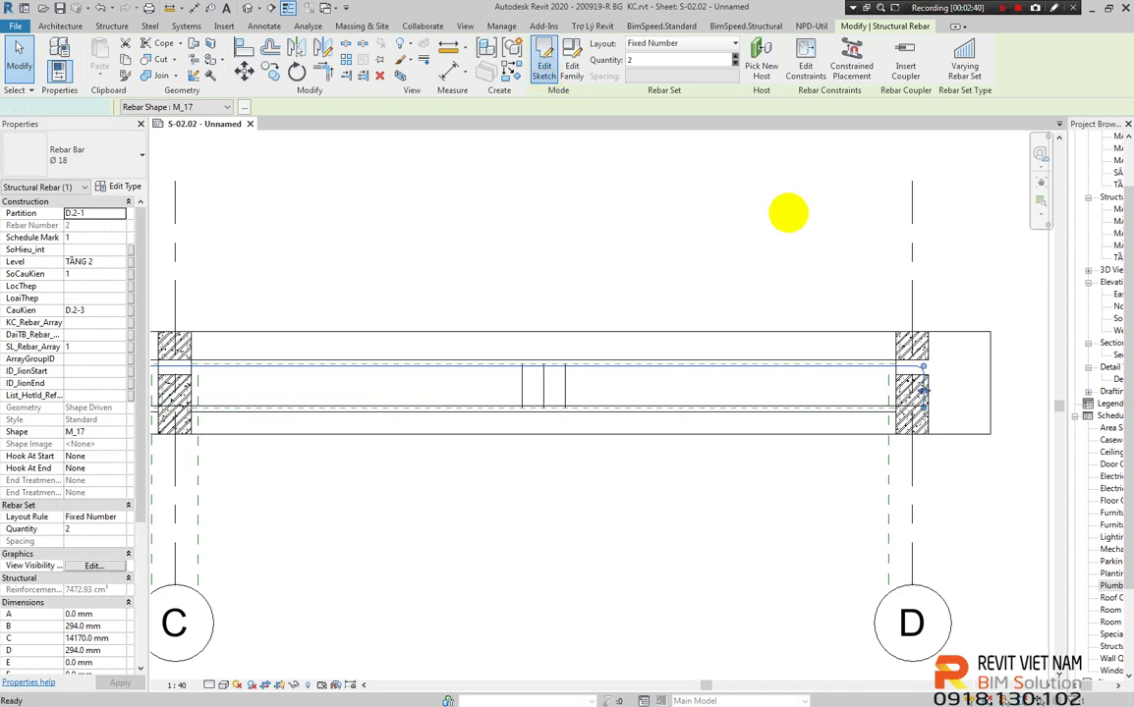
left_click(544, 65)
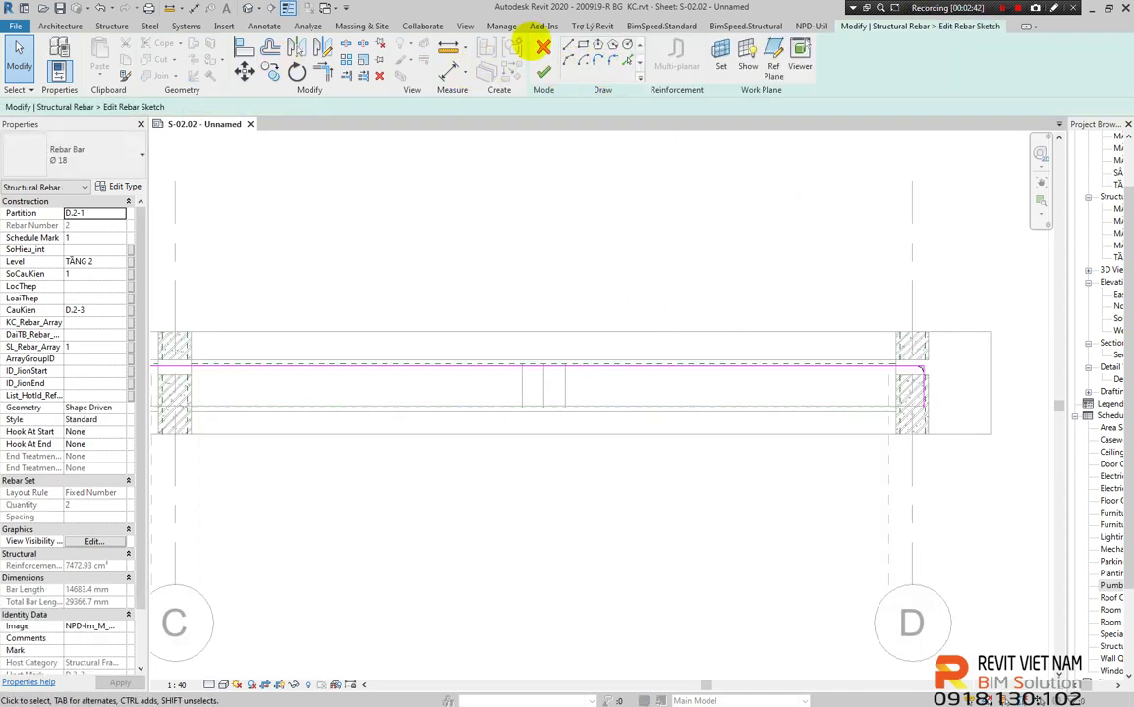
left_click(544, 47)
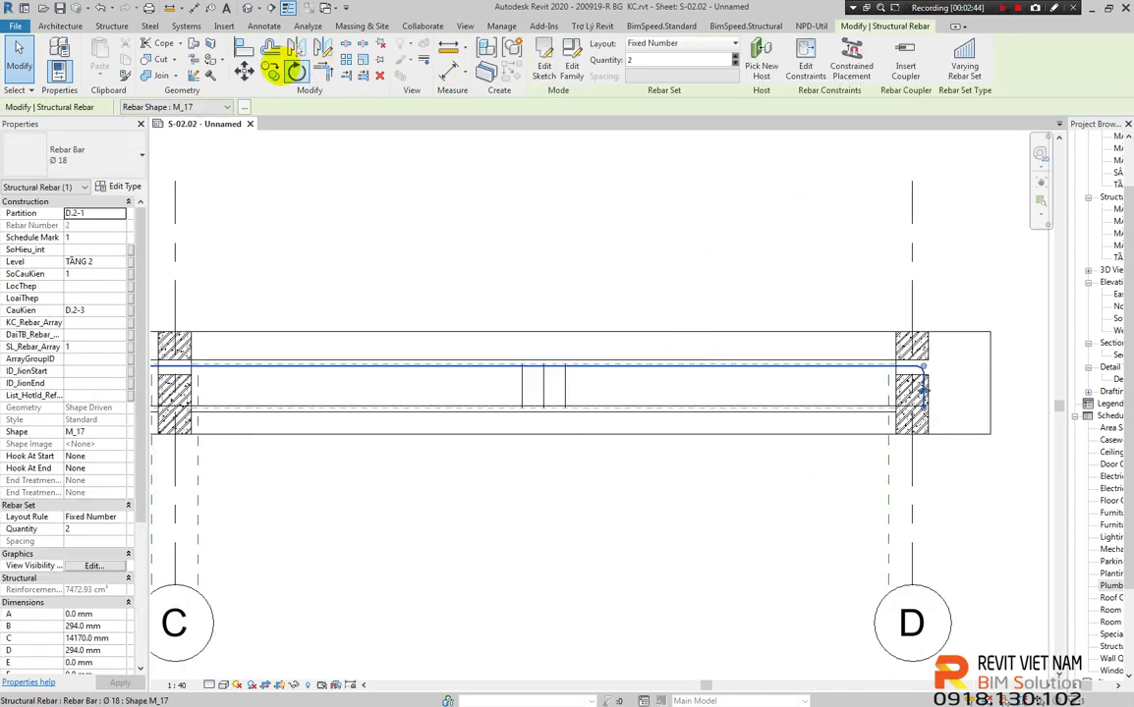
Move the hooked rebar at grid D up to the top bar line
left_click(245, 71)
scroll(792, 361, "up", 2)
left_click(794, 364)
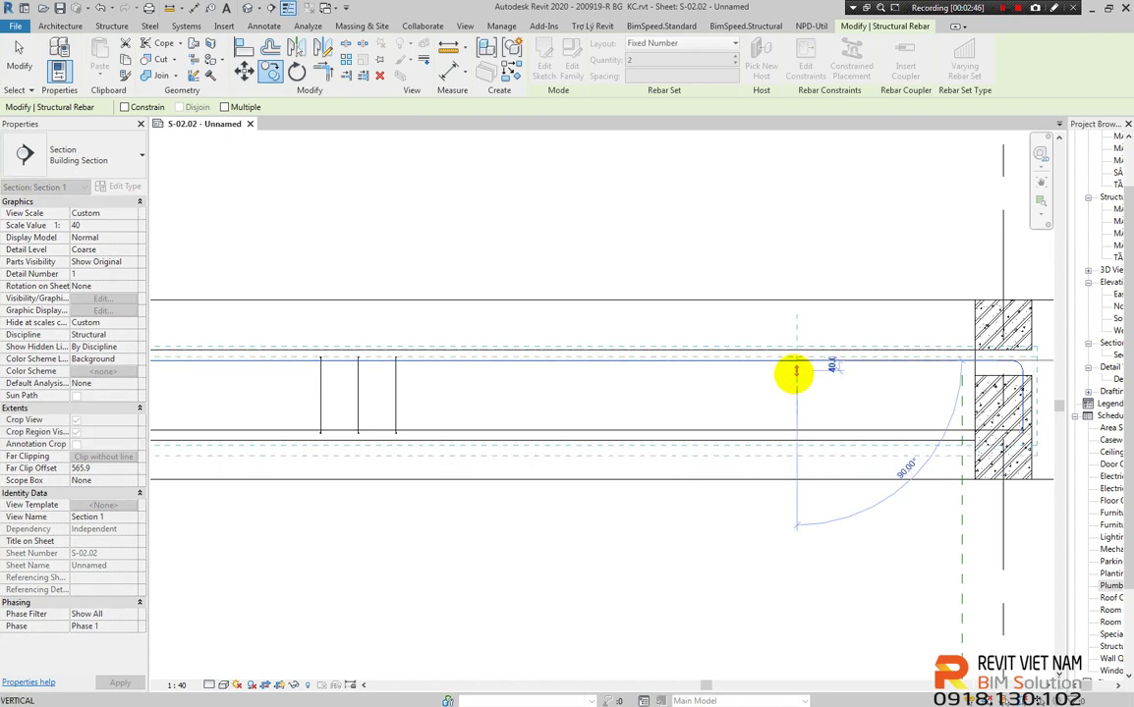
left_click(835, 366)
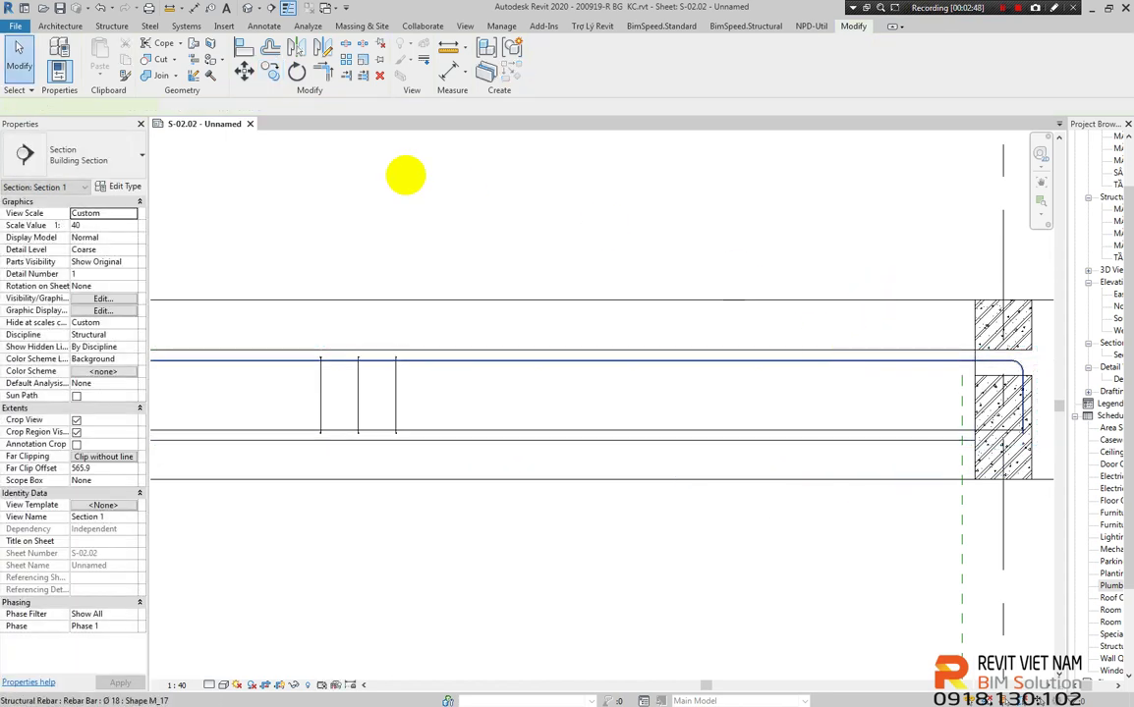
Copy the hooked bar at grid D 60 away vertically with CO
key("c")
key("o")
left_click(807, 369)
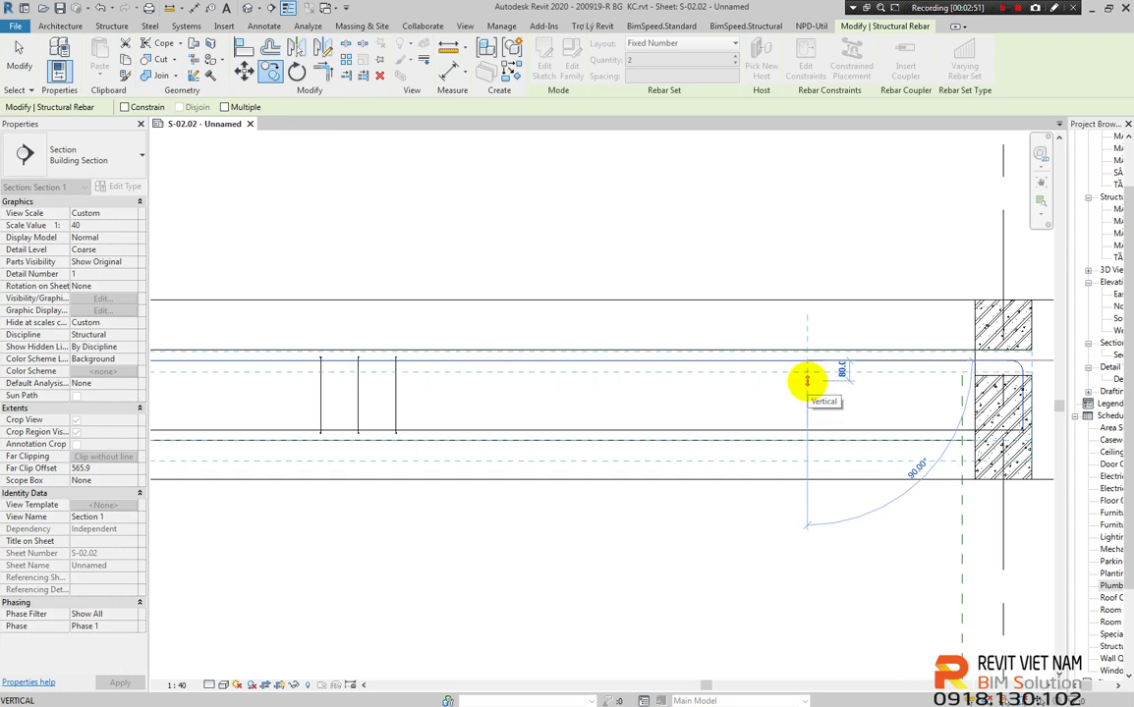
type("60")
key("Return")
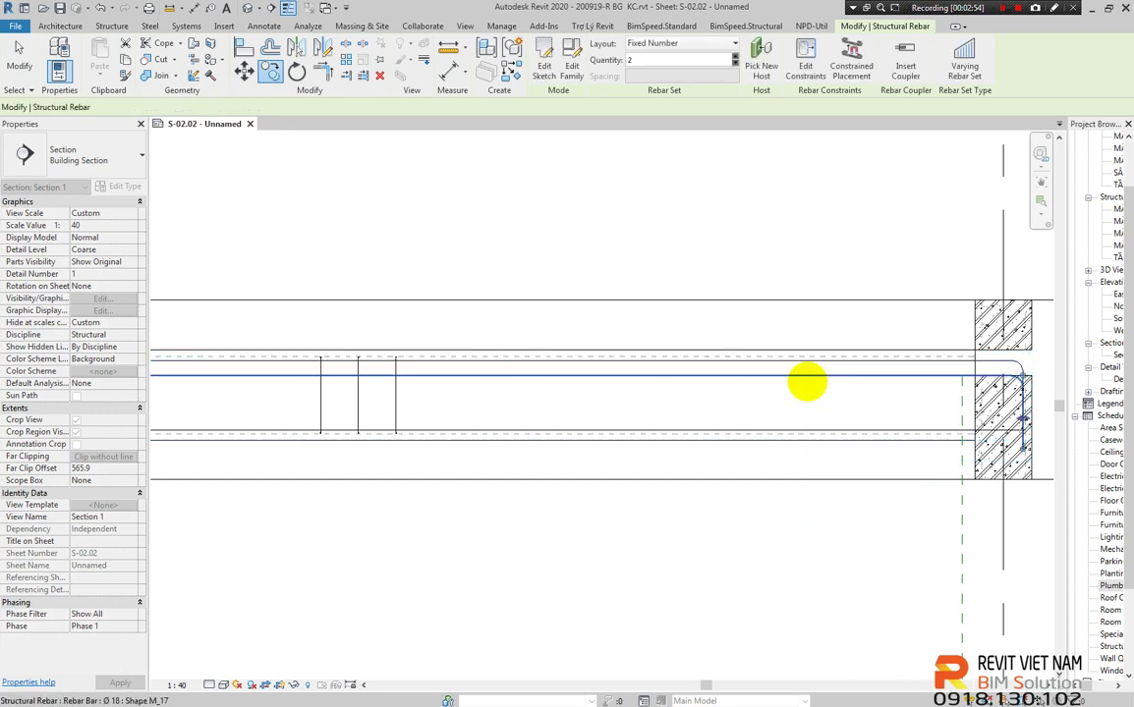
Open the copied bar's sketch with ES and review its left end segment
key("e")
key("s")
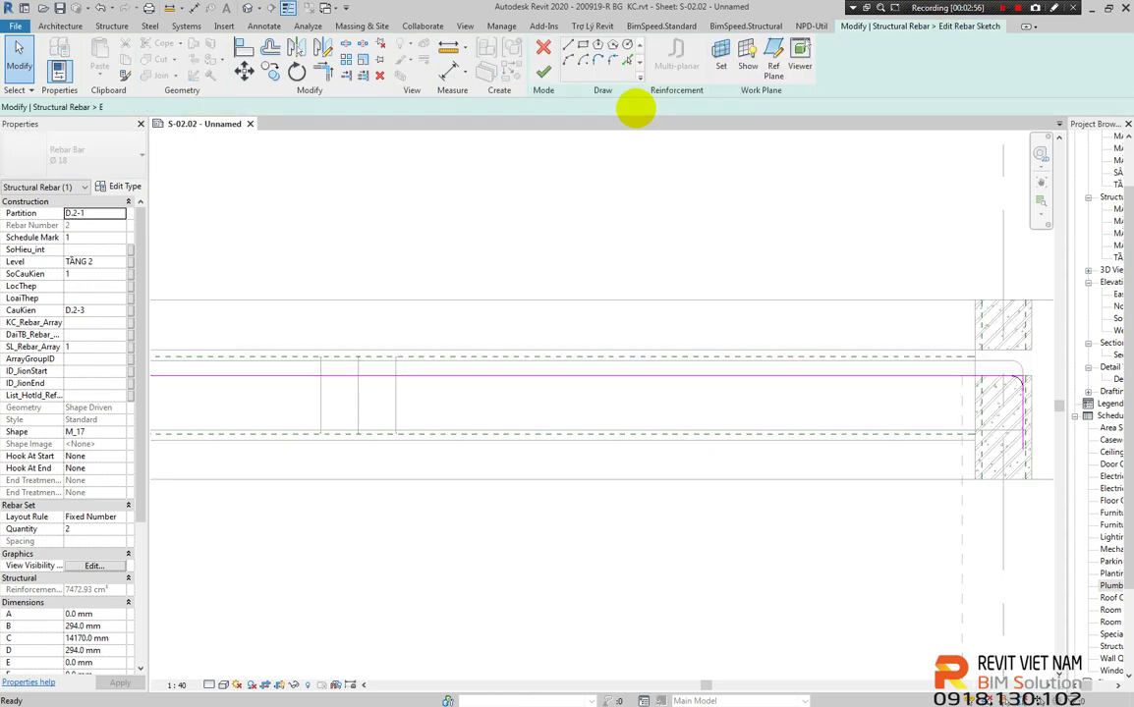
scroll(677, 289, "down", 3)
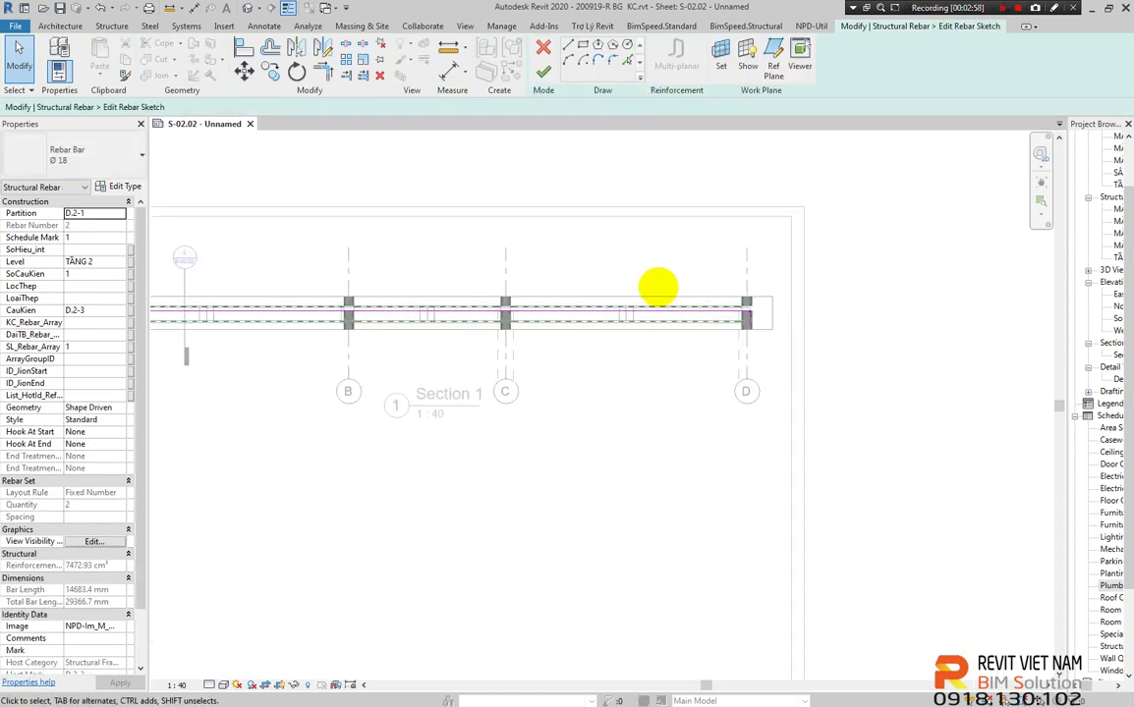
scroll(777, 337, "down", 2)
left_click_drag(358, 484, 360, 485)
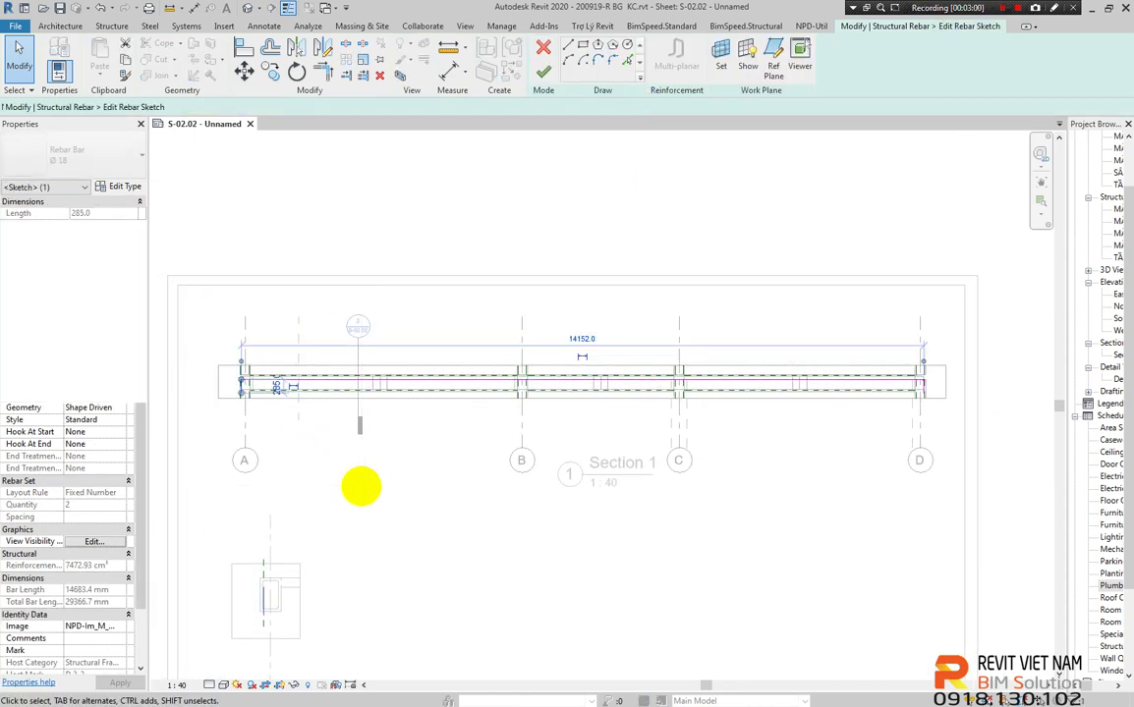
left_click(295, 479)
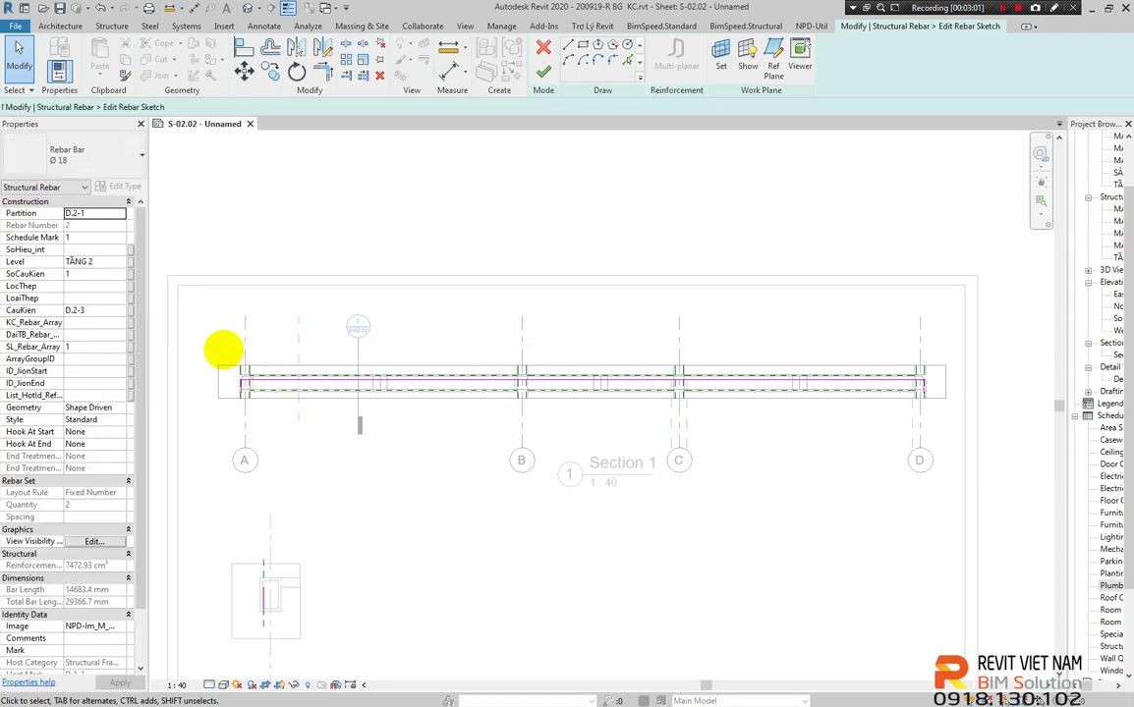
Zoom in to the grid D end and start a reference plane with RP
scroll(823, 435, "up", 2)
scroll(822, 435, "up", 1)
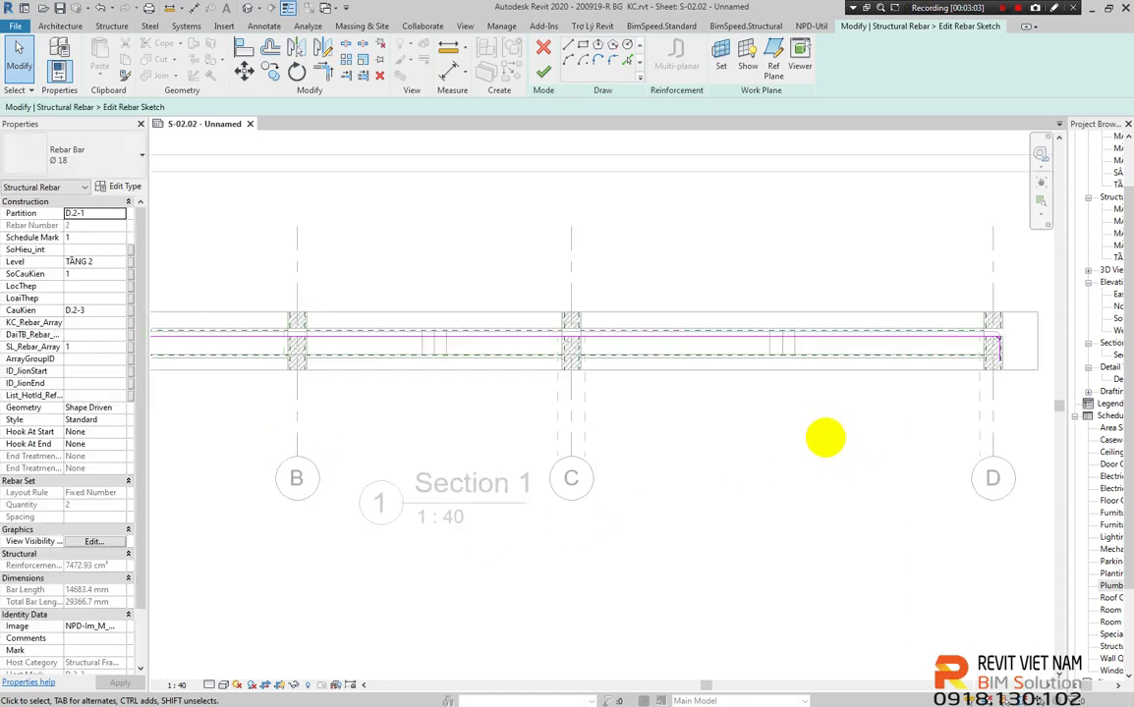
scroll(928, 393, "up", 1)
scroll(861, 425, "up", 1)
scroll(830, 439, "up", 1)
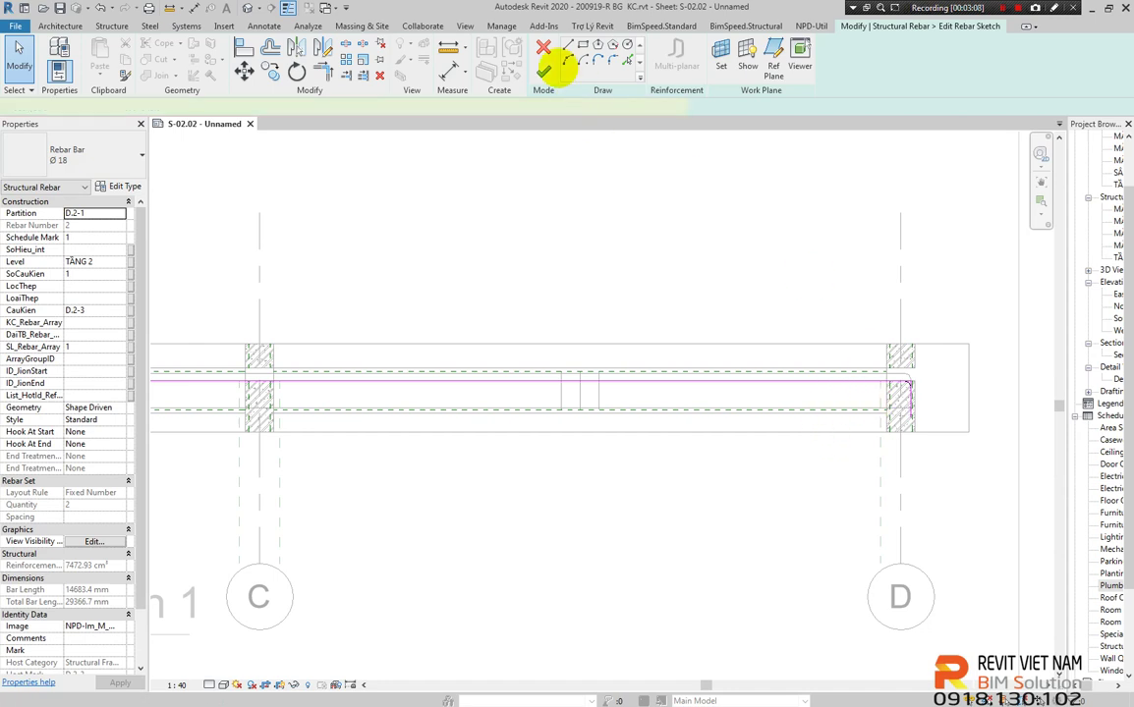
scroll(874, 393, "up", 2)
key("r")
key("p")
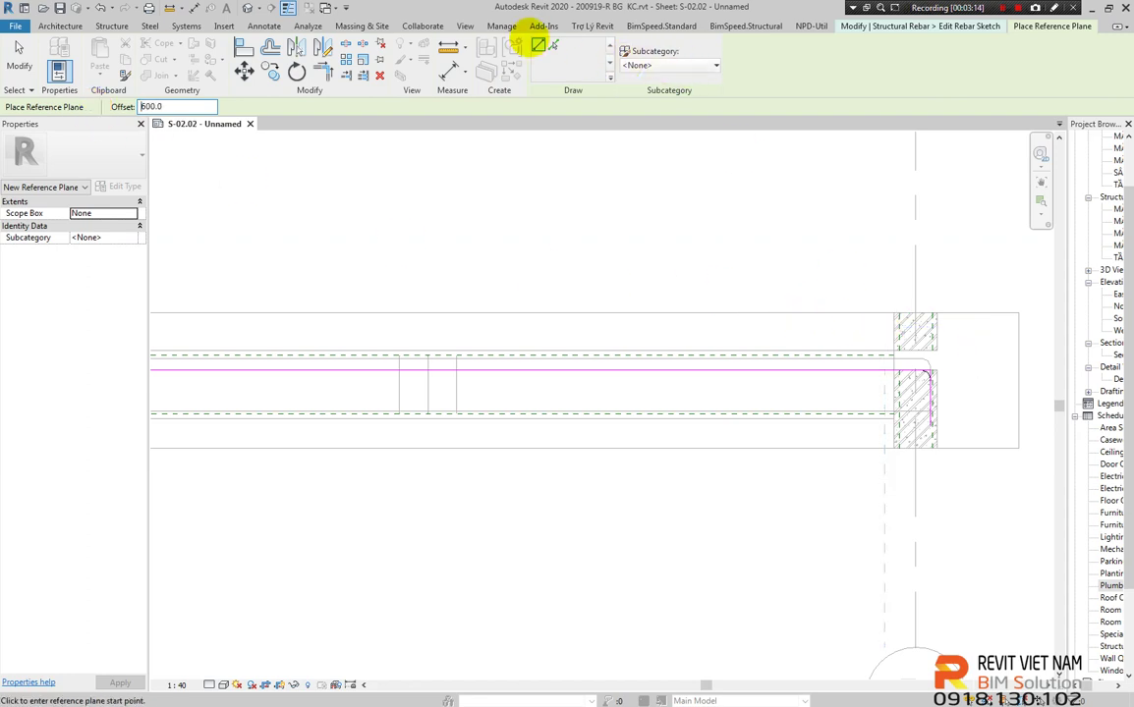
Create a reference plane 600 from the grid D column face and verify the 600 distance
left_click(552, 45)
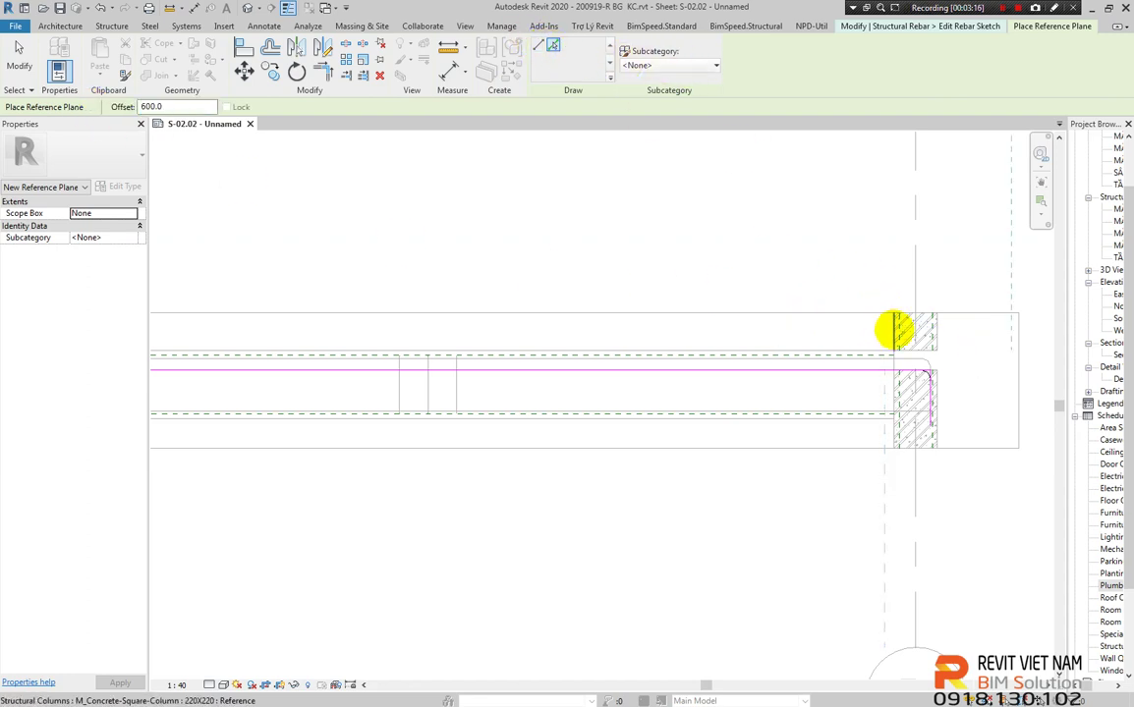
left_click(889, 331)
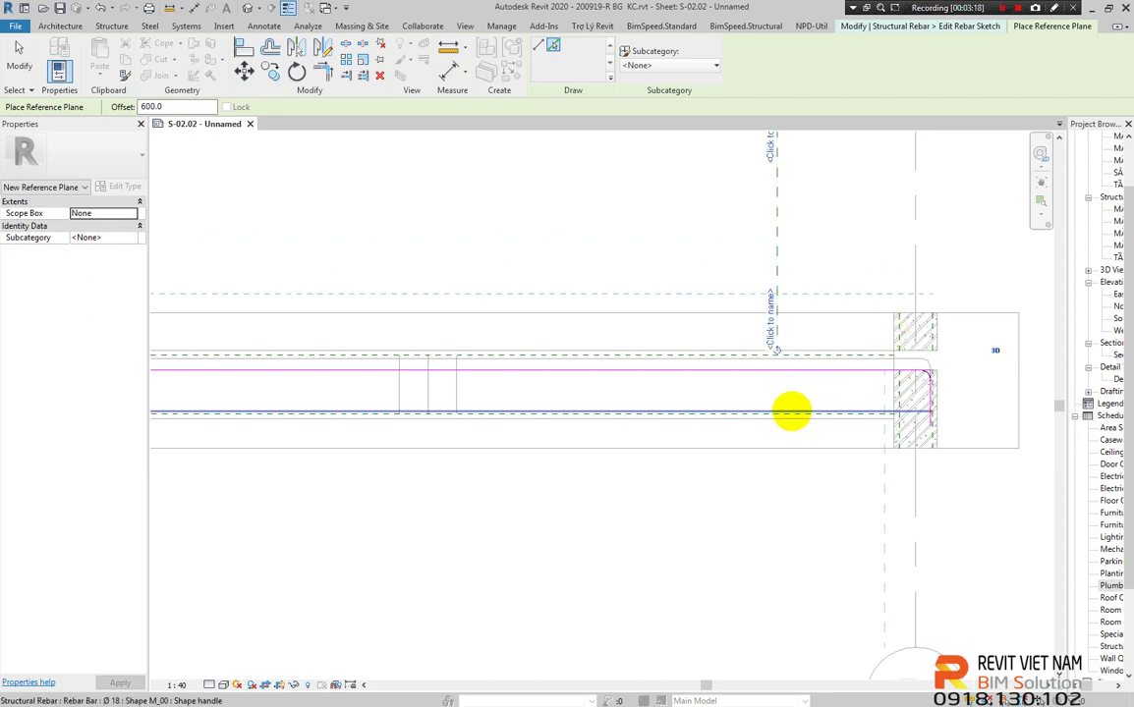
key("Escape")
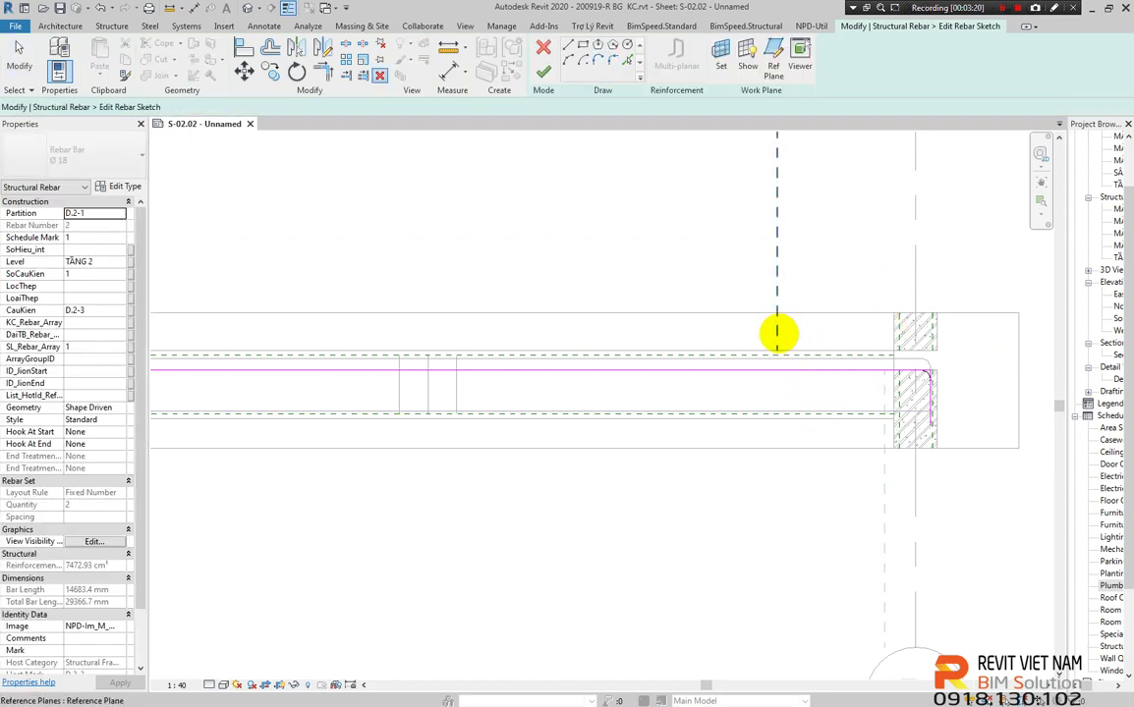
left_click(777, 332)
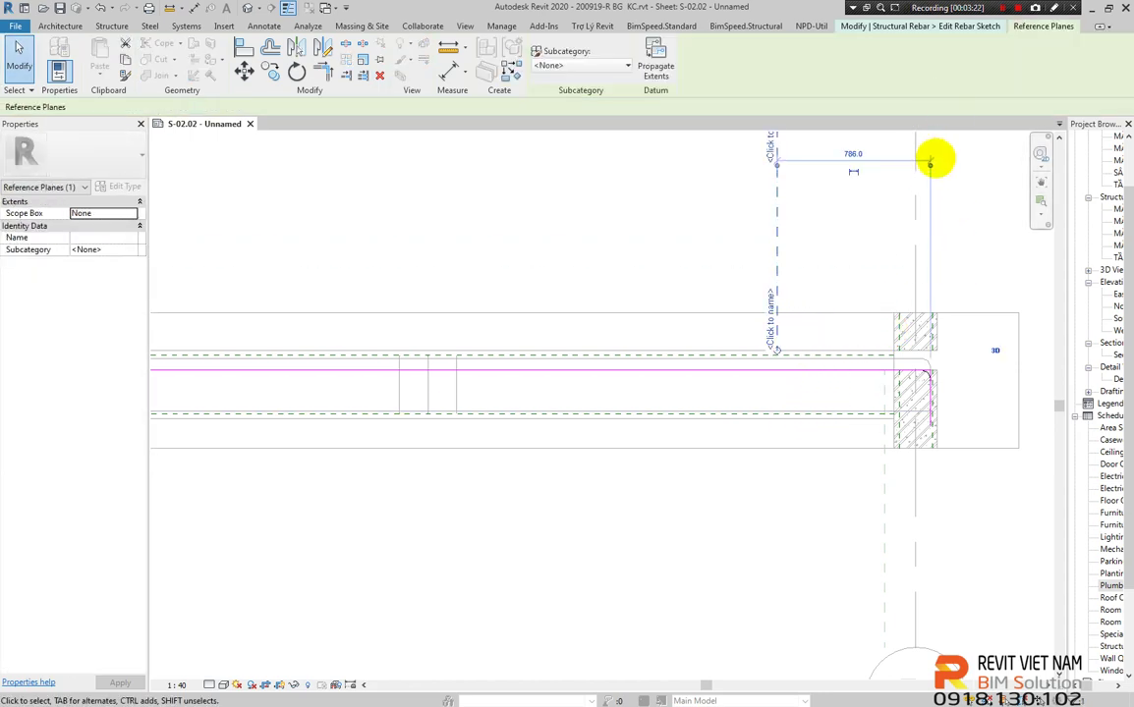
left_click_drag(930, 162, 896, 286)
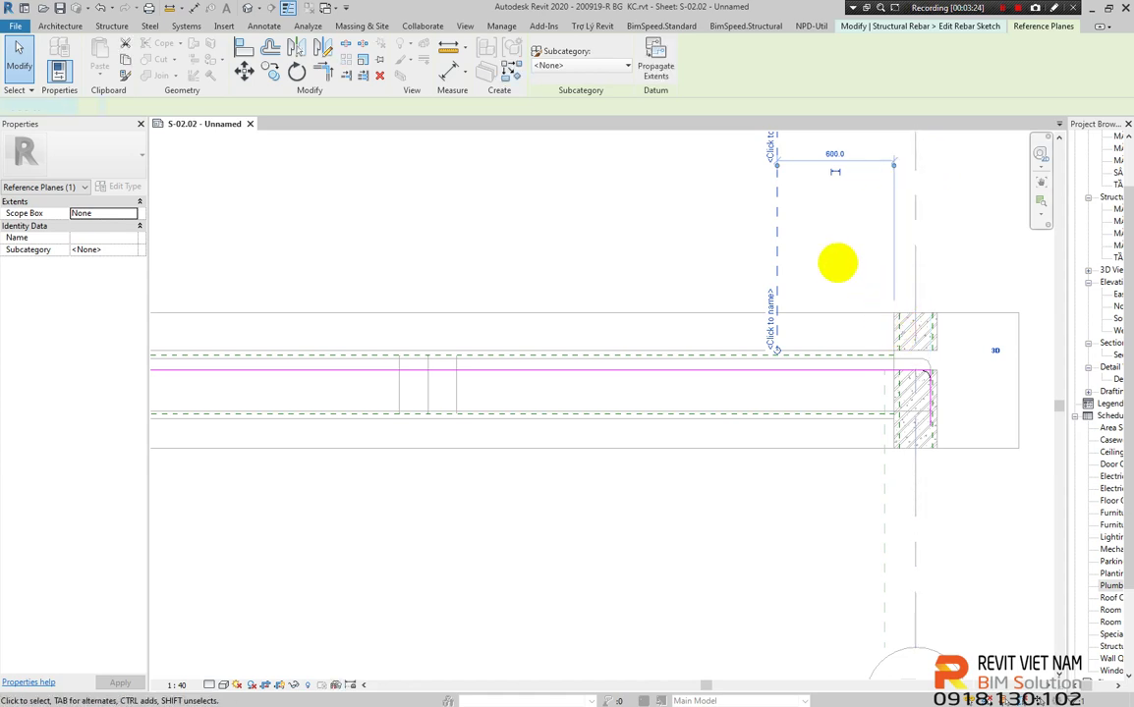
left_click(837, 263)
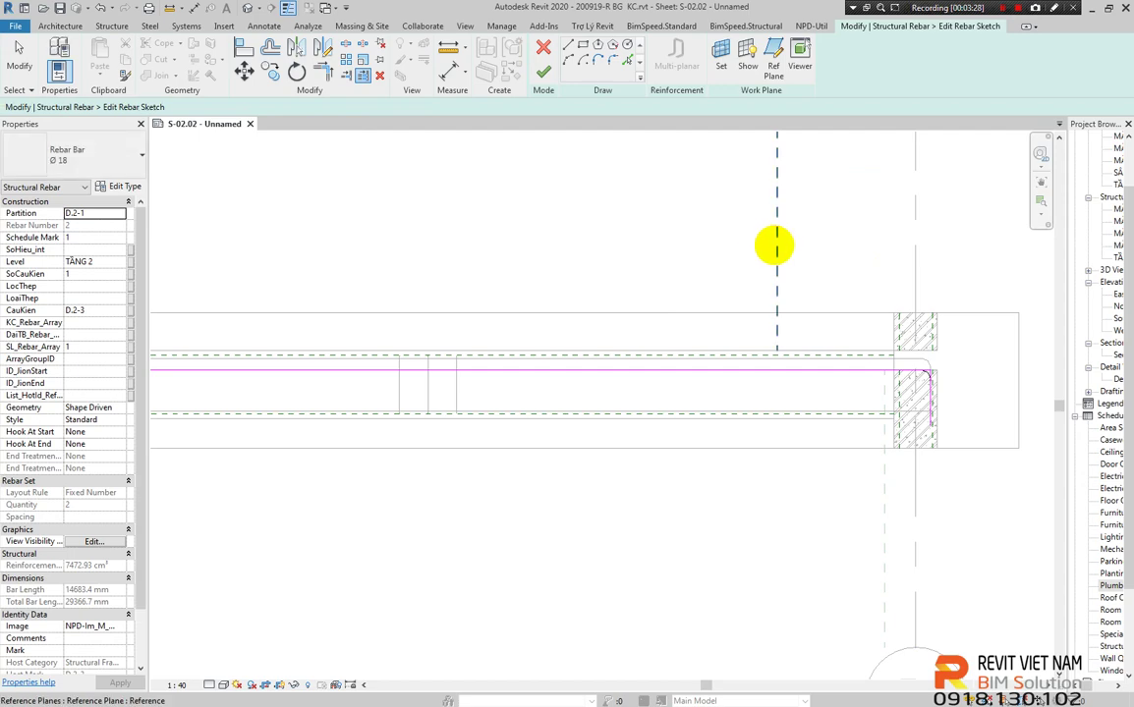
Trim the bar to the new plane and finish the sketch as an M_17A bar with 795 mm leg
left_click(822, 368)
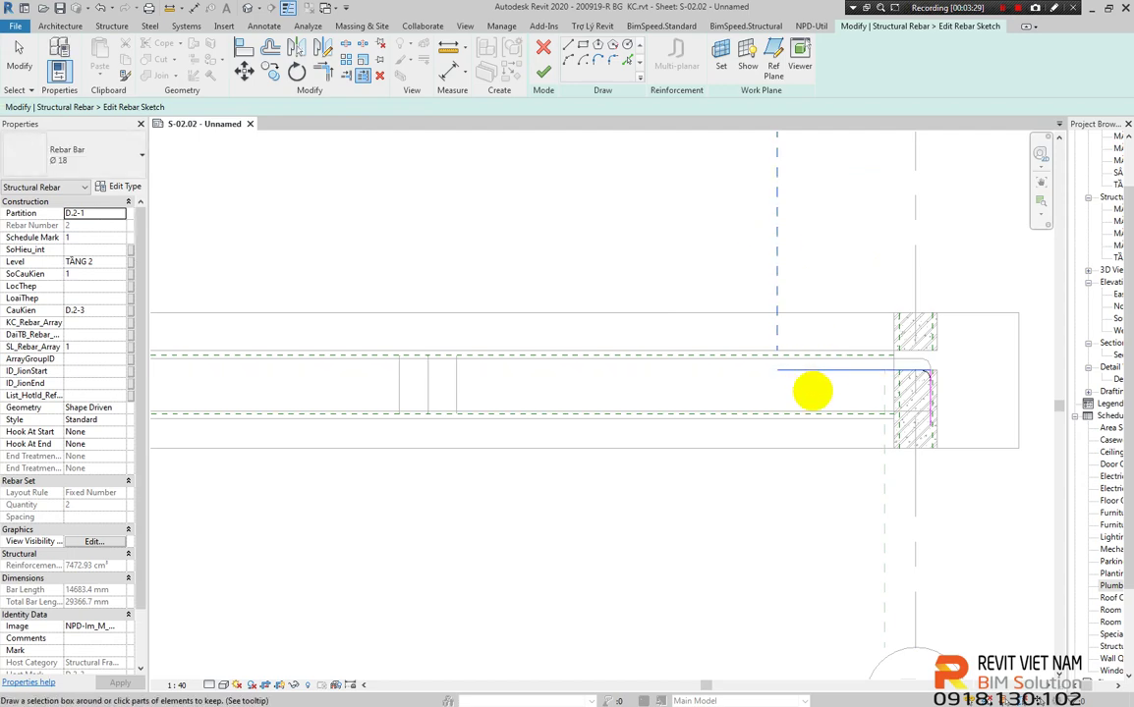
key("Escape")
mouse_move(809, 392)
middle_mouse_down()
mouse_move(203, 372)
mouse_move(253, 379)
middle_mouse_up()
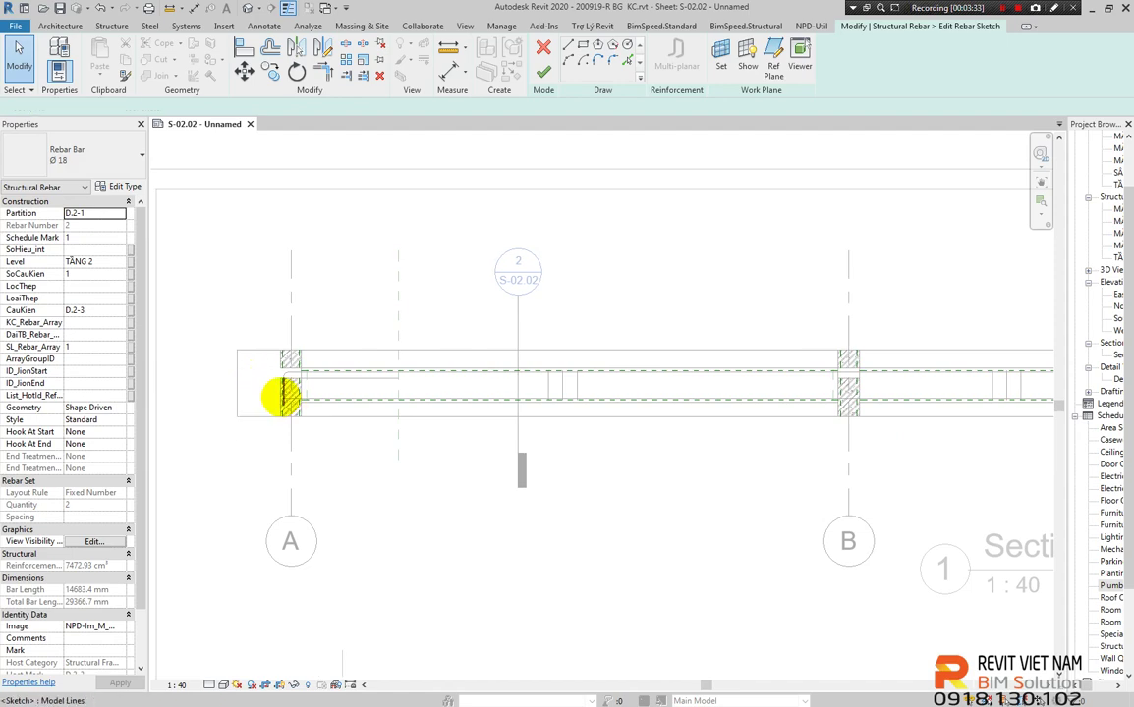
left_click(283, 395)
scroll(283, 378, "up", 4)
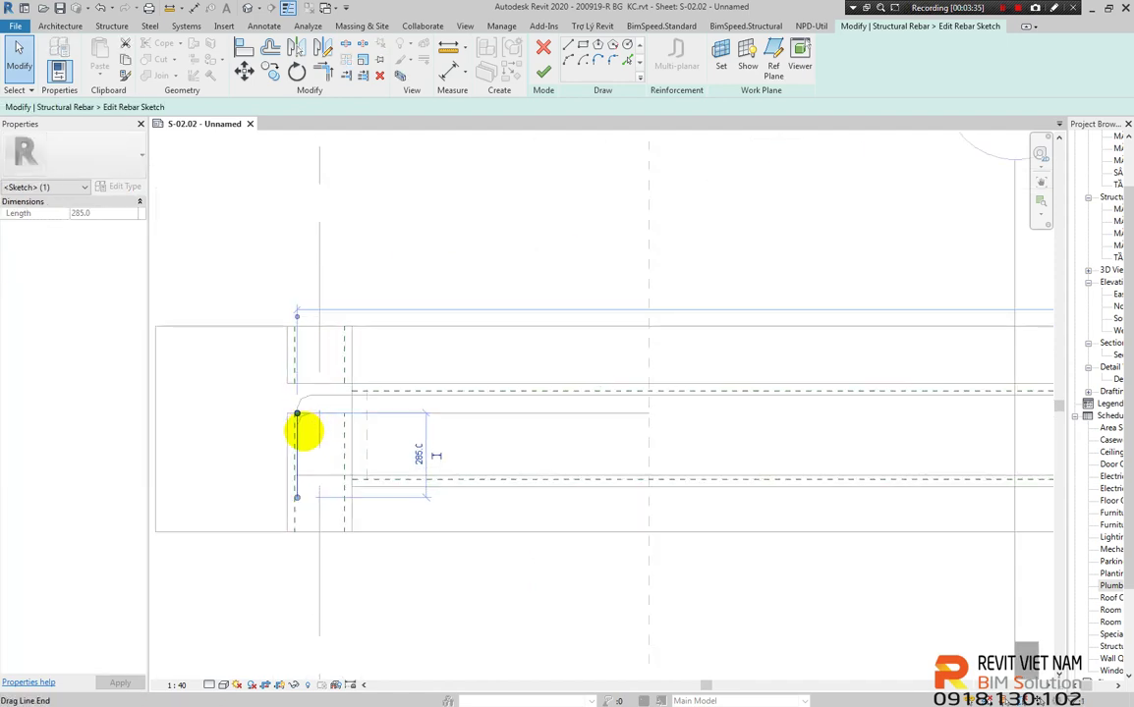
key("Escape")
scroll(312, 410, "down", 3)
mouse_move(230, 384)
middle_mouse_down()
mouse_move(97, 399)
mouse_move(145, 424)
middle_mouse_up()
scroll(450, 413, "down", 2)
scroll(450, 412, "up", 2)
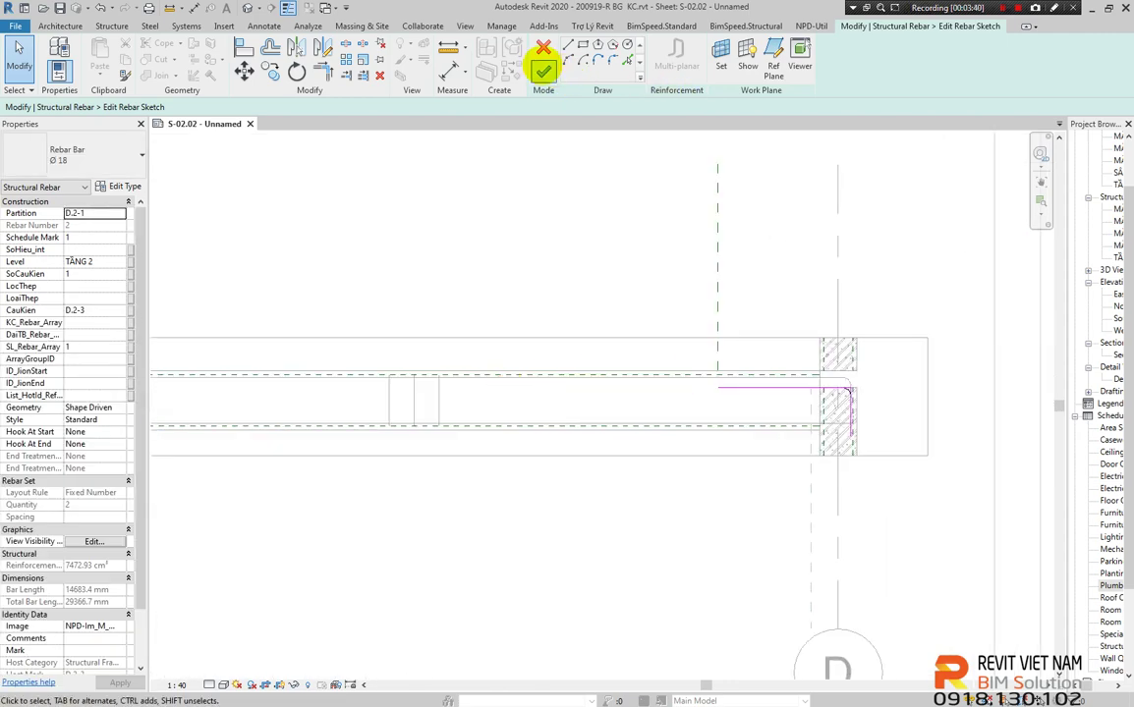
left_click(543, 70)
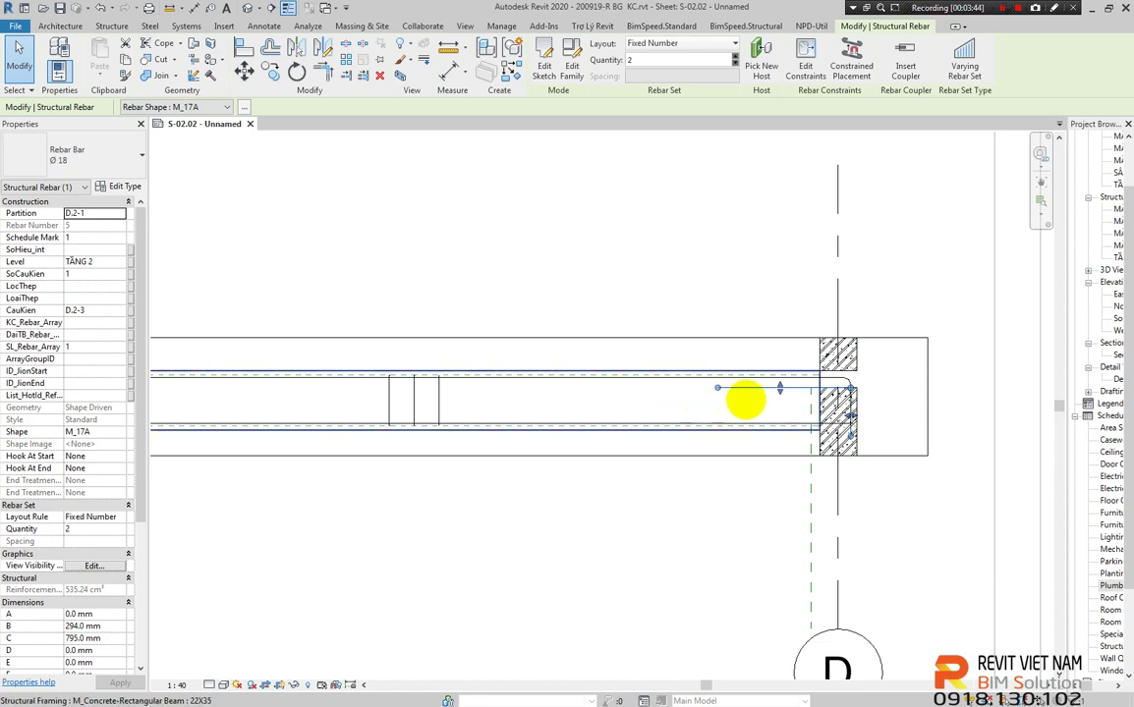
scroll(481, 397, "down", 2)
mouse_move(480, 397)
middle_mouse_down()
mouse_move(653, 379)
mouse_move(955, 398)
middle_mouse_up()
scroll(651, 379, "down", 1)
middle_click_drag(215, 400, 430, 384)
scroll(311, 361, "up", 1)
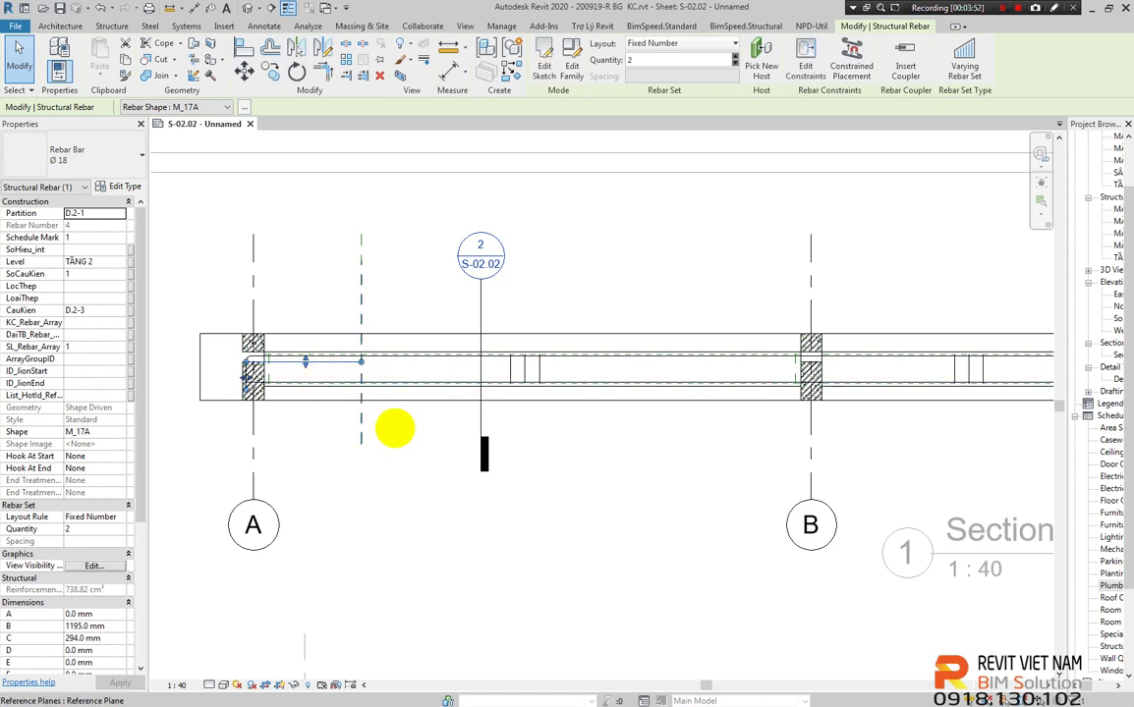
middle_click_drag(478, 423, 362, 426)
middle_click_drag(651, 426, 569, 425)
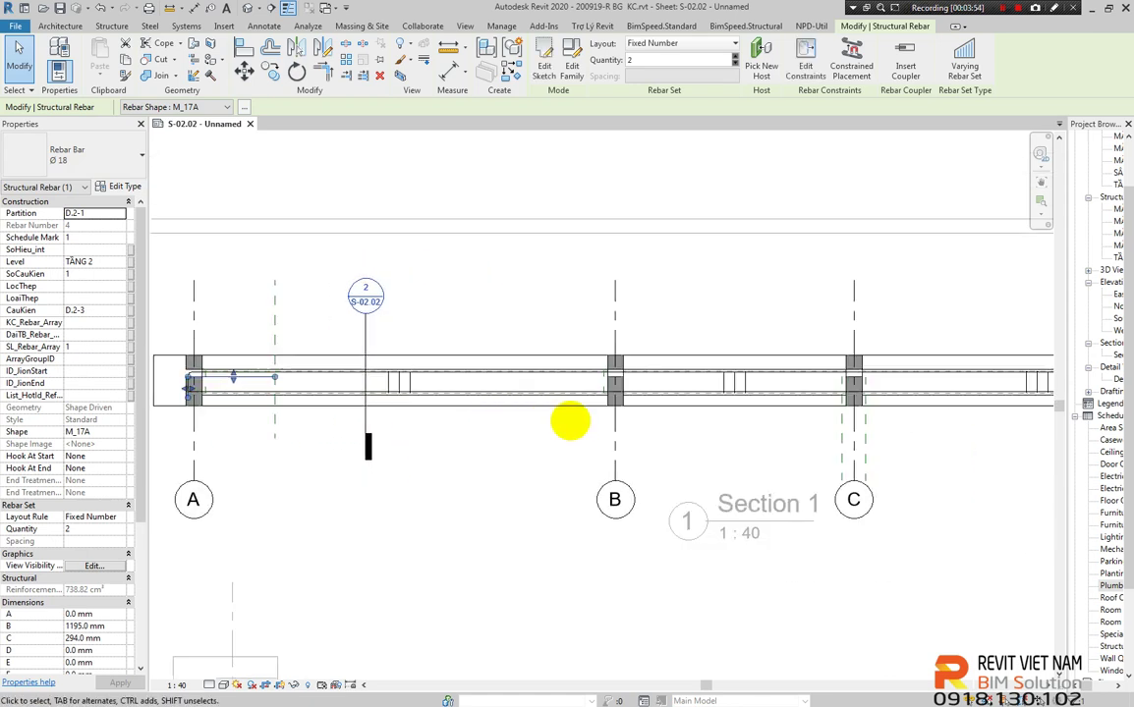
mouse_move(784, 422)
middle_mouse_down()
mouse_move(585, 421)
mouse_move(729, 423)
middle_mouse_up()
left_click_drag(929, 376, 918, 376)
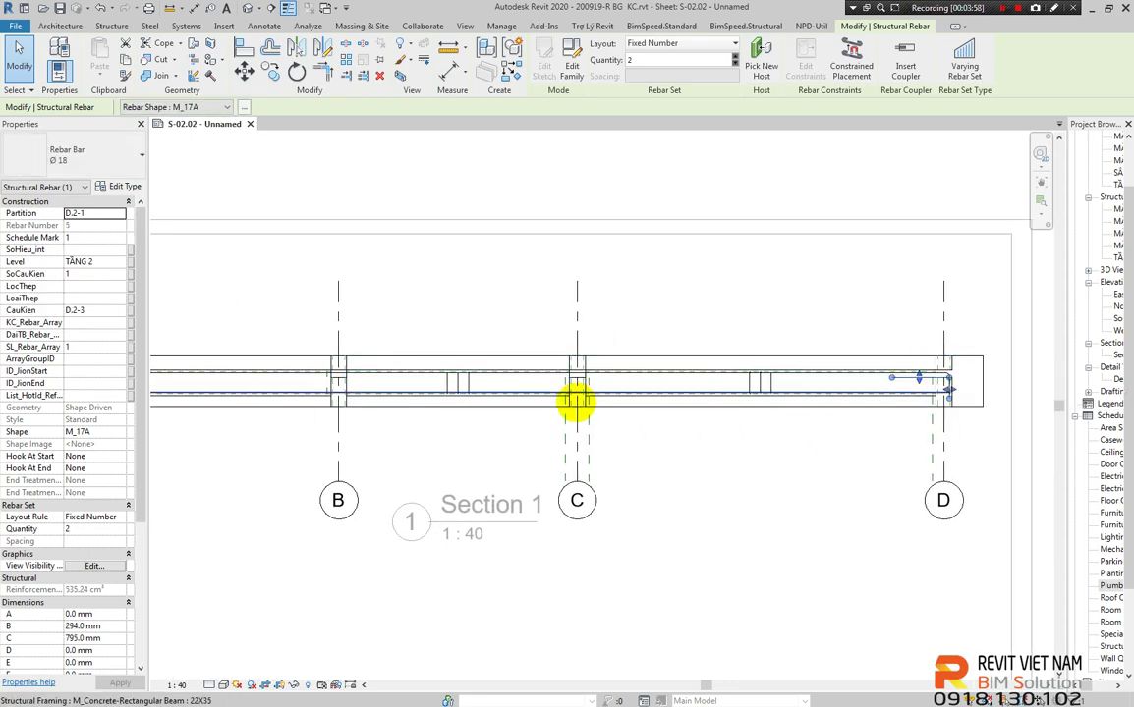
middle_click_drag(577, 397, 905, 402)
middle_click_drag(337, 426, 540, 387)
scroll(539, 387, "up", 1)
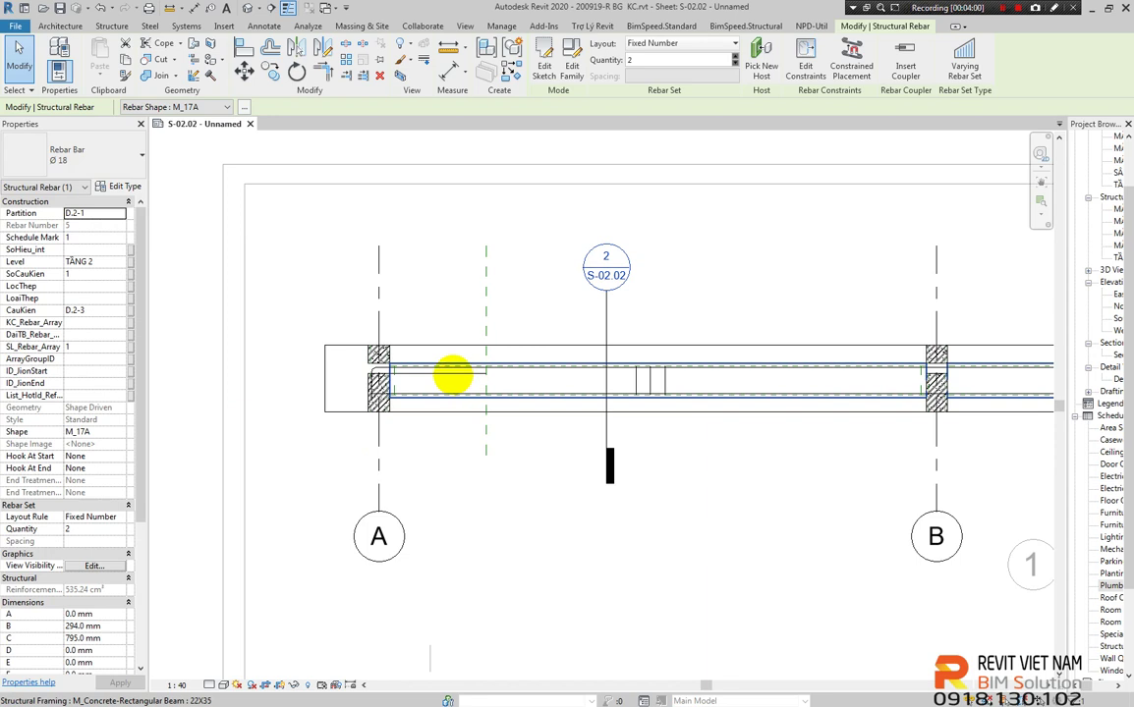
left_click(452, 375)
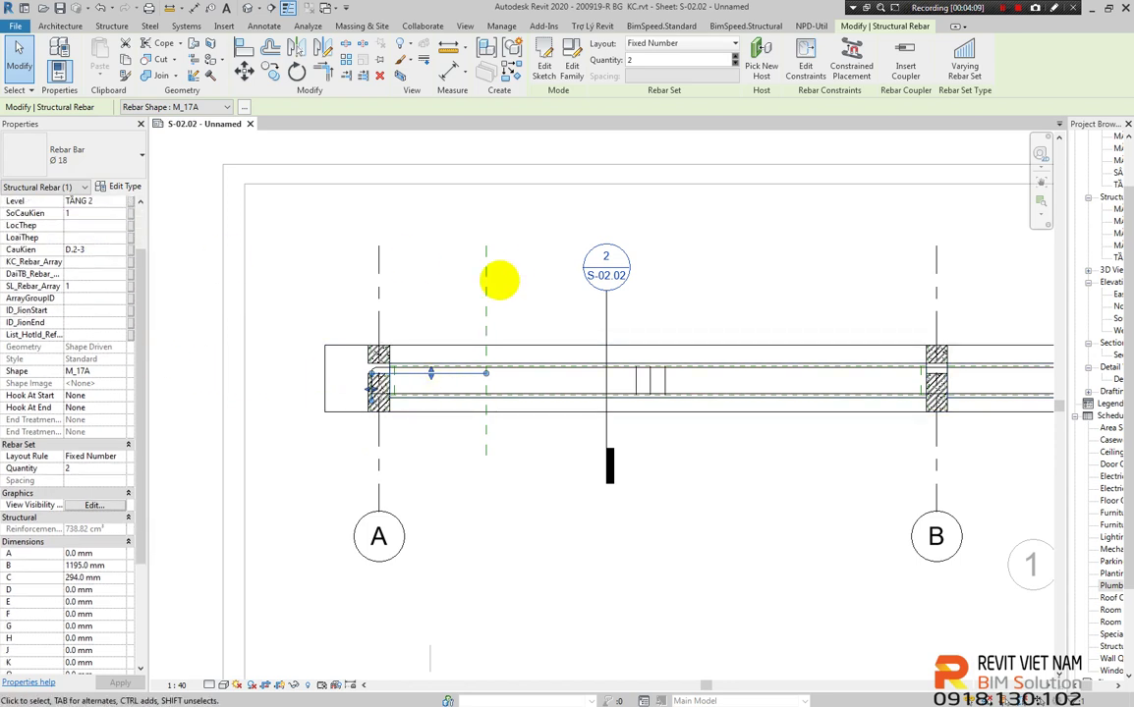
scroll(397, 392, "right", 3)
scroll(425, 387, "right", 5)
scroll(688, 396, "right", 4)
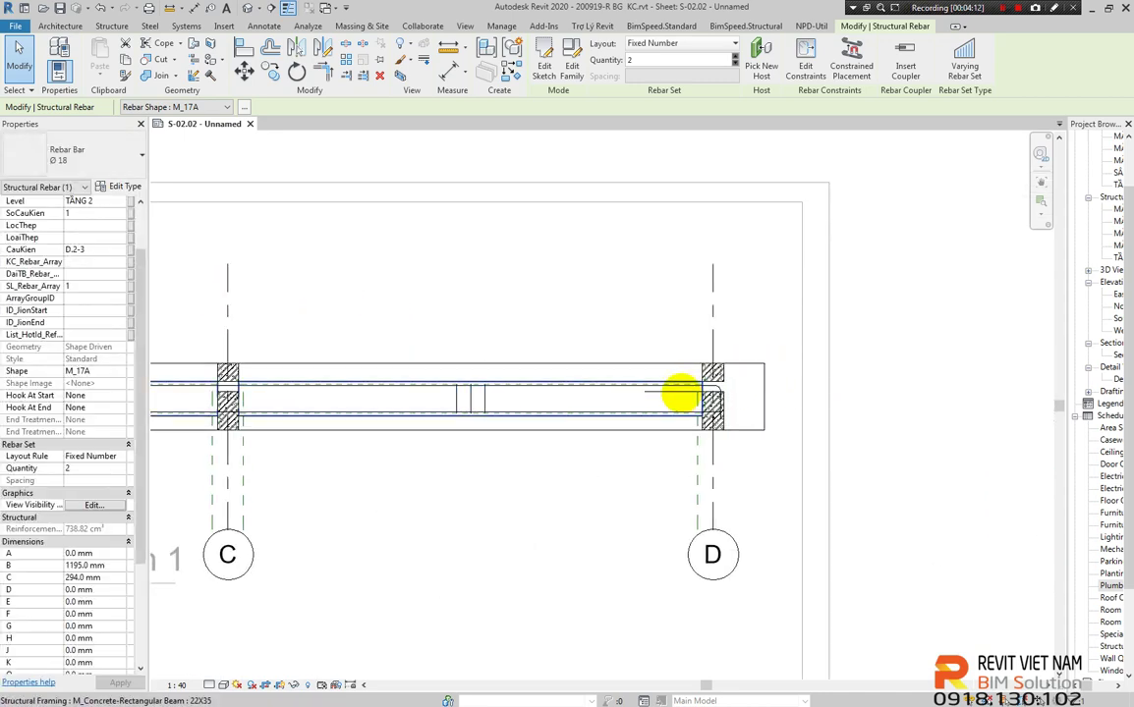
left_click(688, 396)
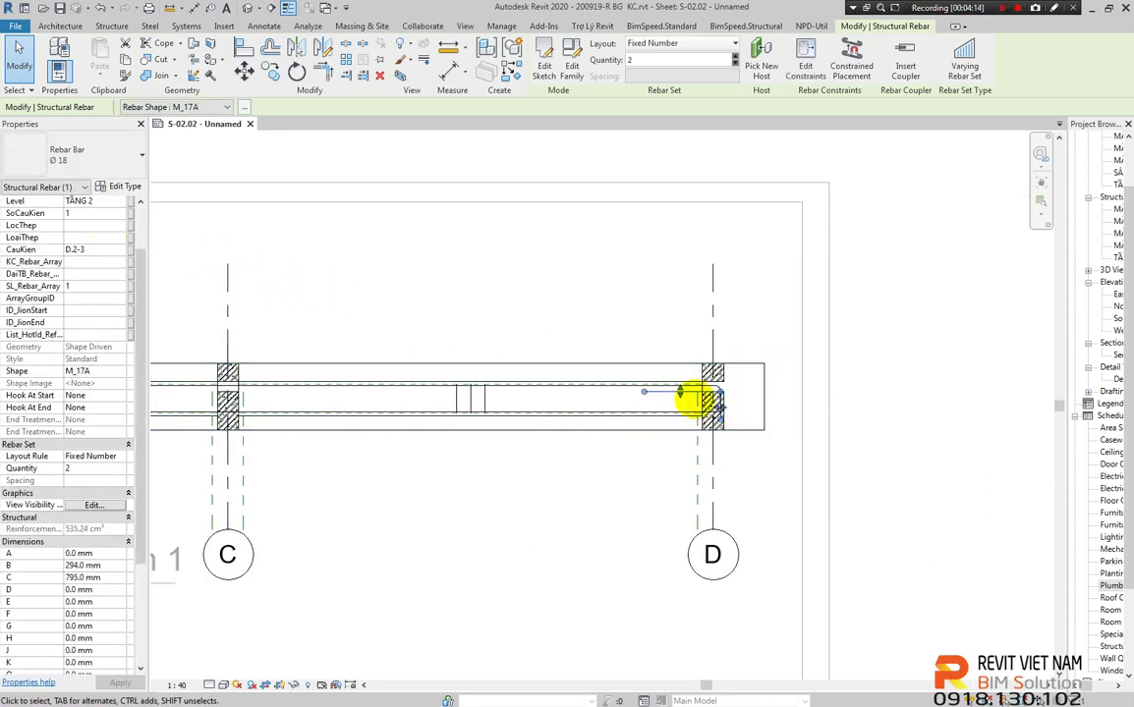
scroll(113, 285, "up", 3)
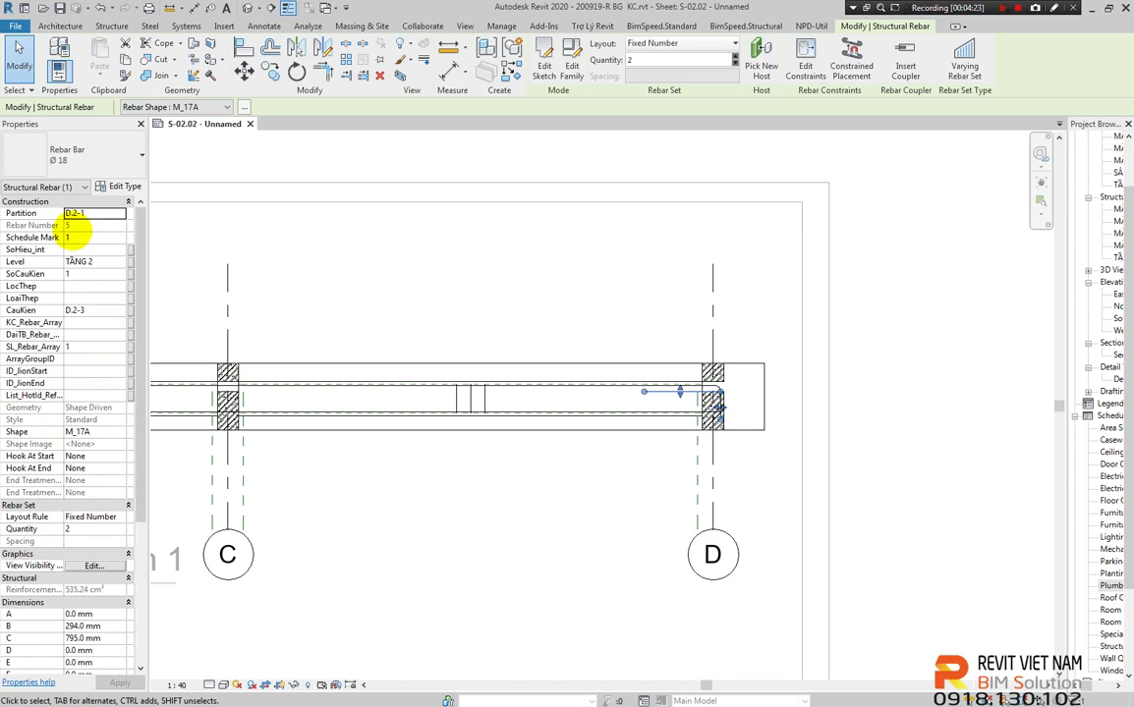
middle_click_drag(450, 435, 742, 468)
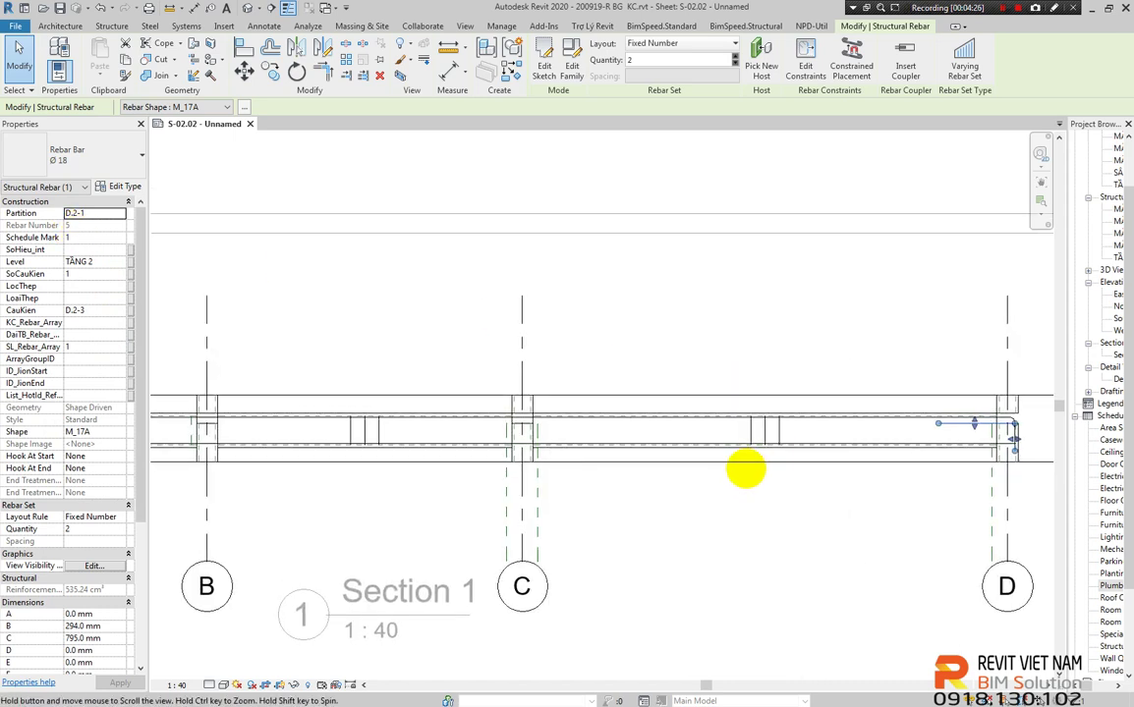
middle_click_drag(229, 503, 454, 503)
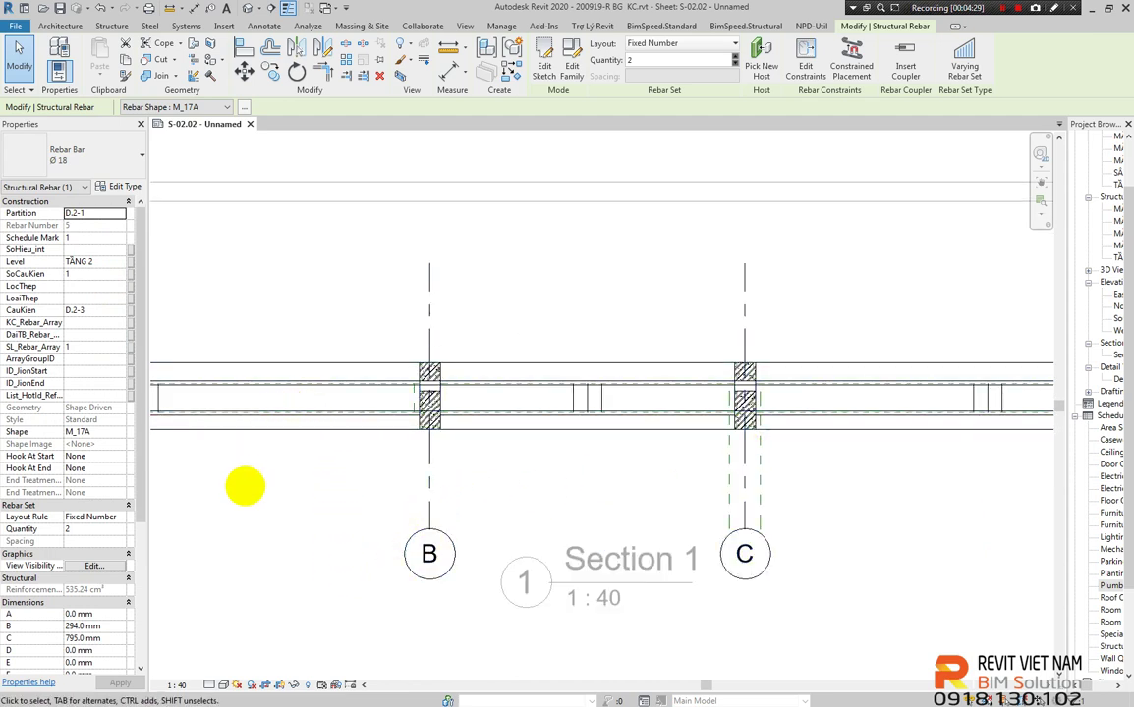
middle_click_drag(245, 486, 277, 465)
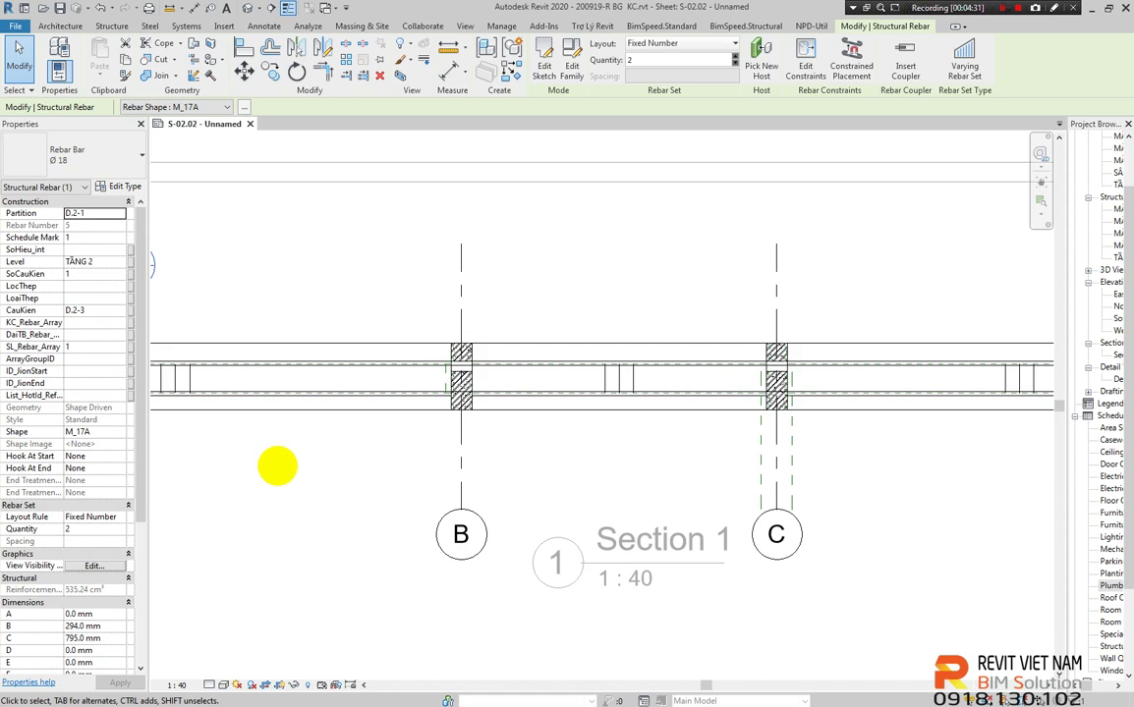
middle_click_drag(277, 466, 157, 455)
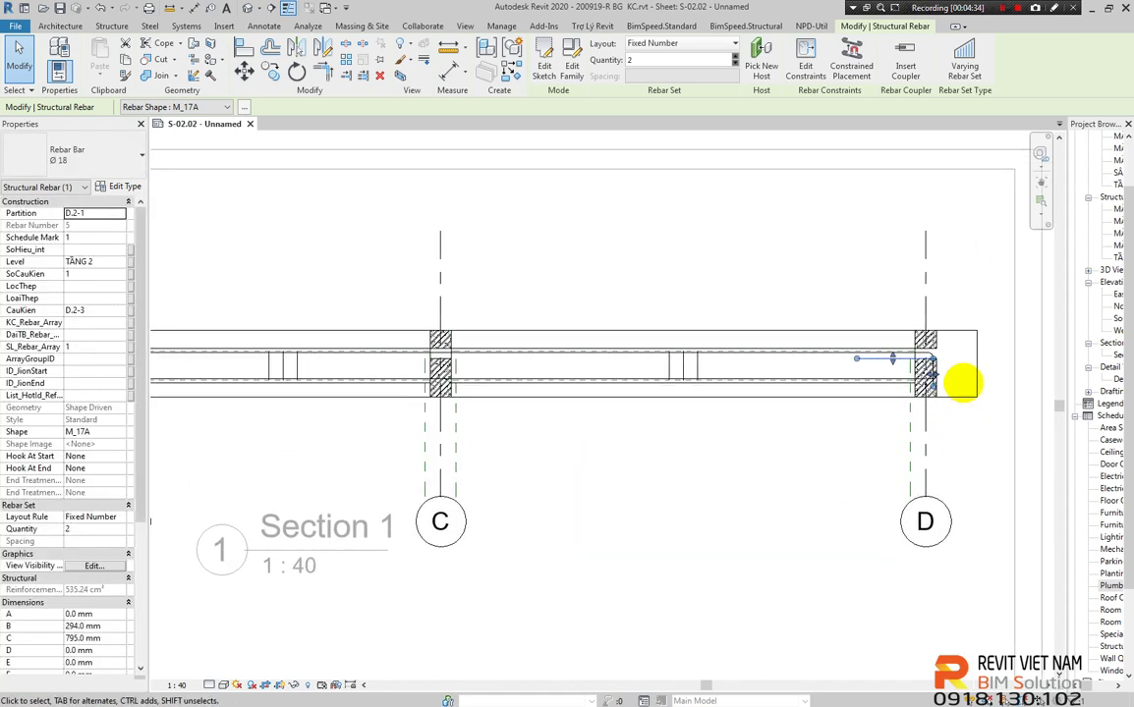
scroll(944, 359, "up", 2)
scroll(641, 424, "down", 2)
middle_click_drag(640, 424, 893, 442)
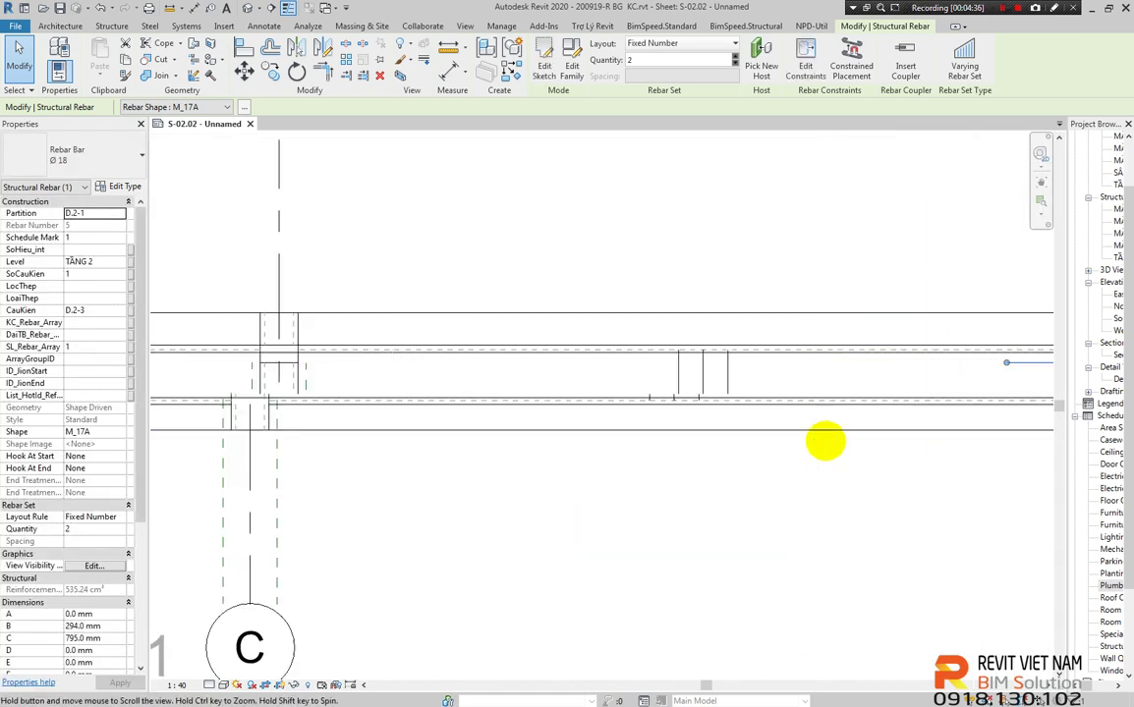
middle_click_drag(561, 455, 397, 452)
scroll(398, 452, "left", 4, "shift")
scroll(480, 447, "left", 5, "shift")
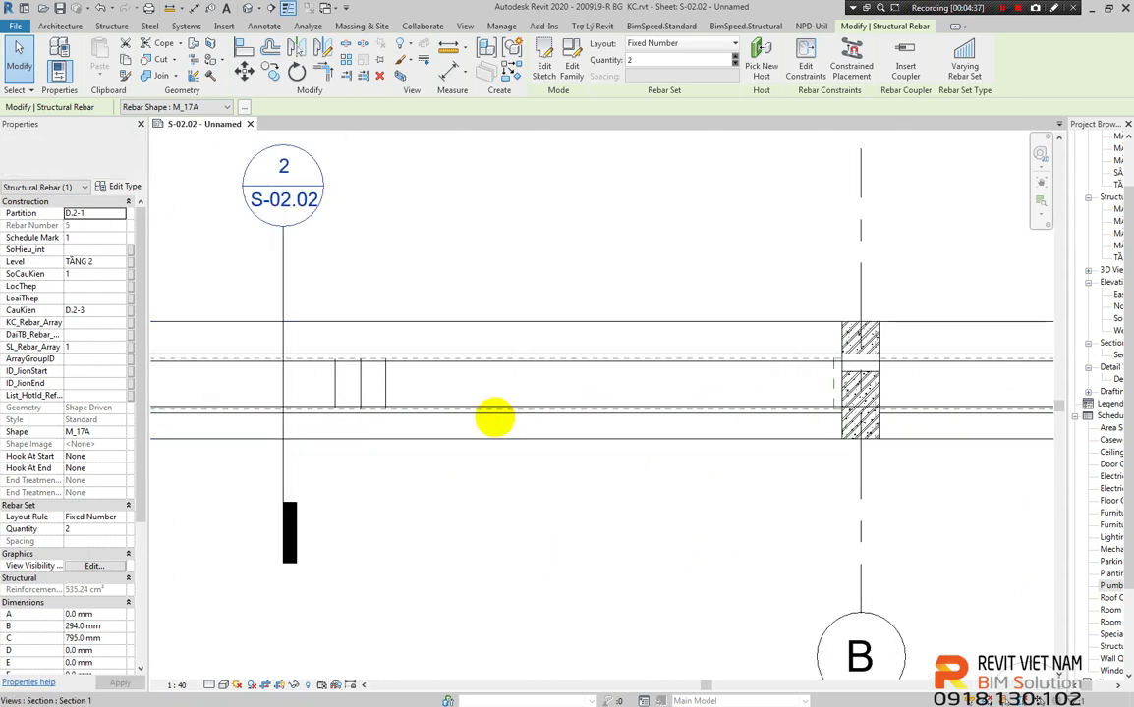
scroll(493, 416, "left", 3, "shift")
left_click(513, 384)
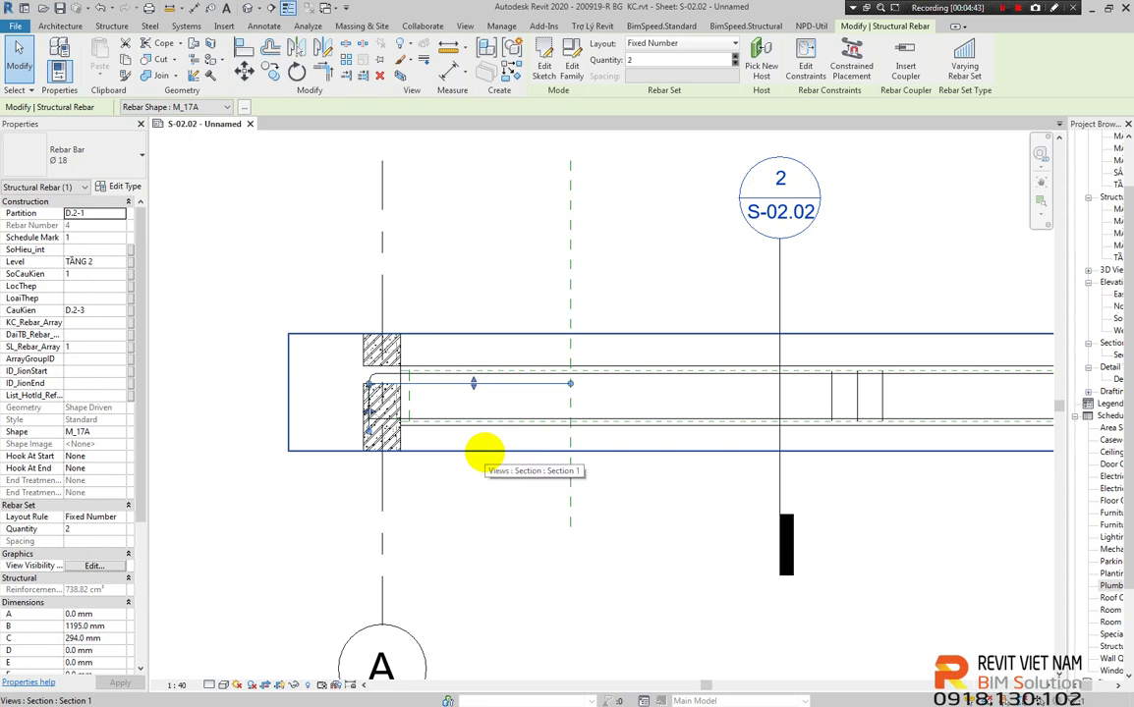
scroll(373, 455, "down", 3)
scroll(278, 456, "right", 3, "shift")
scroll(278, 456, "down", 2)
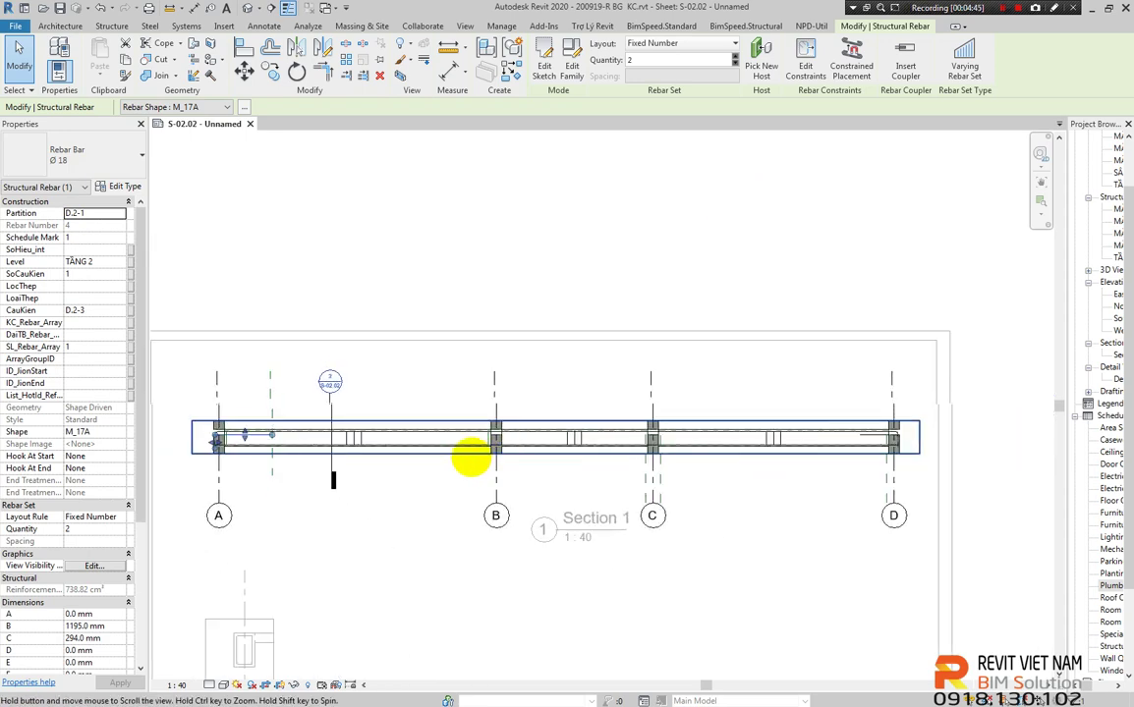
left_click(364, 478)
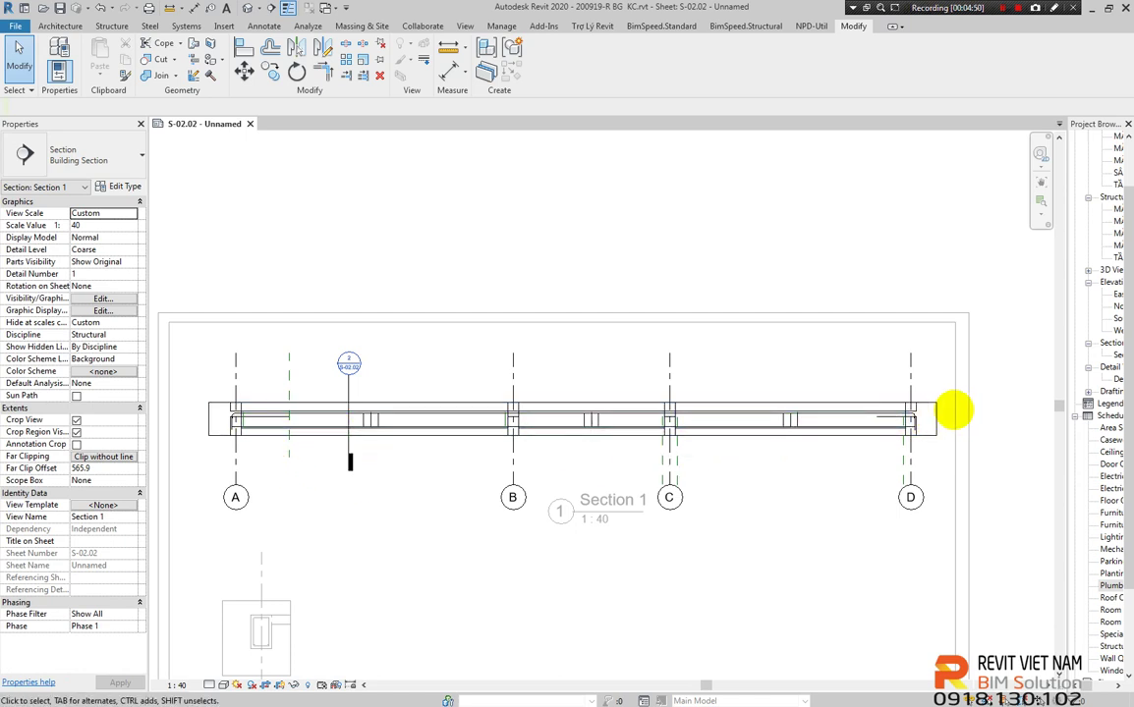
scroll(873, 420, "up", 2)
middle_click_drag(330, 461, 1026, 402)
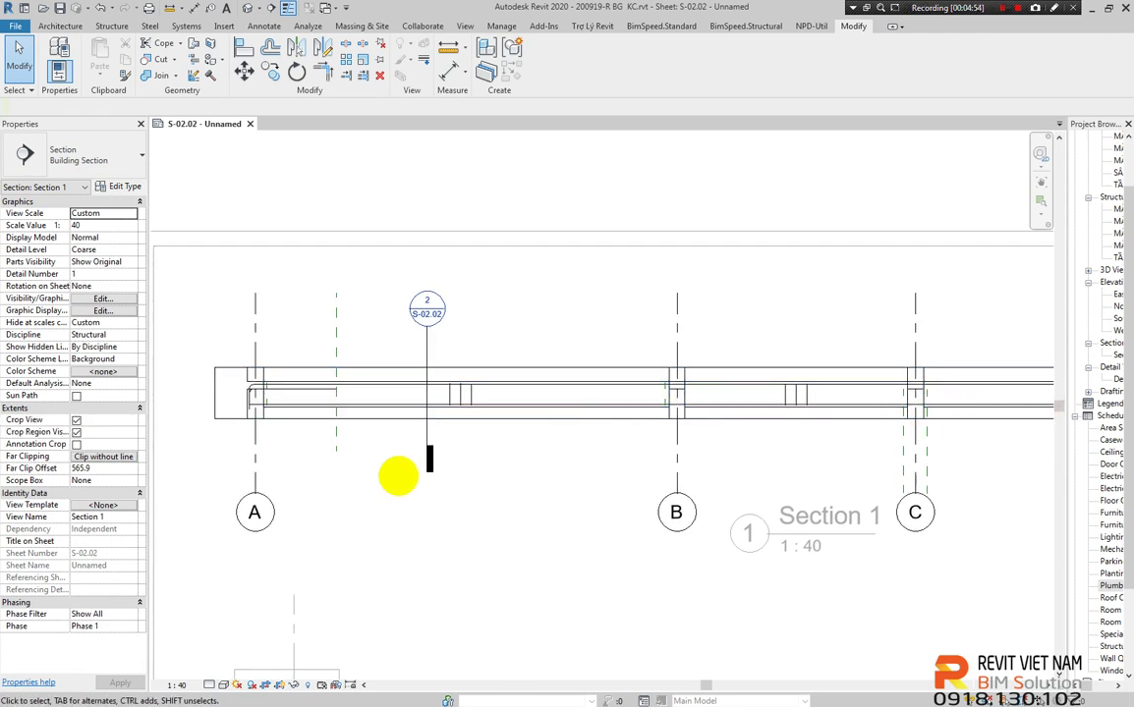
scroll(270, 412, "up", 1)
scroll(247, 389, "up", 1)
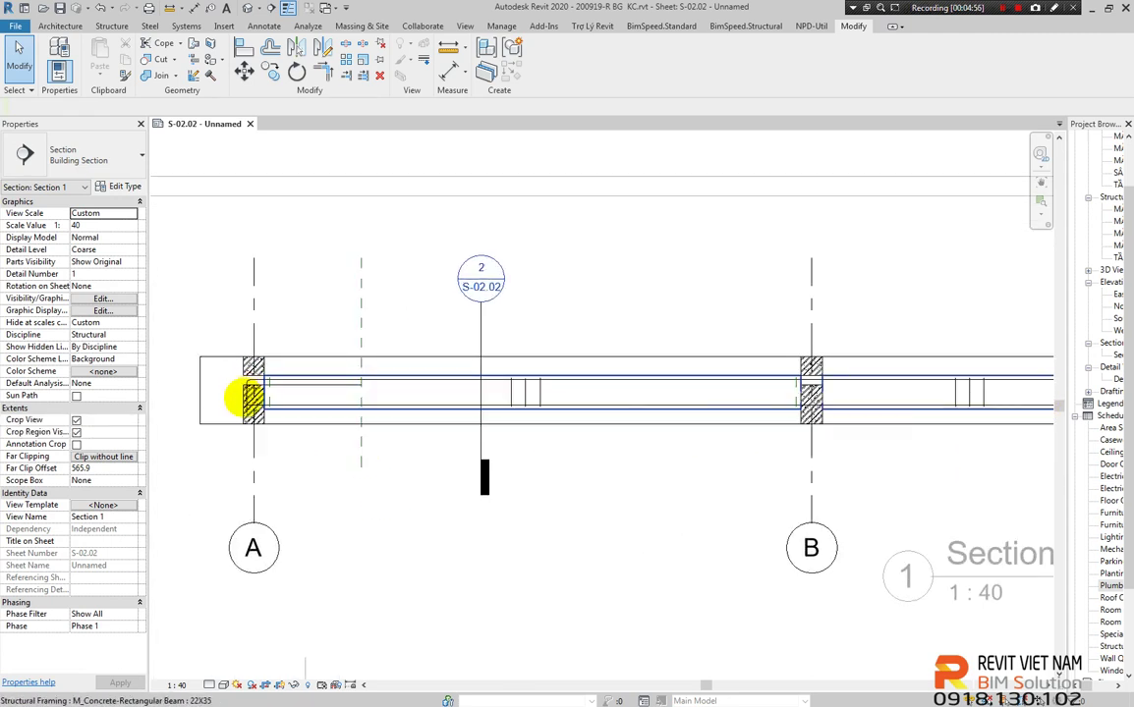
left_click(308, 374)
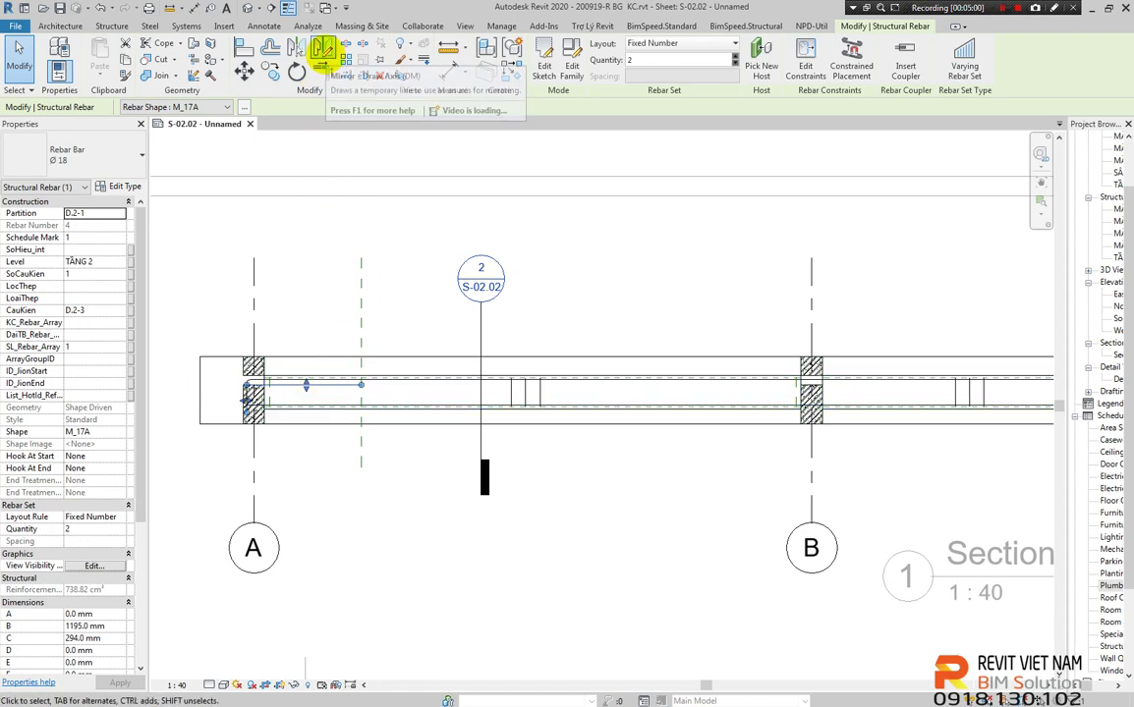
Mirror-copy the grid A hooked end bar about a vertical axis at the midspan stirrup
left_click(323, 49)
scroll(526, 385, "down", 3)
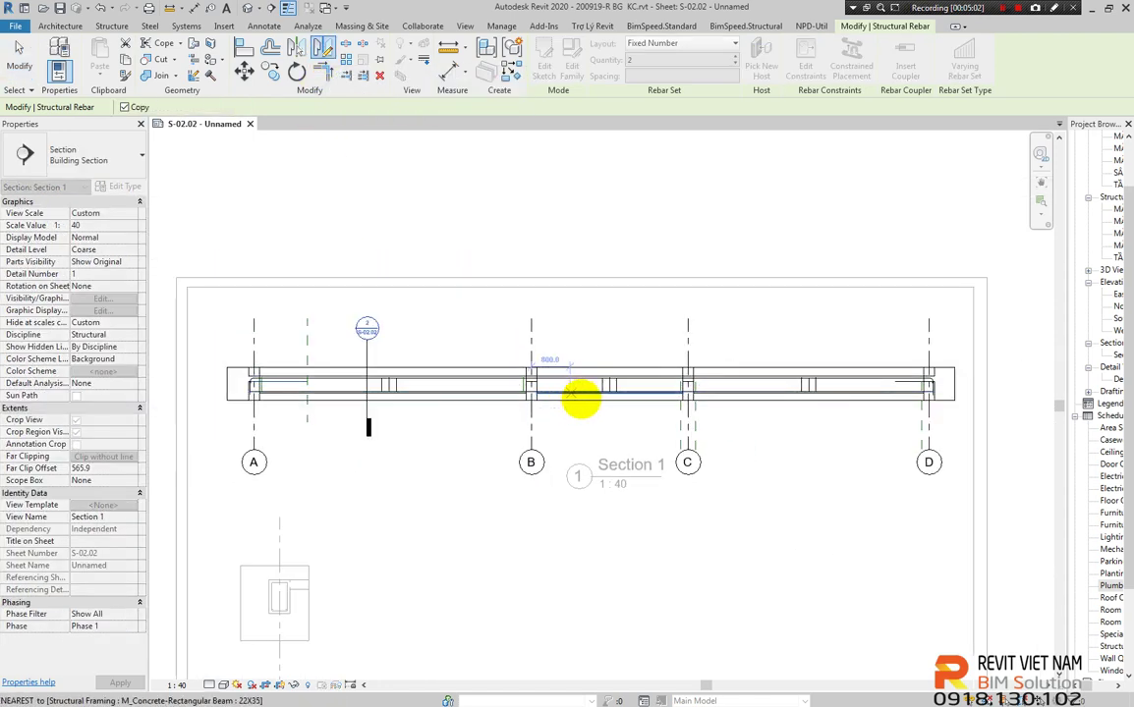
scroll(610, 367, "up", 2)
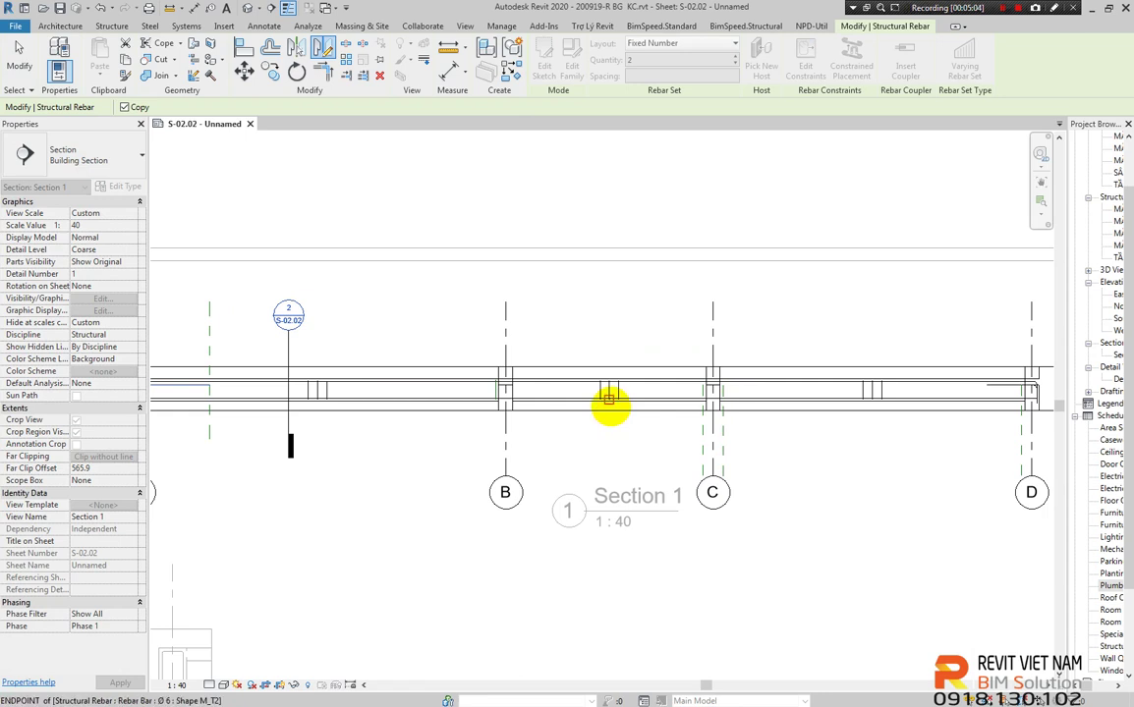
left_click(609, 399)
left_click(640, 437)
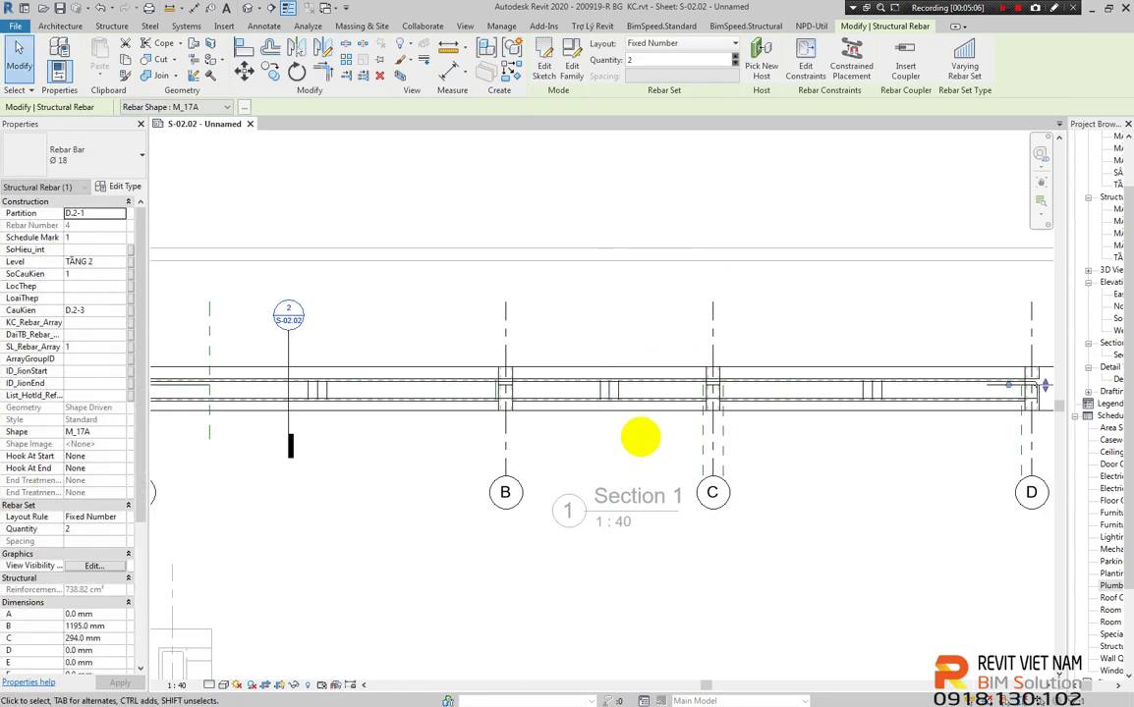
scroll(648, 433, "down", 2)
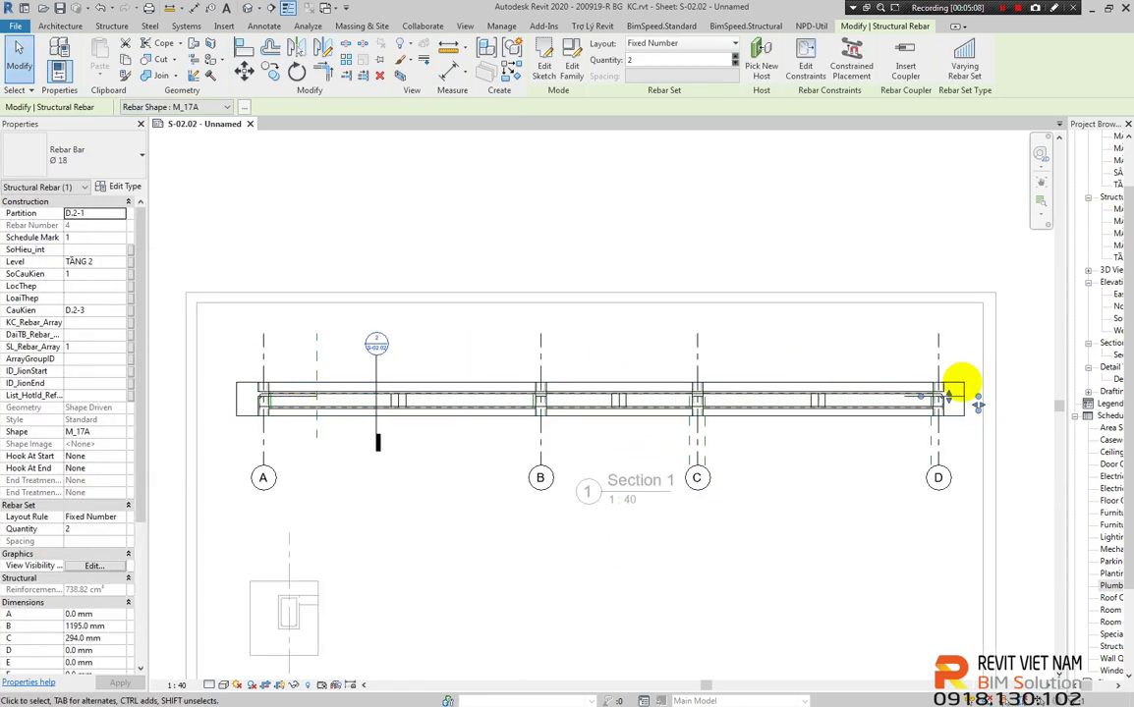
Activate the Section 1 viewport on the sheet and inspect the copied bar at grid D
double_click(962, 397)
scroll(899, 392, "up", 2)
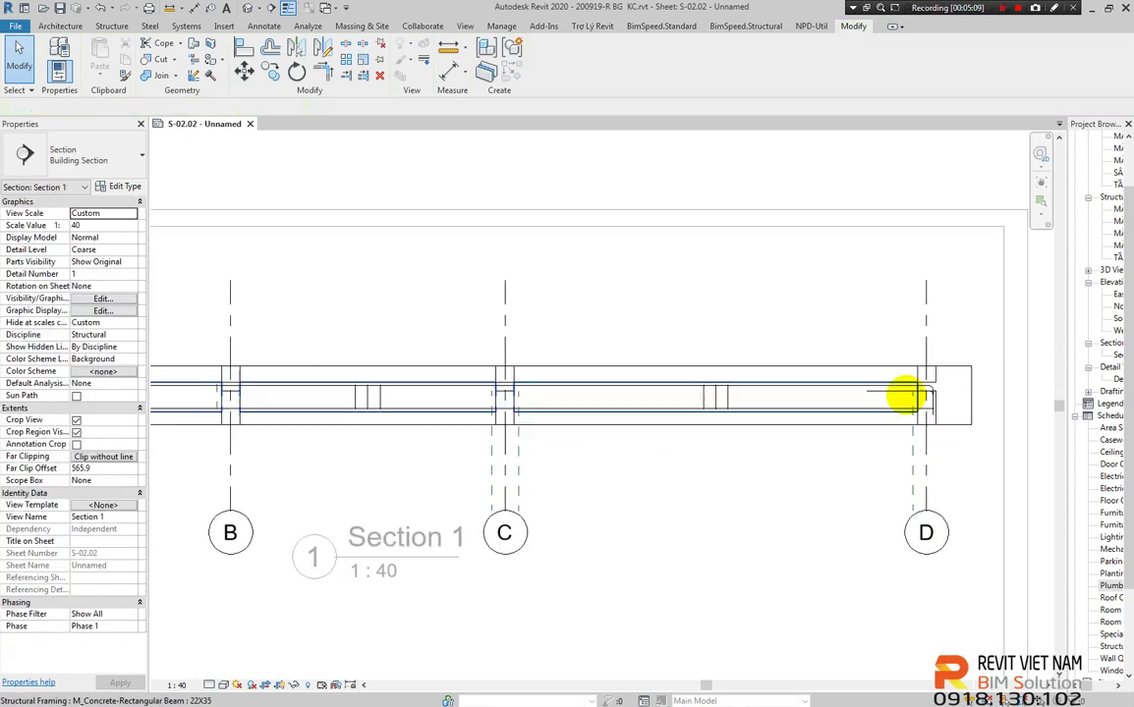
scroll(885, 392, "up", 1)
left_click(886, 391)
key("Escape")
scroll(867, 392, "down", 2)
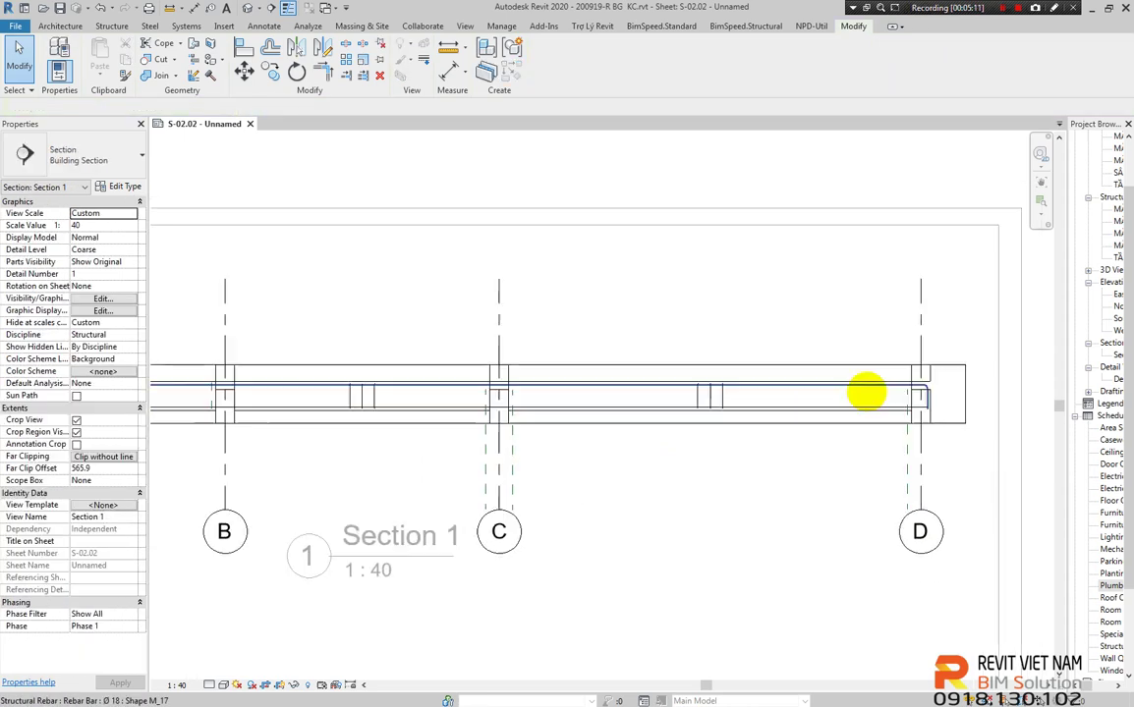
scroll(543, 366, "down", 1)
scroll(605, 364, "down", 1)
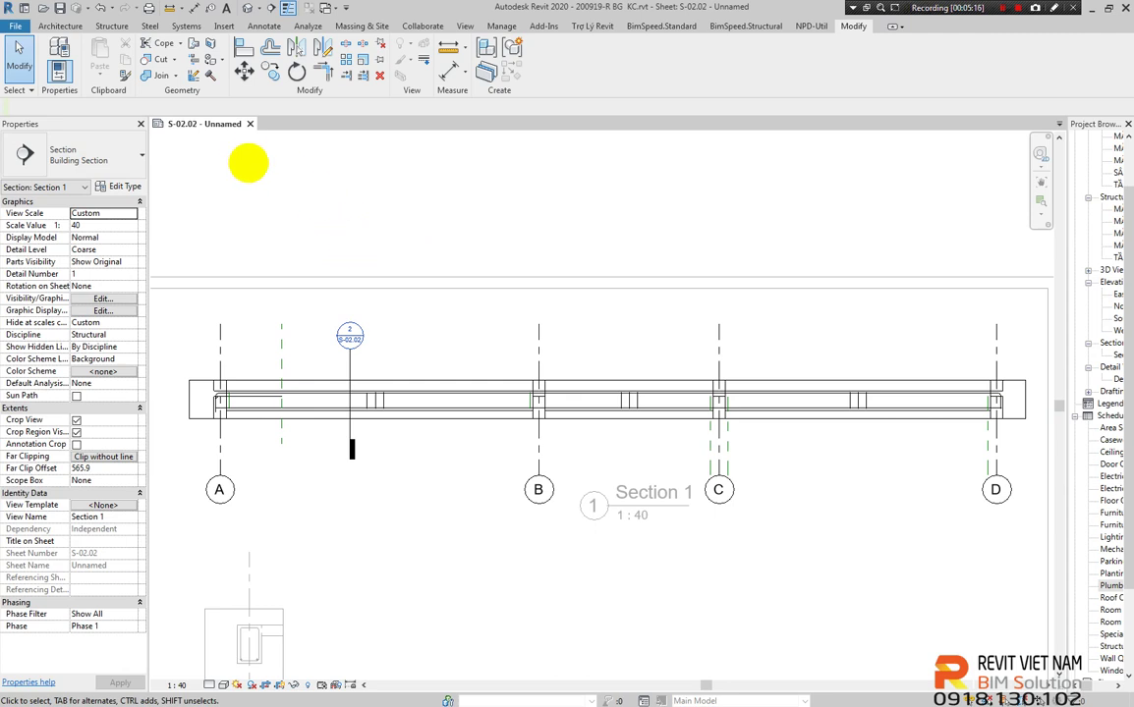
Begin a detail line from grid A, then cancel it
left_click(265, 26)
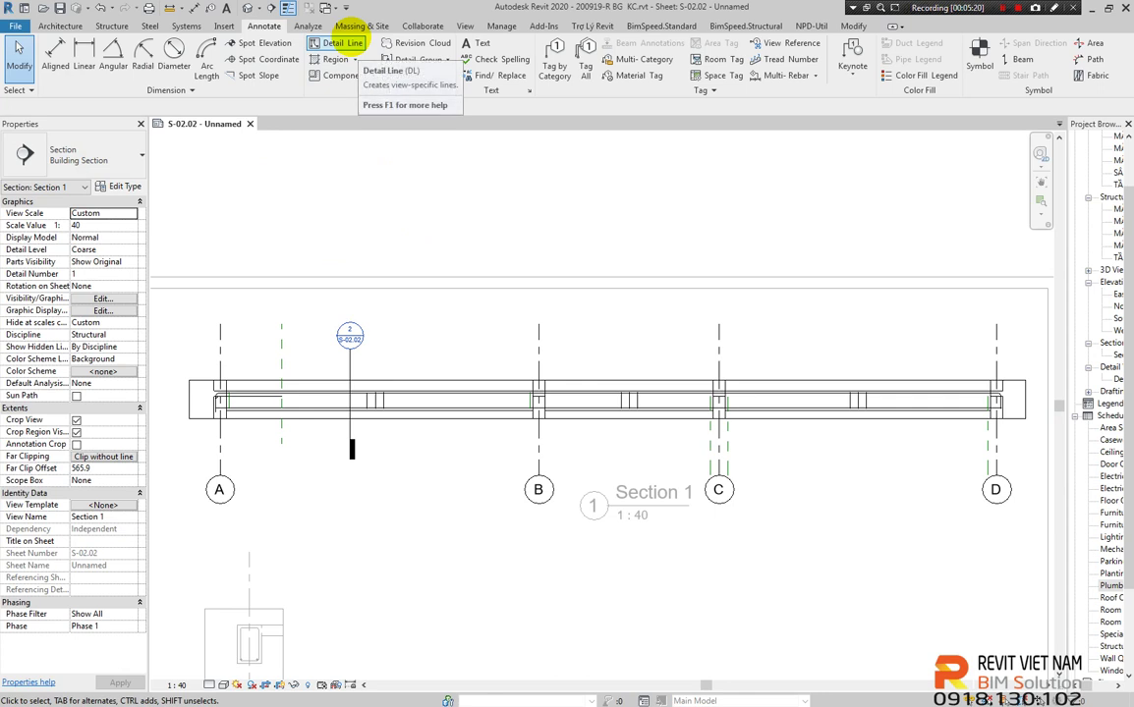
left_click(351, 43)
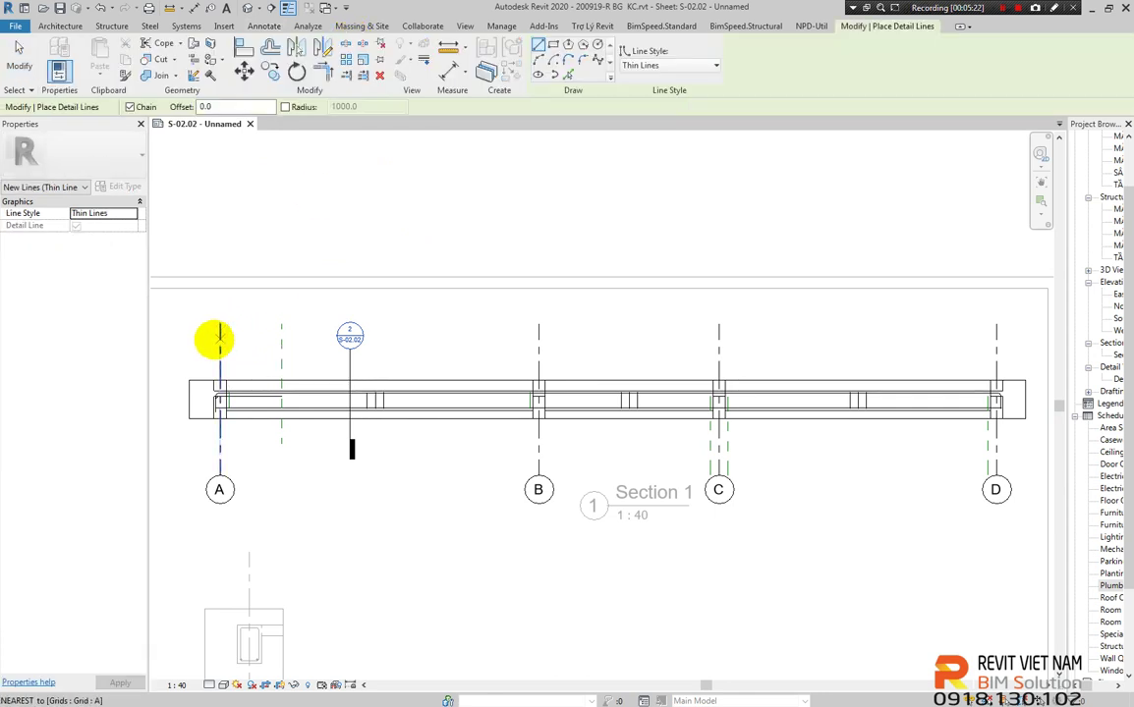
left_click(220, 339)
scroll(381, 338, "down", 2)
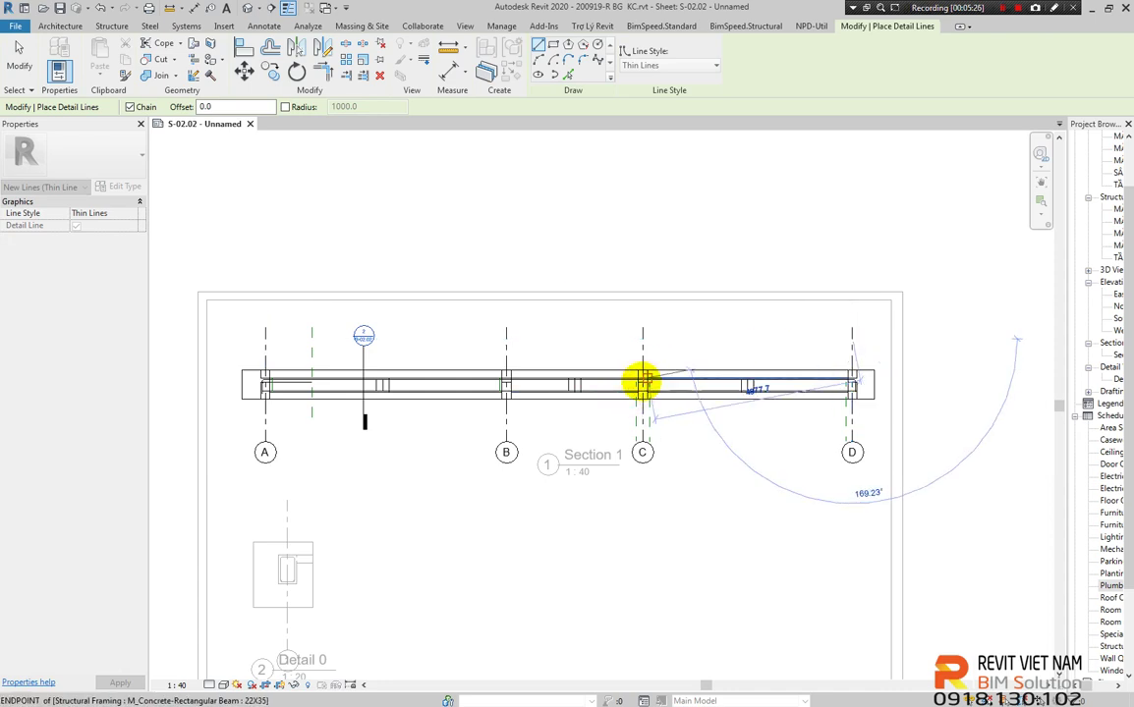
key("Escape")
scroll(252, 379, "up", 1)
key("Escape")
Raise Section 1's crop top to reveal the 14000 detail line, then select the grid A bar
left_click(290, 371)
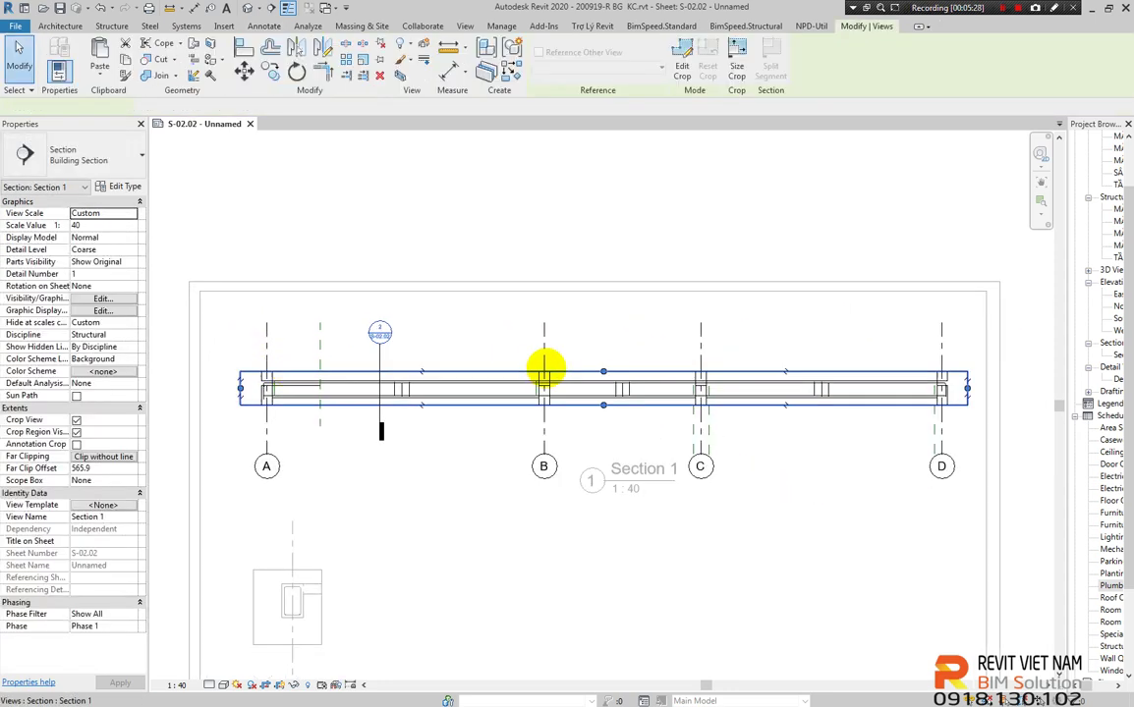
left_click_drag(603, 372, 594, 296)
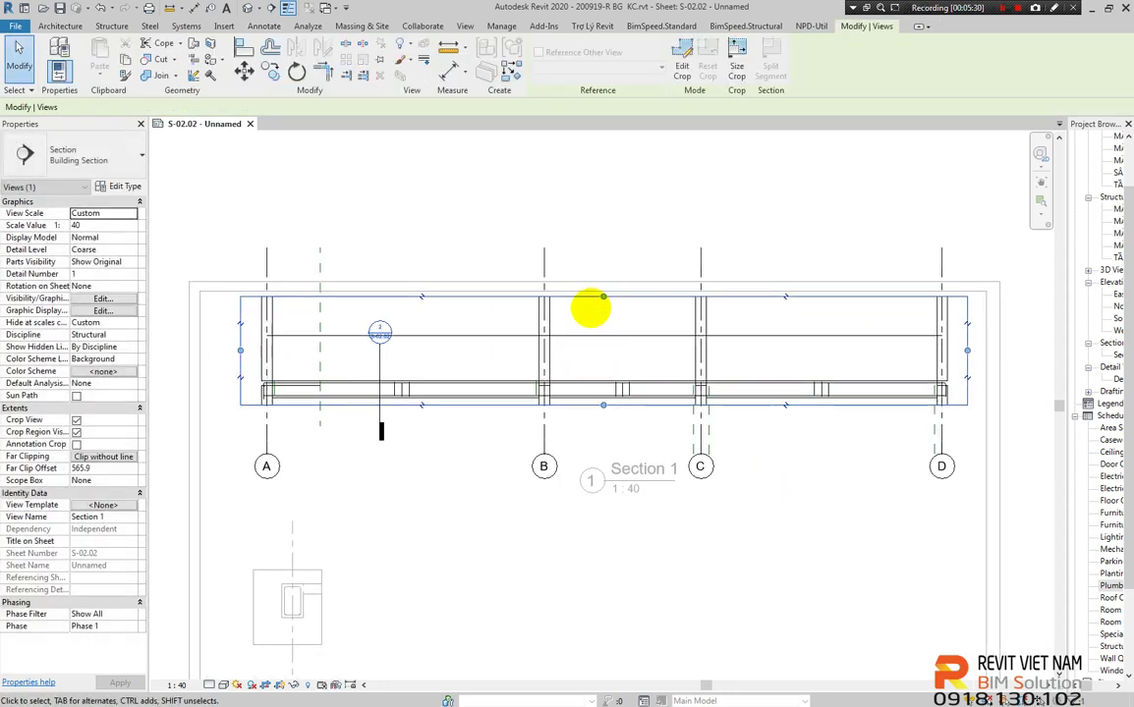
left_click(580, 336)
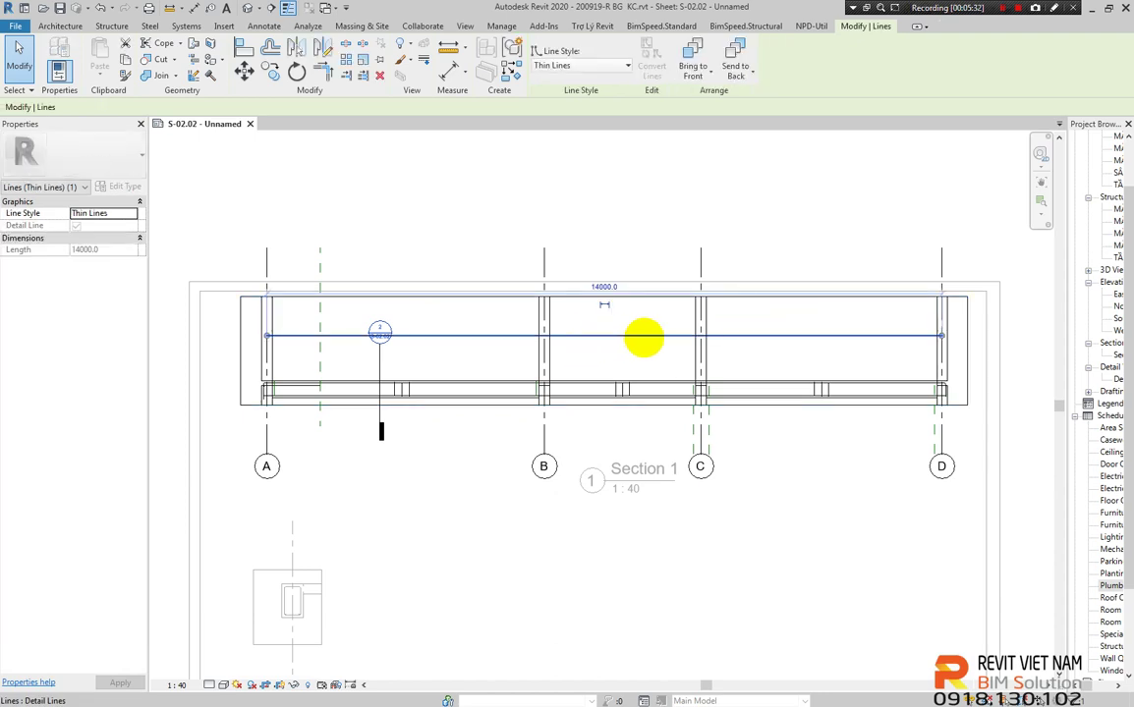
key("Escape")
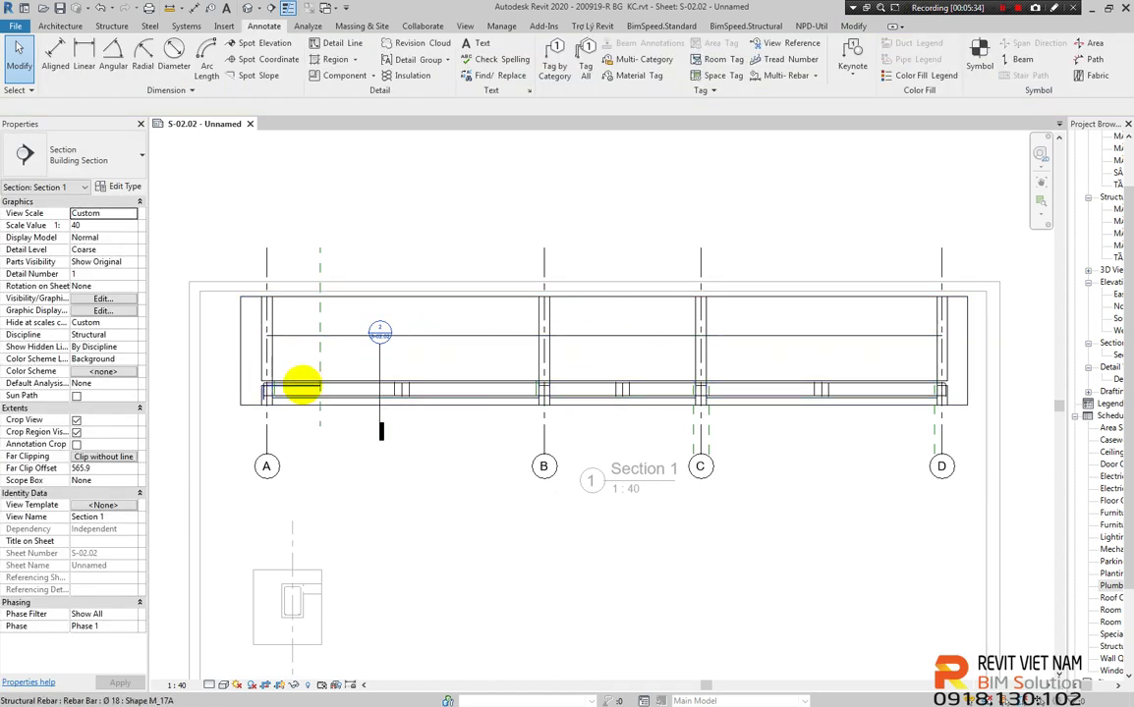
left_click(302, 385)
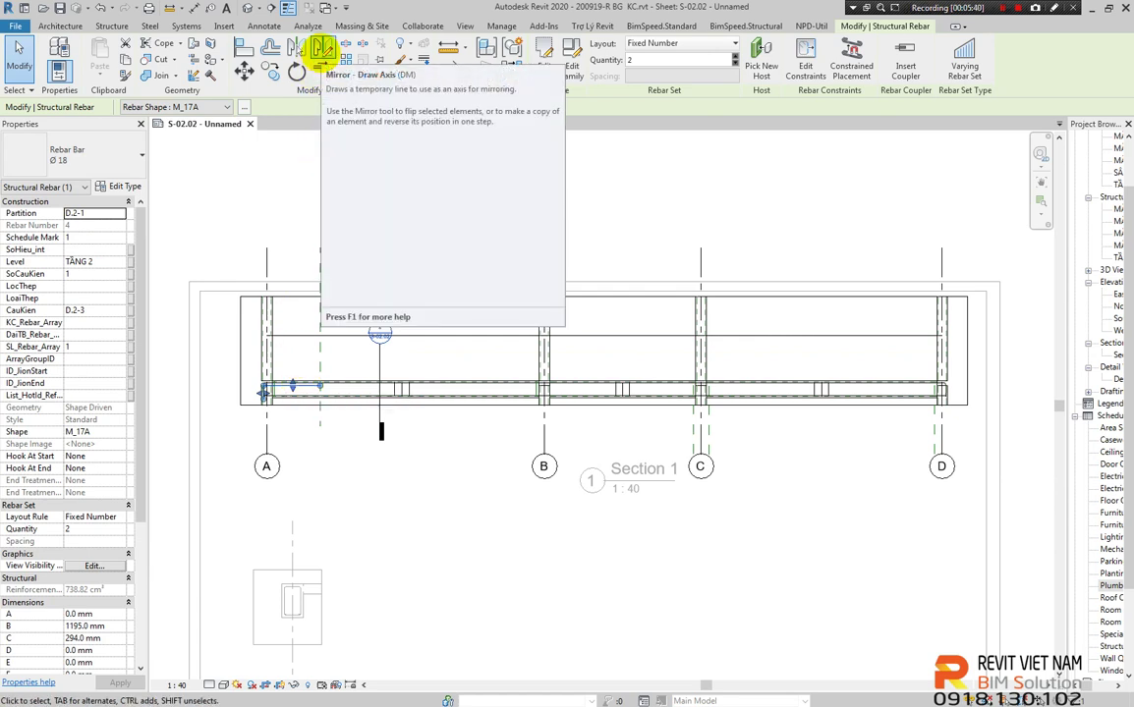
Mirror-copy the grid A Ø18 M_17A bar to grid D about a vertical axis at the detail line's midpoint
left_click(320, 50)
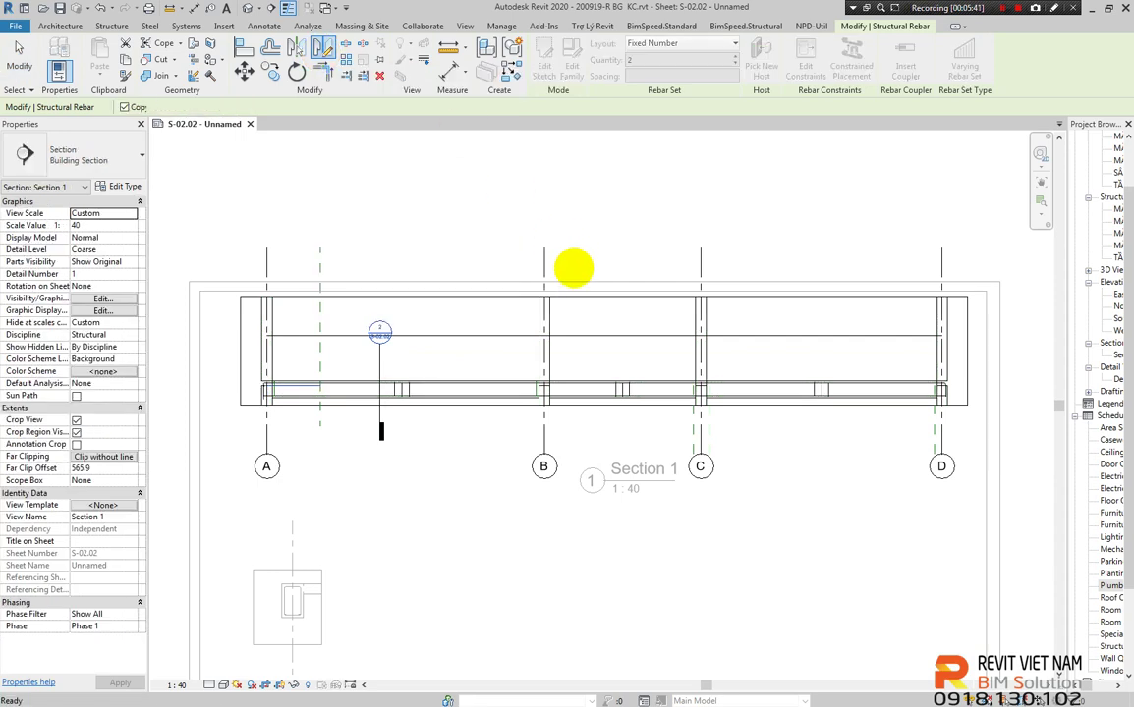
left_click(604, 334)
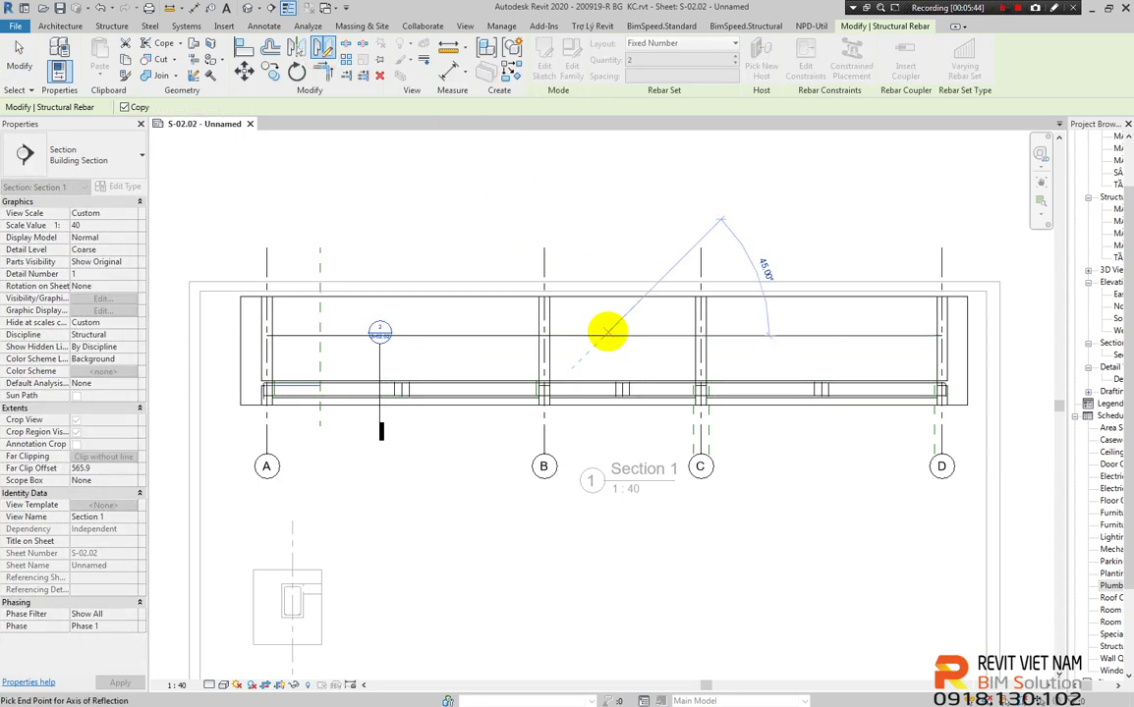
left_click(611, 330)
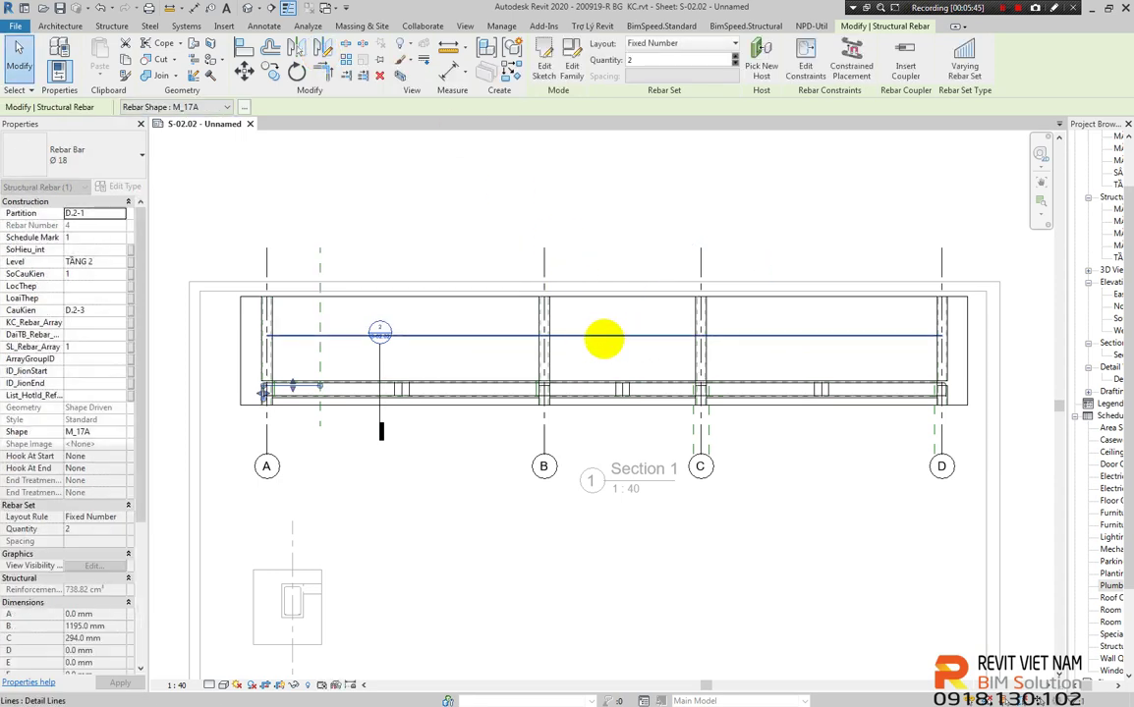
left_click(322, 50)
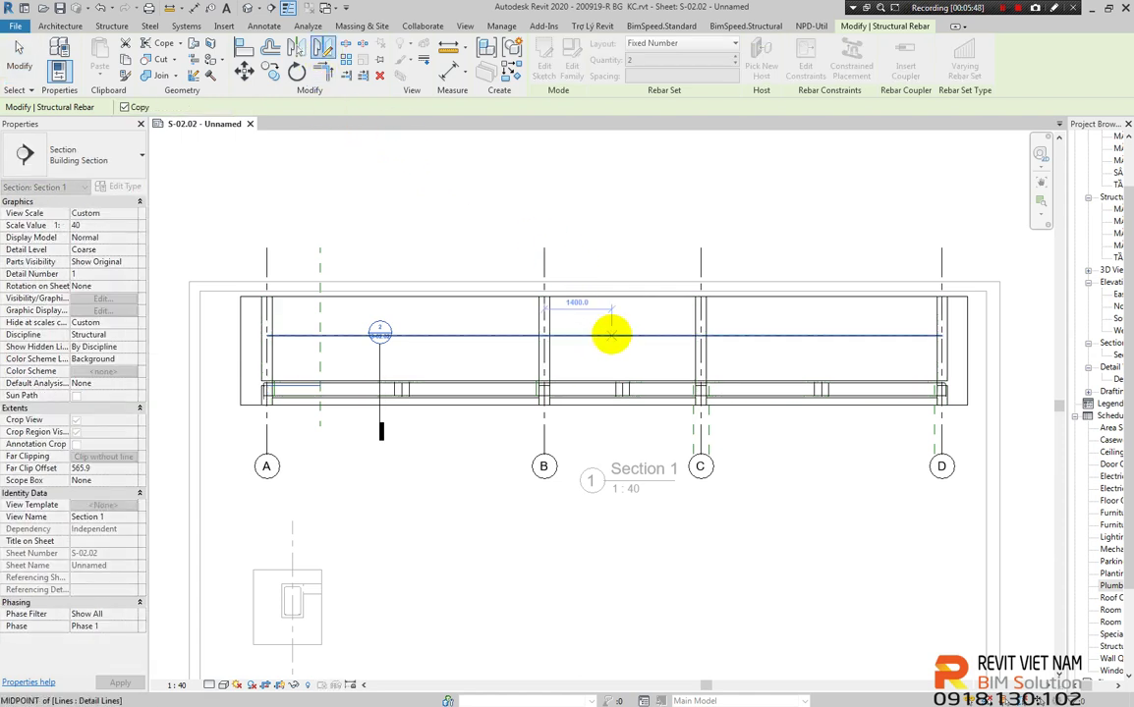
left_click(604, 335)
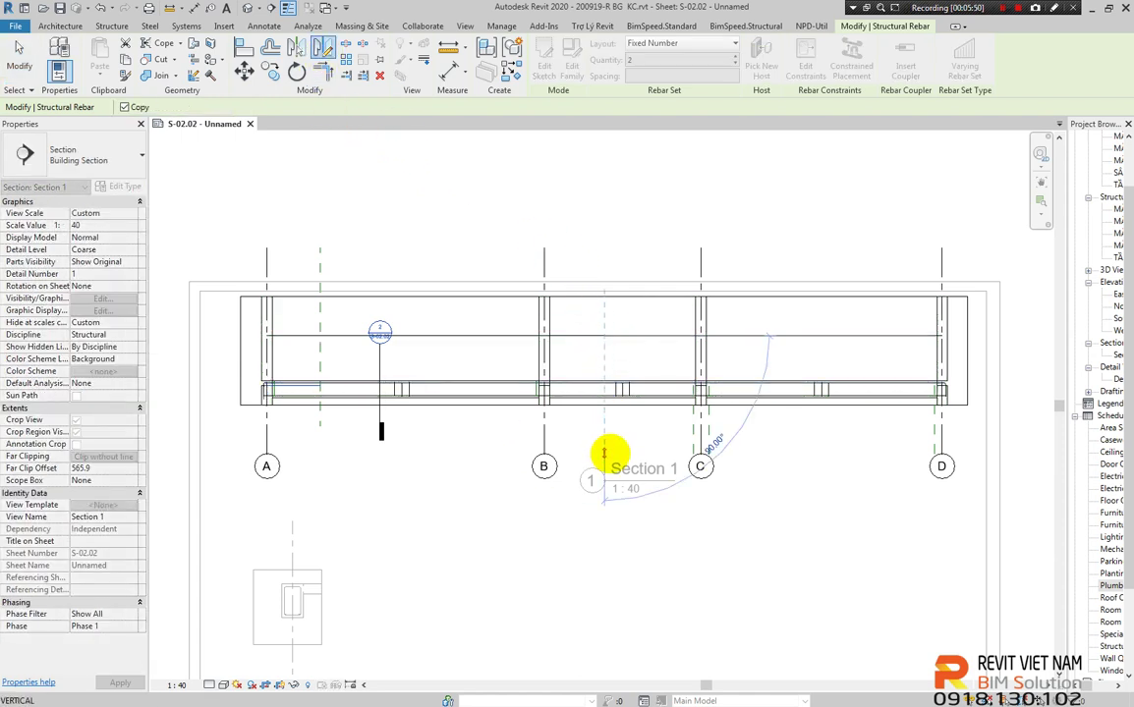
left_click(611, 470)
scroll(949, 379, "up", 2)
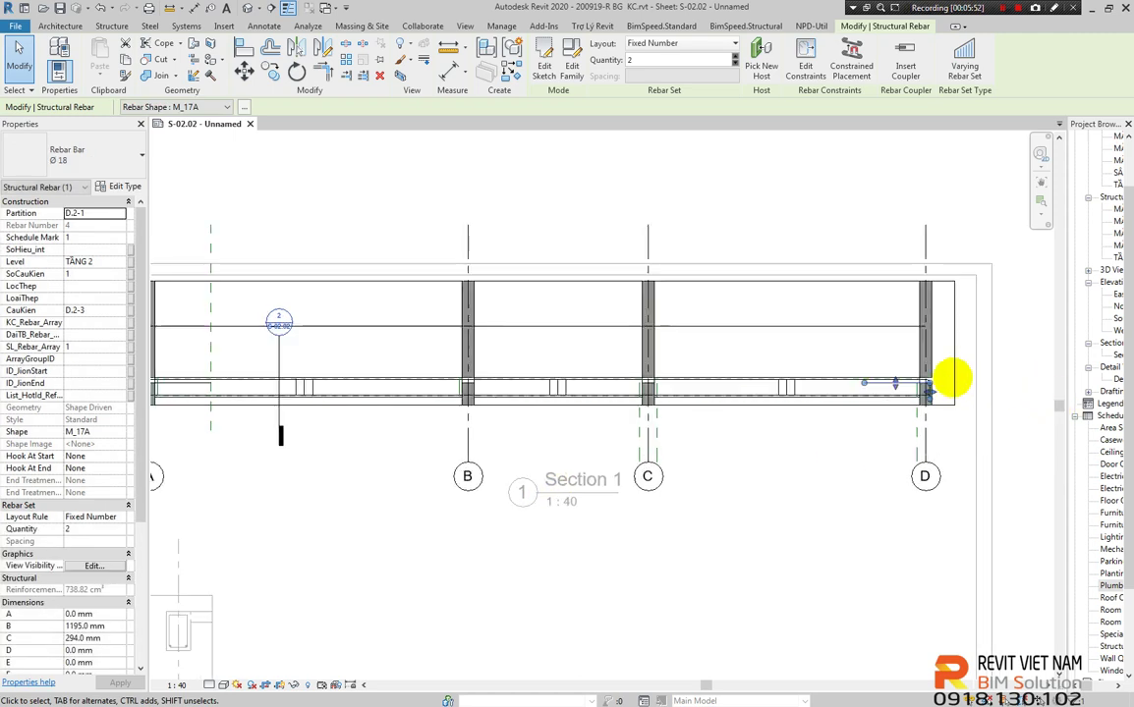
scroll(800, 384, "up", 3)
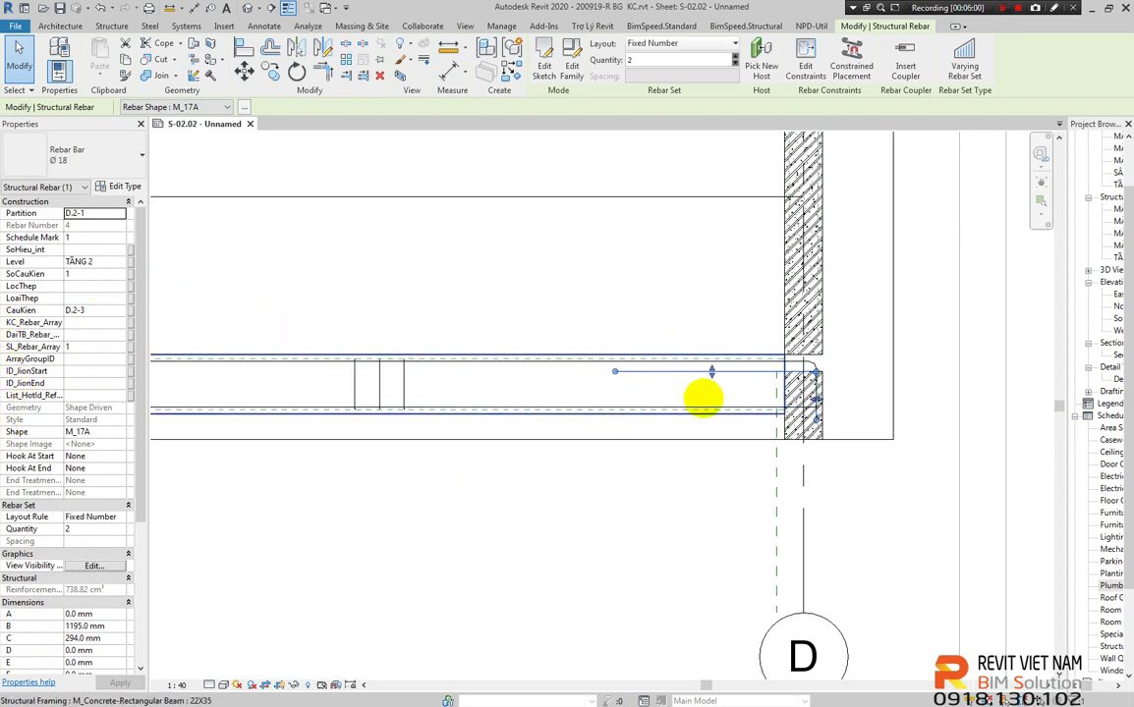
Pan to the grid A end of the beam and clear the rebar and detail line selections
scroll(703, 395, "down", 3)
middle_click_drag(457, 416, 822, 429)
scroll(355, 391, "up", 1)
scroll(417, 386, "up", 3)
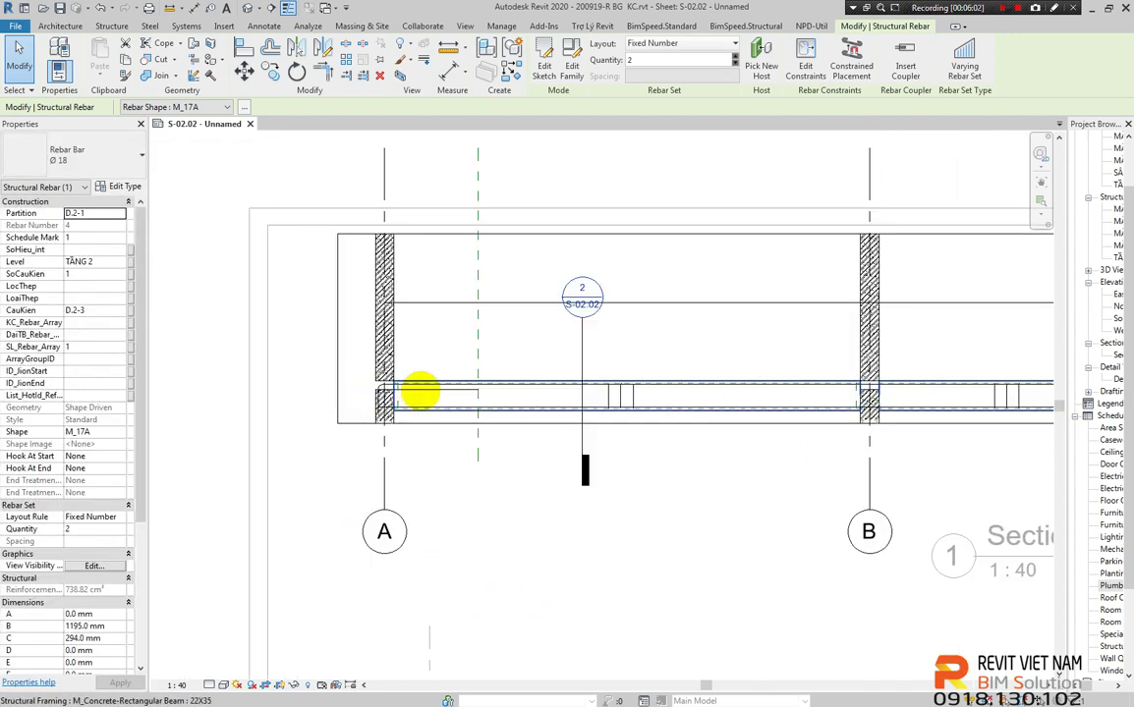
middle_click_drag(577, 430, 532, 354)
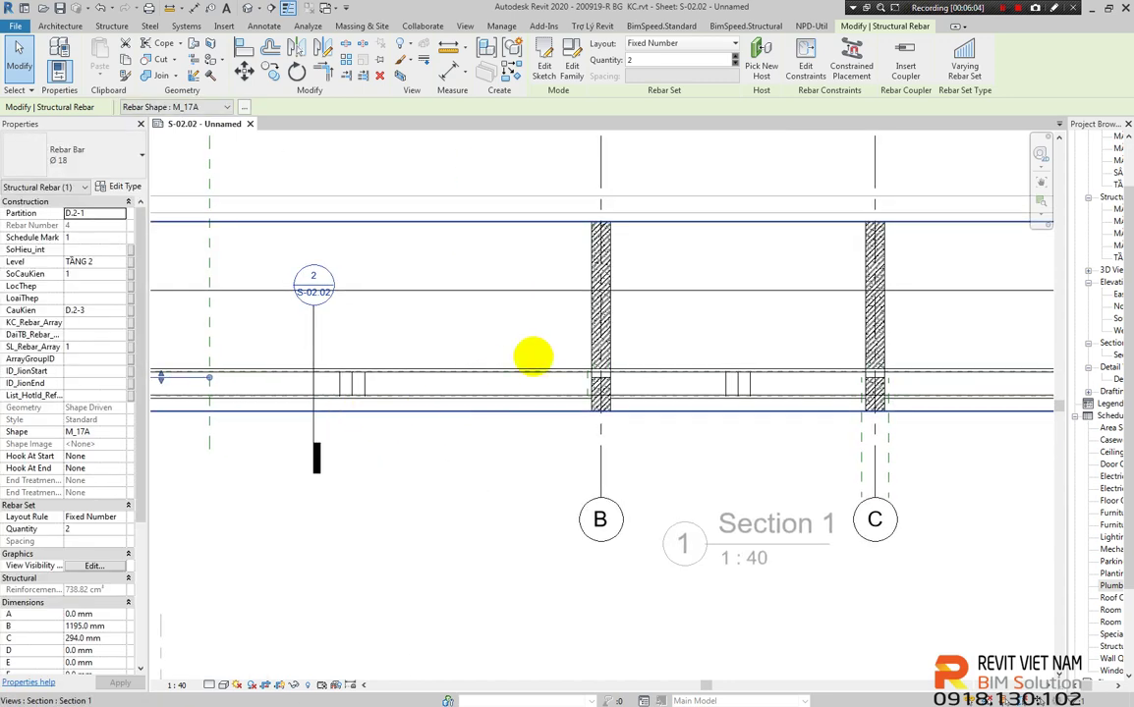
scroll(586, 317, "down", 1)
key("Escape")
left_click(585, 318)
key("Escape")
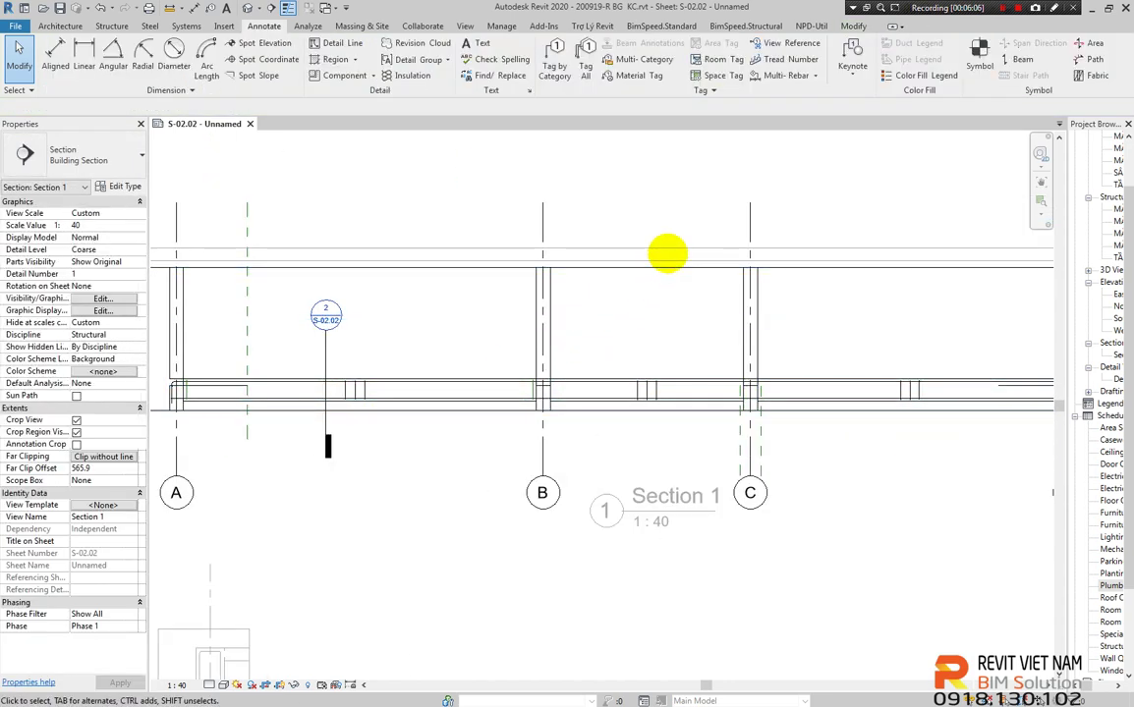
Pull Section 1's crop region top edge down to just above the beam
left_click(655, 266)
left_click_drag(621, 268, 621, 371)
key("Escape")
scroll(608, 445, "down", 2)
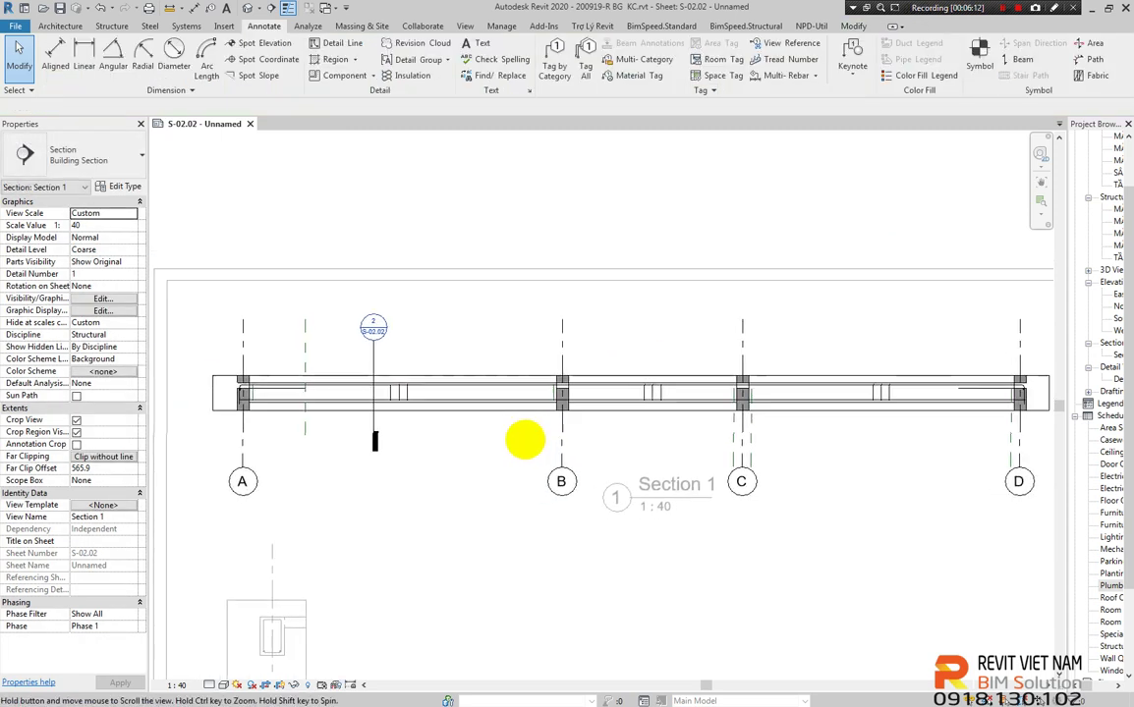
middle_click_drag(525, 439, 527, 441)
Inspect the 2/S-02.02 detail marker and the Section 1 crop region, then deselect
scroll(527, 441, "up", 1)
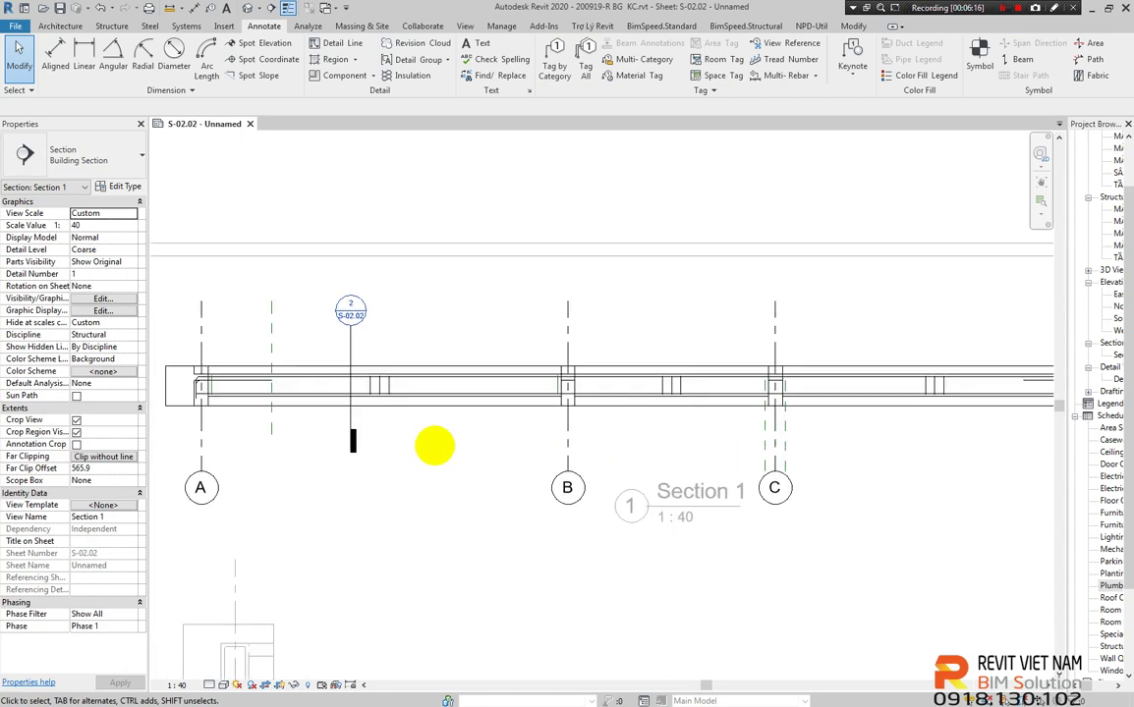
scroll(385, 413, "up", 2)
left_click(374, 400)
middle_click_drag(487, 405, 398, 434)
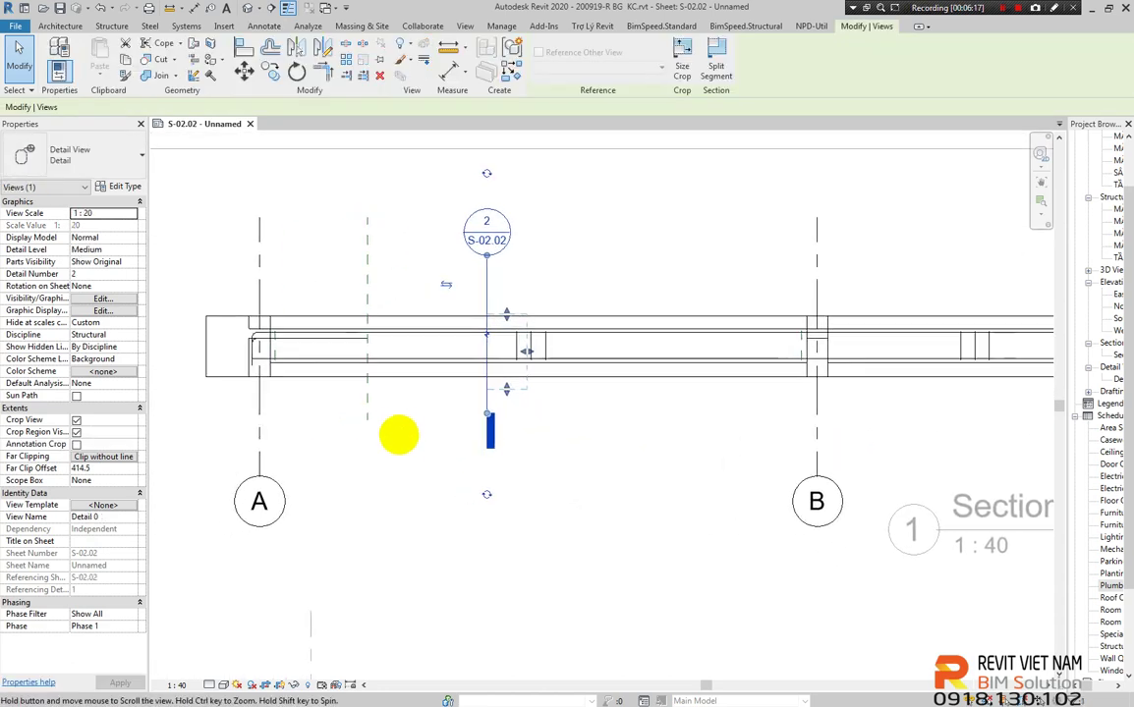
left_click(435, 383)
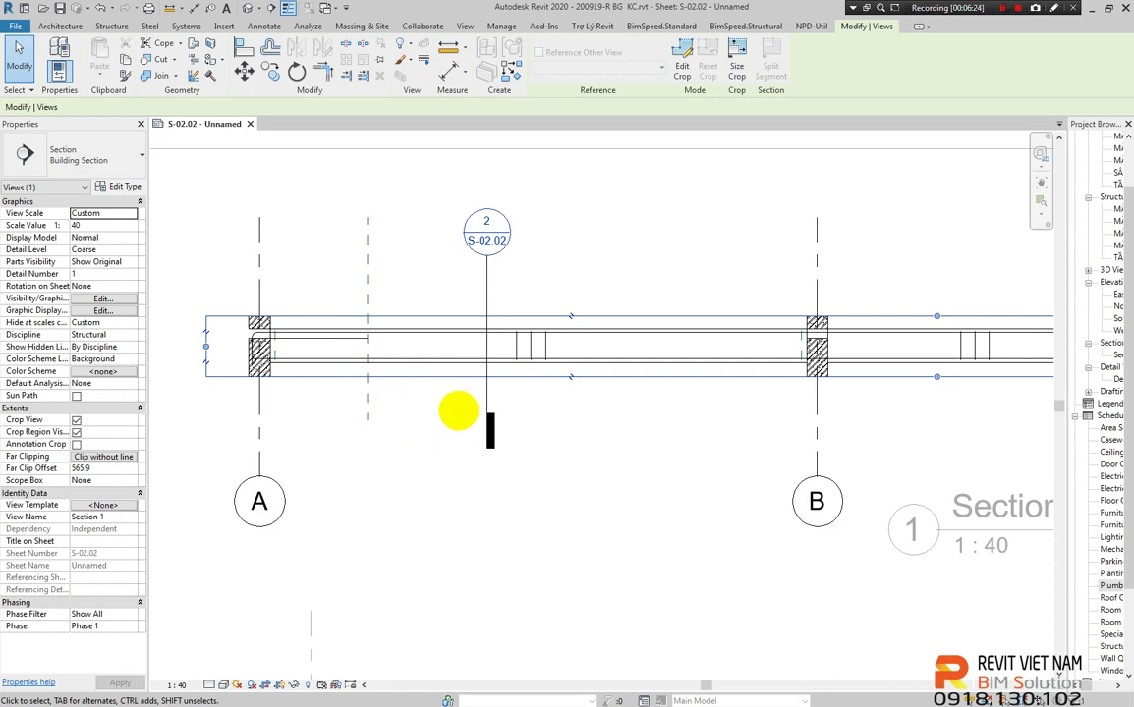
left_click(413, 362)
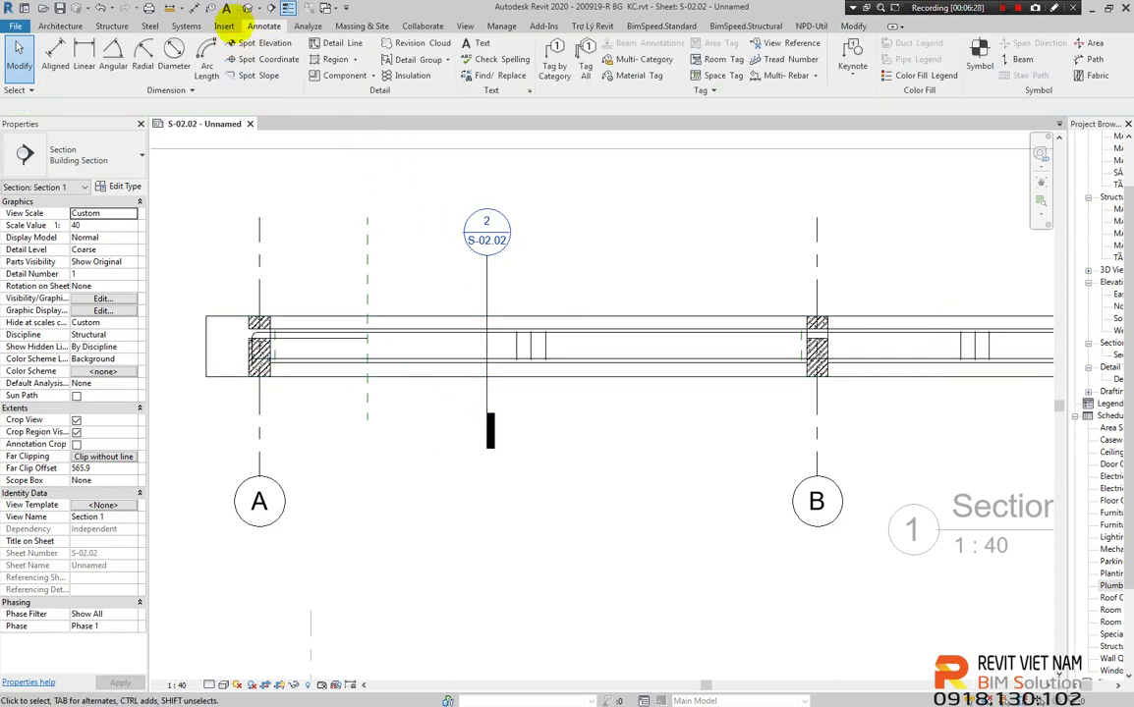
Open Load Family and browse to D:\POINT GROUP\Lop Bac Giang\Buoi 3
left_click(224, 26)
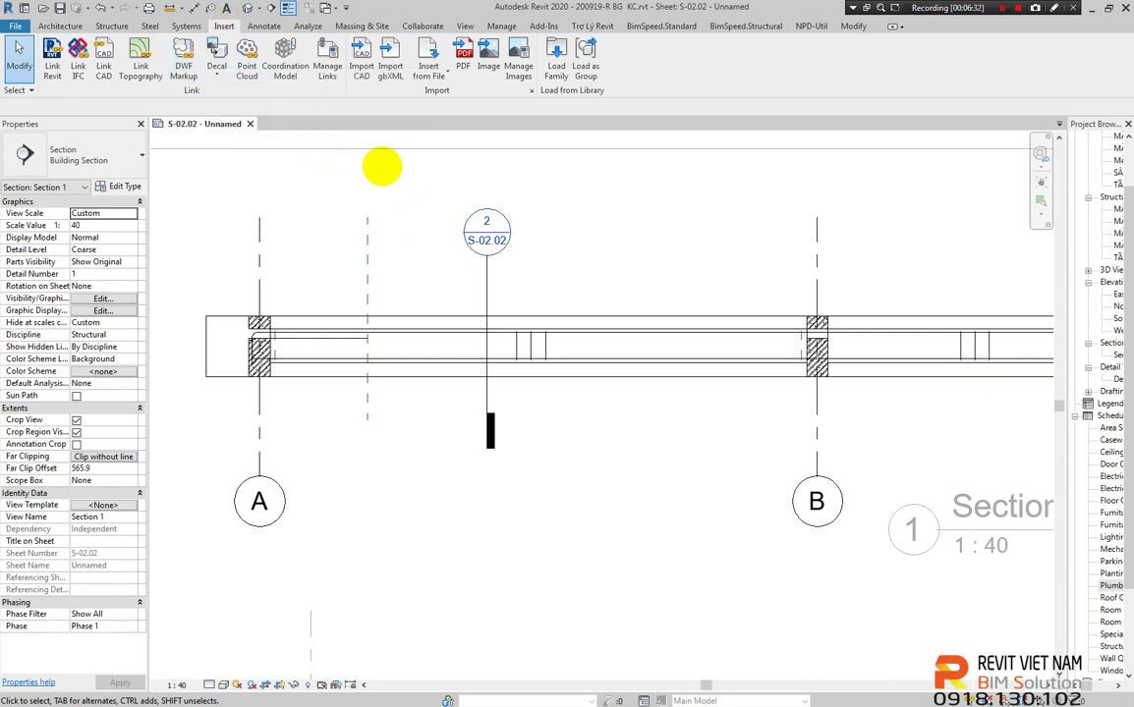
left_click(564, 84)
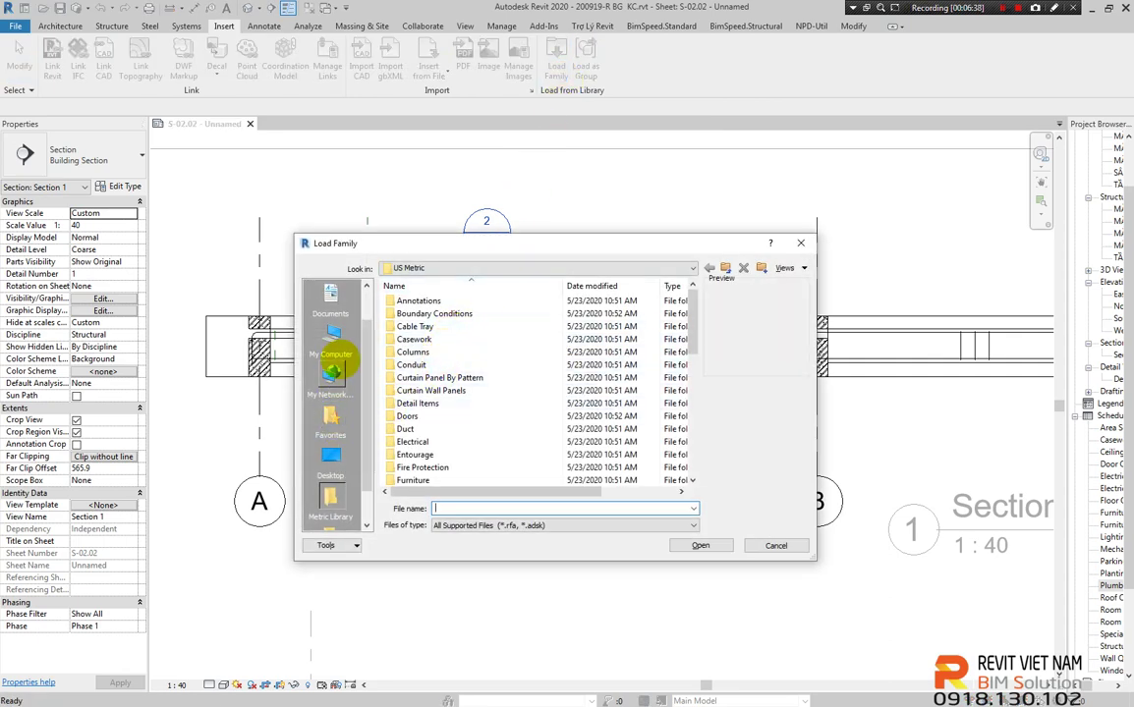
left_click(332, 356)
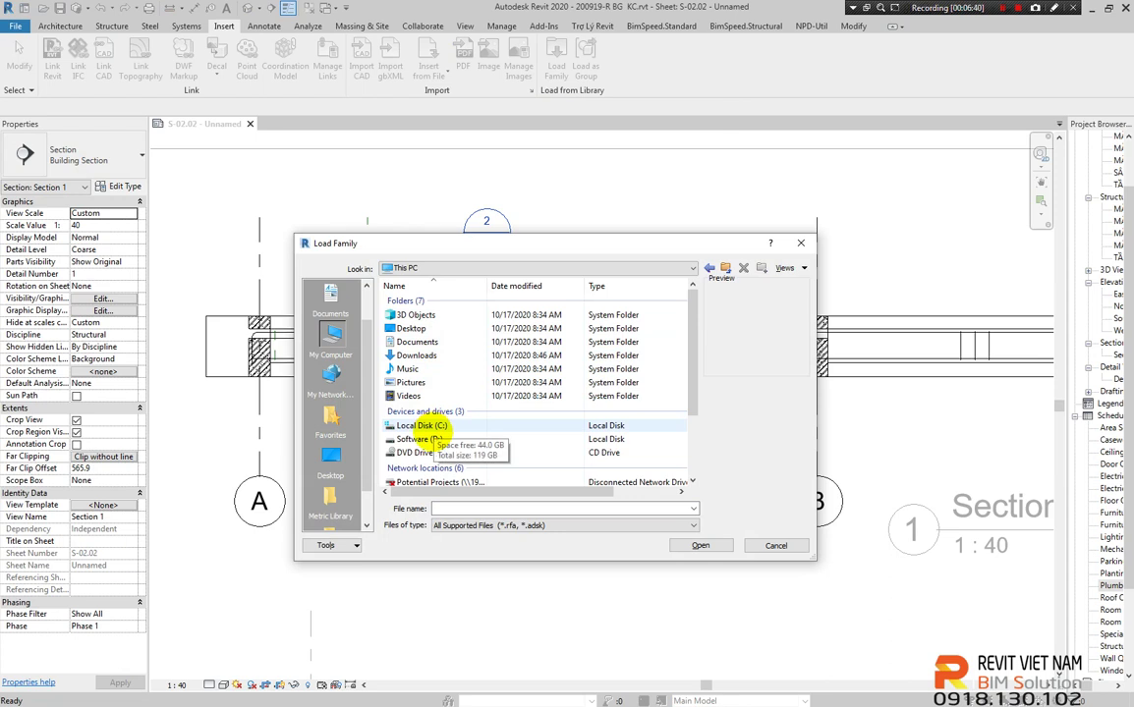
double_click(433, 439)
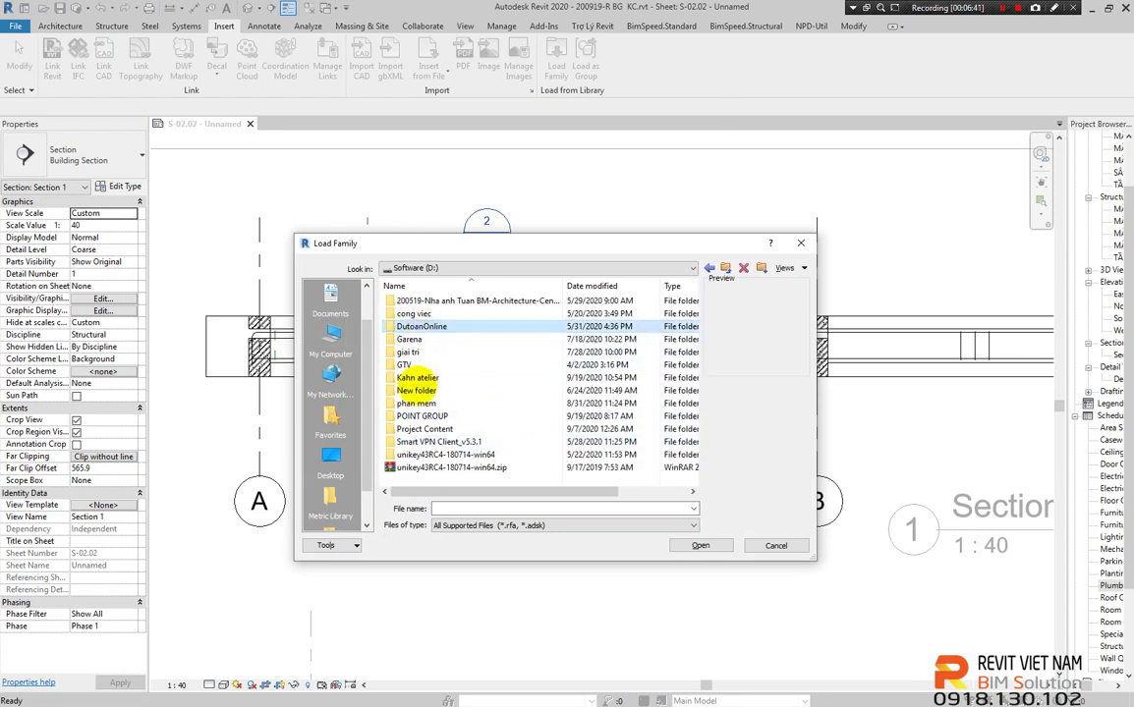
double_click(420, 416)
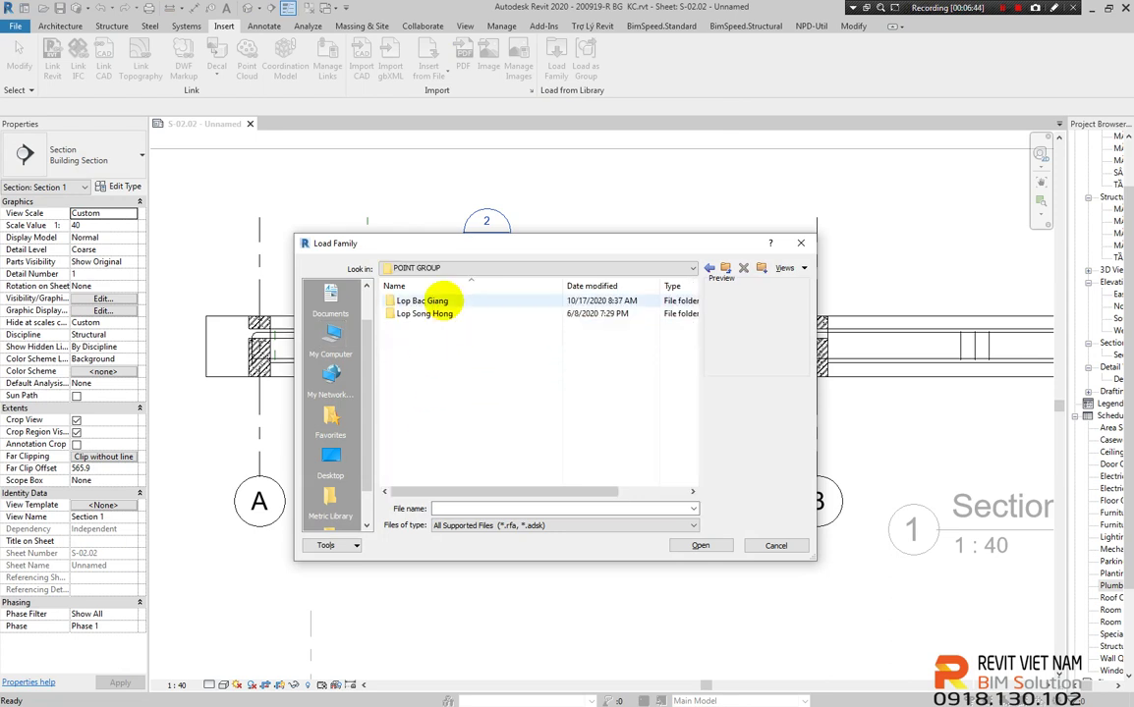
double_click(436, 301)
double_click(424, 338)
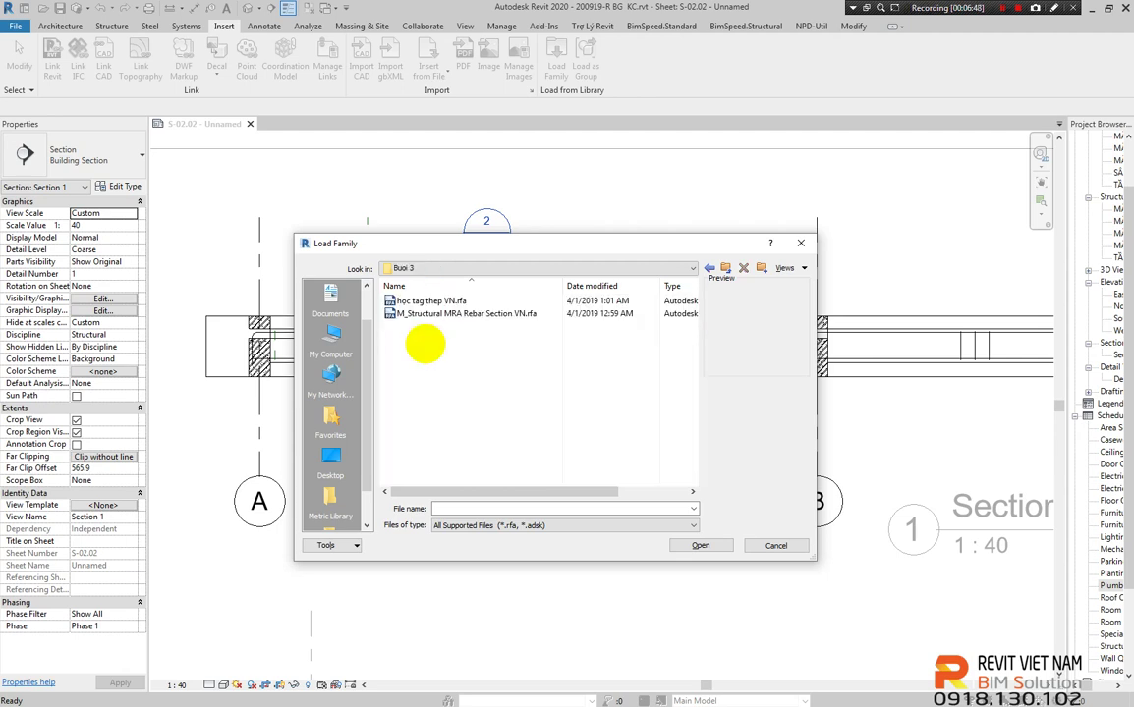
Select hoc tag thep VN.rfa and M_Structural MRA Rebar Section VN.rfa and load them
left_click_drag(393, 294, 433, 325)
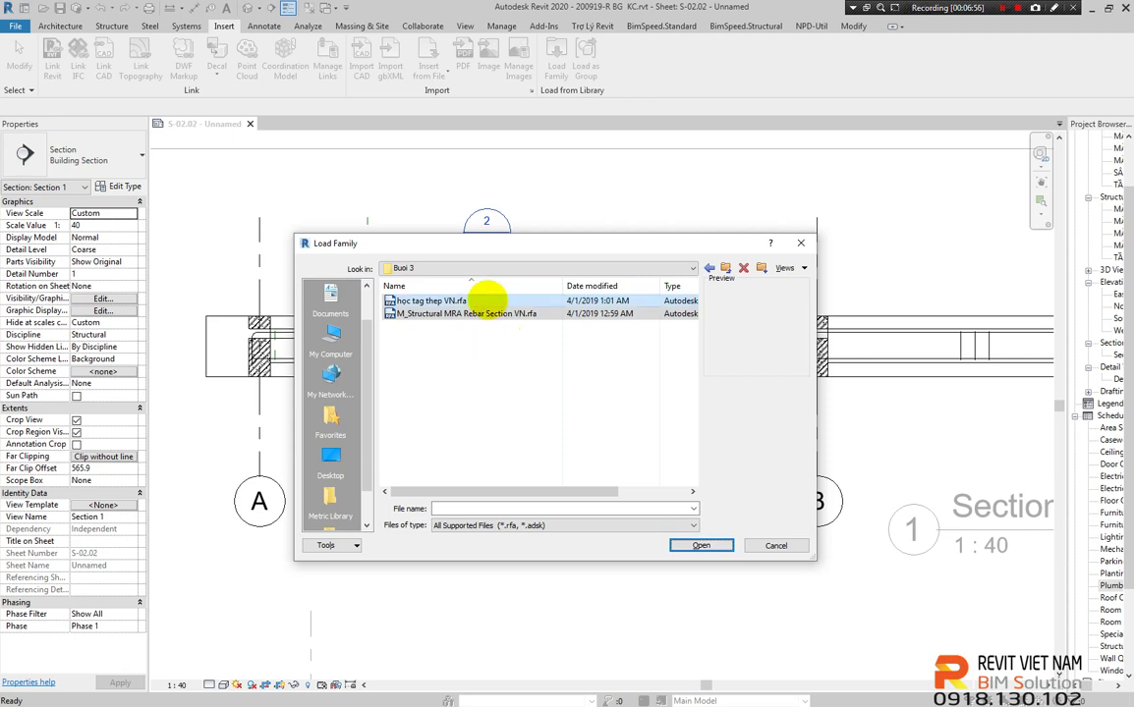
left_click_drag(504, 369, 426, 285)
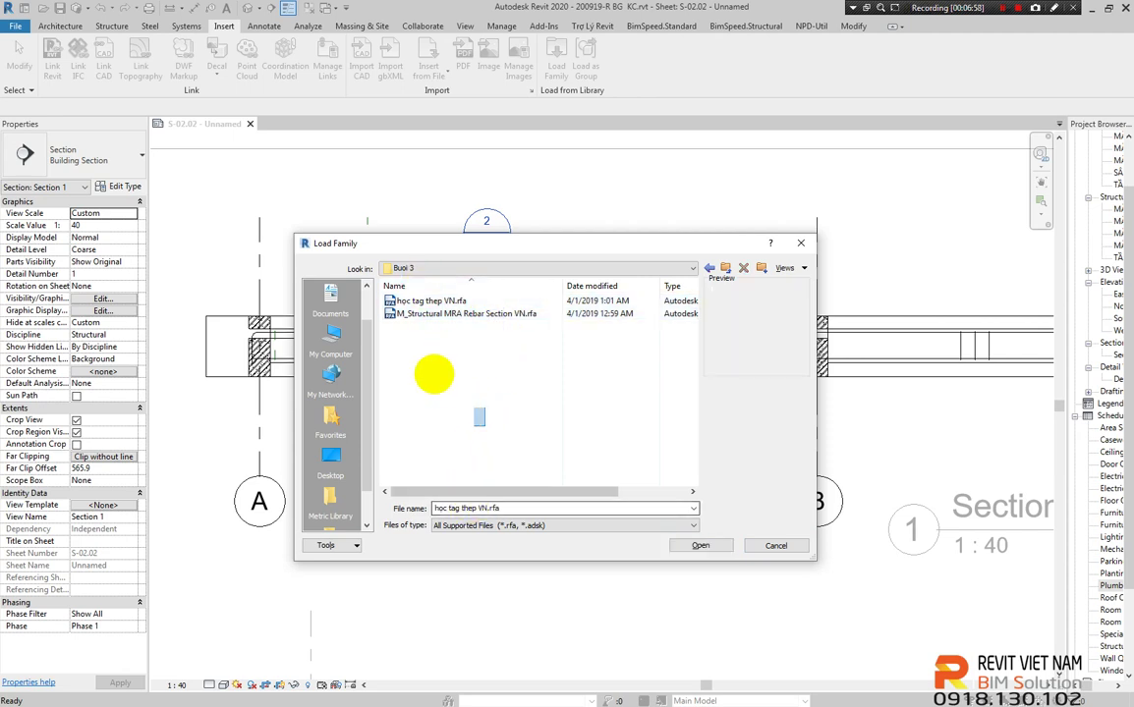
left_click_drag(485, 426, 420, 334)
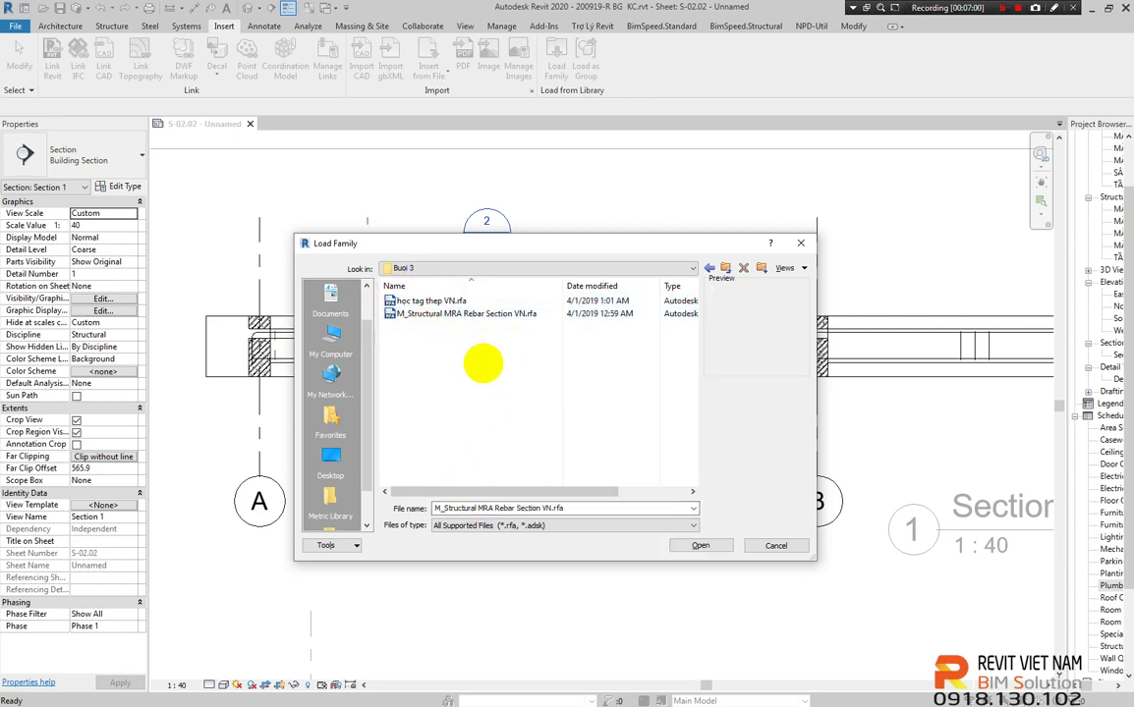
left_click(413, 314)
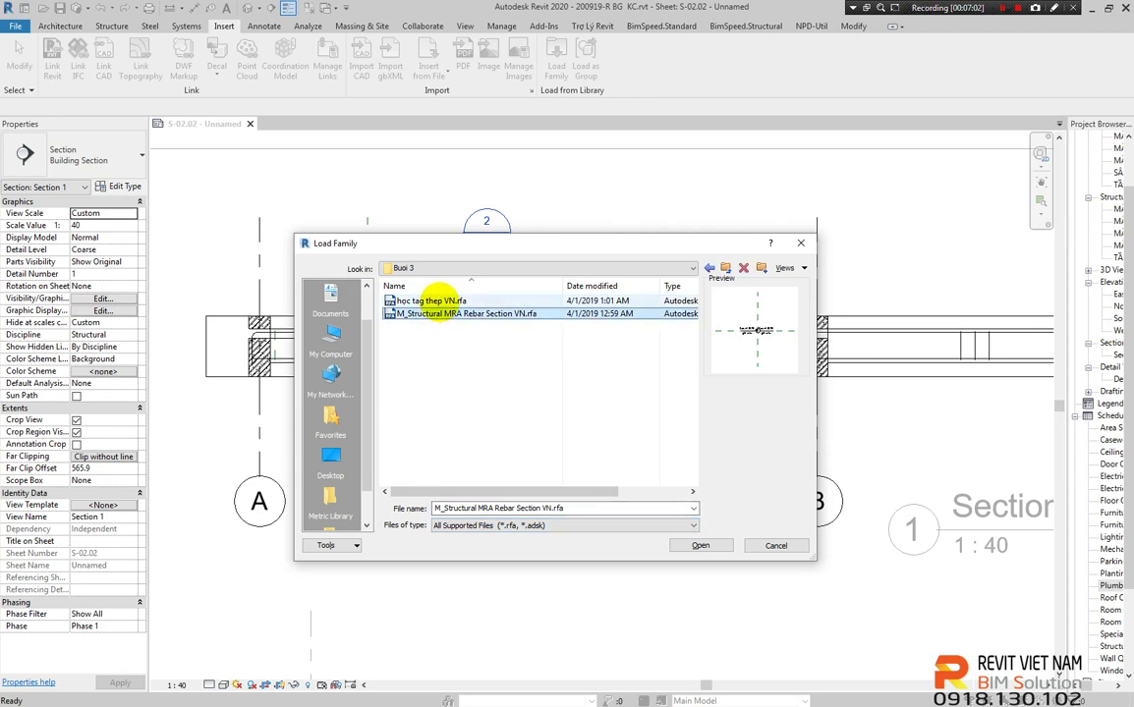
left_click(403, 285)
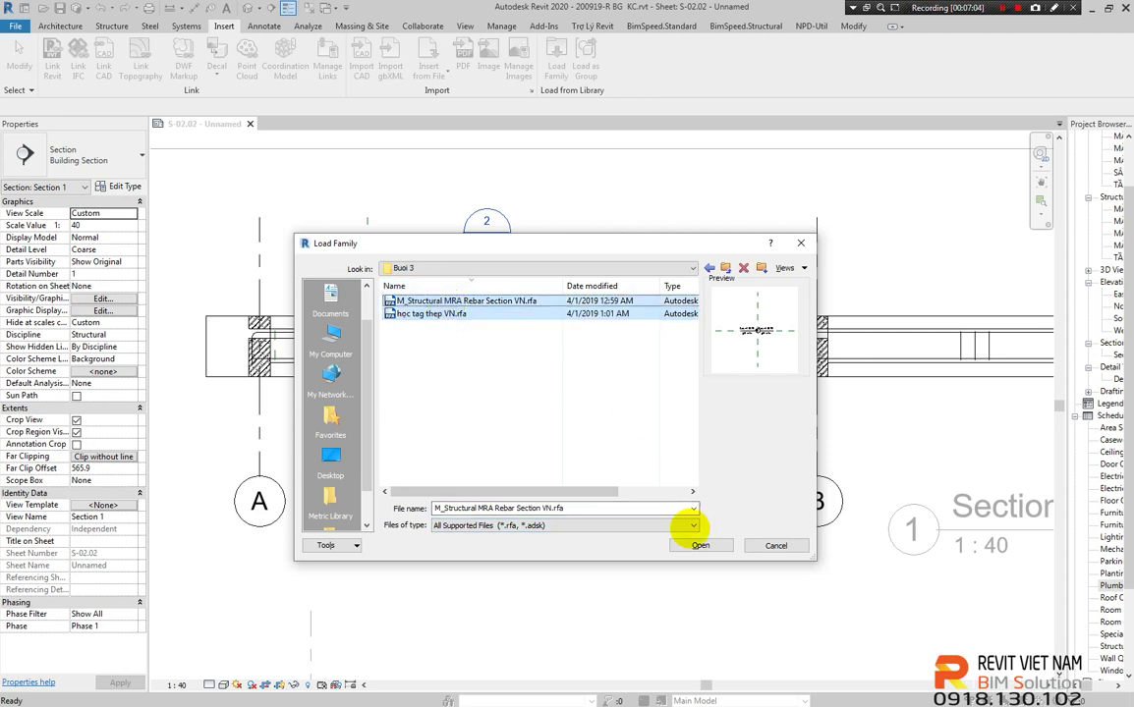
left_click(701, 545)
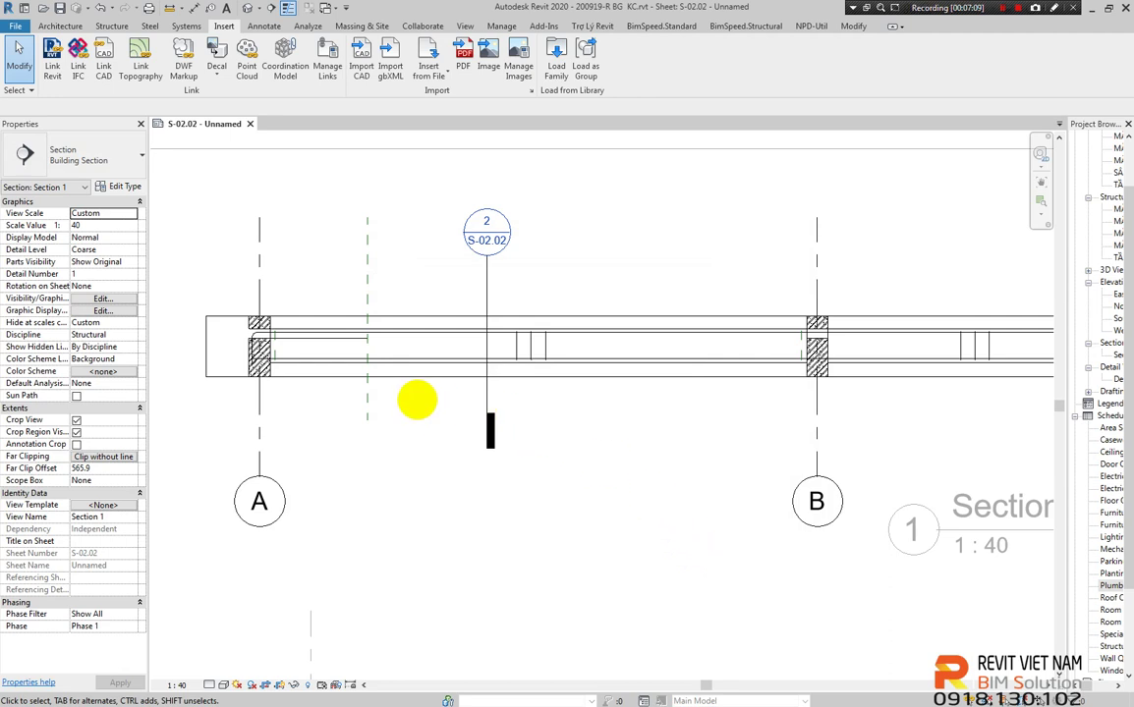
Start Tag by Category from the Annotate tab after a cancelled TG attempt
scroll(372, 303, "up", 1)
scroll(377, 304, "up", 1)
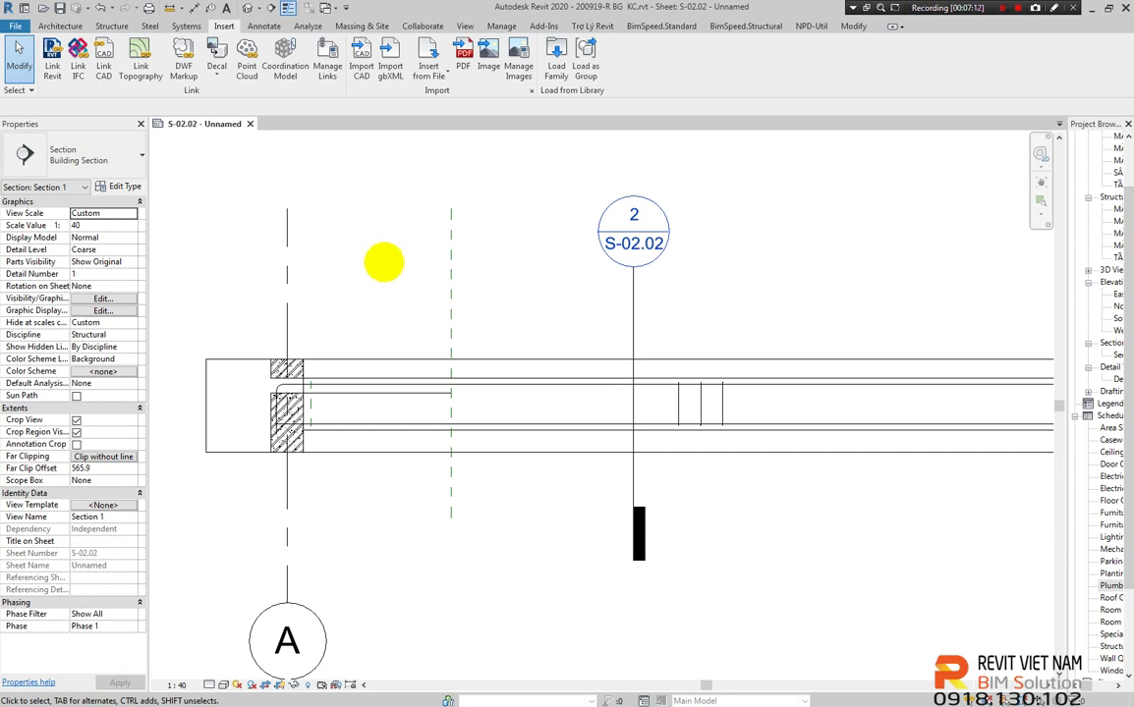
left_click(111, 23)
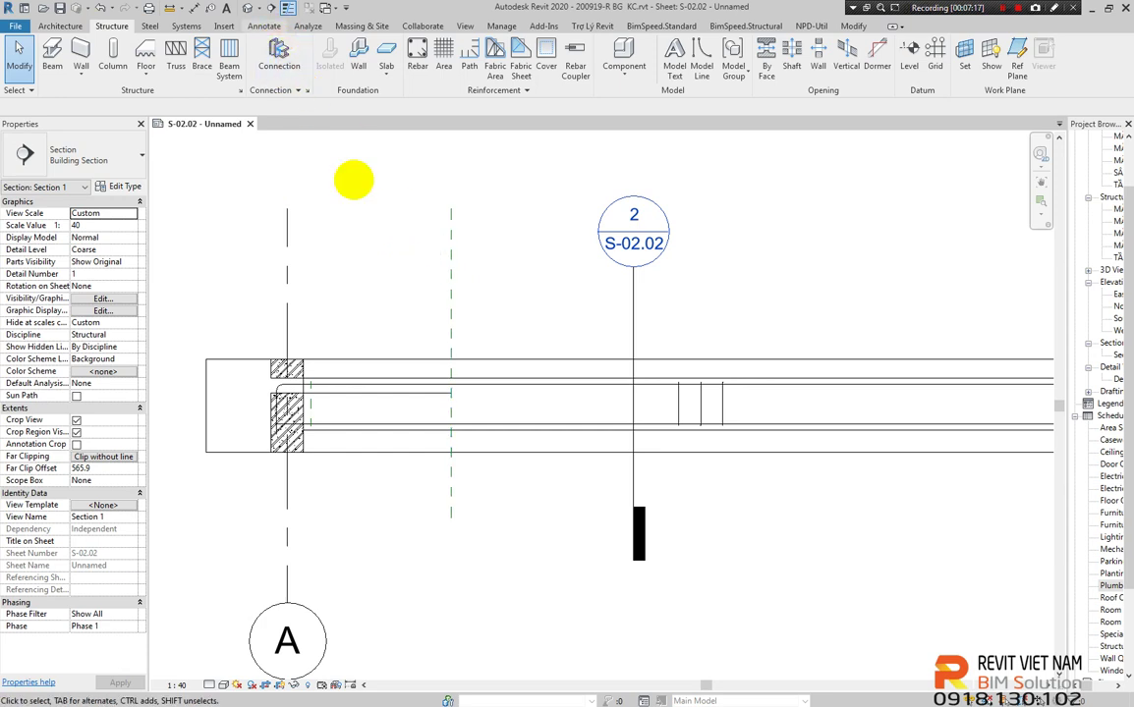
key("t")
key("g")
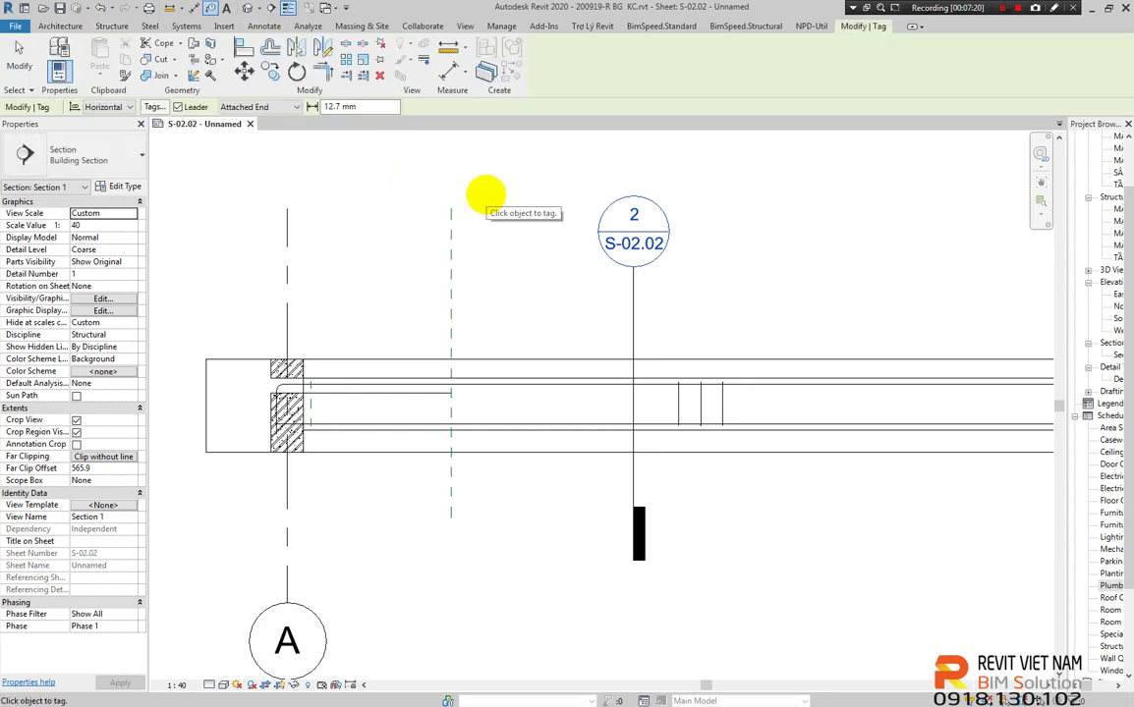
key("Escape")
left_click(264, 25)
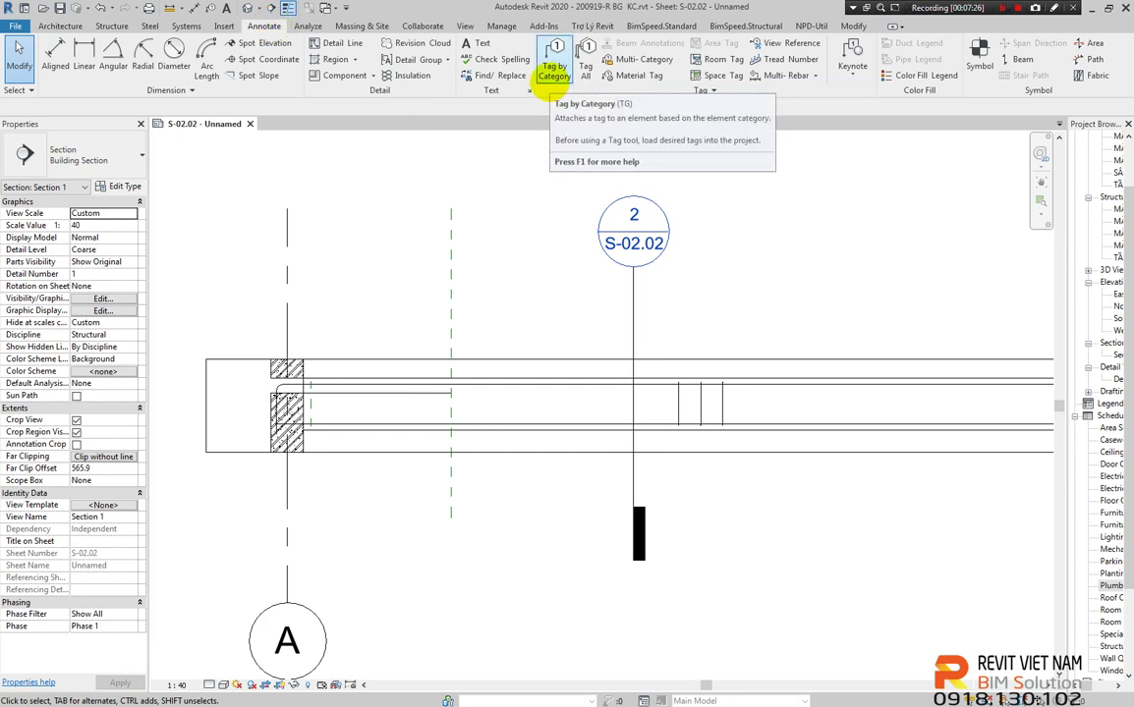
left_click(552, 84)
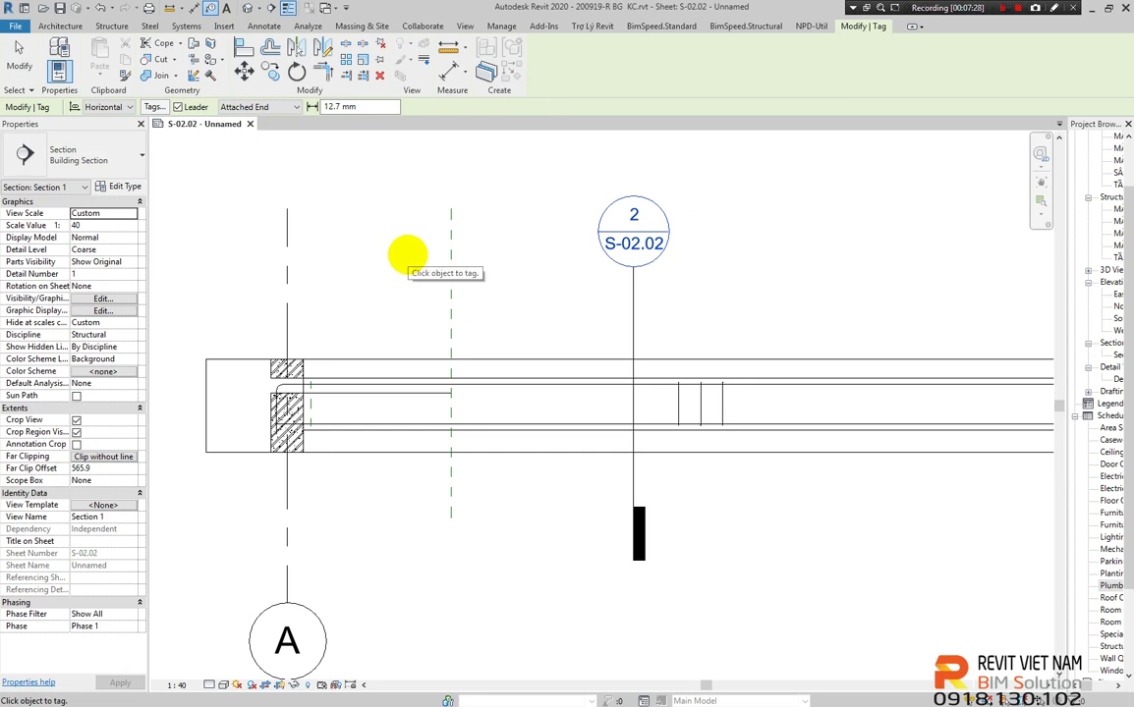
scroll(295, 365, "up", 2)
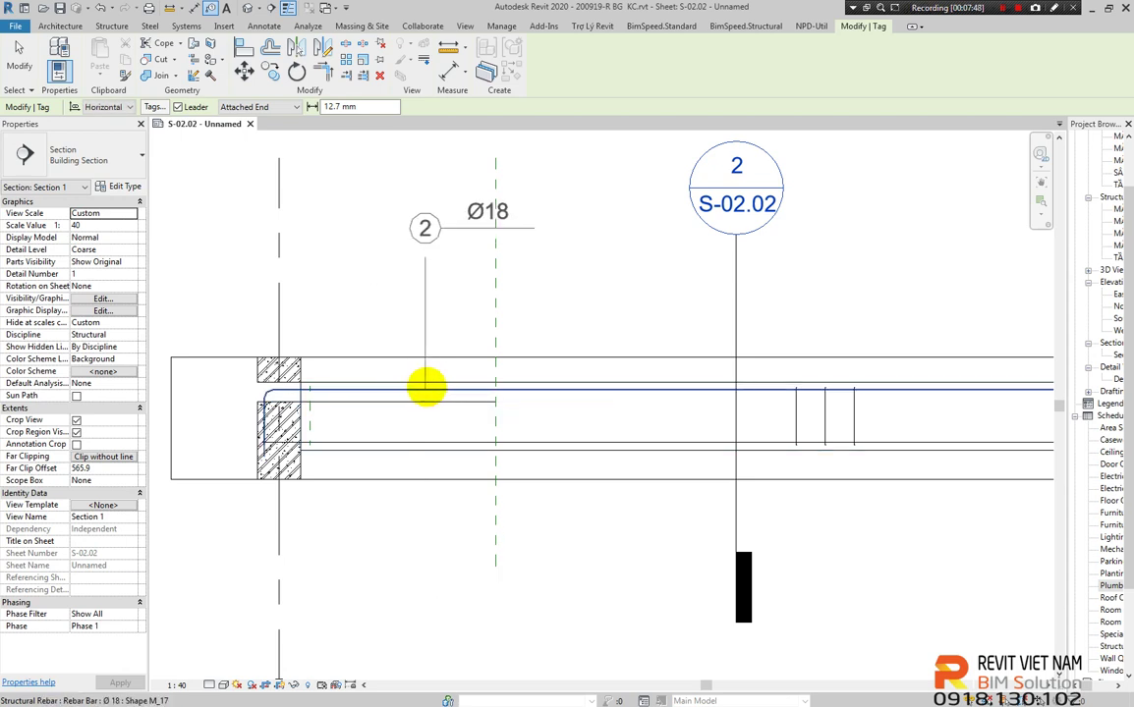
Set the tag leader to Free End and place a 2 Ø18 tag on the top bar above the beam
left_click(246, 107)
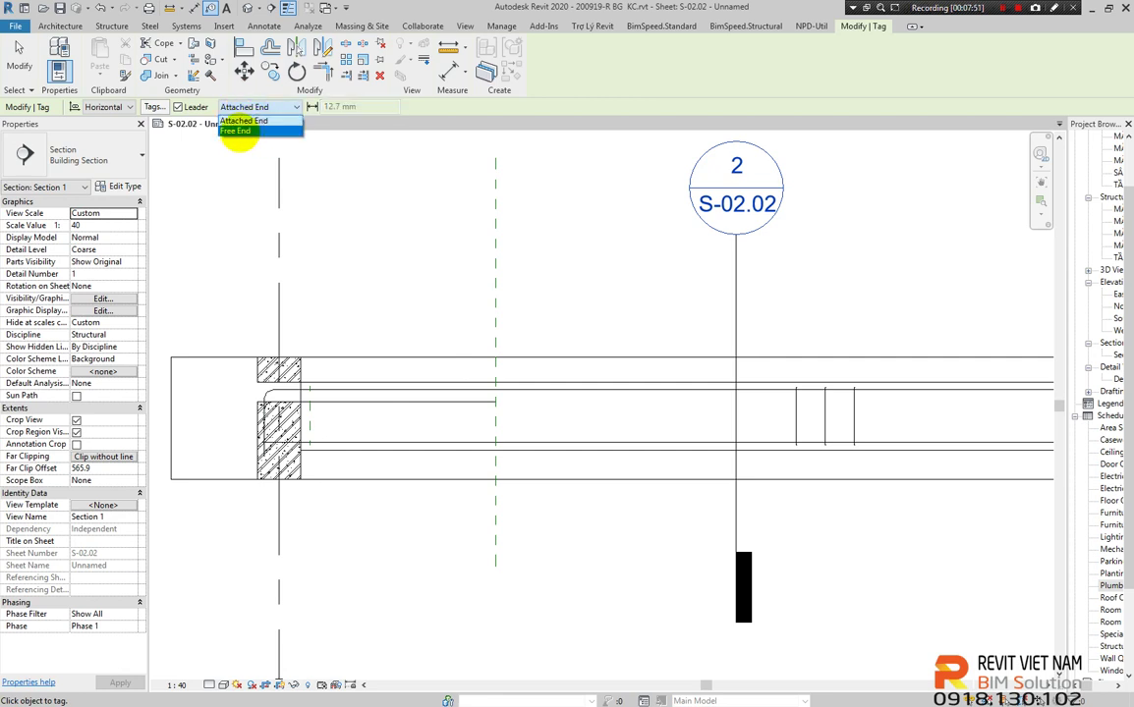
left_click(235, 131)
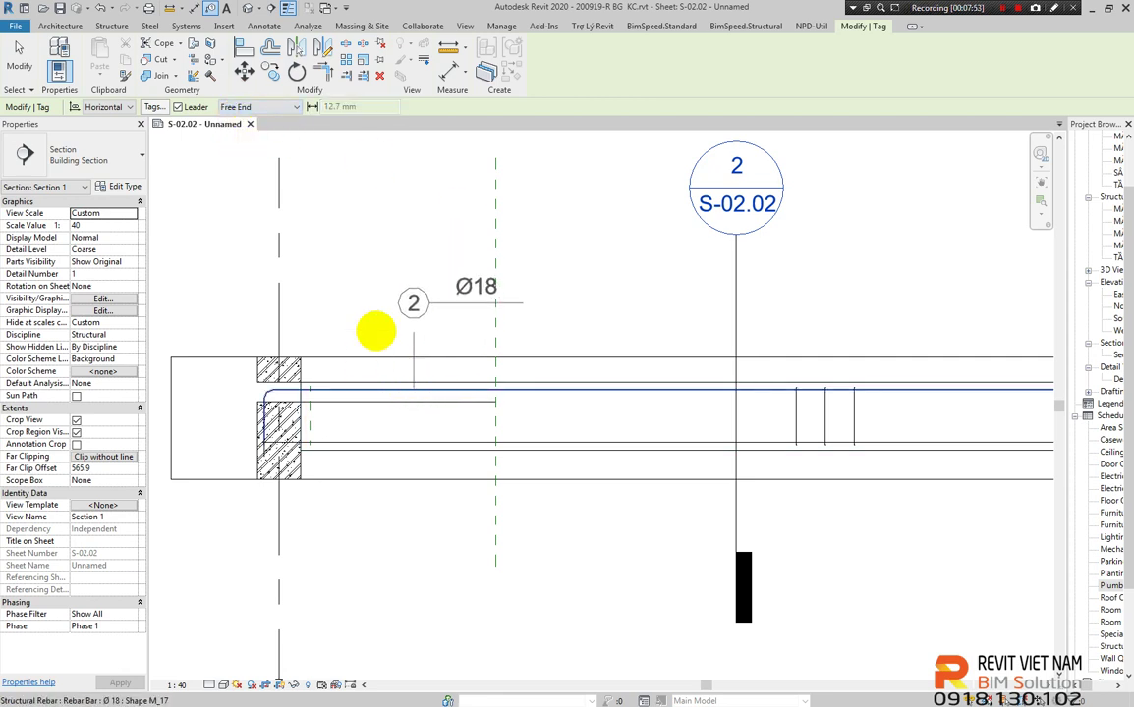
left_click(399, 387)
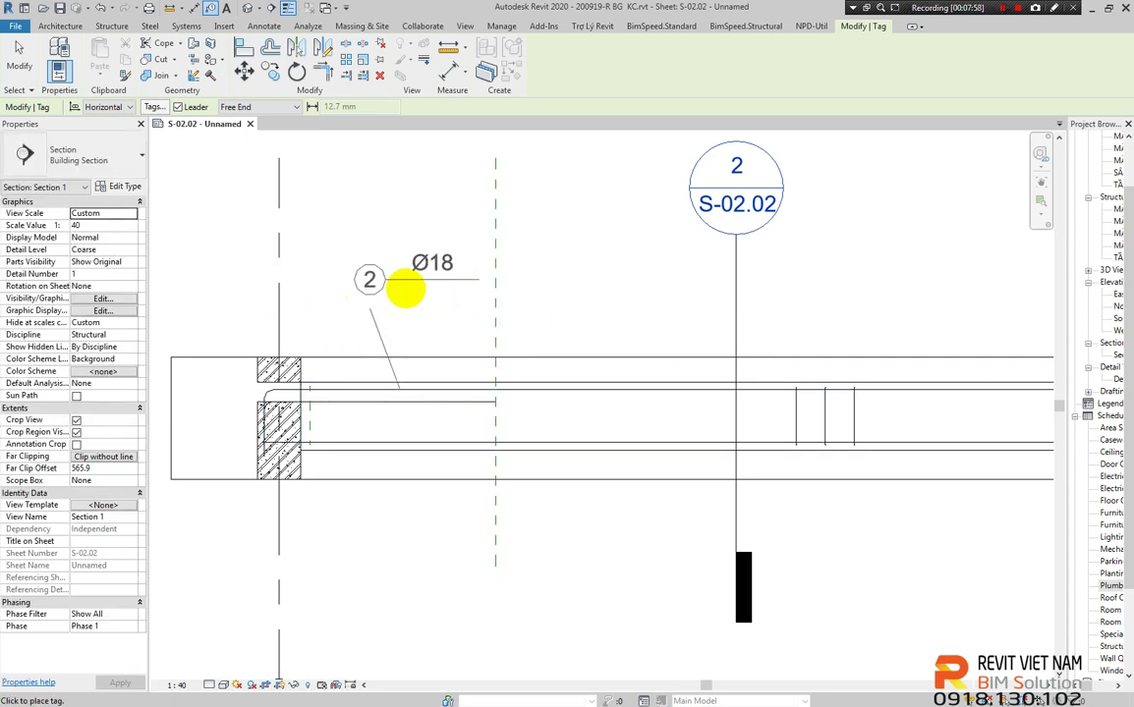
left_click(245, 129)
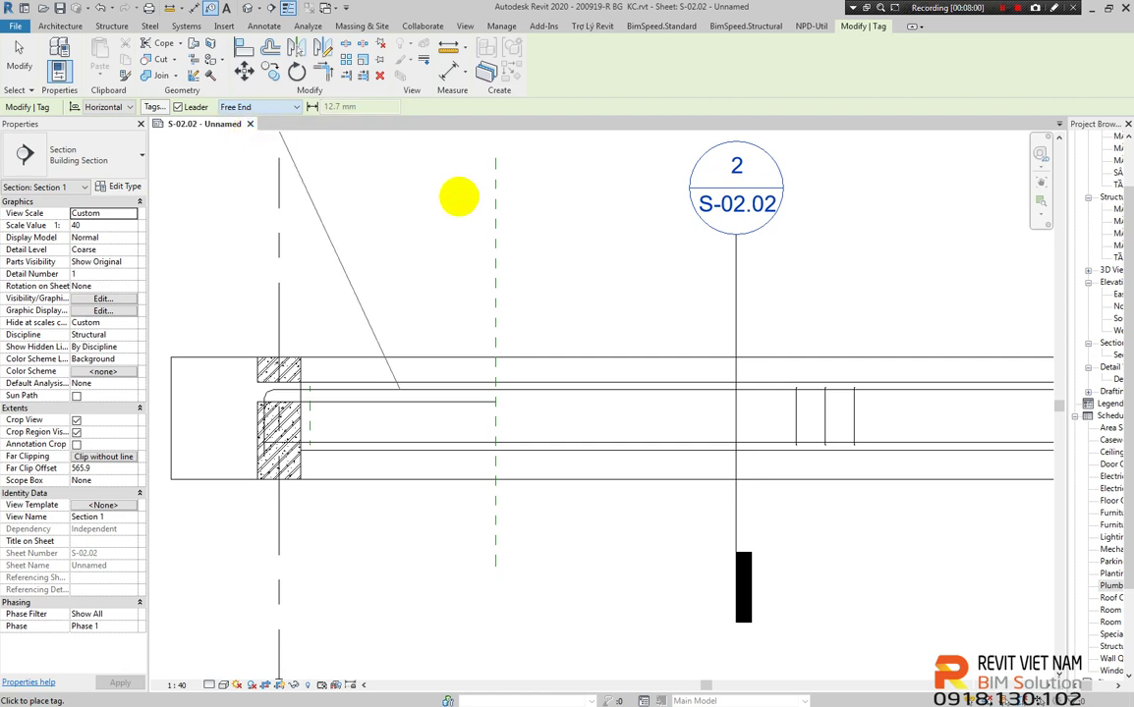
left_click(454, 214)
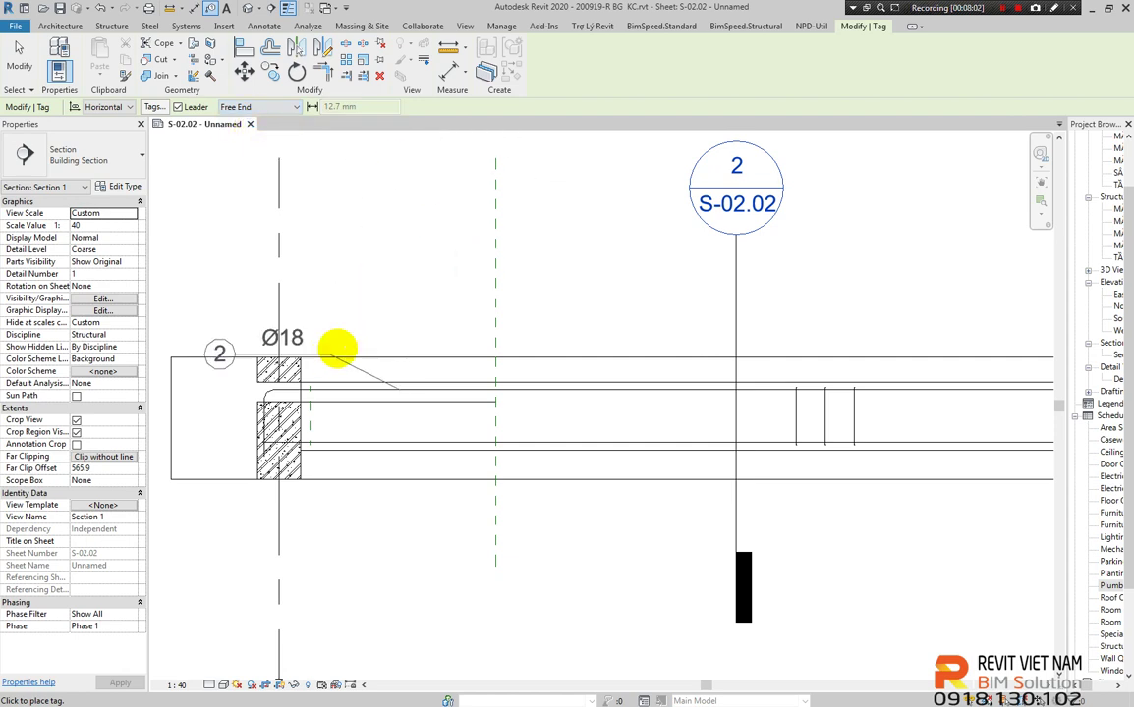
Cancel the pending tag preview and restart Tag by Category with TG near the left column
scroll(367, 372, "down", 2)
key("Escape")
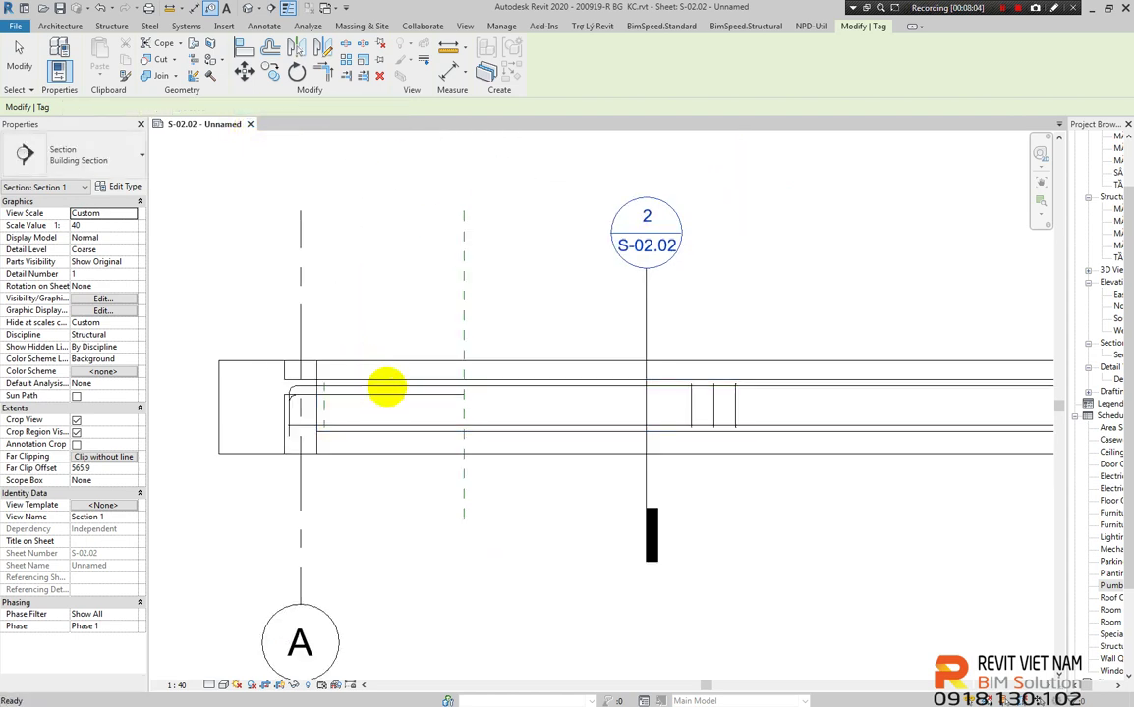
scroll(341, 362, "up", 2)
key("t")
key("g")
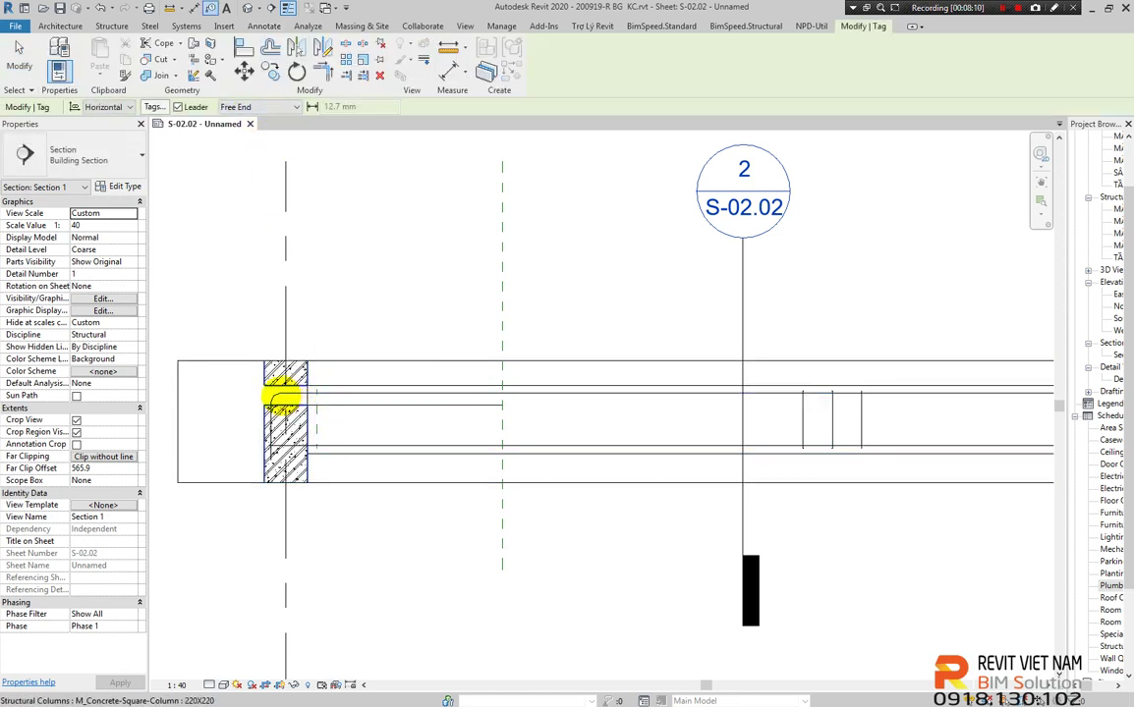
scroll(282, 398, "up", 2)
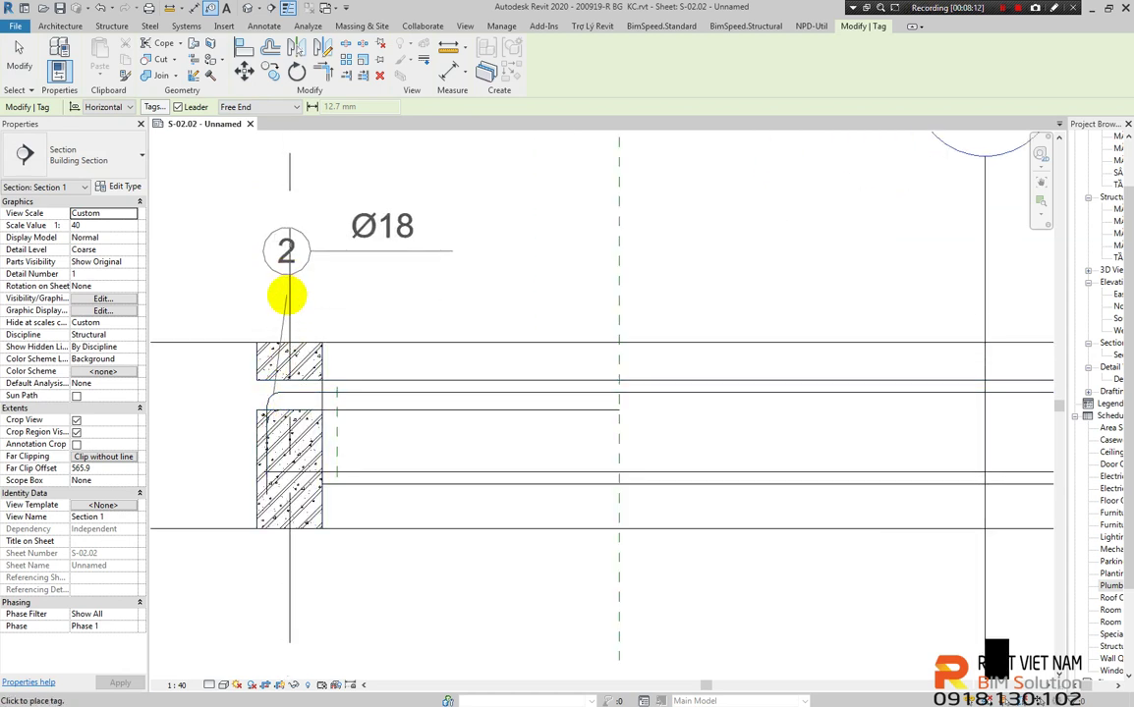
middle_click_drag(273, 329, 366, 356)
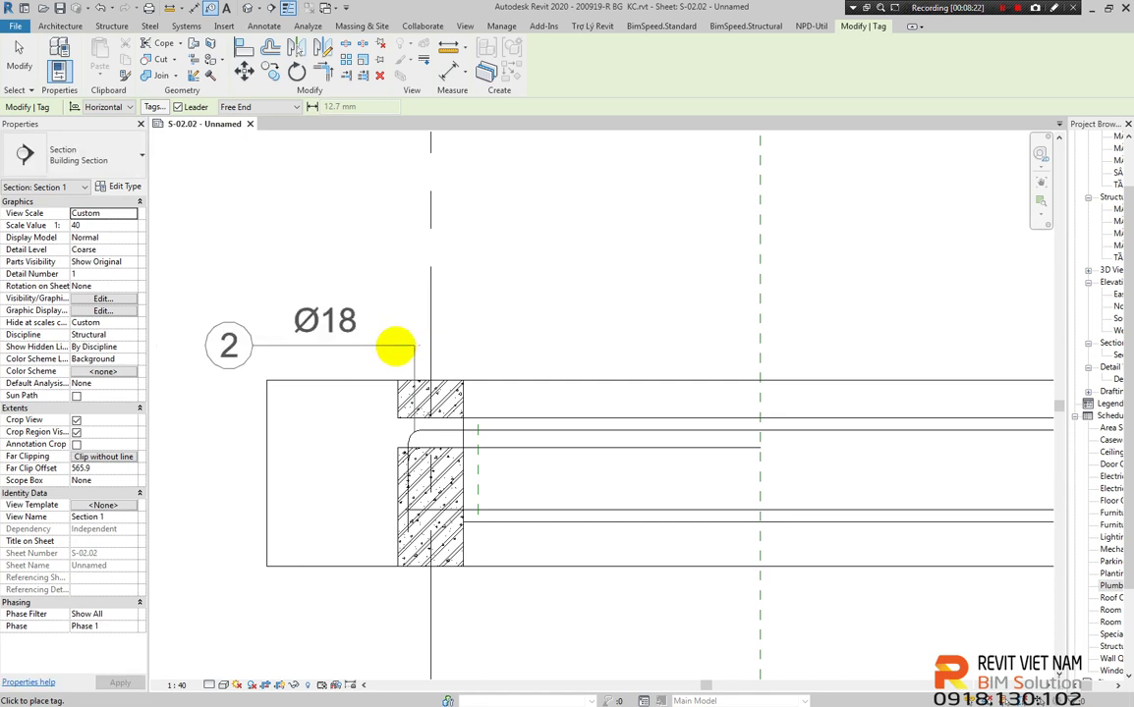
Tag the beam section's top Ø18 bar, finish tagging, and select the new tag
left_click(395, 346)
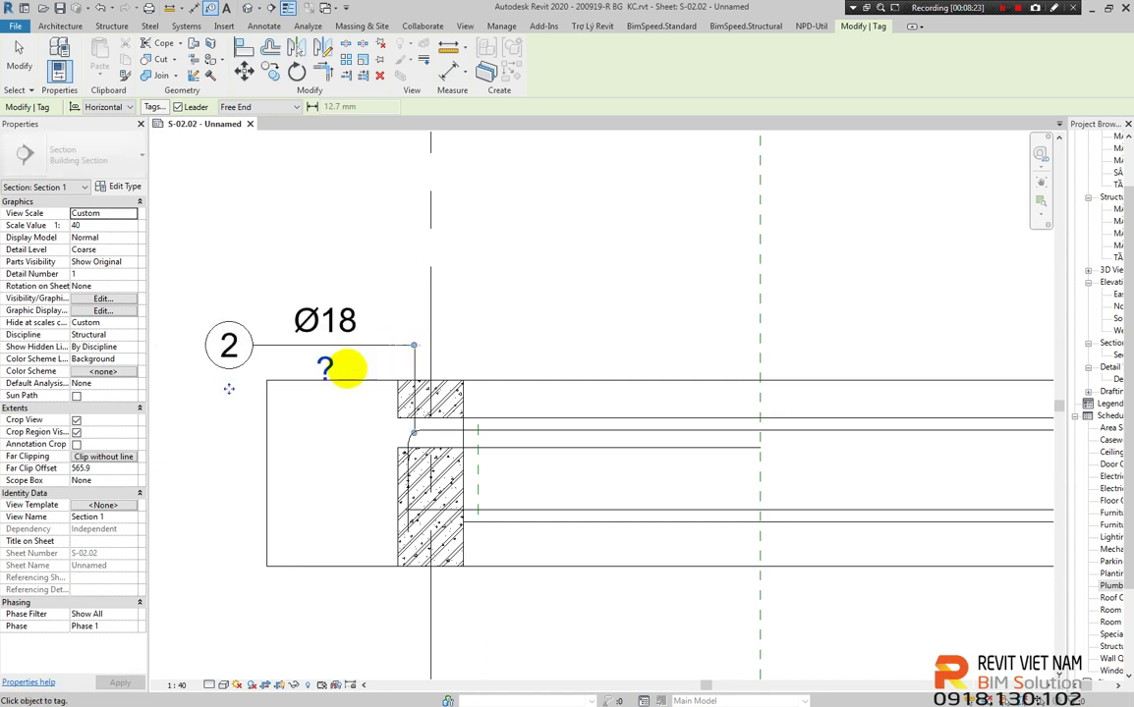
scroll(280, 450, "down", 2)
scroll(280, 450, "up", 2)
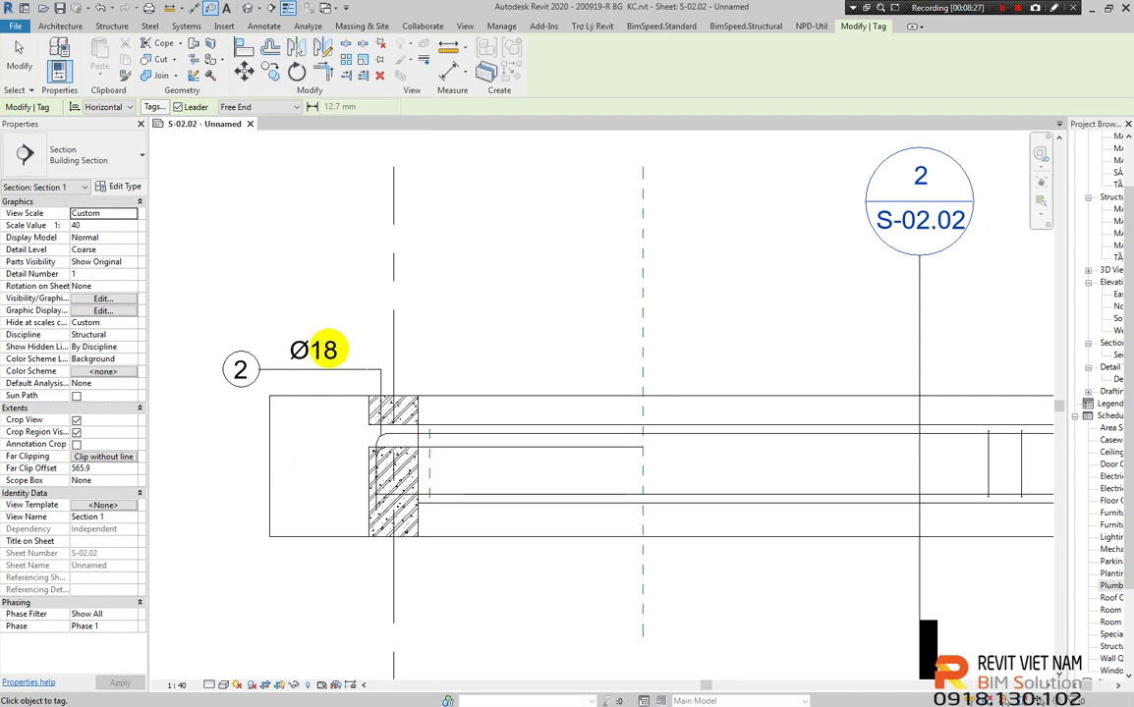
scroll(334, 351, "down", 2)
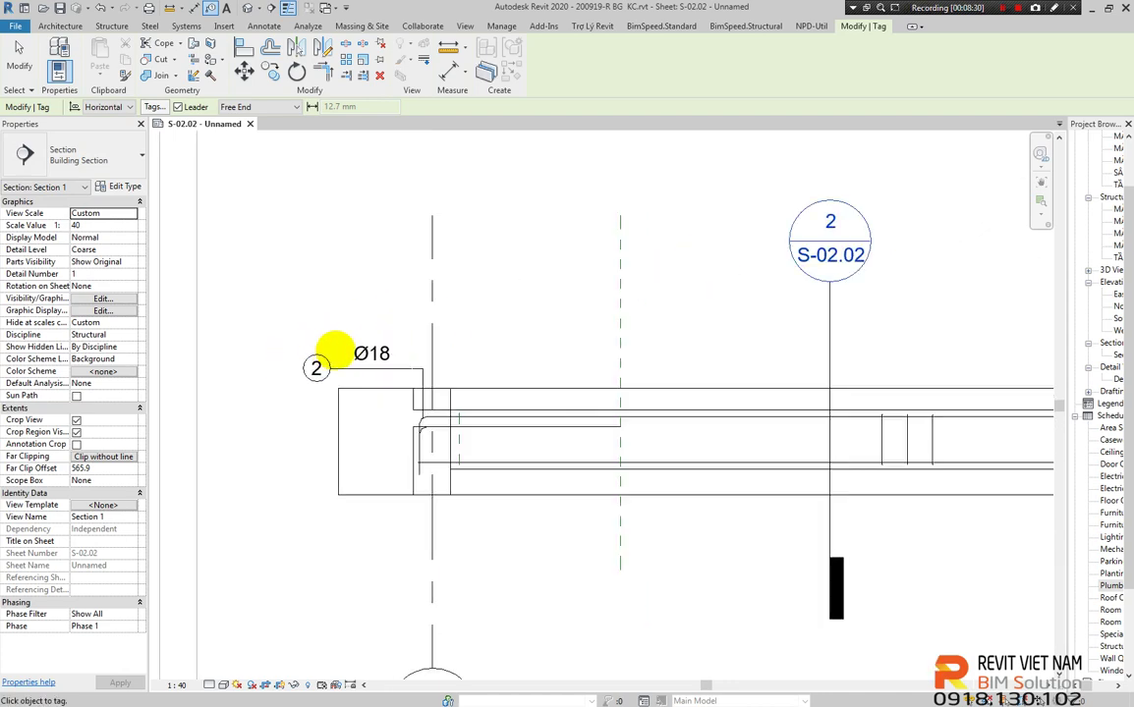
key("Escape")
scroll(373, 365, "up", 1)
left_click(373, 366)
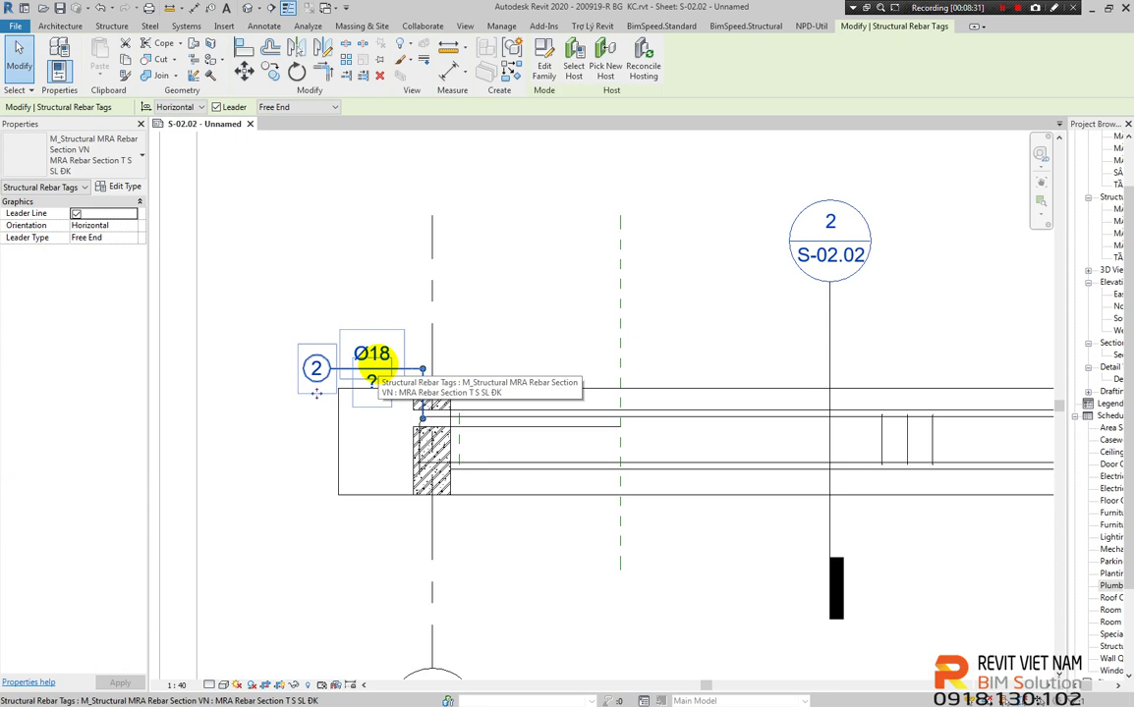
Switch the Ø18 rebar tag to the MRA Rebar Section P S SL ĐK type and deselect it
left_click(134, 157)
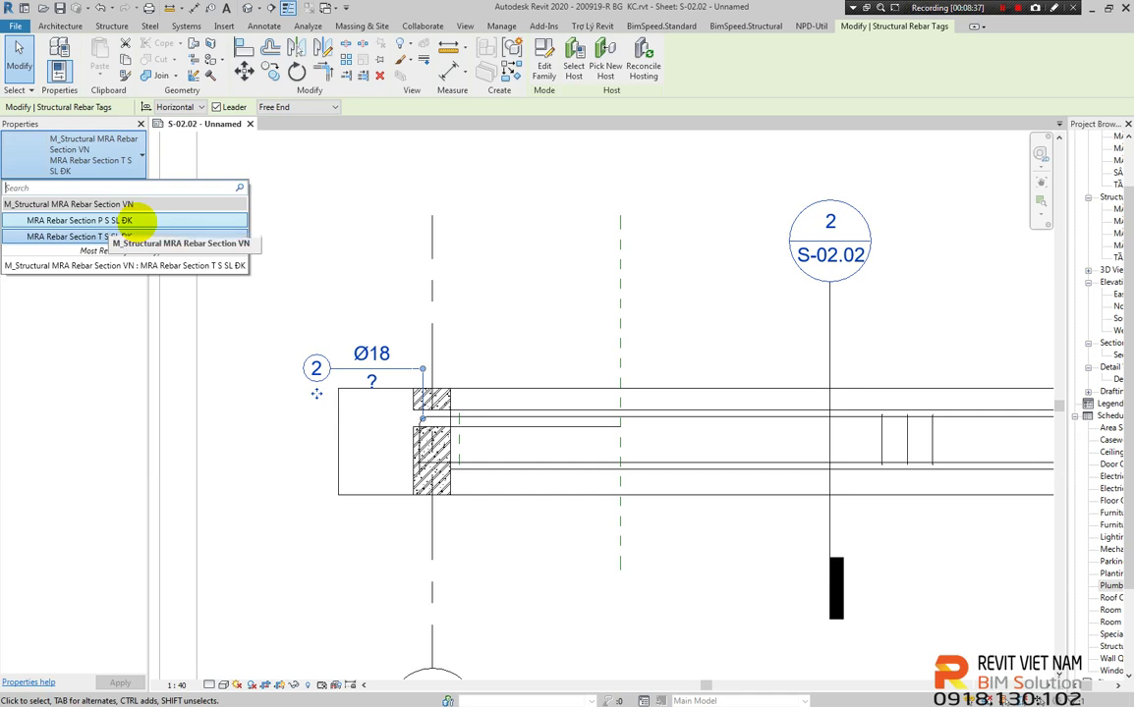
left_click(136, 220)
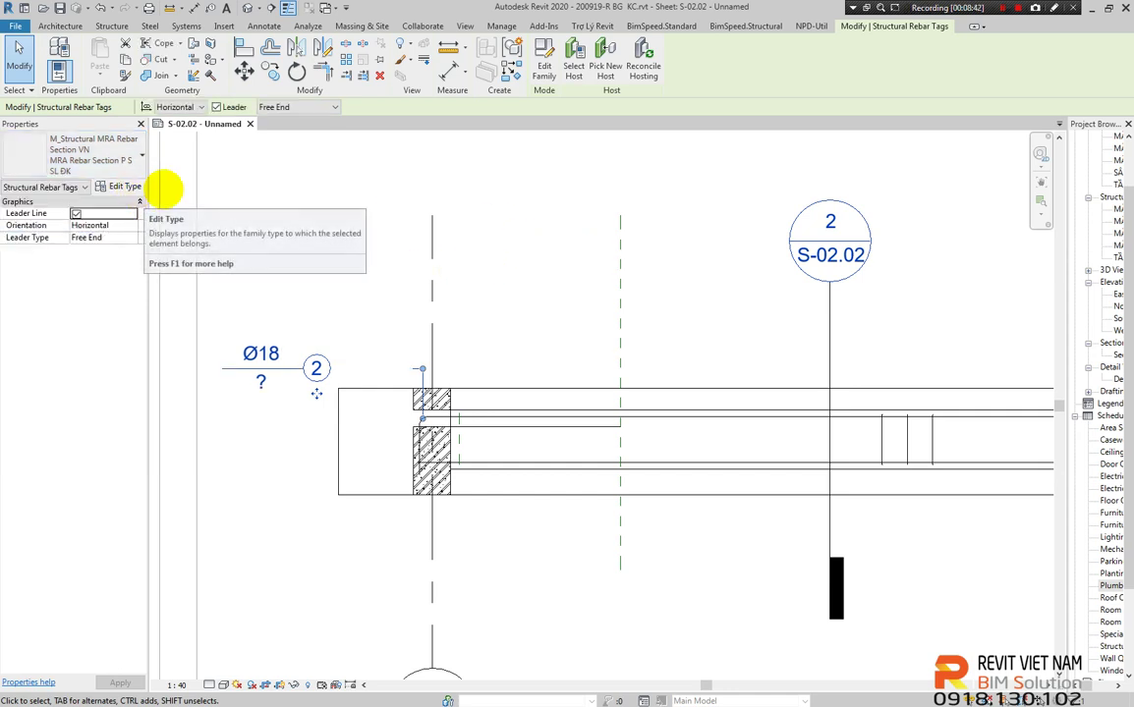
left_click(387, 349)
left_click(316, 364)
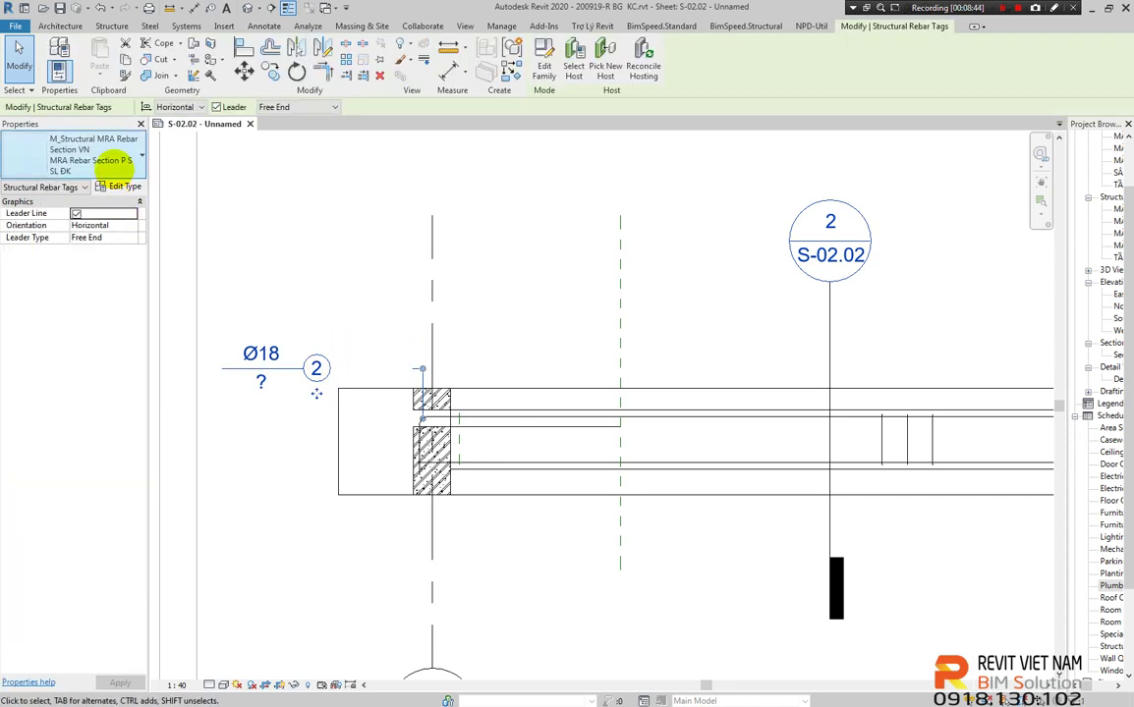
left_click(119, 167)
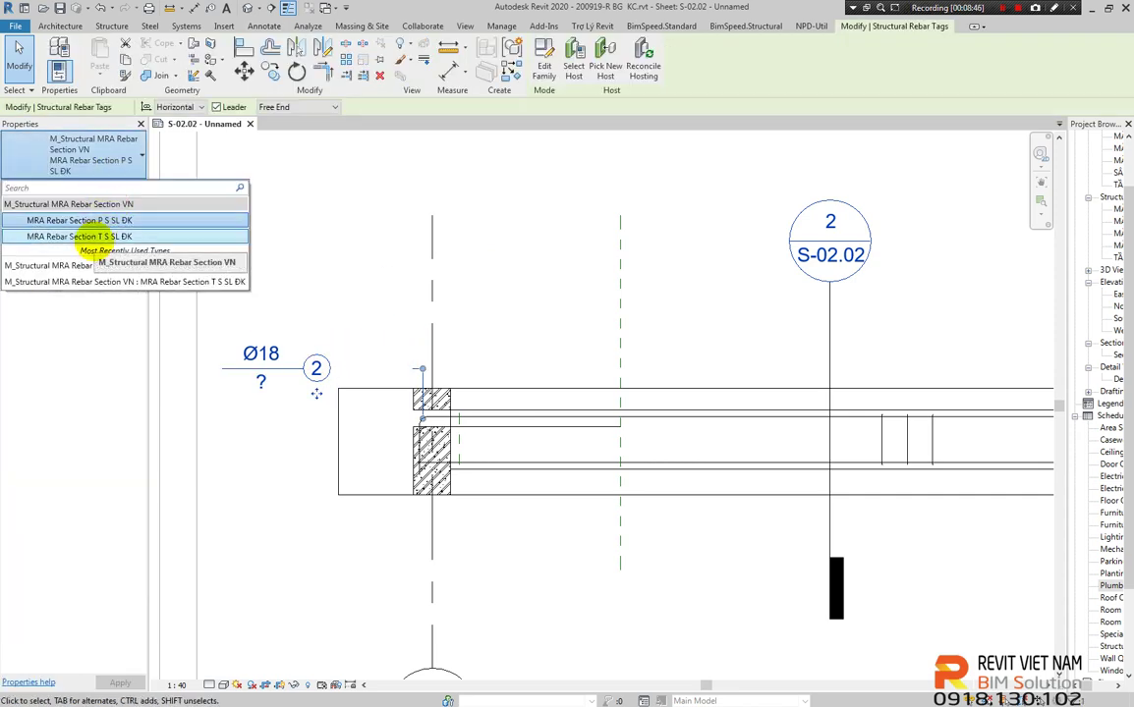
left_click(326, 285)
left_click(339, 358)
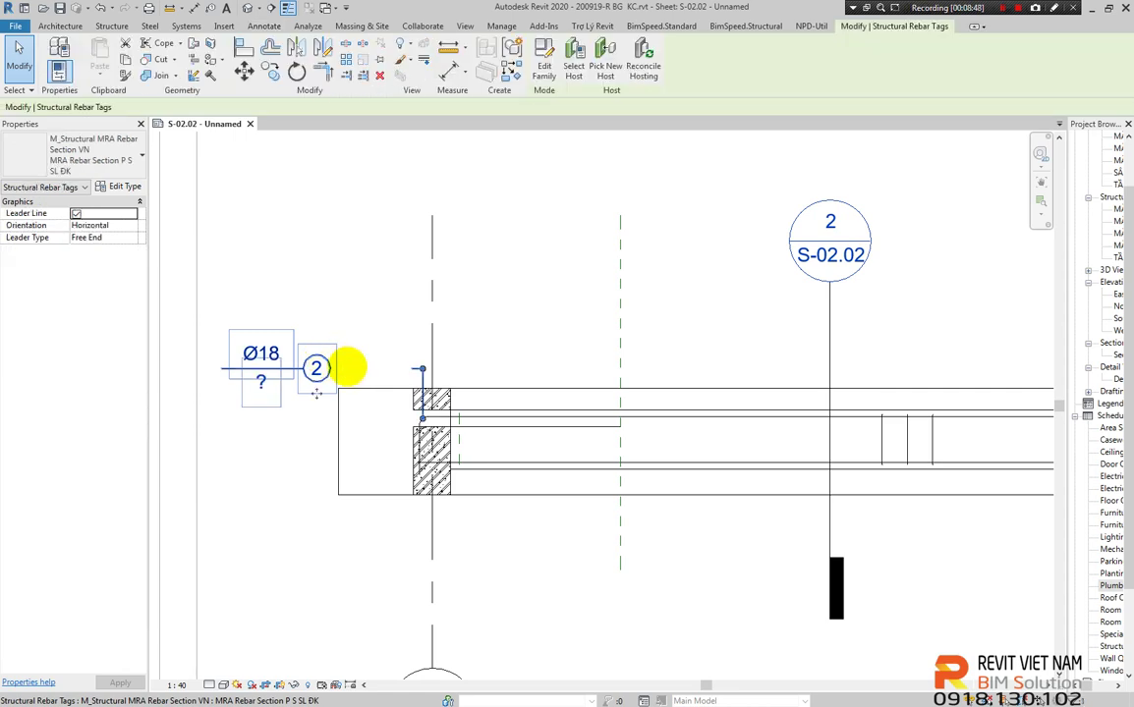
left_click(494, 293)
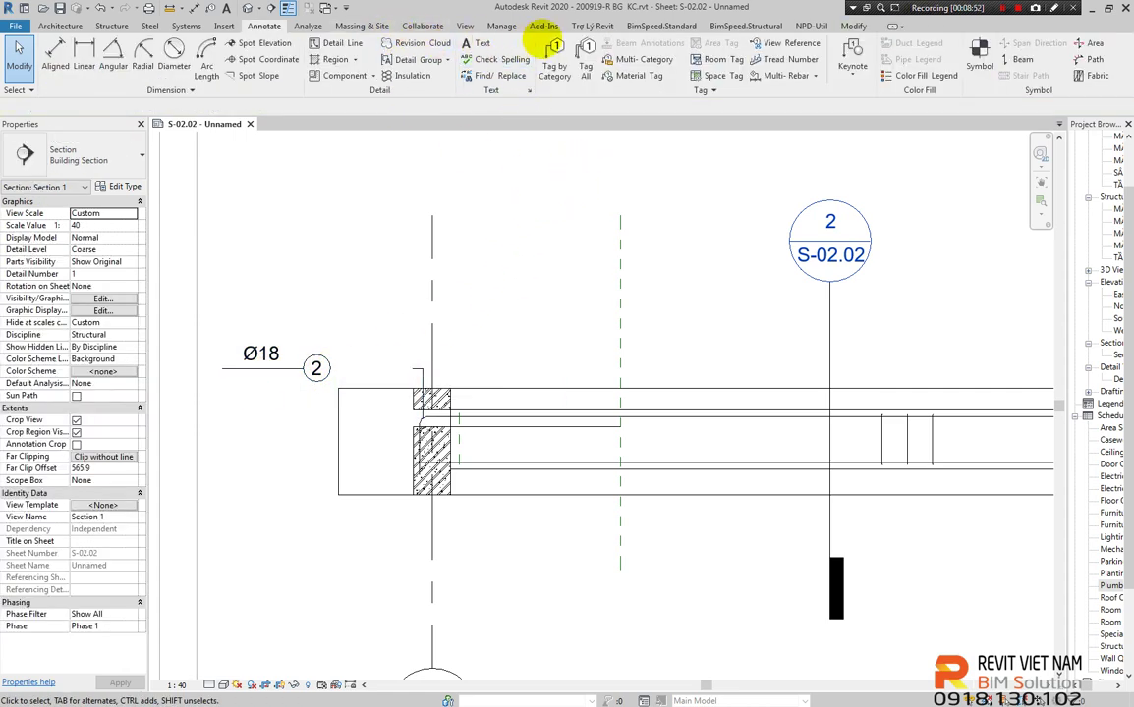
left_click(226, 25)
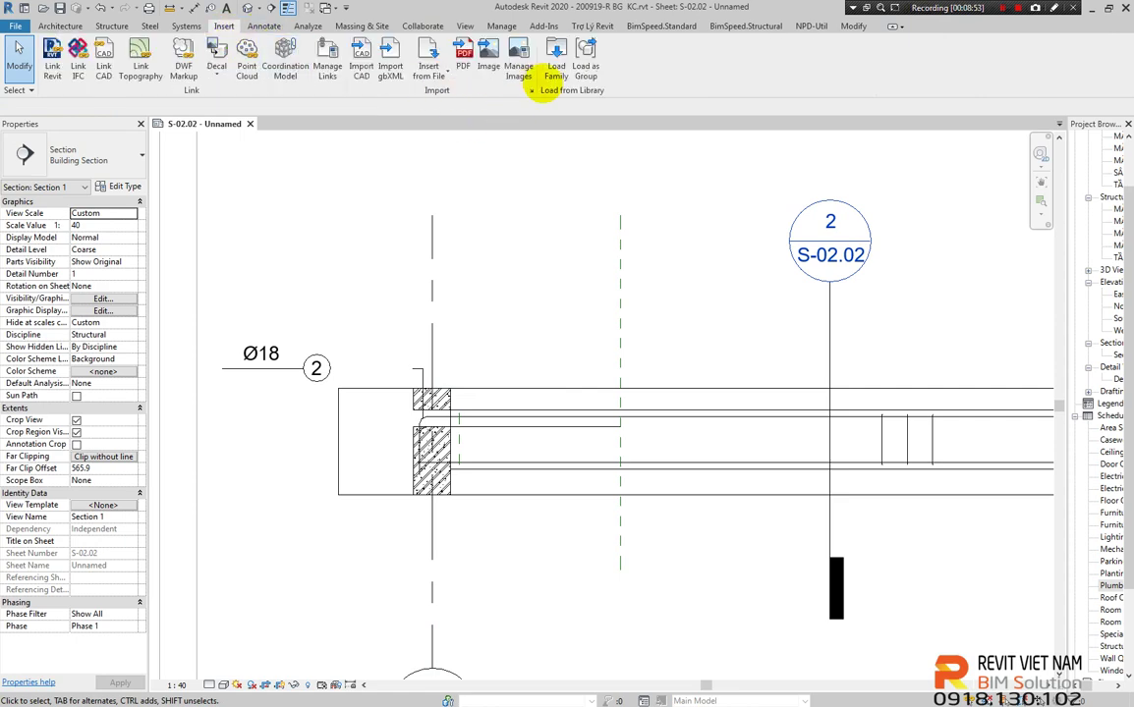
Load the hoc tag thep VN.rfa tag family into the project
left_click(556, 65)
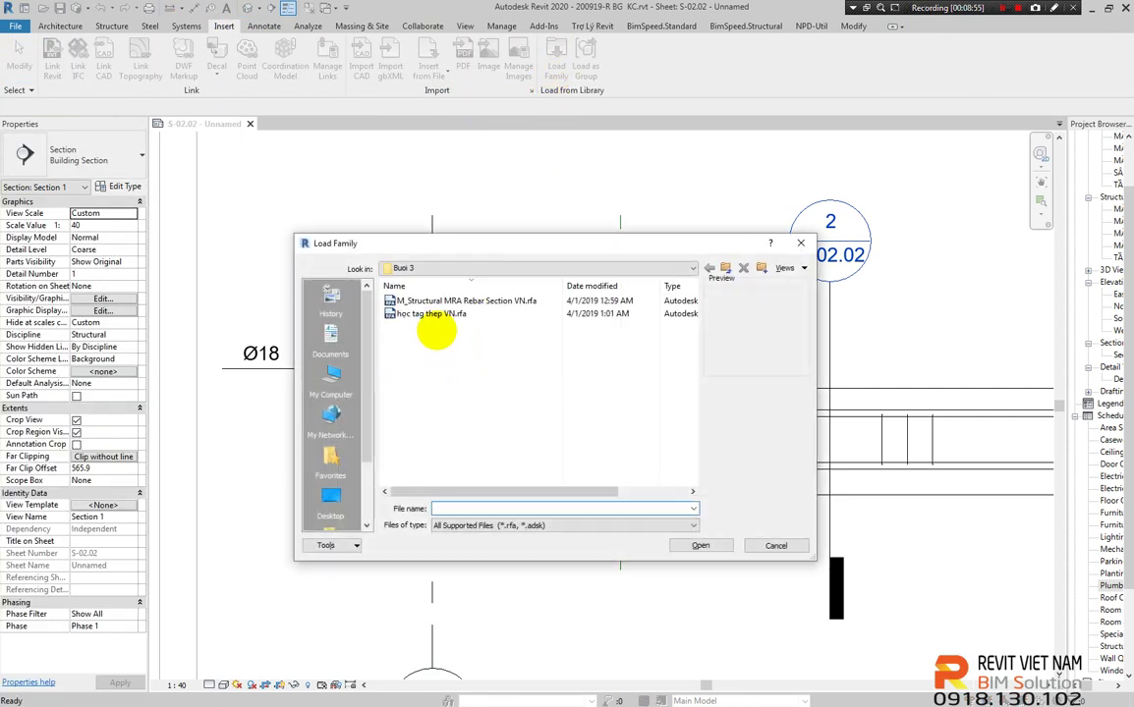
left_click(431, 314)
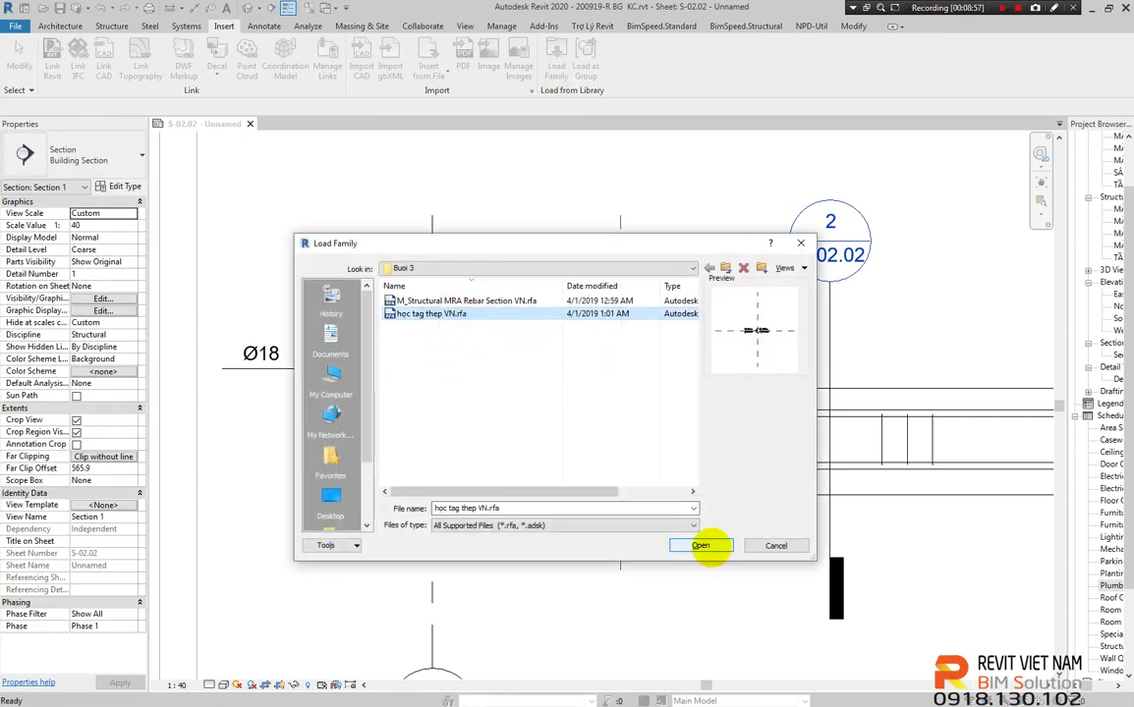
left_click(701, 546)
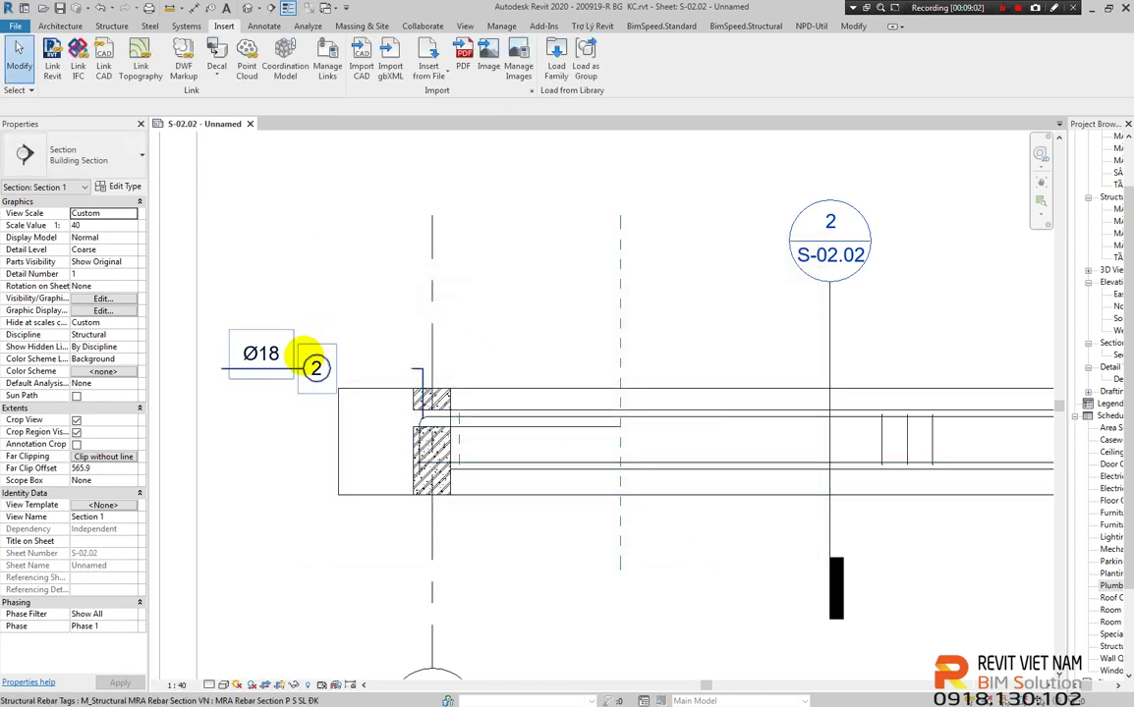
Change the Ø18 rebar tag to the hoc tag thep VN T S SL & ĐK type, reading 2 Ø18
left_click(306, 362)
left_click(109, 167)
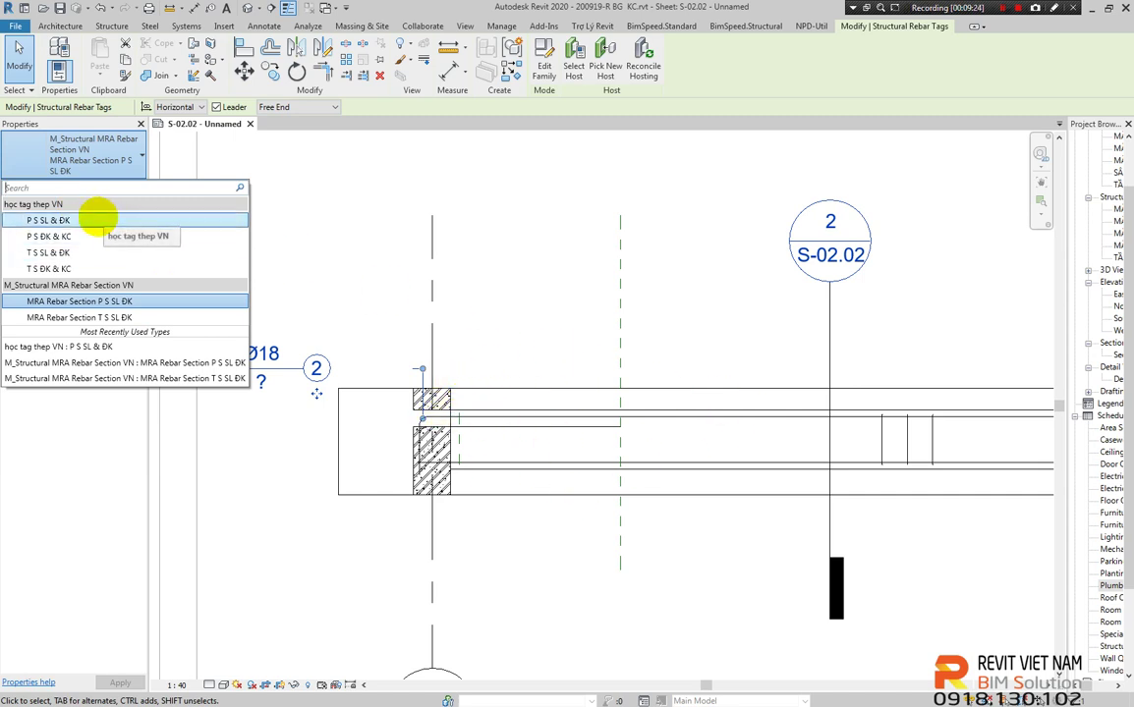
left_click(96, 220)
left_click(128, 156)
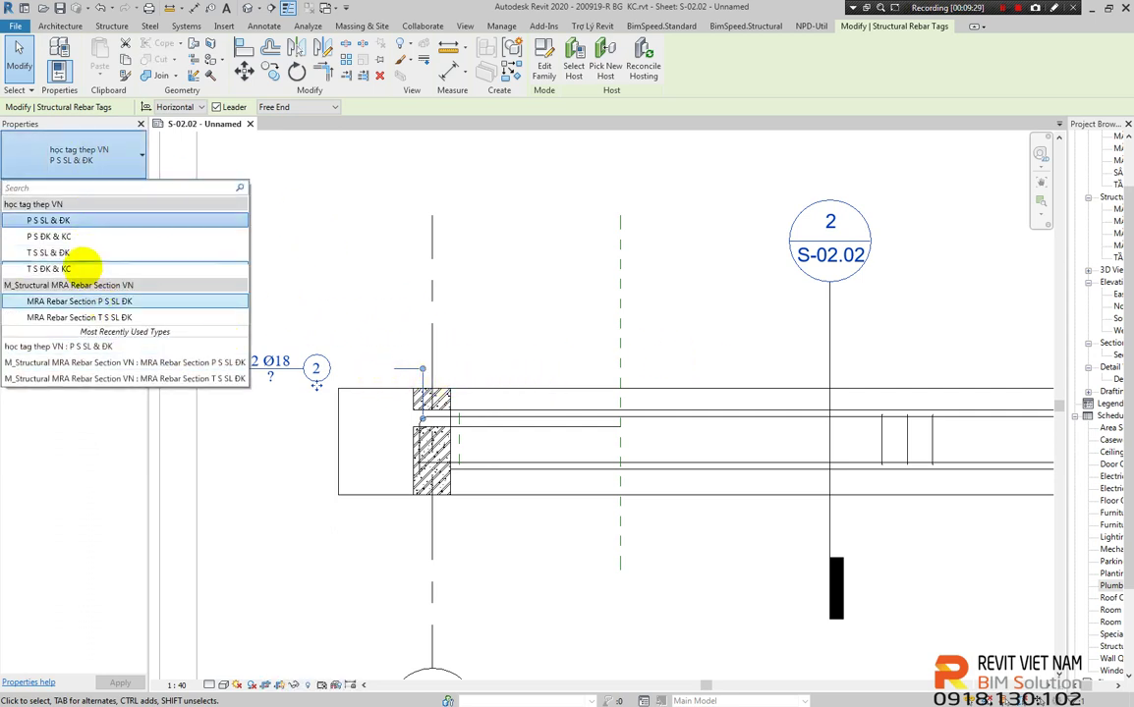
left_click(83, 253)
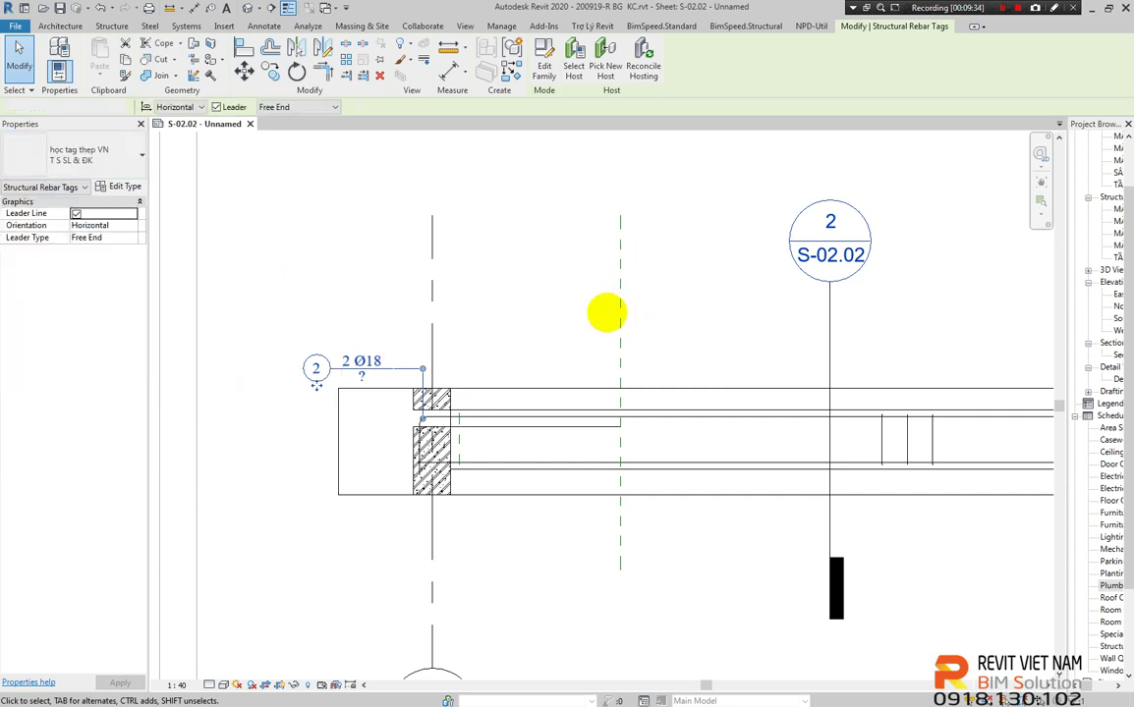
Drag the 2 Ø18 tag's leader elbow so the leader slants down to the top bar
key("Escape")
scroll(415, 382, "up", 2)
scroll(383, 372, "up", 1)
left_click(389, 367)
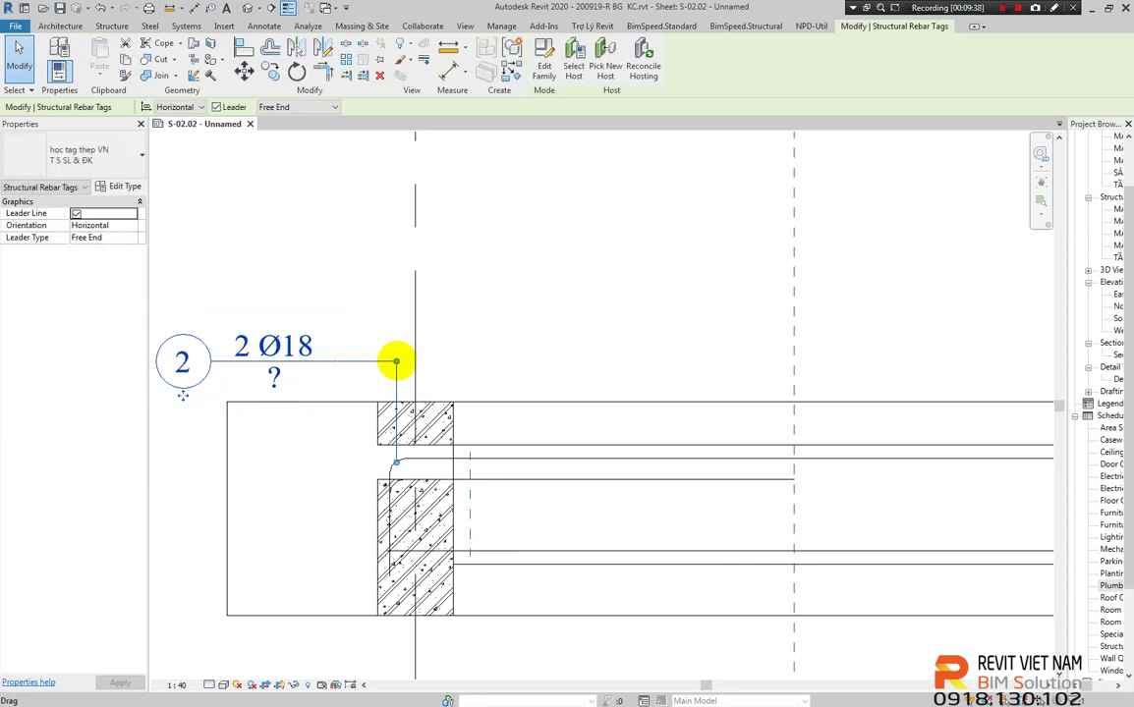
left_click_drag(393, 361, 364, 359)
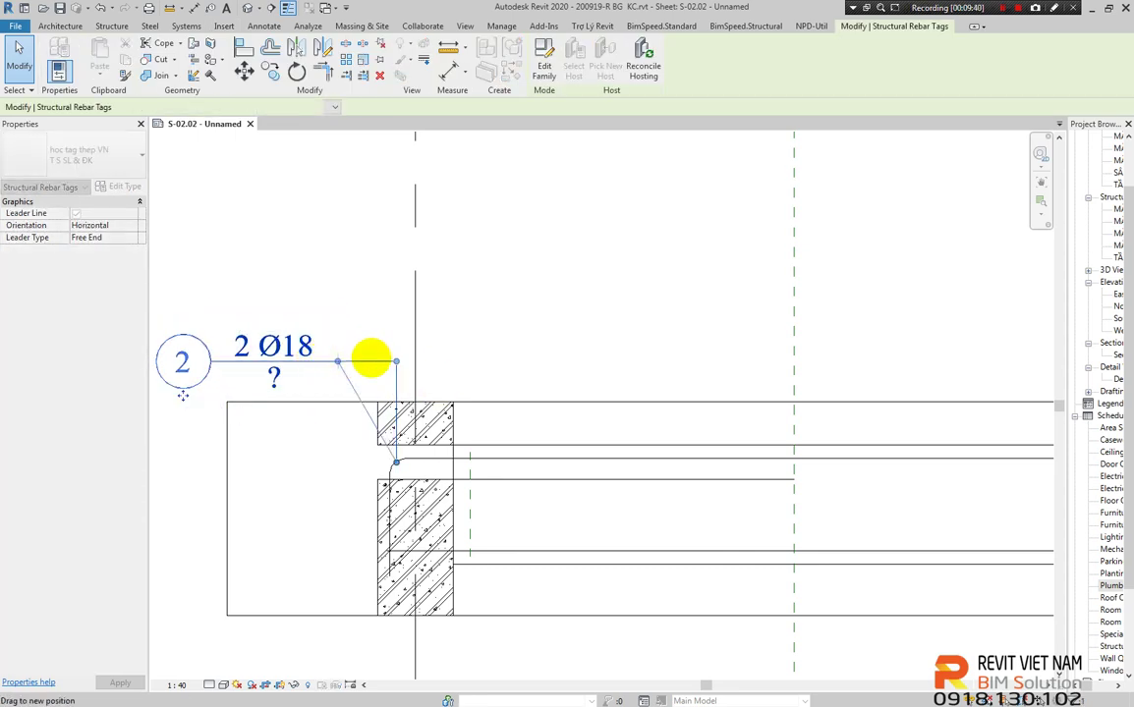
left_click(494, 347)
Pan to the tagged beam end, cancel a TG attempt, and reselect the 2 Ø18 tag
scroll(493, 347, "down", 1)
mouse_move(557, 336)
middle_mouse_down()
mouse_move(533, 322)
mouse_move(585, 346)
middle_mouse_up()
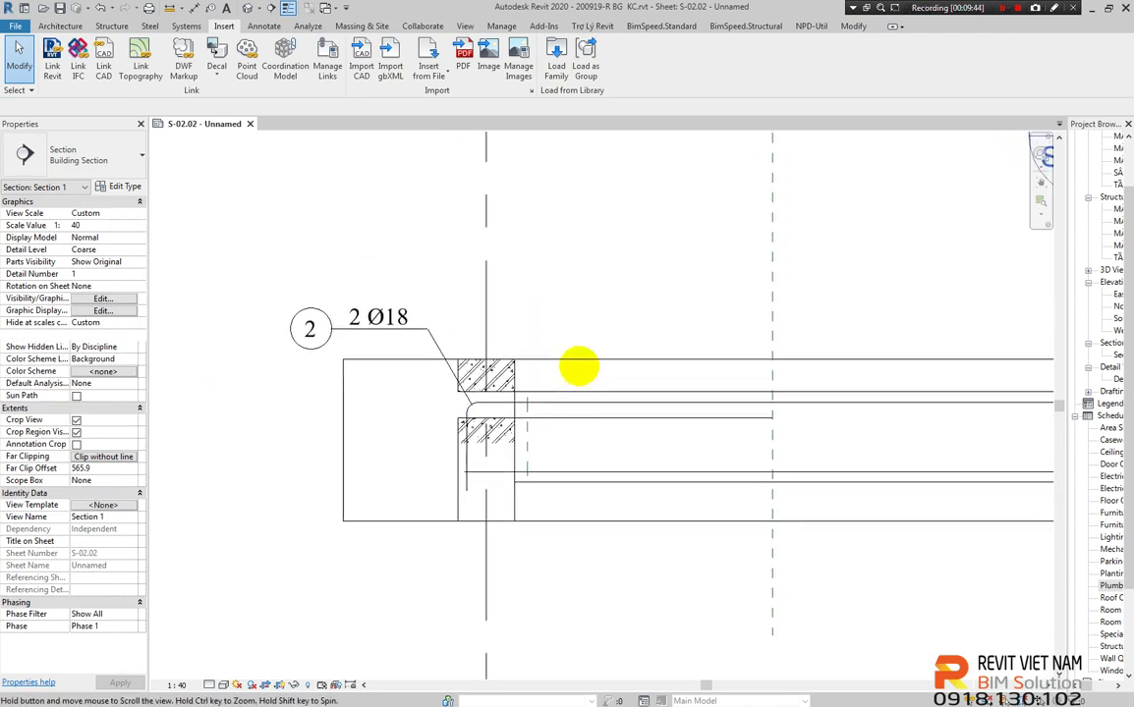
key("t")
key("g")
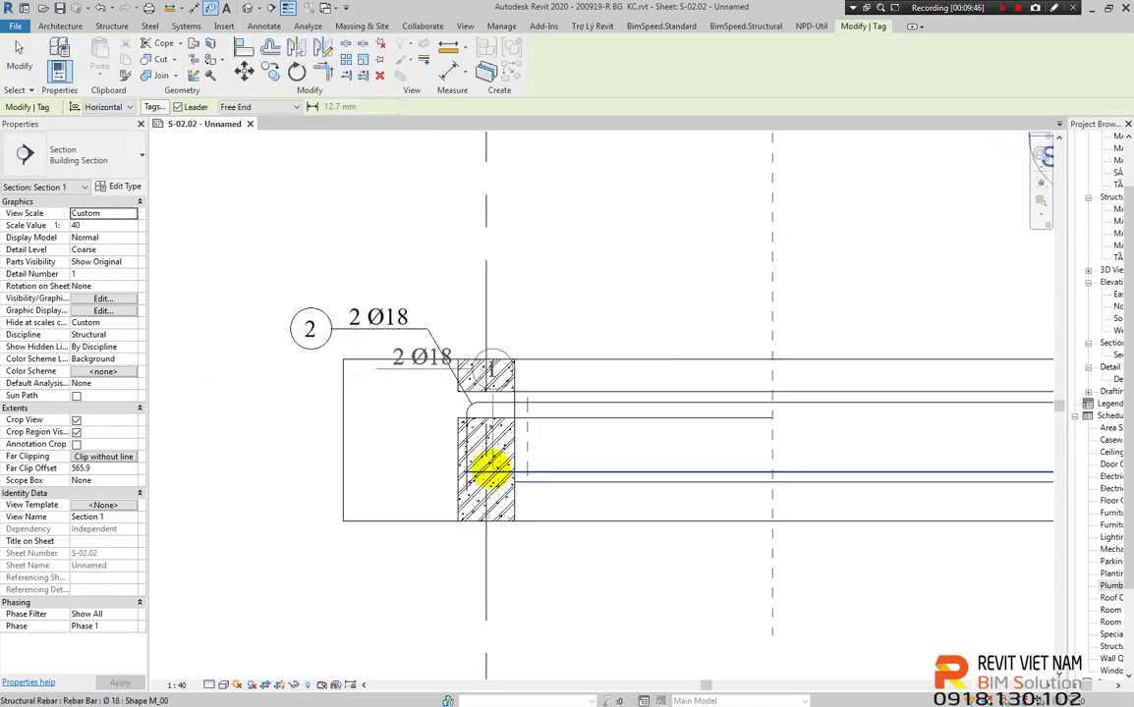
scroll(531, 329, "down", 2)
key("Escape")
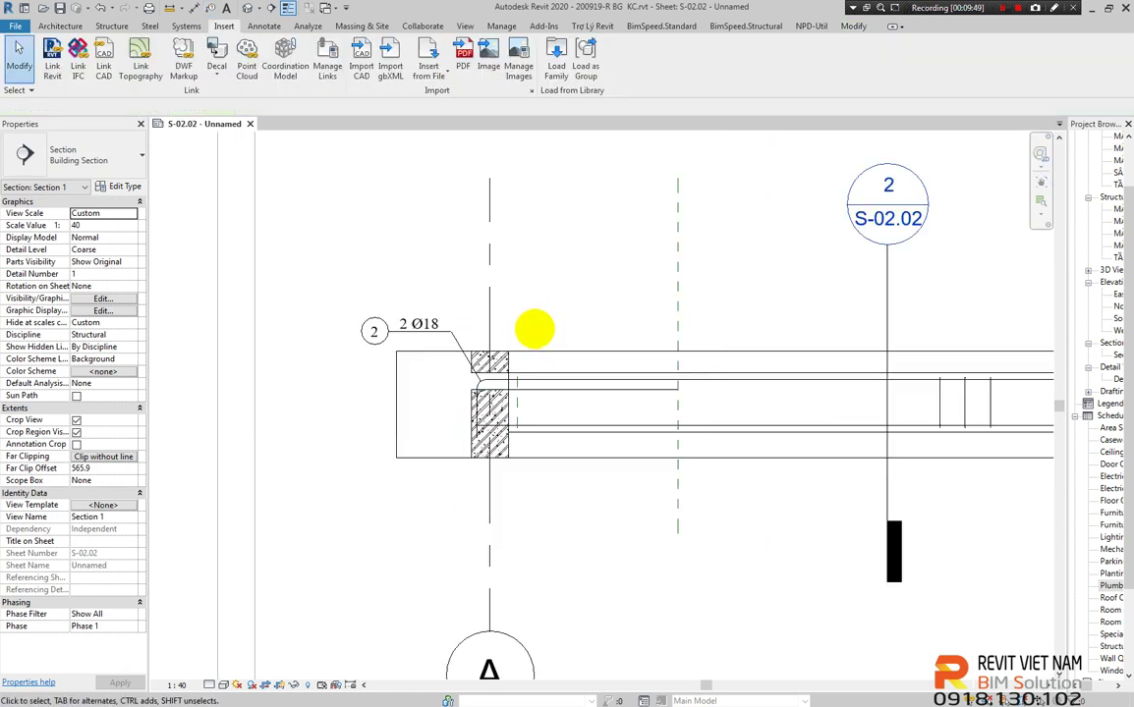
left_click(419, 326)
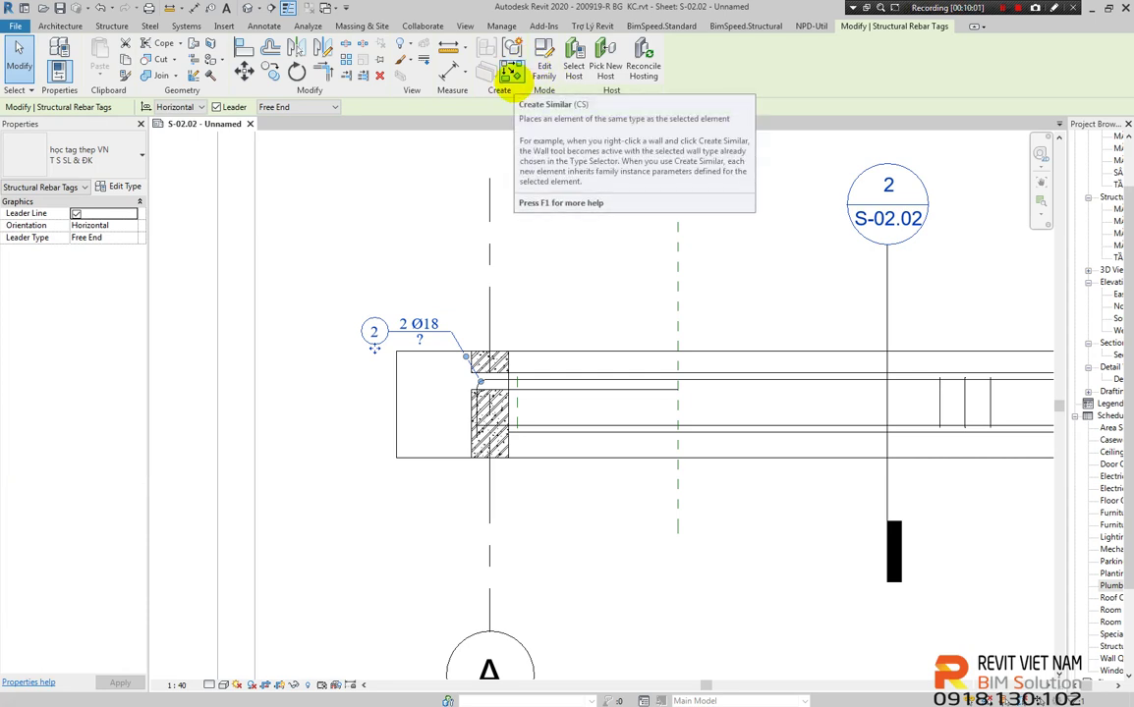
Tag the beam's bottom bar with a matching 2 Ø18 tag, bubble 1, placed at the lower left
left_click(512, 74)
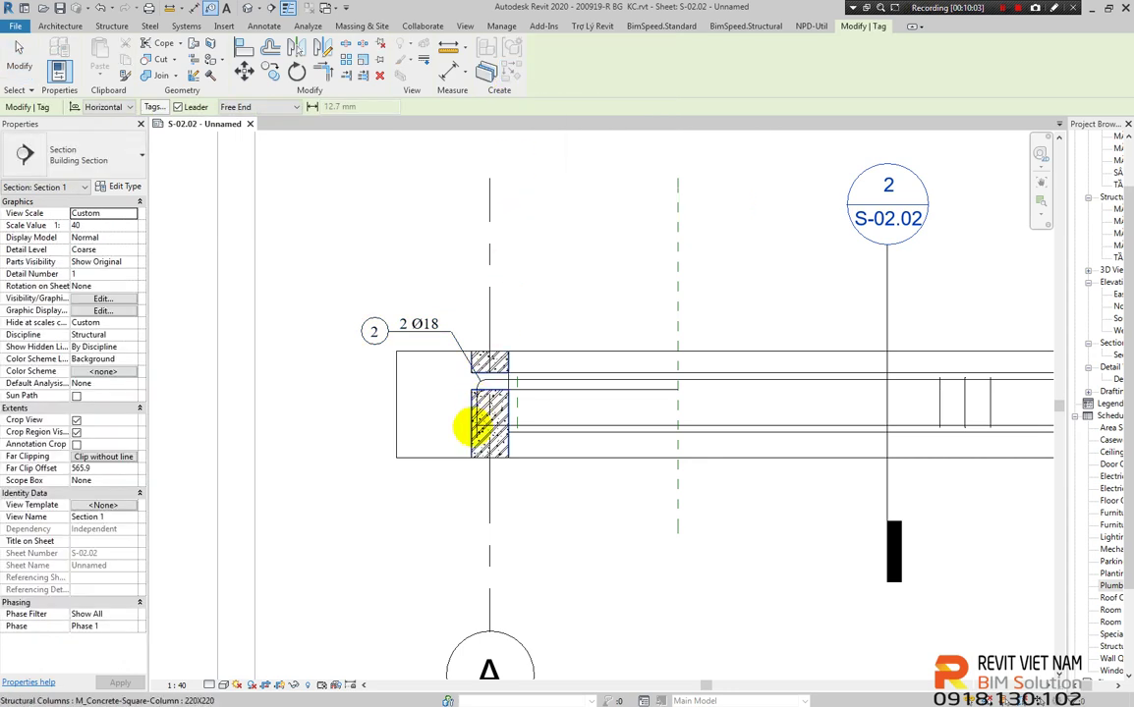
scroll(476, 425, "up", 2)
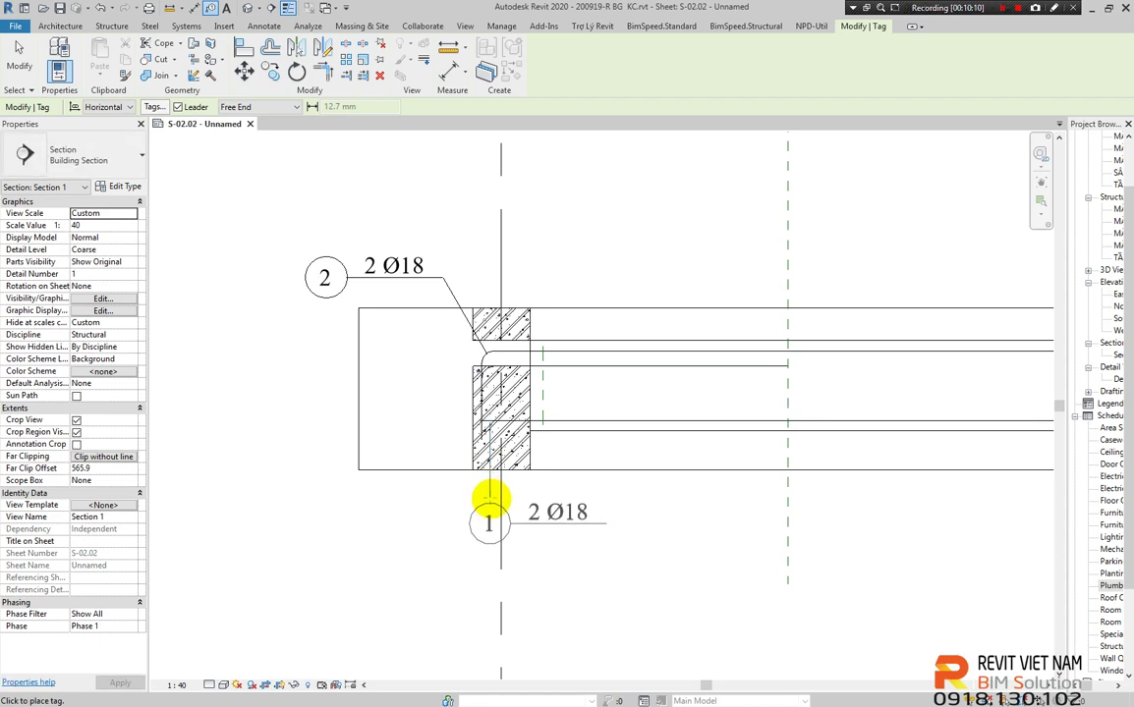
left_click(449, 491)
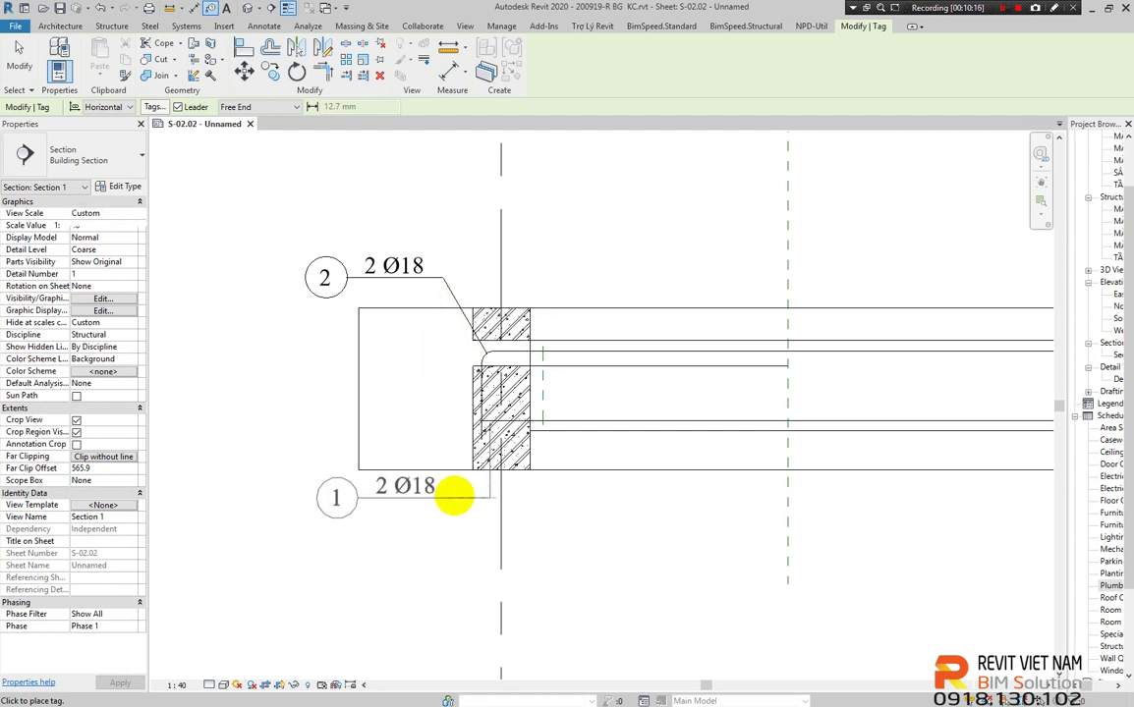
left_click(445, 493)
key("Escape")
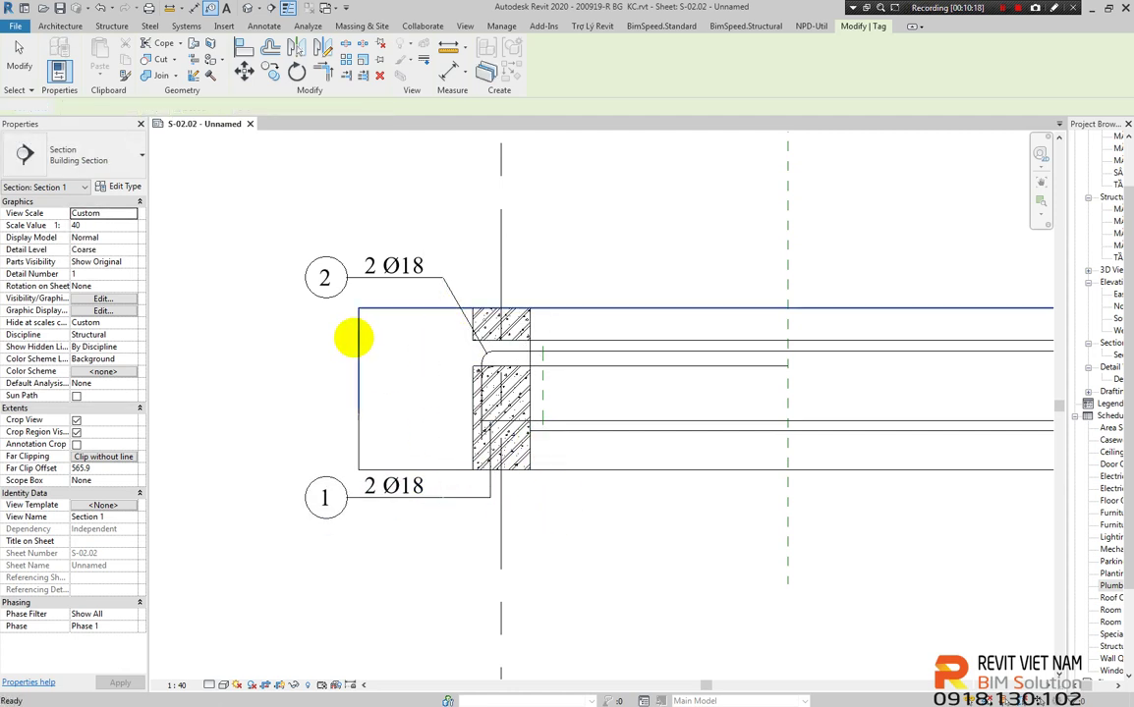
key("Escape")
Pull the section's left crop edge in to the beam end
left_click(358, 390)
left_click_drag(359, 390, 450, 398)
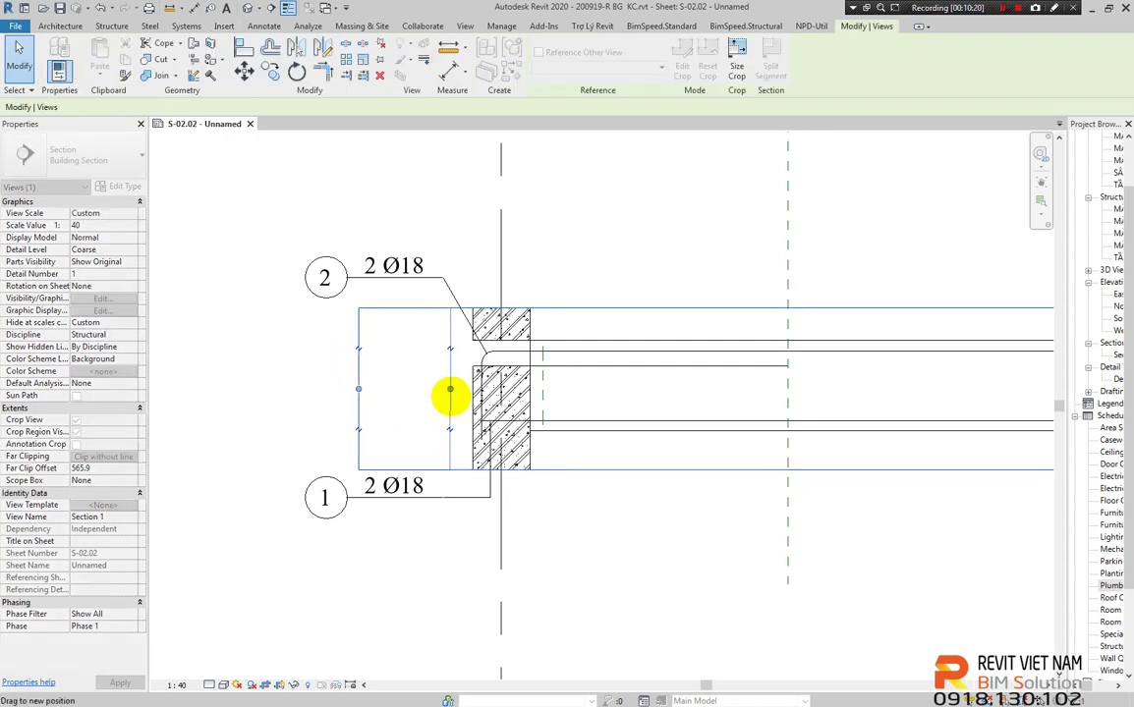
key("Escape")
Add a 350 aligned dimension for the beam depth on its left side using DI
key("d")
key("a")
key("Escape")
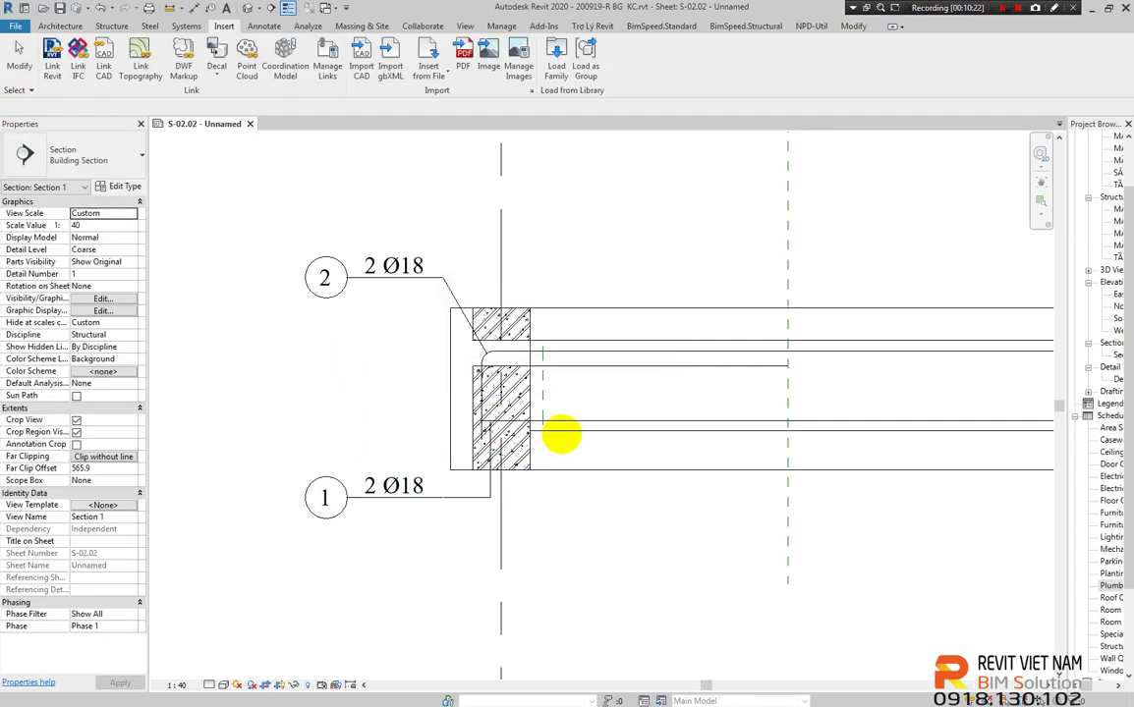
key("d")
key("i")
left_click(565, 430)
left_click(607, 341)
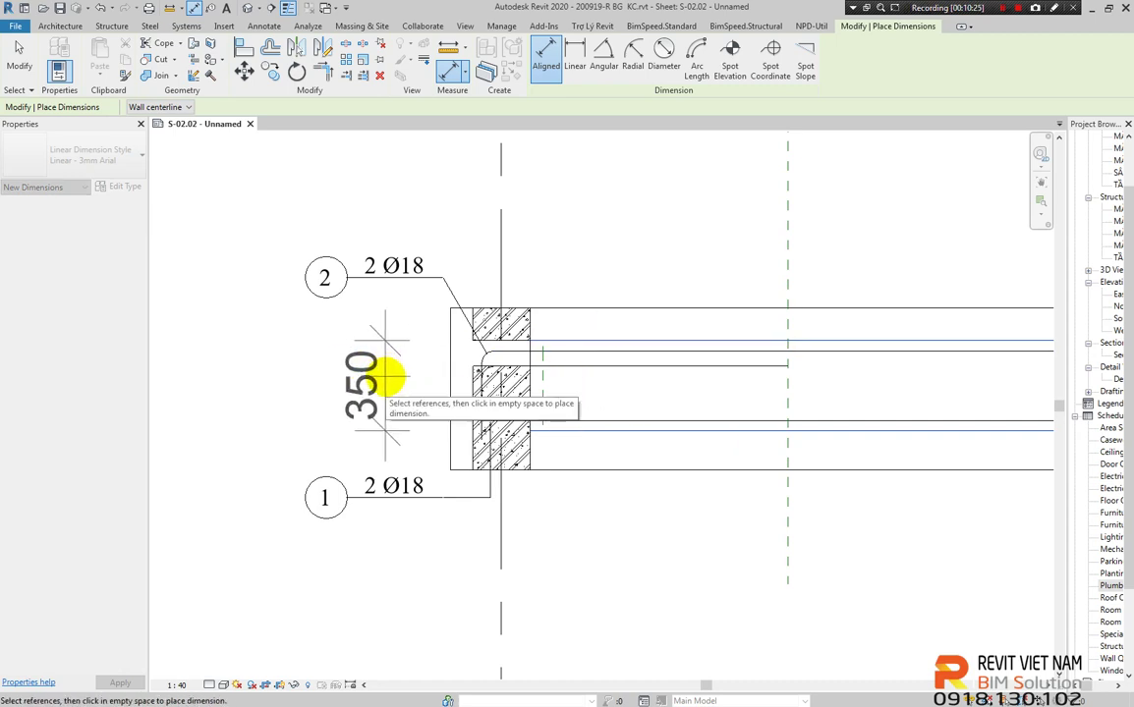
left_click(390, 393)
scroll(360, 439, "down", 2)
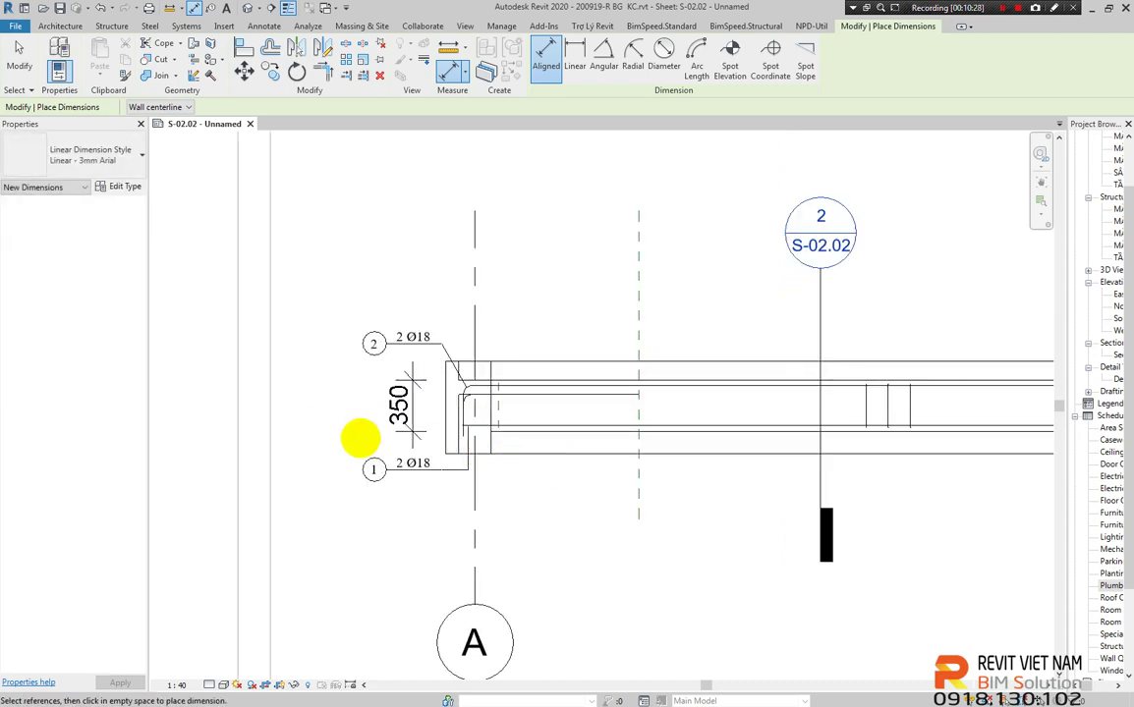
scroll(359, 438, "down", 2)
scroll(307, 438, "down", 2)
key("Escape")
key("Escape")
Tag the stirrup rebar with a tag placed above it using TG
scroll(410, 417, "up", 2)
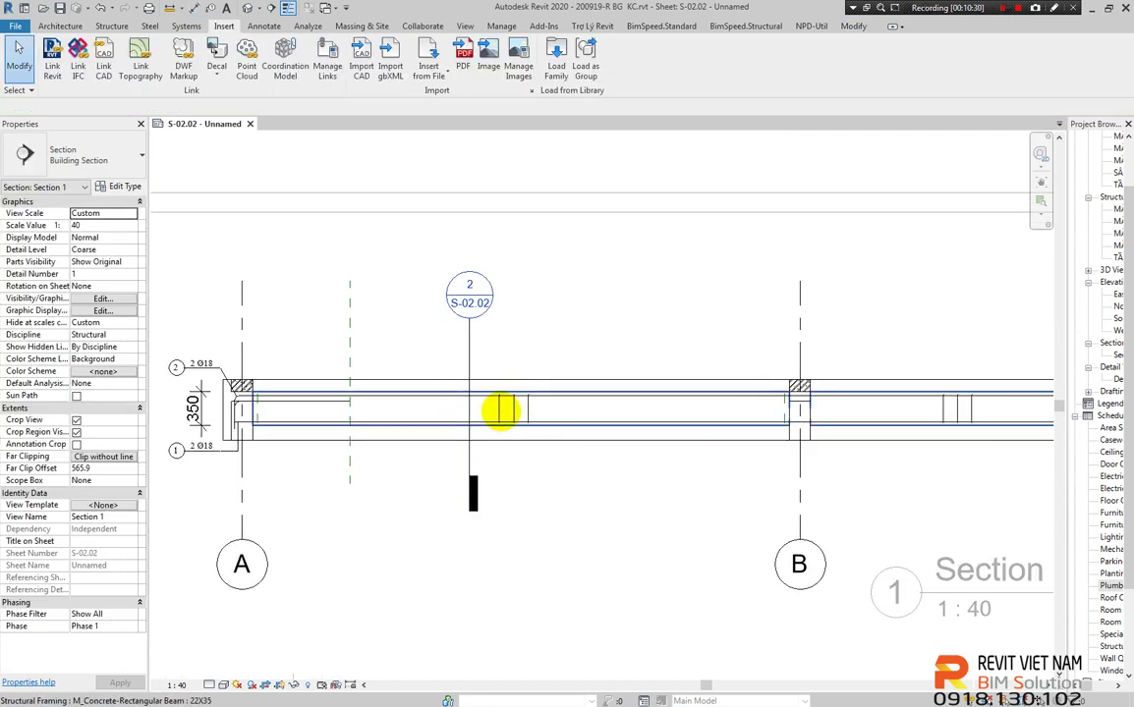
scroll(501, 411, "up", 2)
key("t")
key("g")
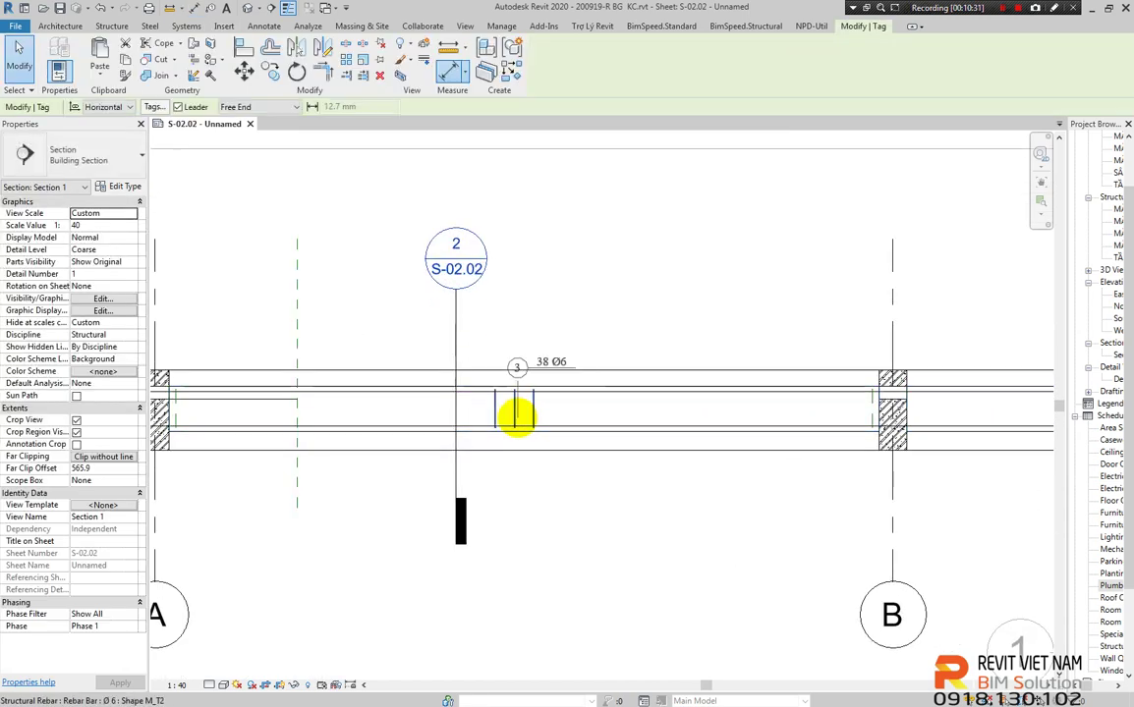
scroll(515, 416, "up", 1)
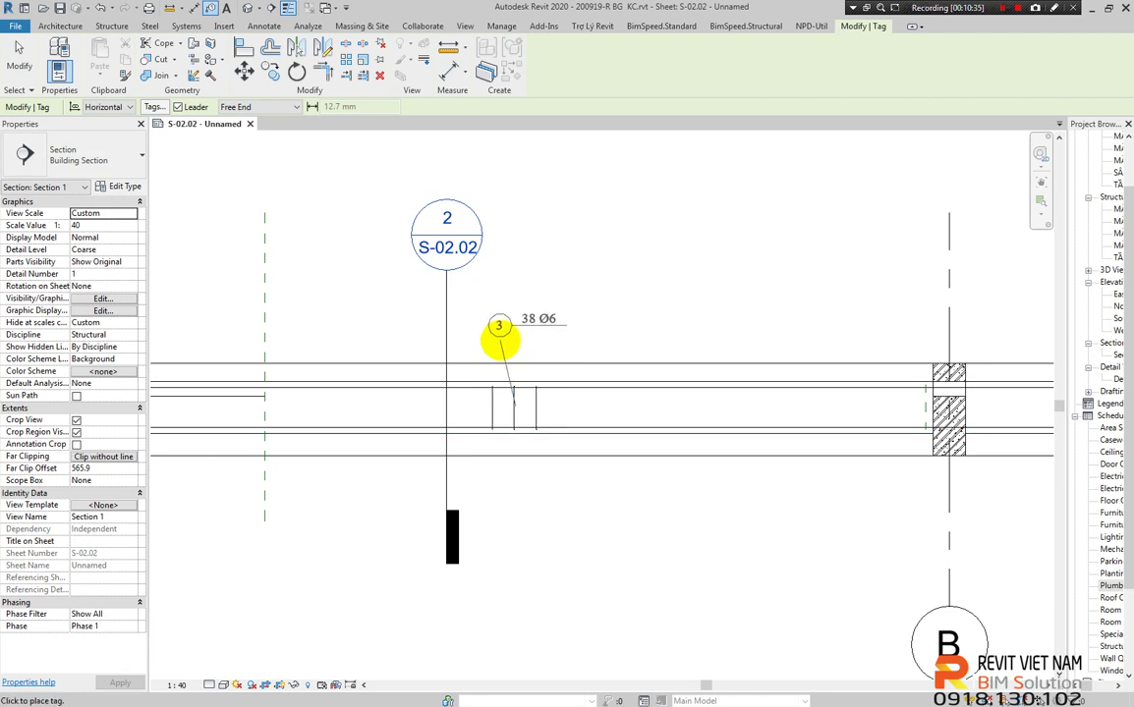
left_click(500, 338)
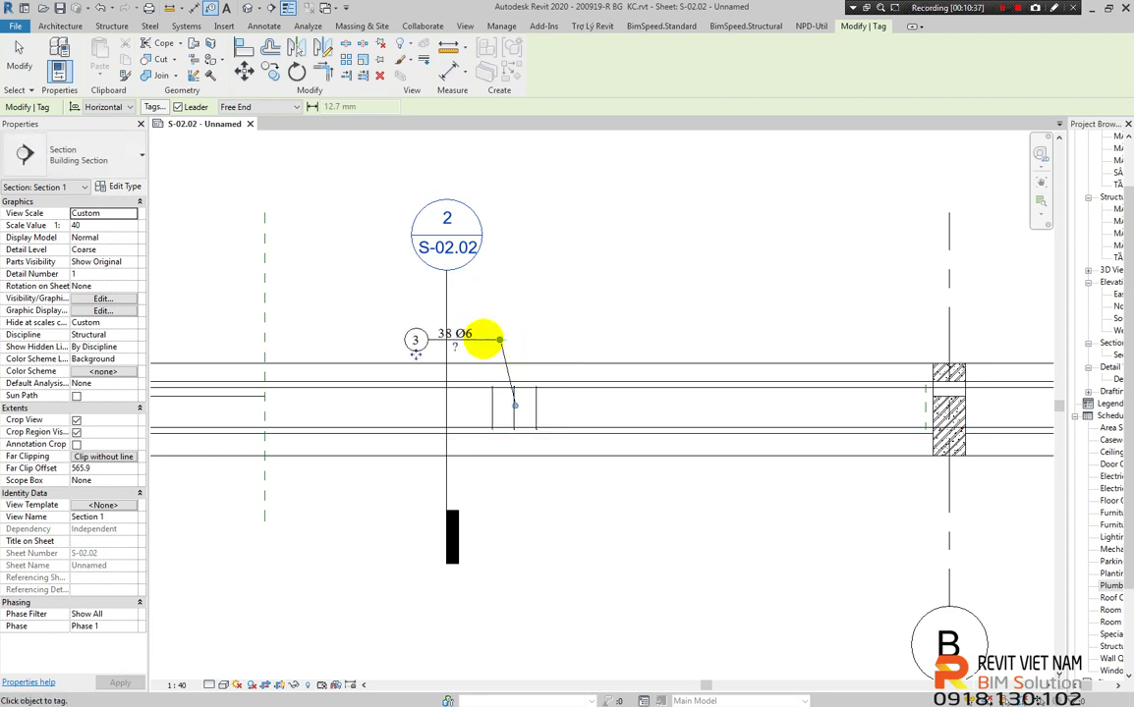
key("Escape")
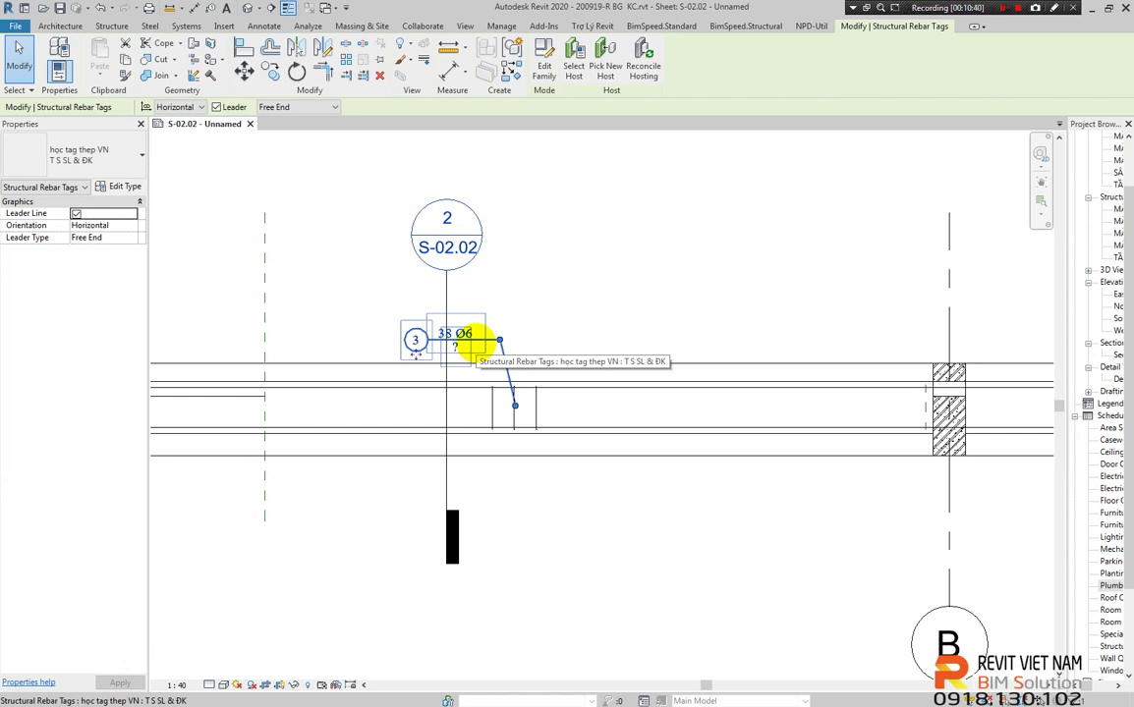
Change the stirrup tag to type T S ĐK & KC so it reads Ø6 a150
left_click(120, 152)
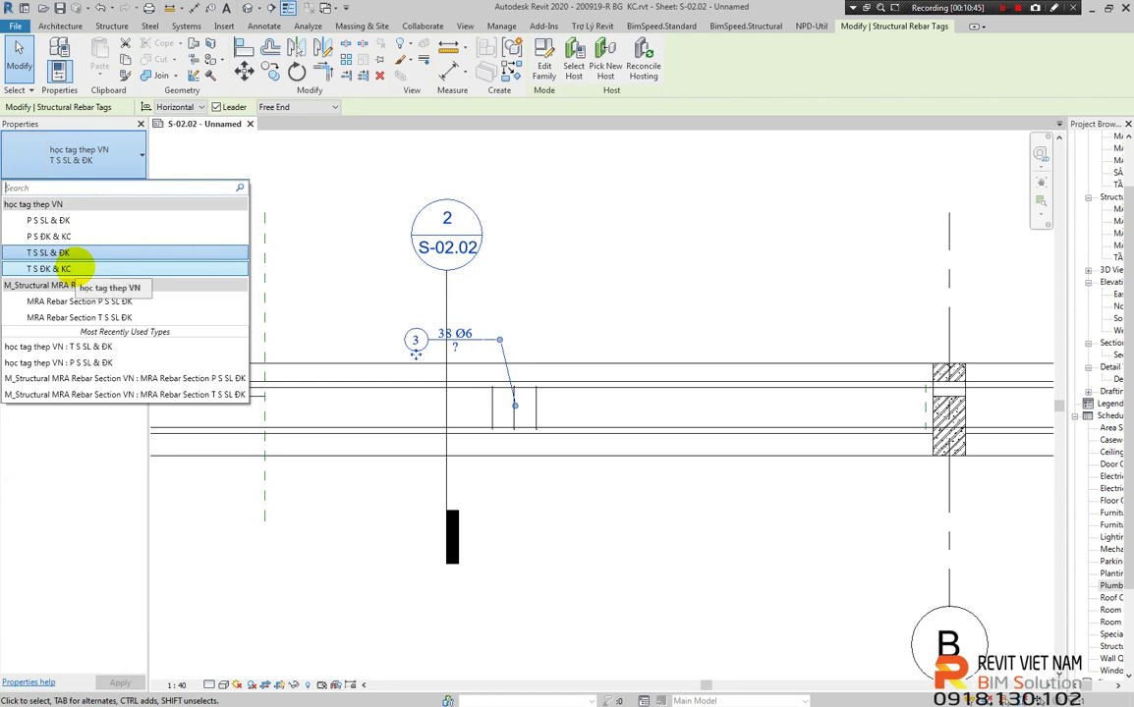
left_click(59, 268)
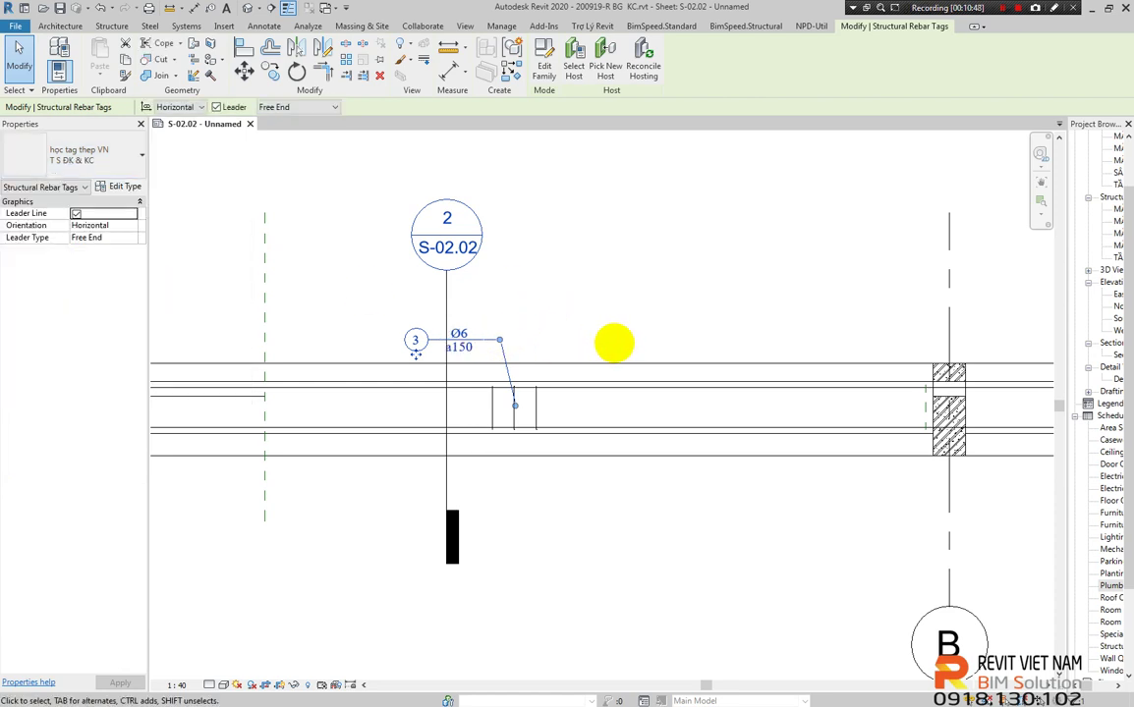
scroll(385, 313, "down", 2)
scroll(400, 367, "down", 1)
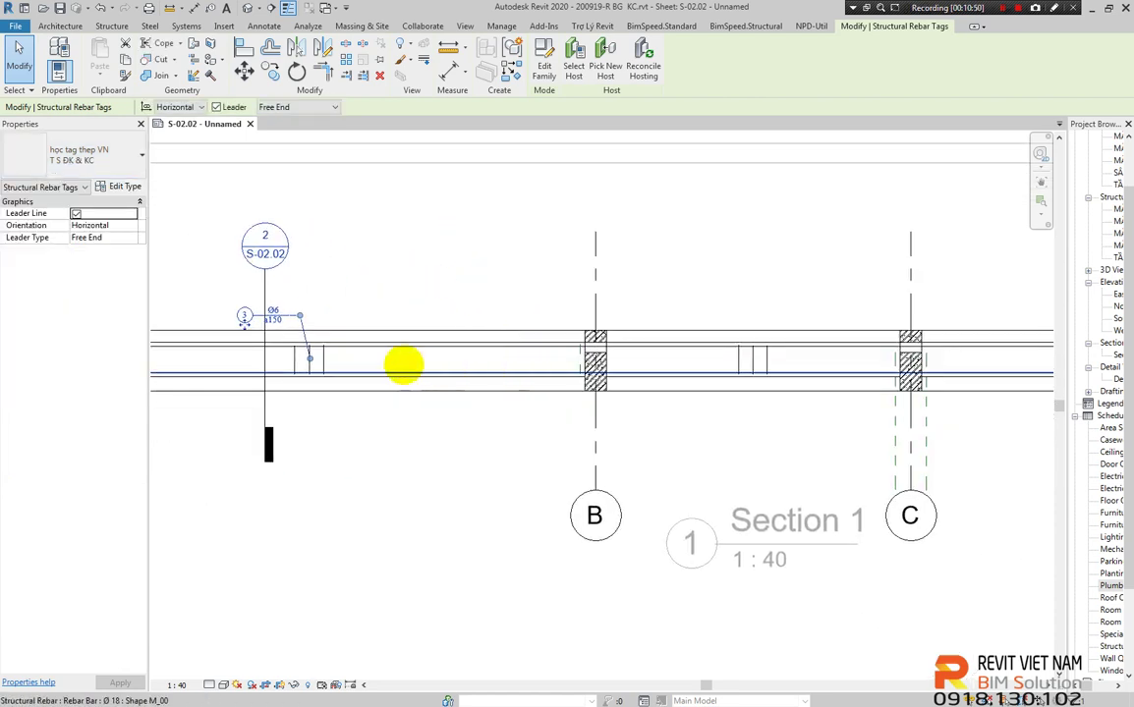
middle_click_drag(615, 351, 543, 349)
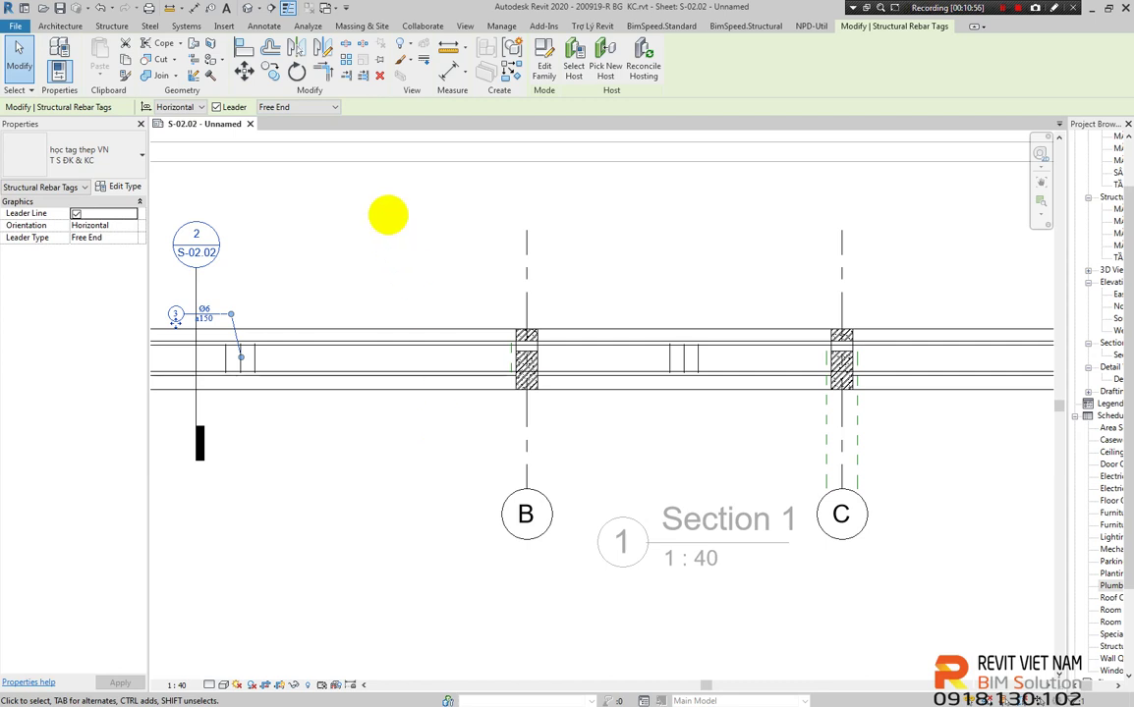
Switch to the Annotate ribbon tools
left_click(264, 26)
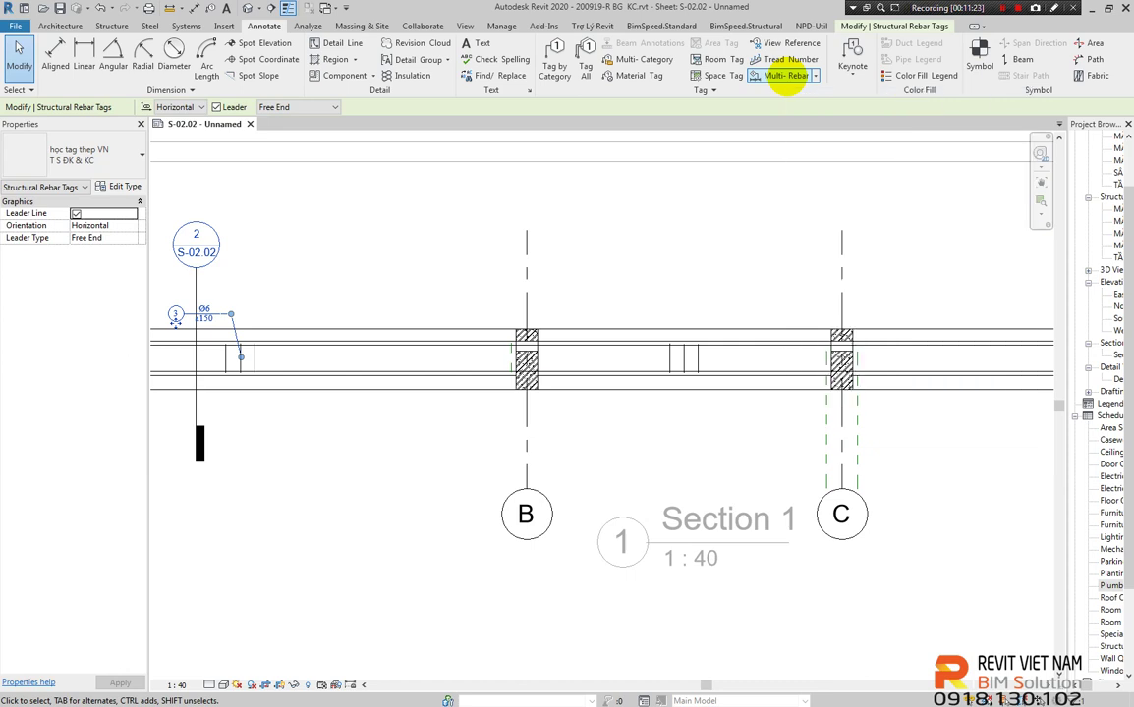
Start a Multi-Rebar annotation of type Structural Rebar and pick the stirrup rebar set
left_click(786, 76)
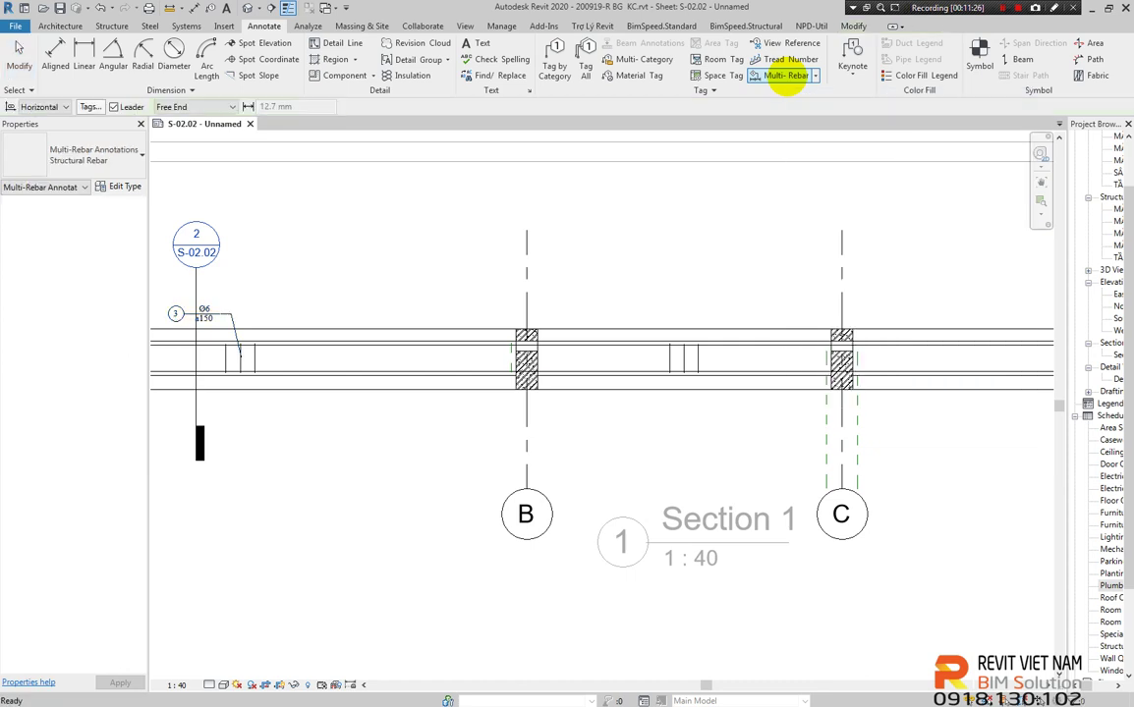
left_click(123, 159)
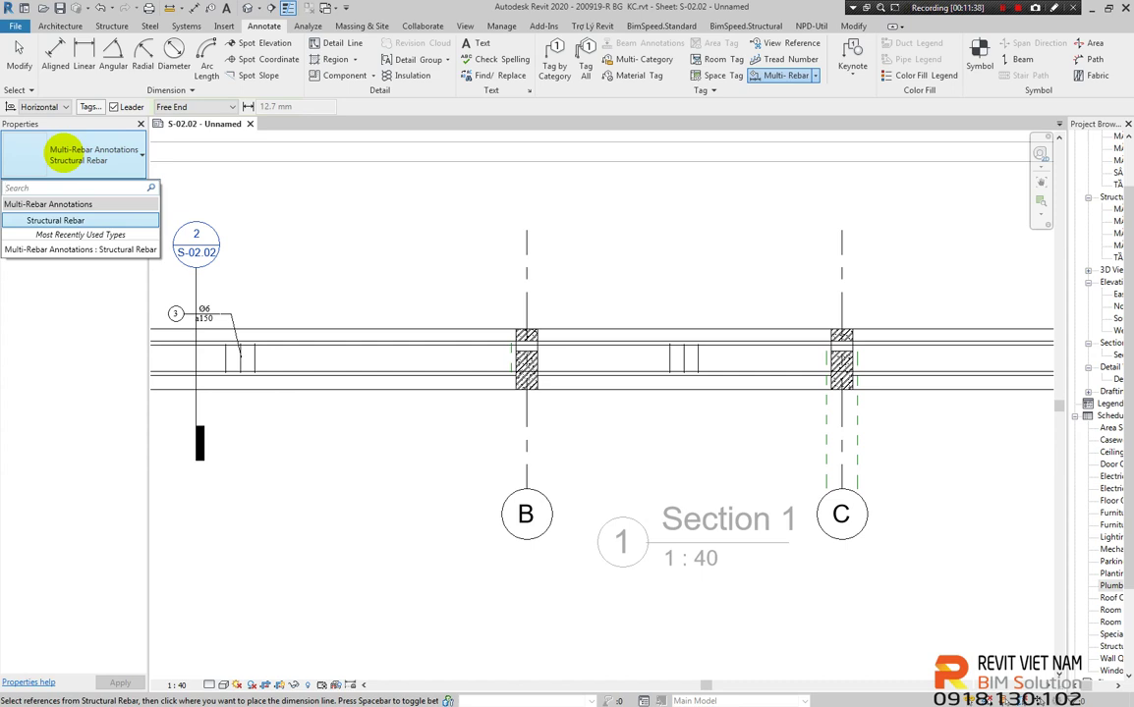
left_click(72, 155)
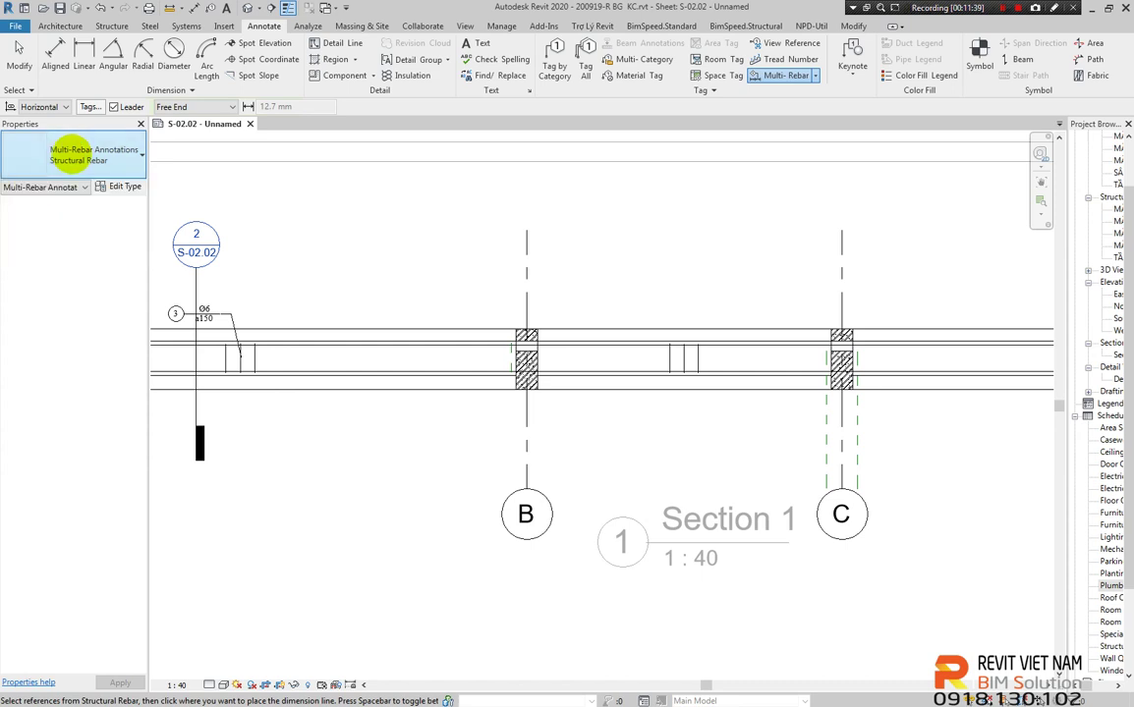
scroll(670, 345, "up", 3)
left_click(670, 344)
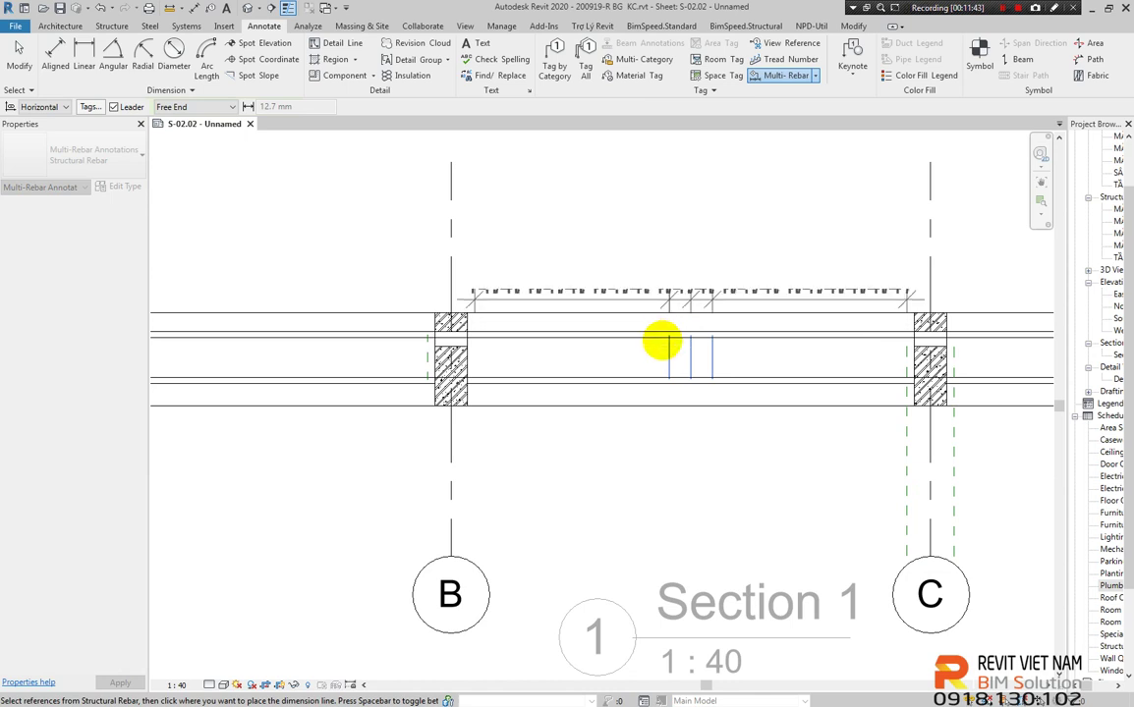
Place the 2930 annotation dimension above the beam between grids B and C
scroll(658, 346, "down", 2)
scroll(634, 315, "down", 1)
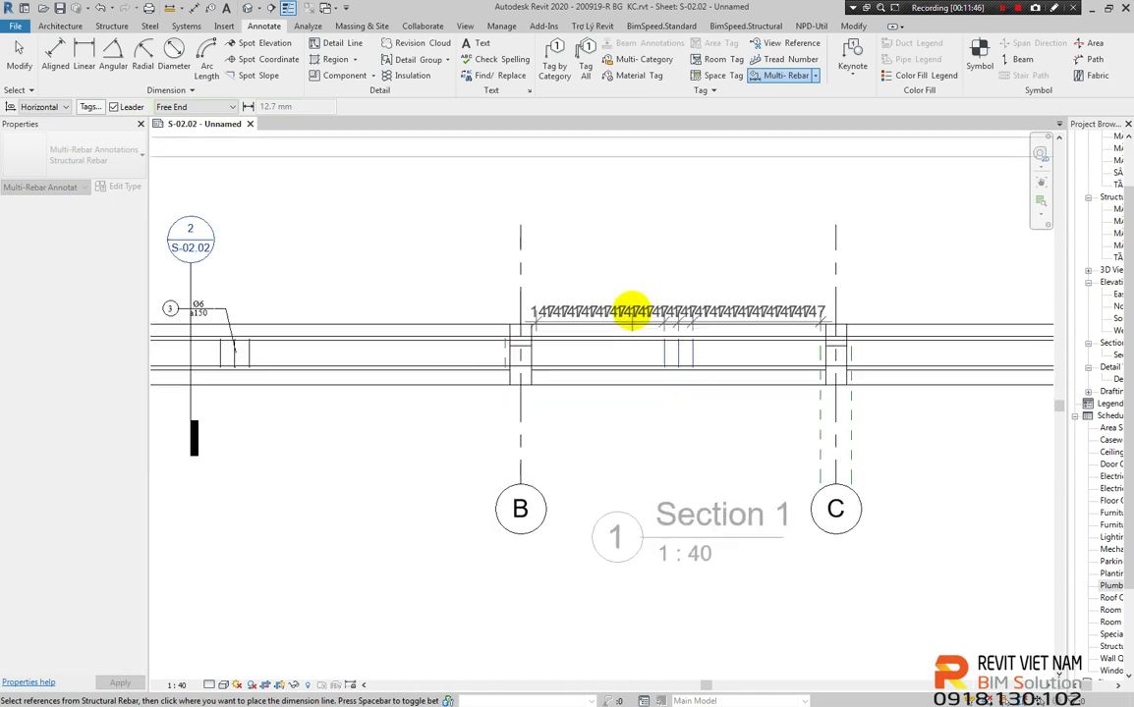
scroll(643, 305, "up", 1)
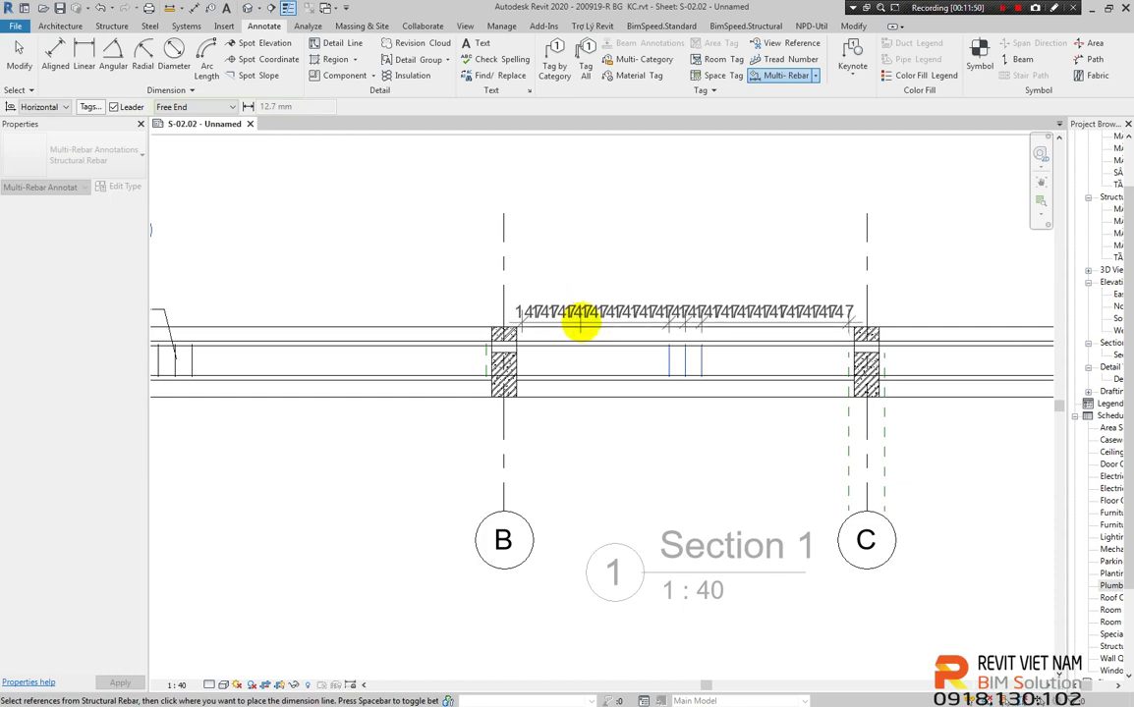
scroll(579, 323, "up", 2)
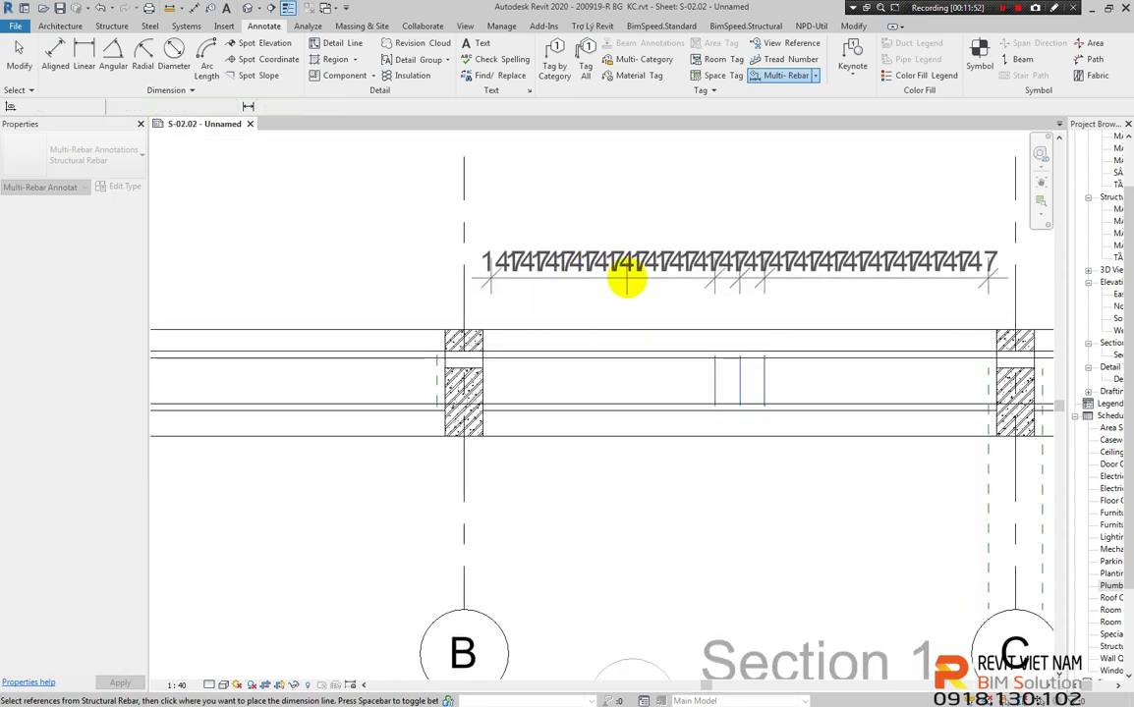
left_click(627, 282)
scroll(658, 309, "down", 3)
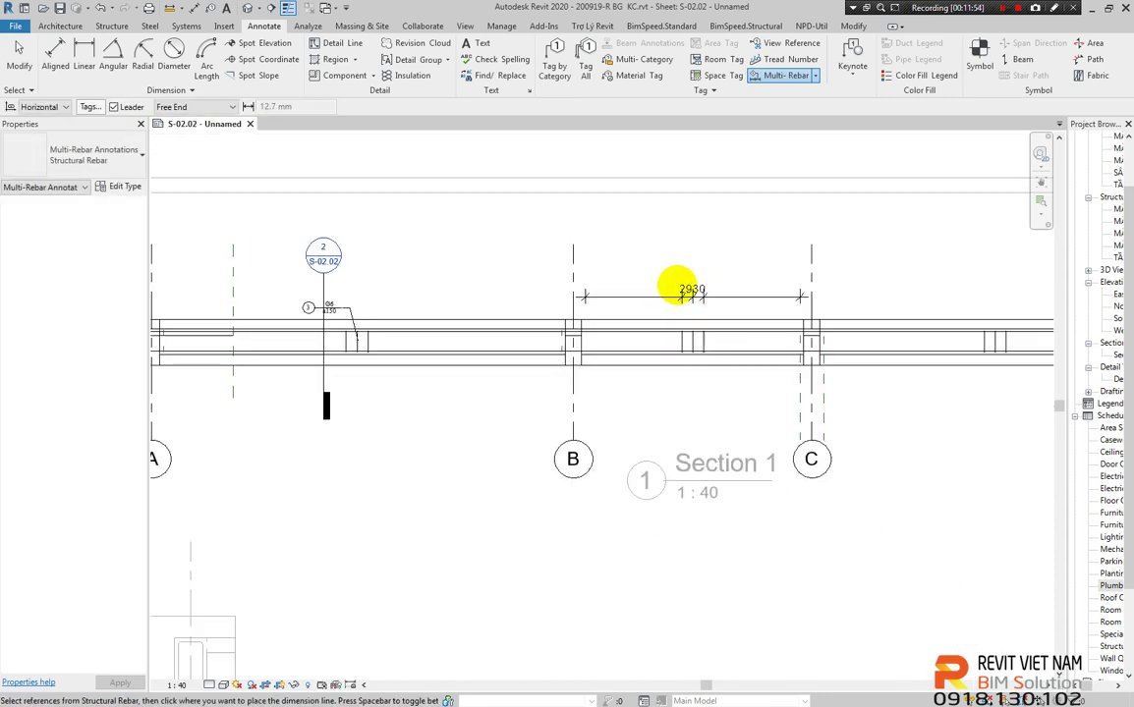
scroll(607, 324, "up", 2)
scroll(646, 354, "up", 1)
key("Escape")
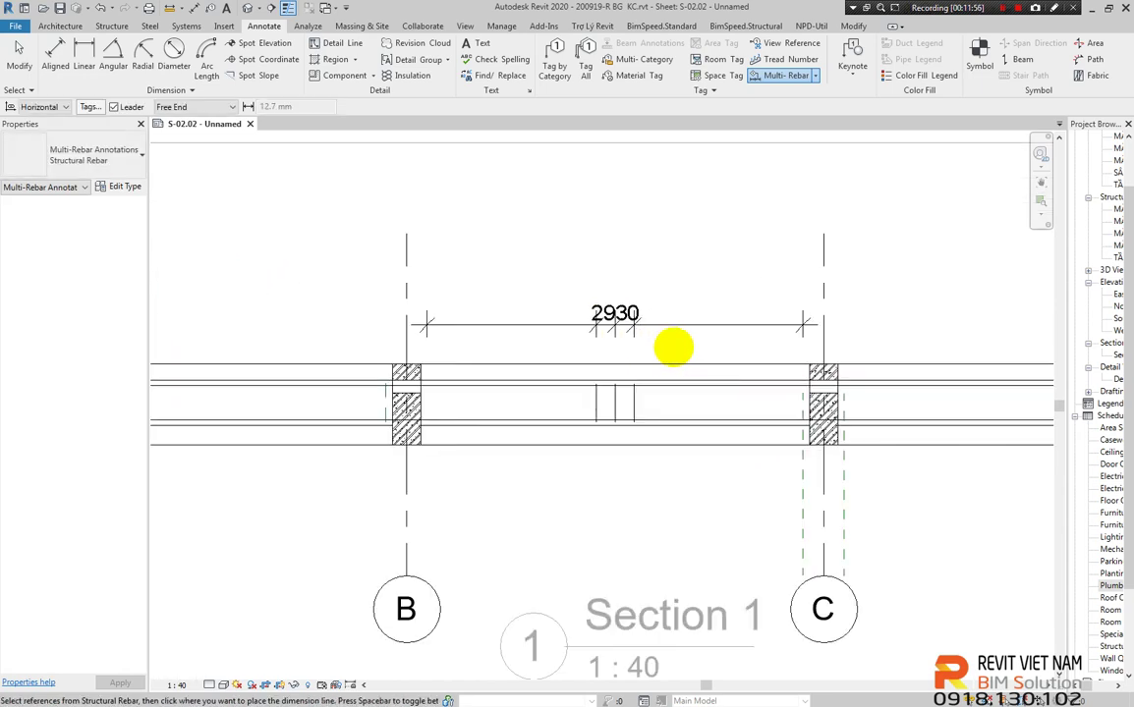
scroll(645, 345, "down", 2)
scroll(645, 344, "up", 1)
key("Escape")
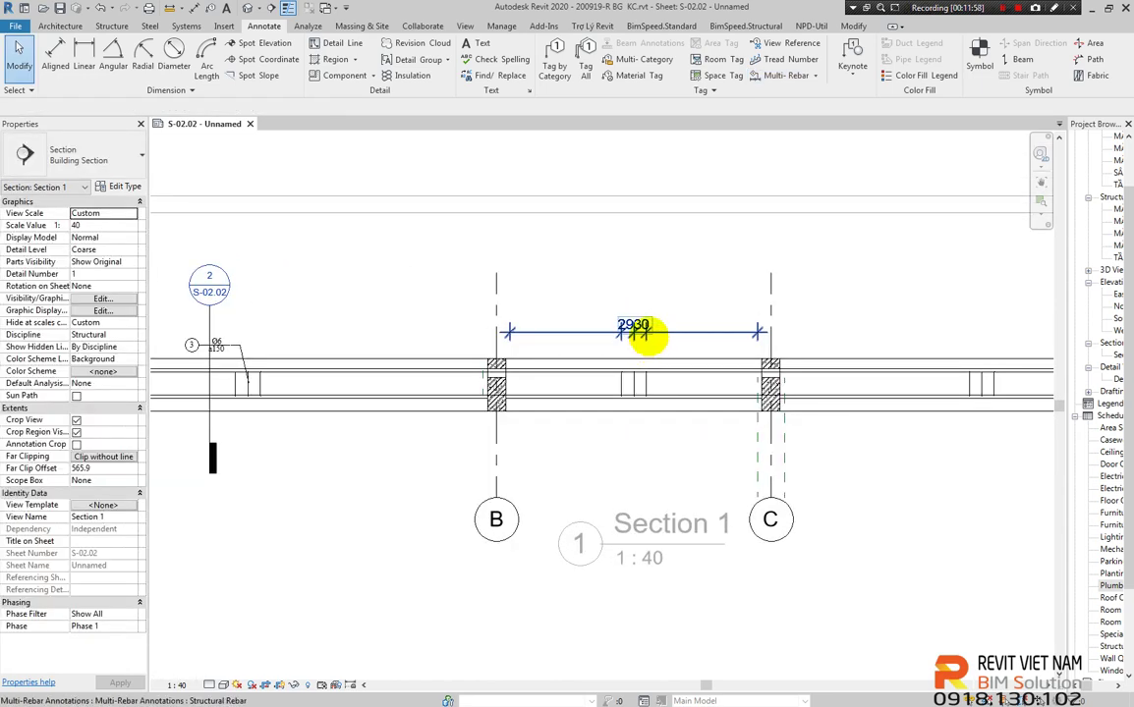
Edit the Structural Rebar multi-rebar annotation type and expand its Tag Family list
left_click(642, 334)
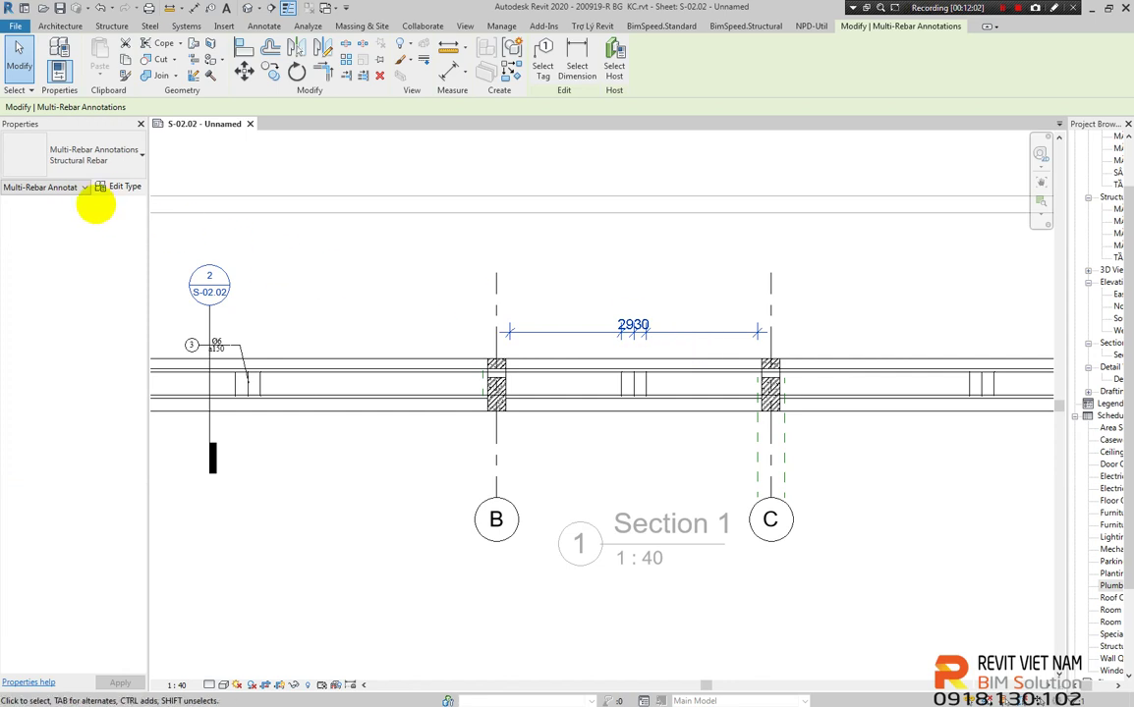
left_click(111, 189)
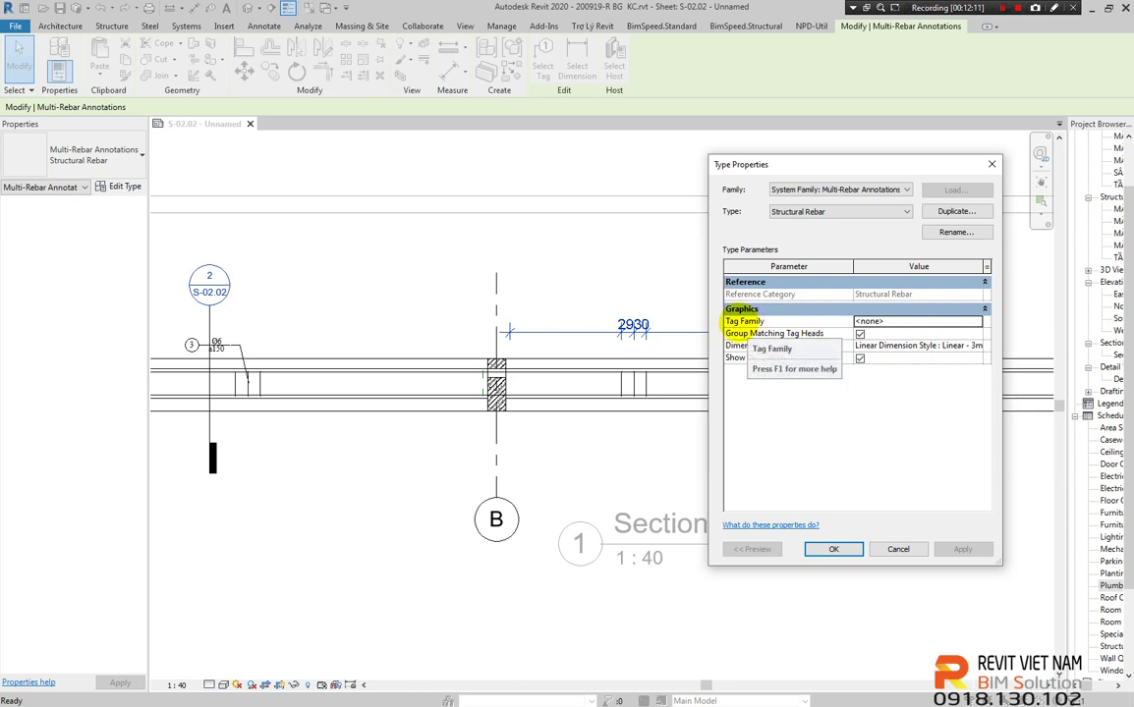
left_click(977, 321)
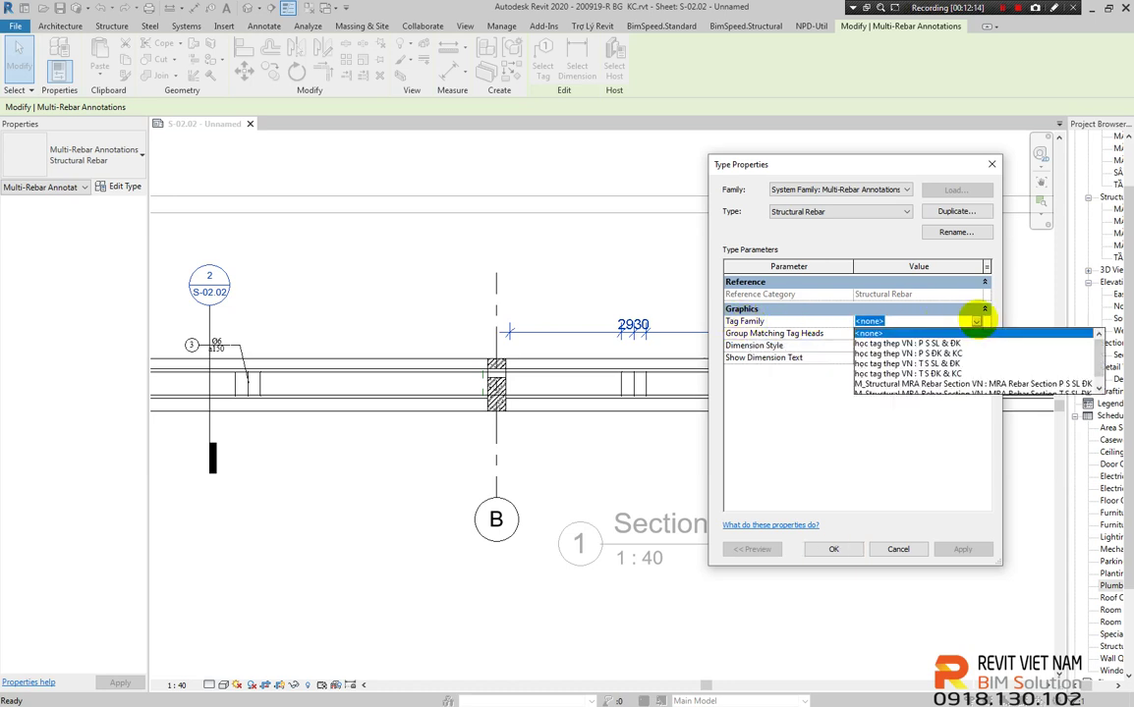
scroll(936, 379, "down", 1)
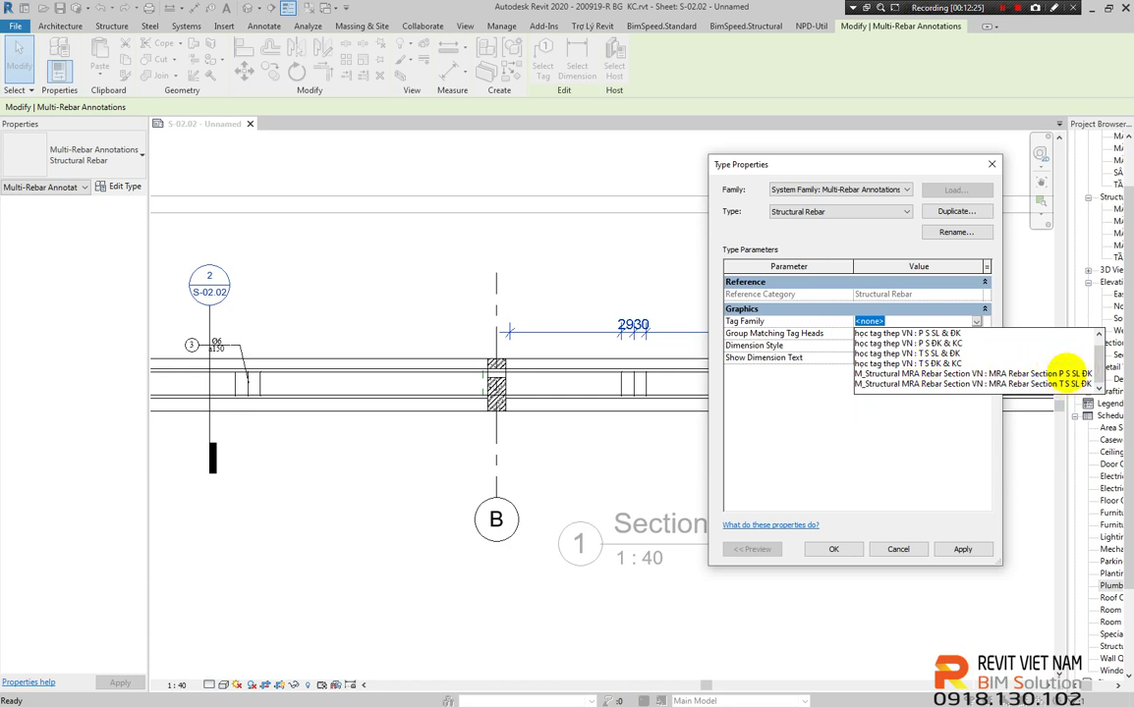
Set the annotation type's Tag Family to the M_Structural MRA Rebar Section tag
left_click(1066, 374)
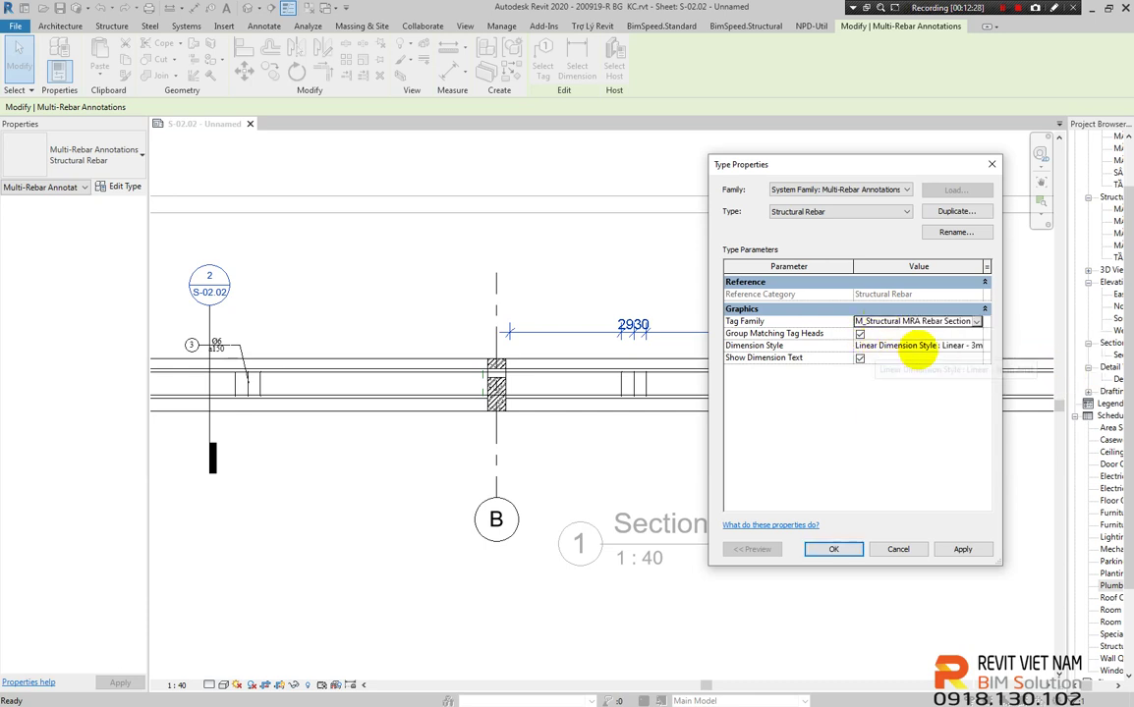
left_click_drag(805, 164, 582, 280)
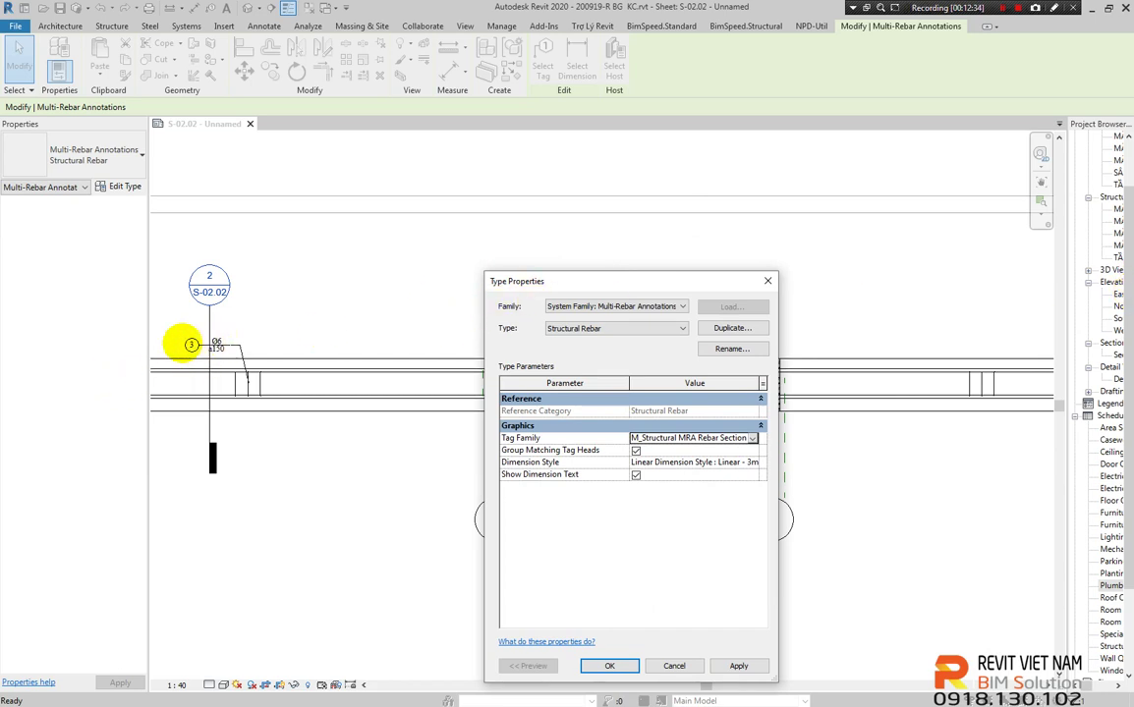
left_click(752, 462)
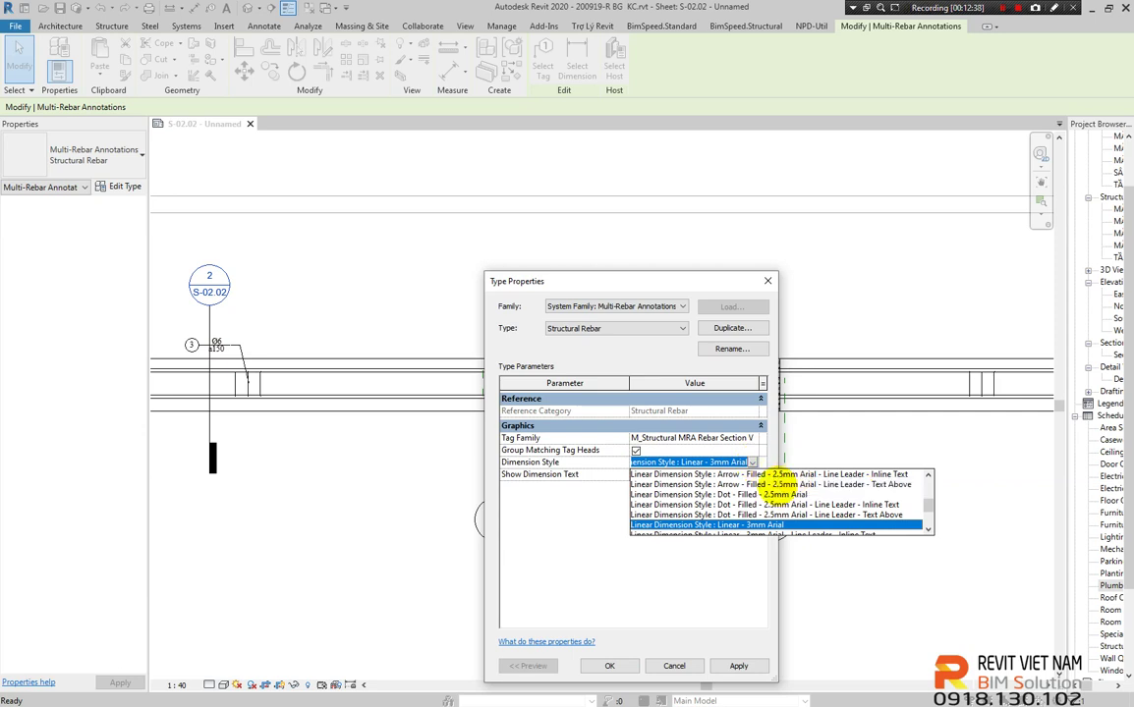
left_click(555, 476)
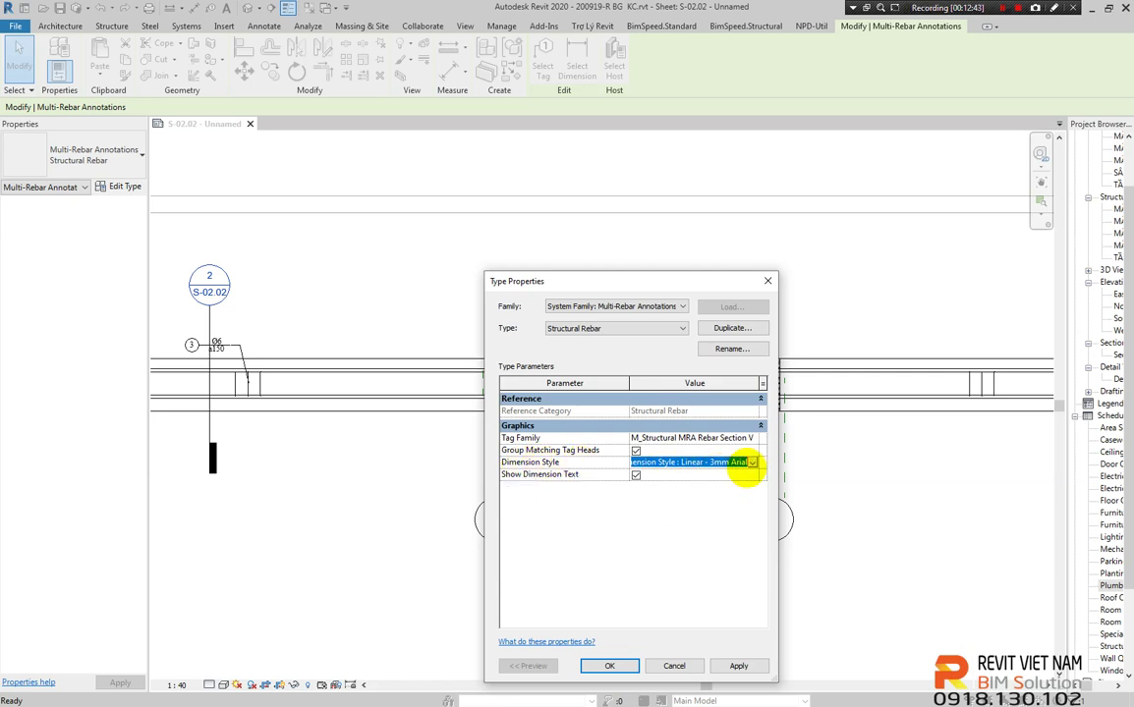
left_click_drag(679, 277, 1021, 210)
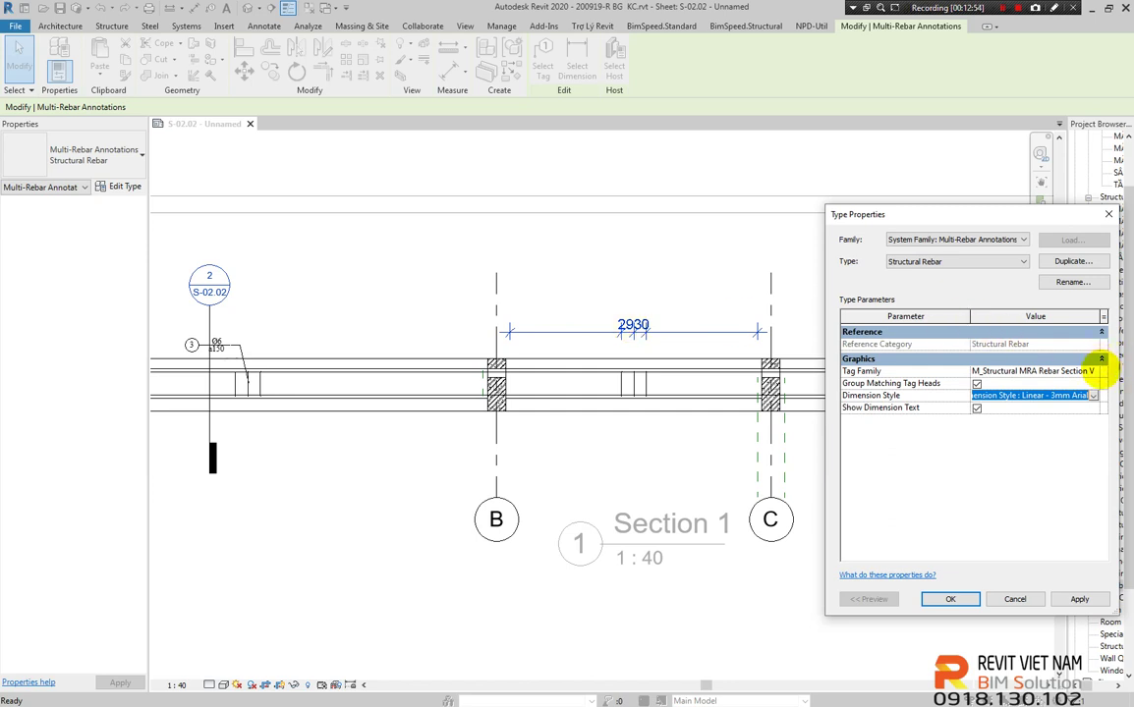
left_click(1099, 371)
left_click(946, 308)
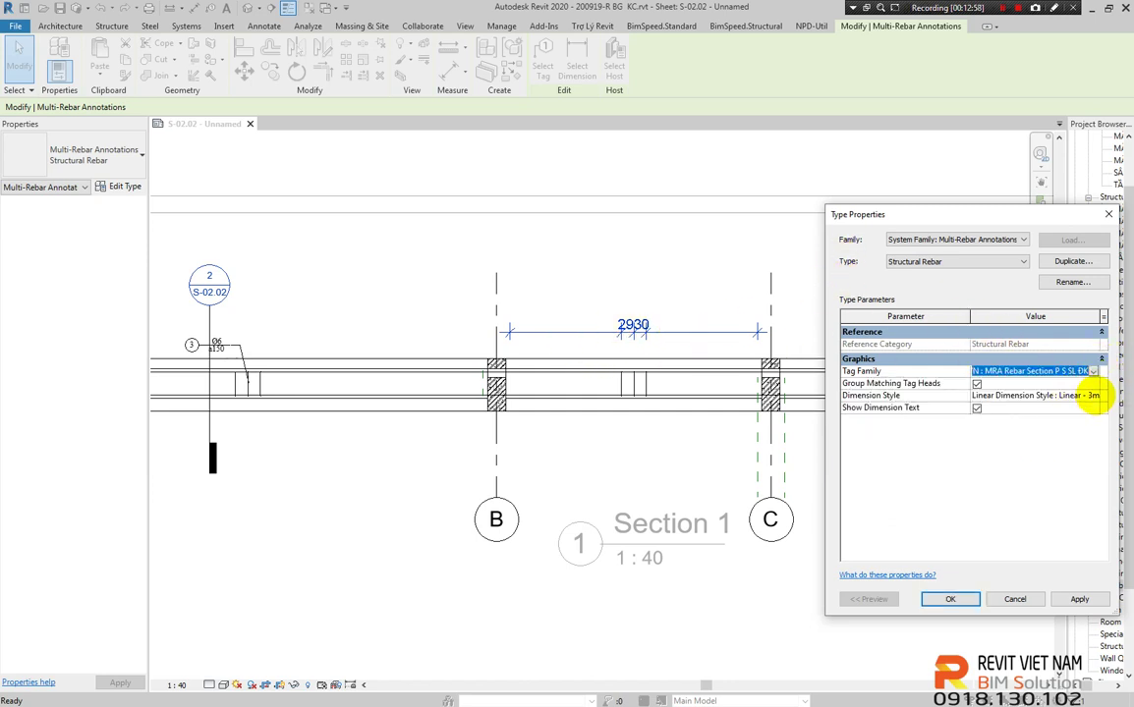
Pick Linear Dimension Style : Arrow - Filled - 2.5mm Arial as the dimension style
left_click(1022, 395)
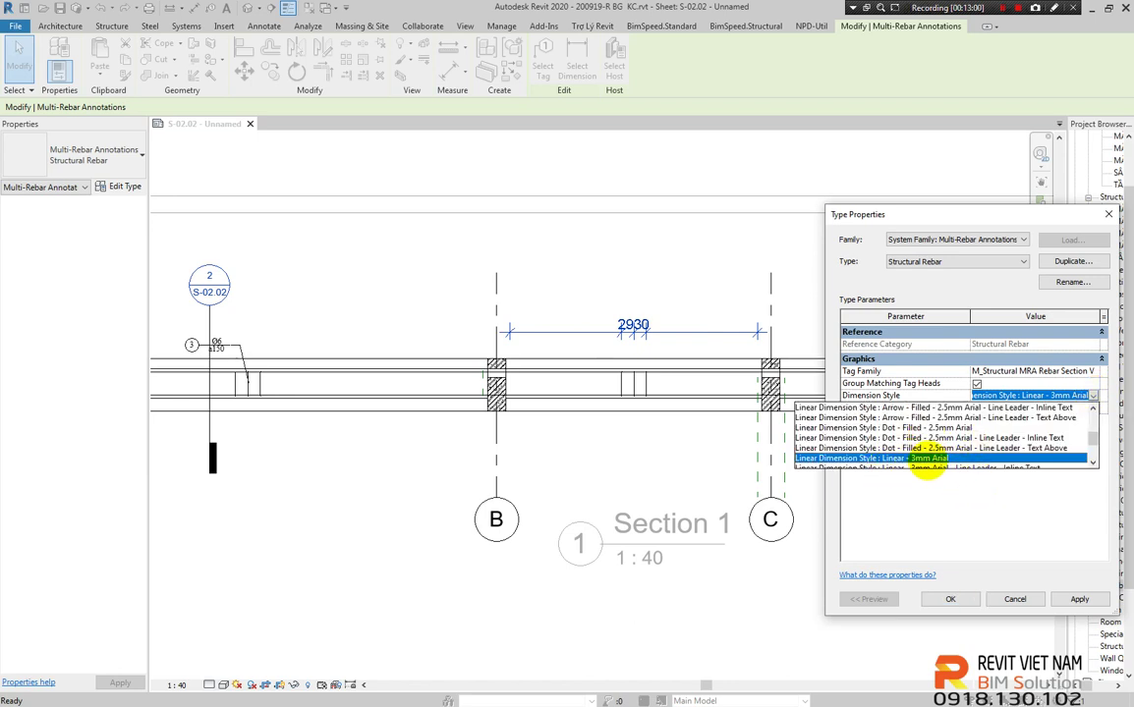
scroll(961, 452, "up", 2)
scroll(958, 447, "up", 2)
scroll(958, 447, "up", 2)
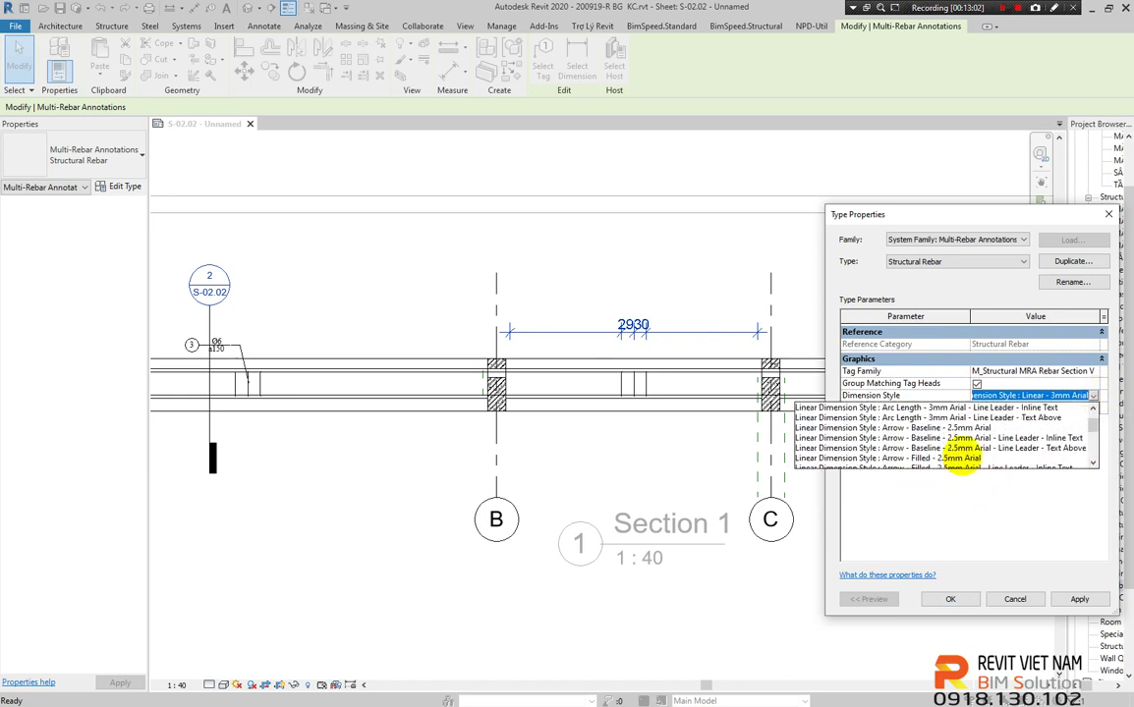
scroll(951, 433, "up", 1)
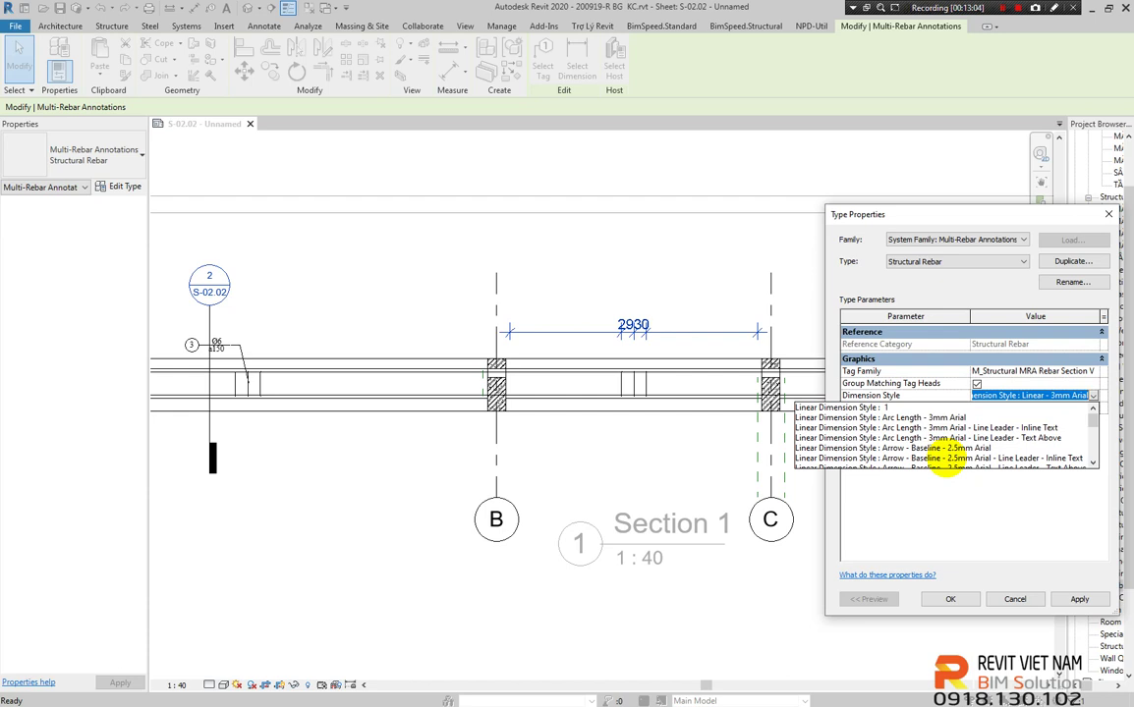
scroll(945, 476, "down", 1)
scroll(941, 473, "down", 1)
scroll(953, 474, "down", 1)
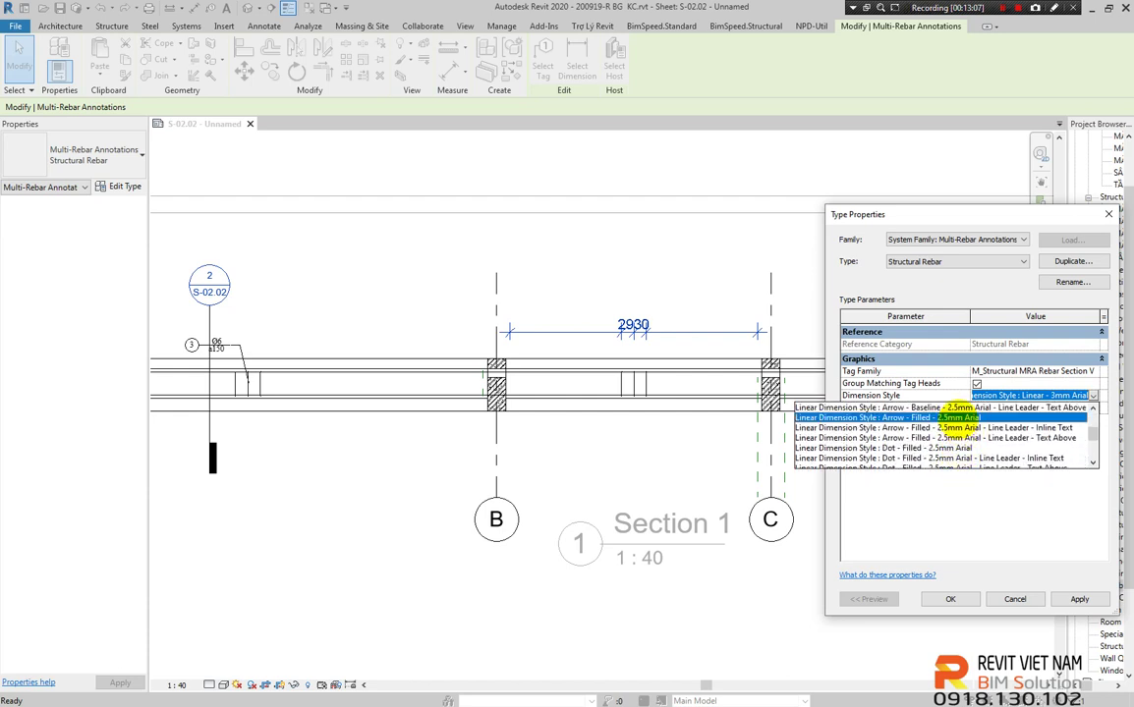
left_click(948, 418)
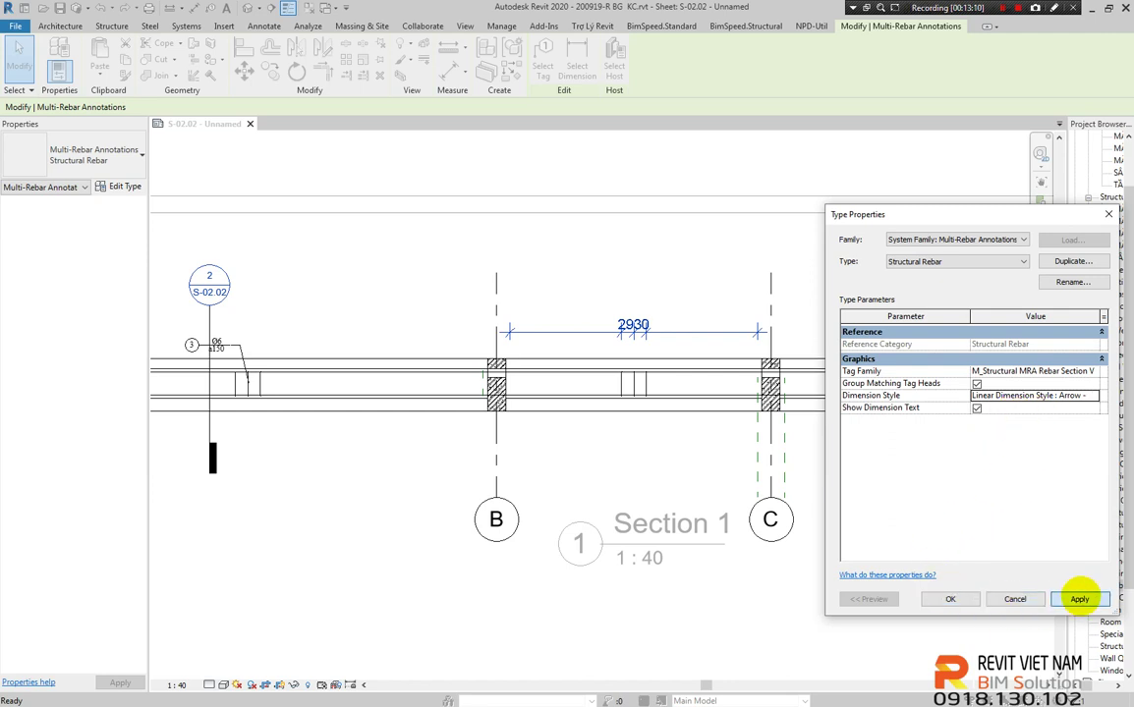
Apply the Arrow - Filled - 2.5mm Arial style, then try and apply another Arrow dimension style
left_click(1079, 598)
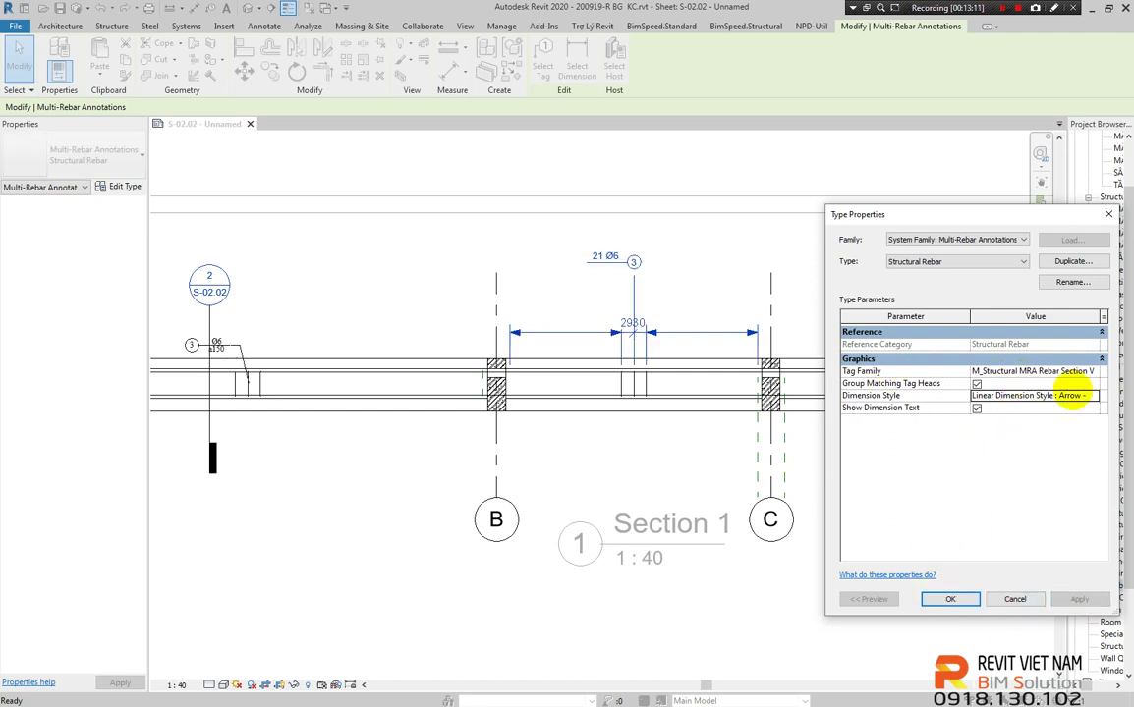
left_click(1093, 395)
scroll(1059, 437, "down", 1)
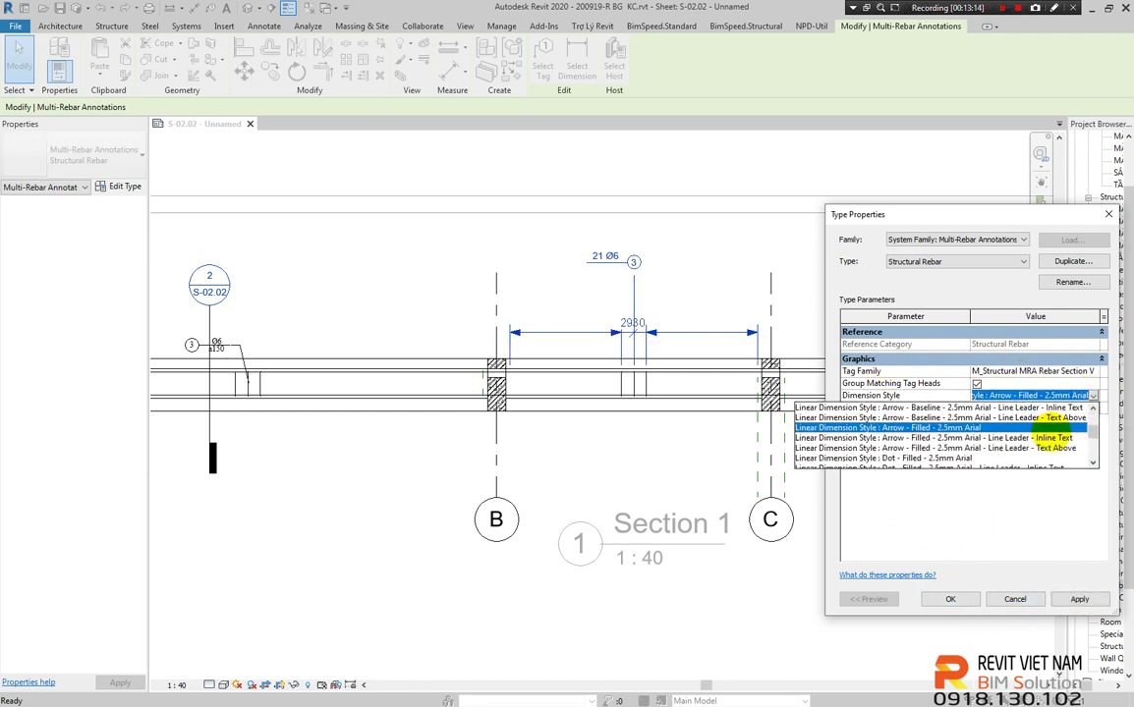
scroll(982, 423, "down", 1)
scroll(972, 423, "down", 1)
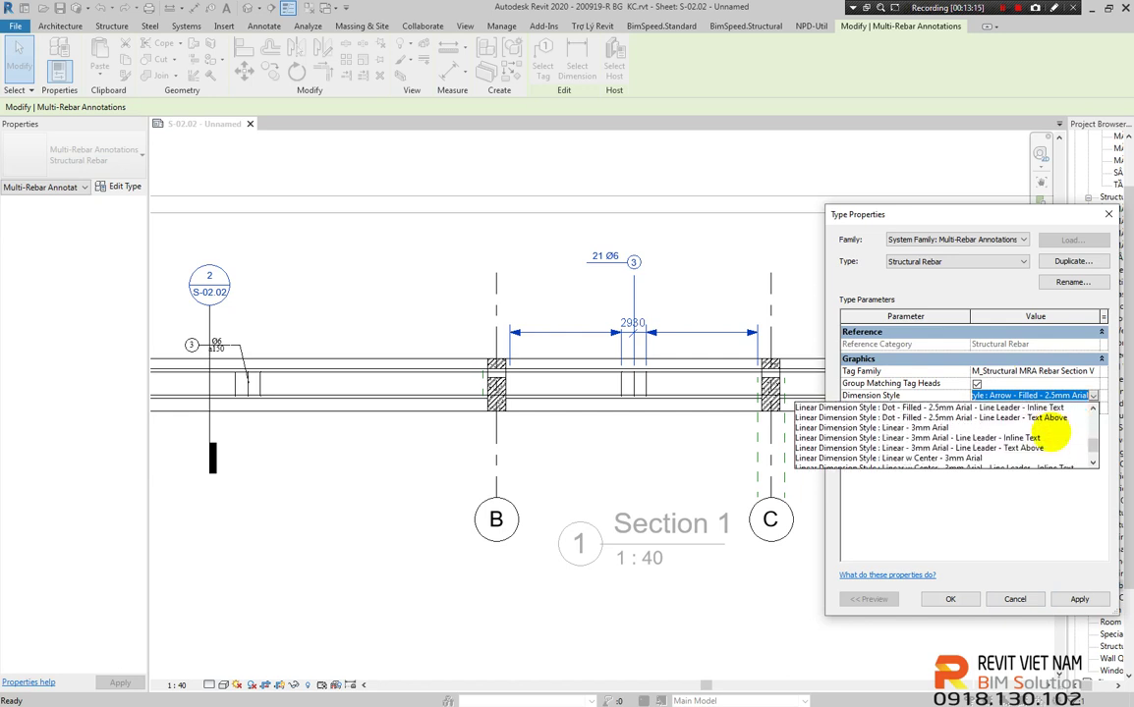
scroll(894, 434, "up", 2)
scroll(958, 447, "up", 1)
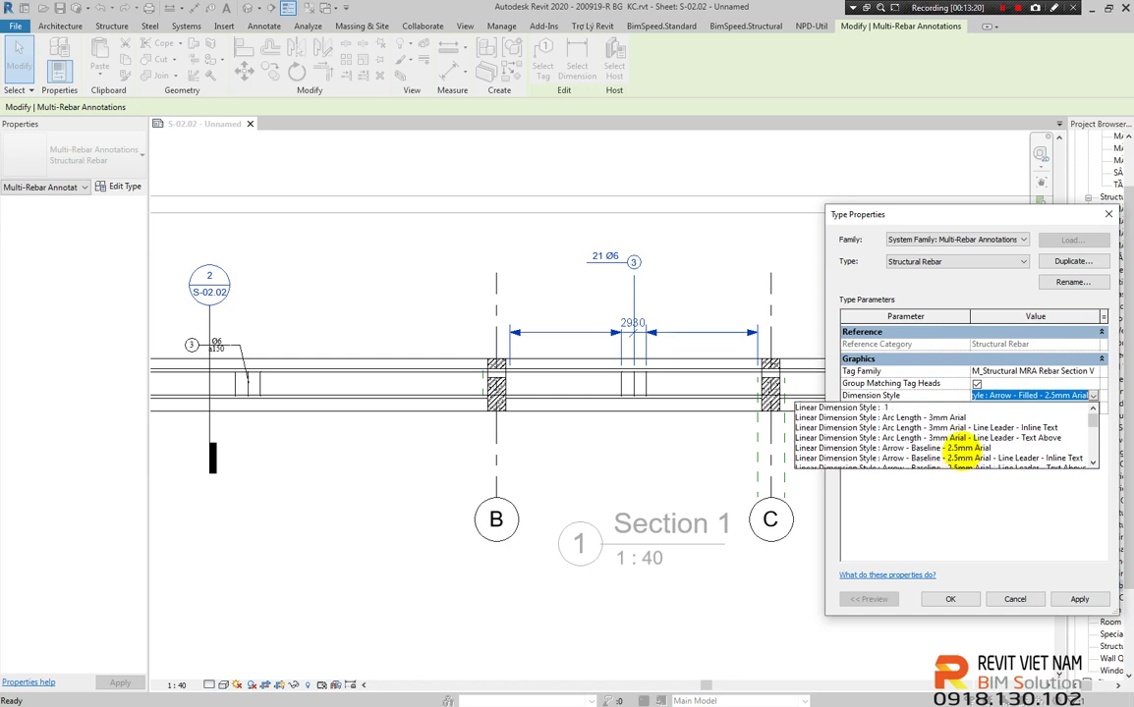
scroll(962, 458, "down", 1)
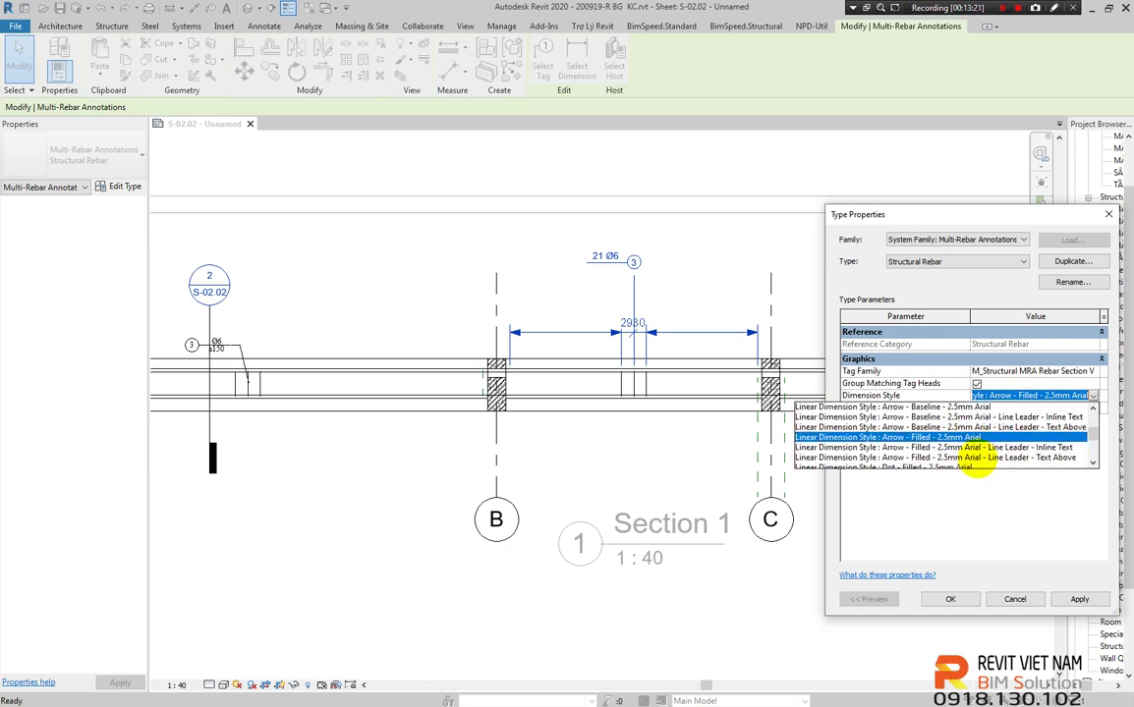
scroll(971, 462, "down", 2)
scroll(968, 433, "up", 2)
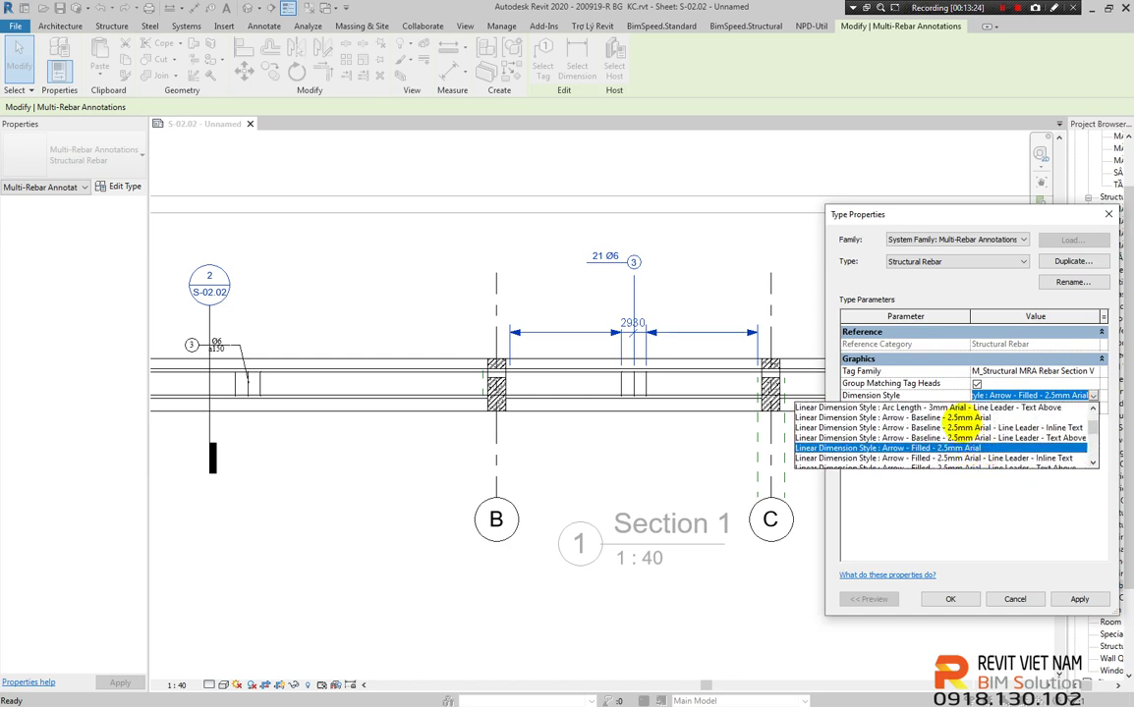
left_click(972, 447)
left_click(1079, 599)
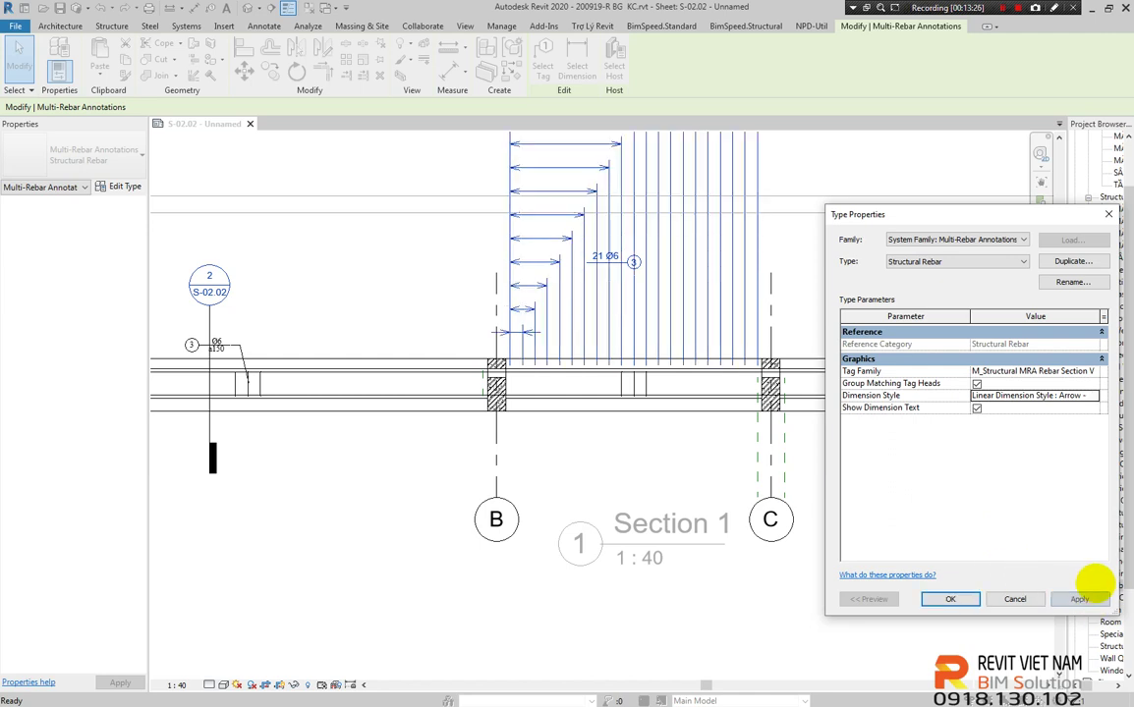
Apply the Linear - 3mm Arial dimension style and widen the Value column
left_click(1092, 395)
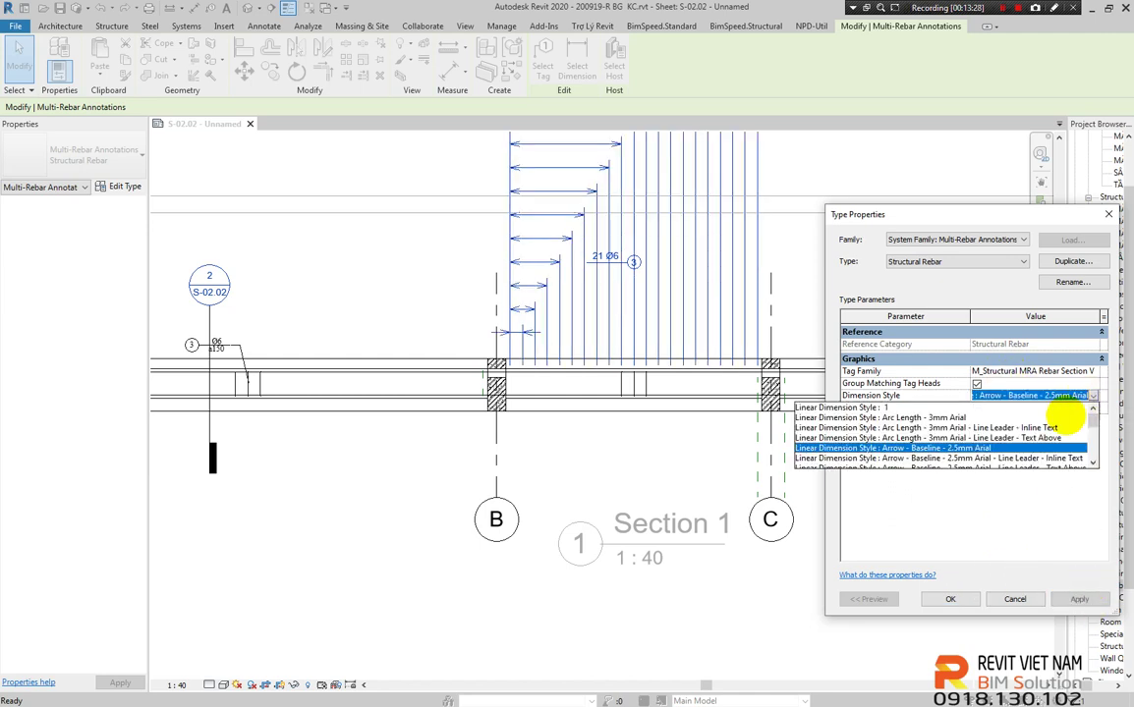
scroll(1031, 437, "down", 1)
scroll(1012, 445, "down", 1)
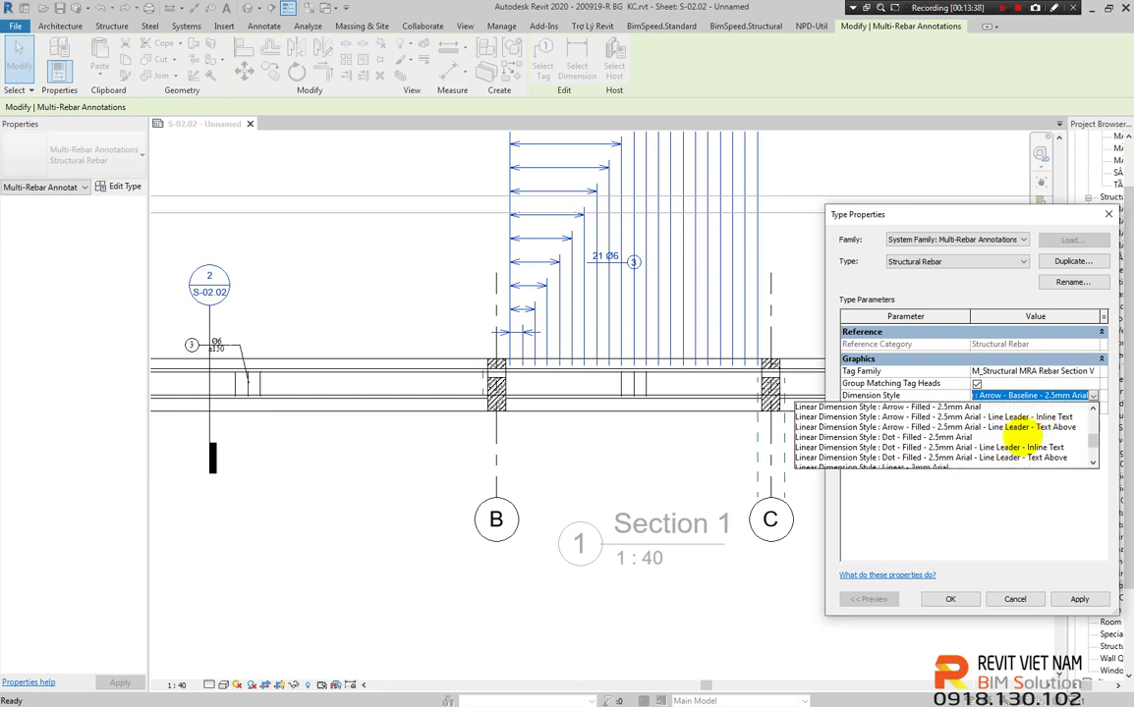
scroll(1025, 435, "down", 1)
left_click(935, 450)
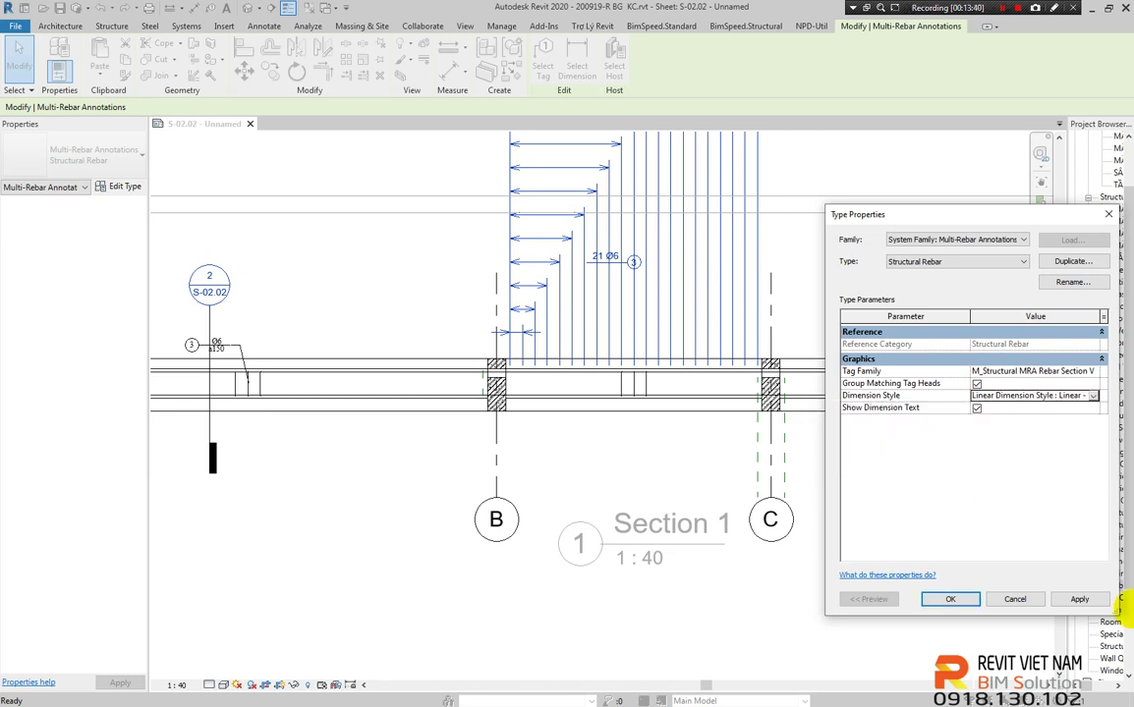
left_click(1079, 599)
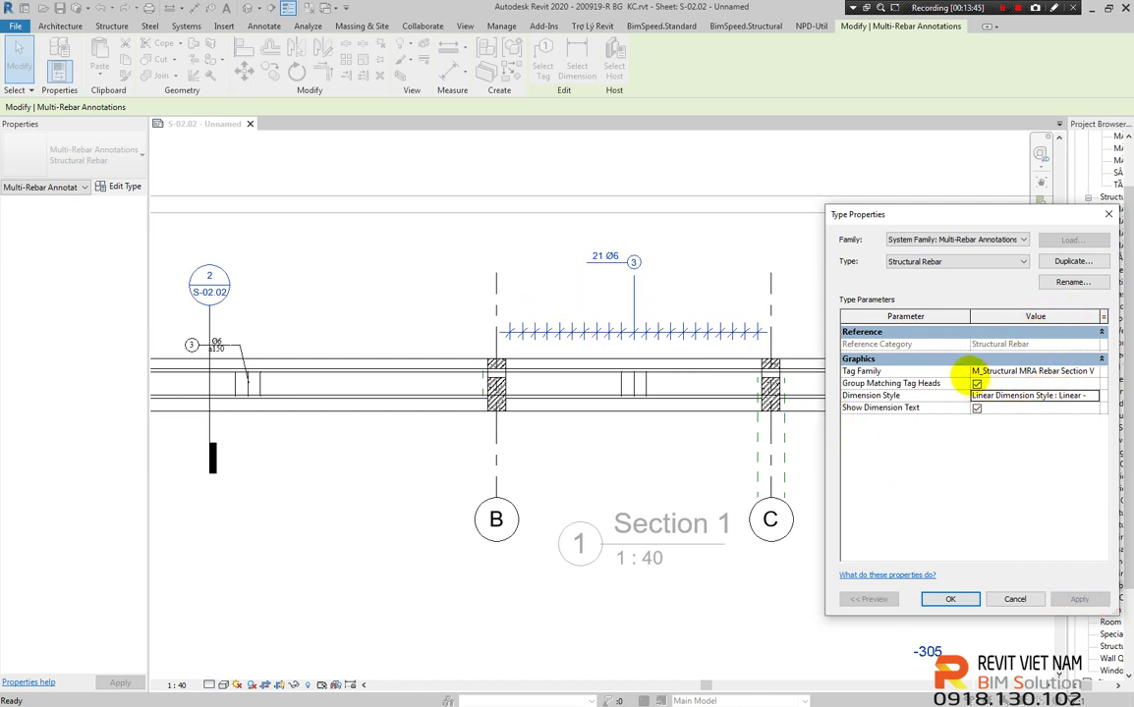
left_click_drag(969, 316, 936, 316)
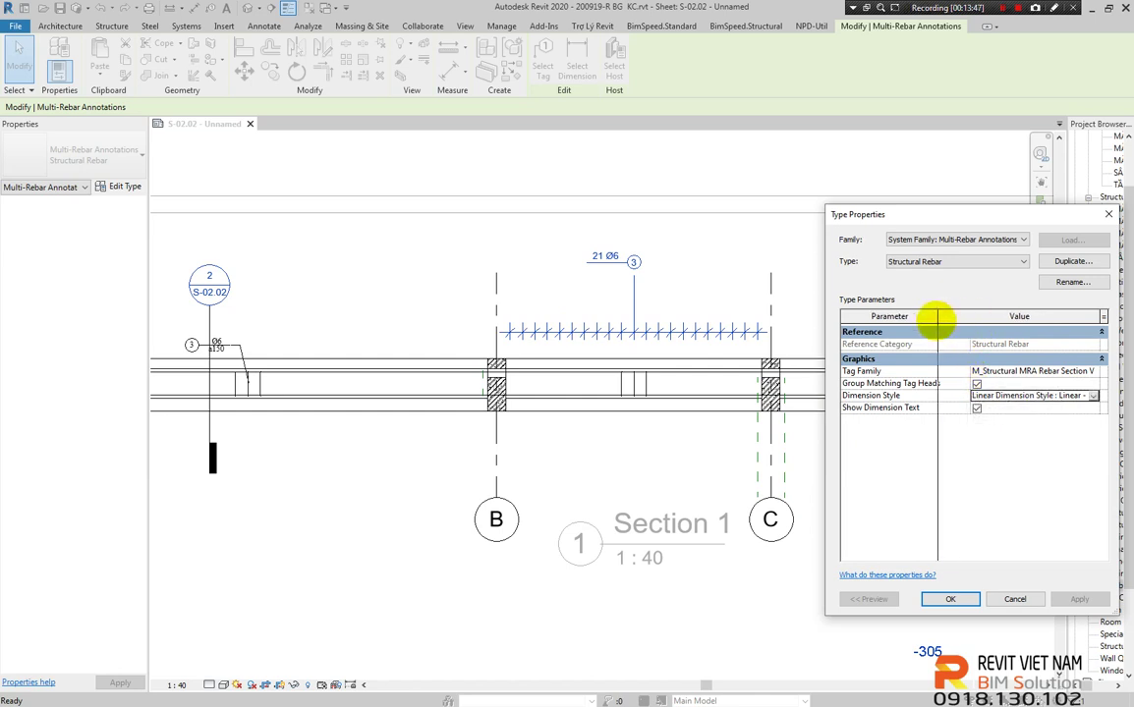
left_click(1073, 261)
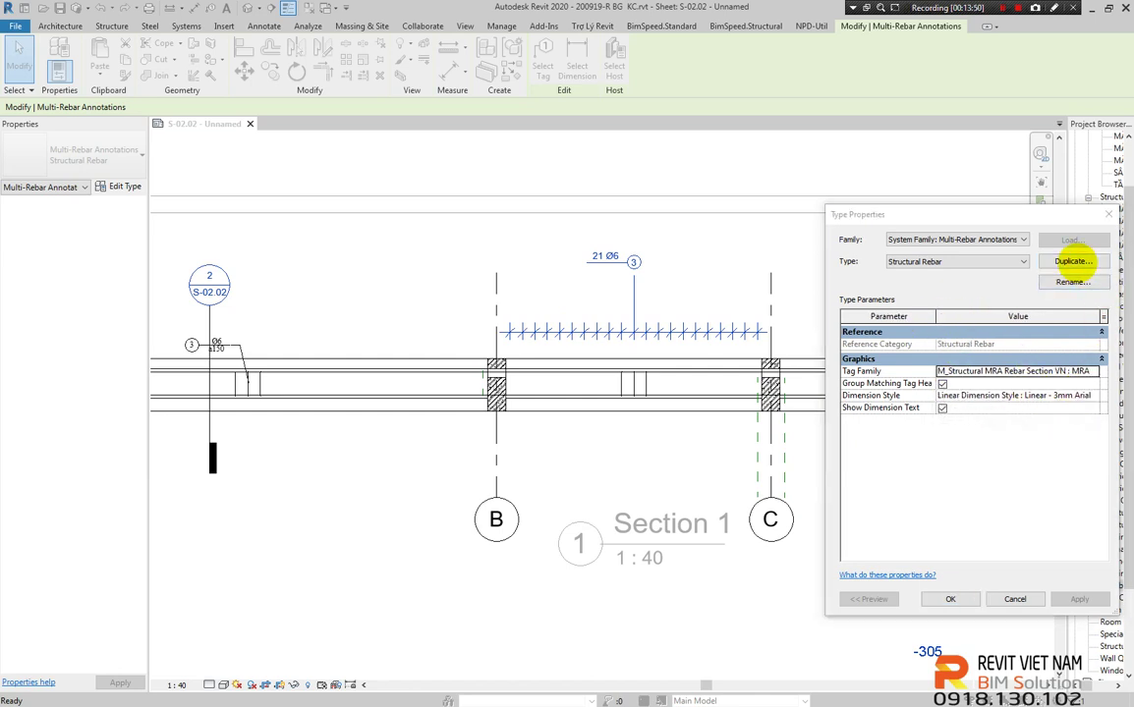
Name the duplicated type 'Dim trien khai thep' and close Type Properties
left_click_drag(577, 378, 277, 378)
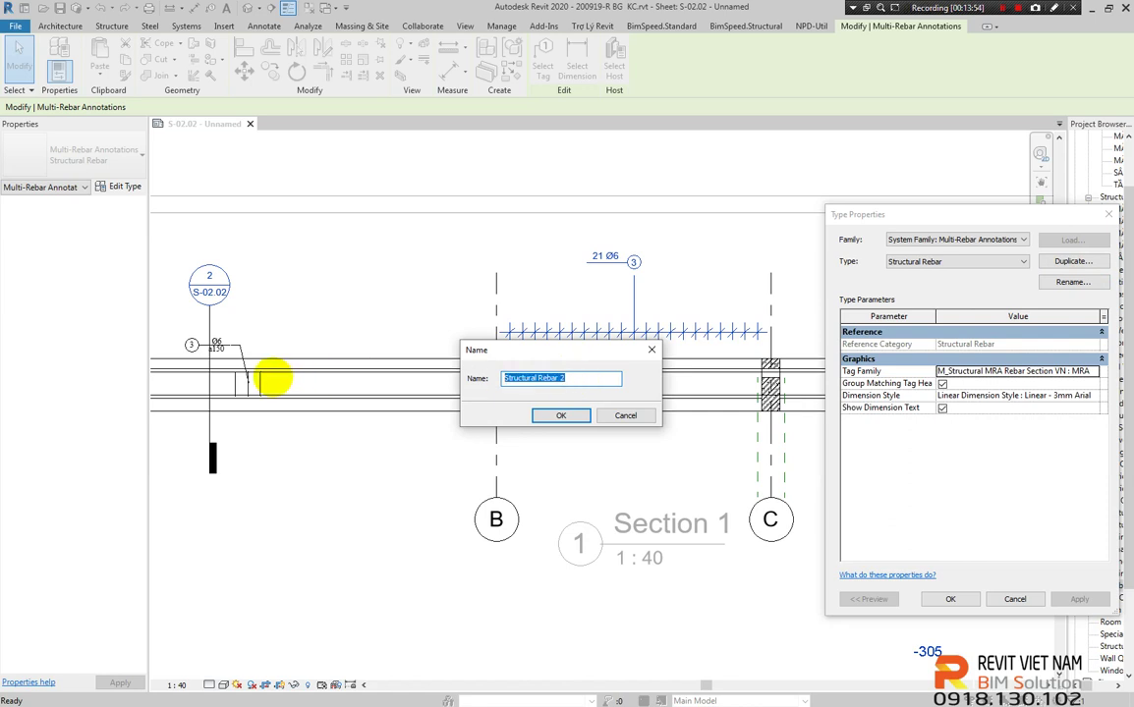
type("Dim trien khai thep")
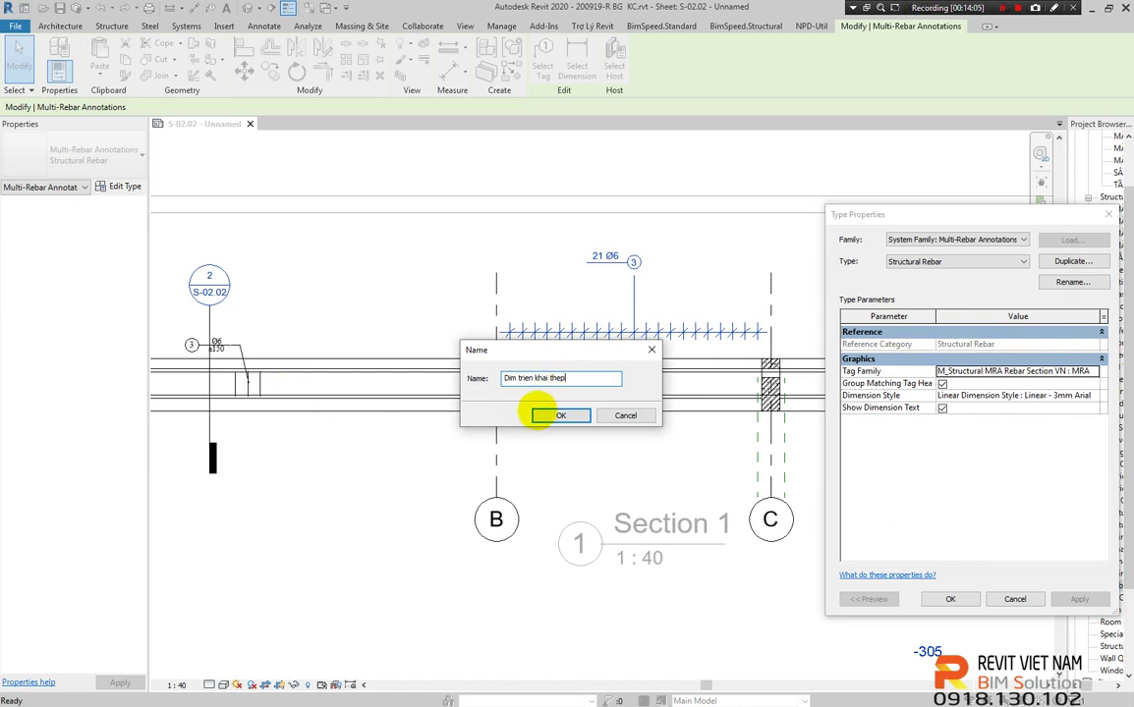
left_click(557, 415)
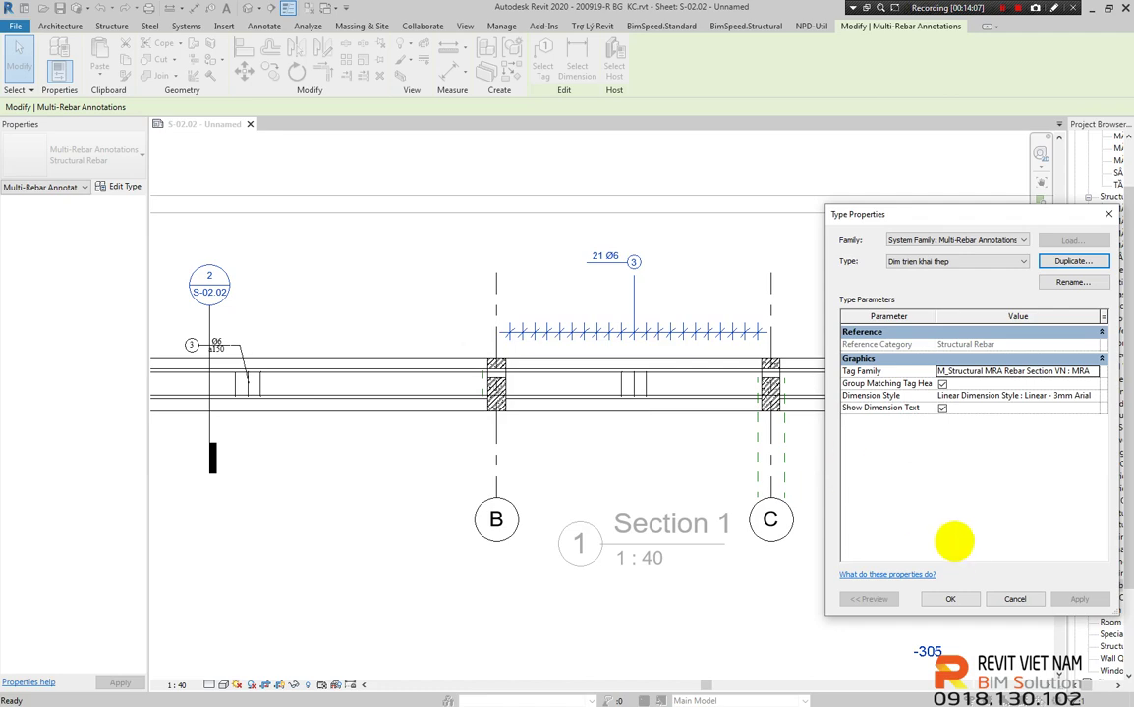
left_click(950, 599)
Select the 21 Ø6 stirrup multi-rebar annotation
scroll(683, 280, "up", 3)
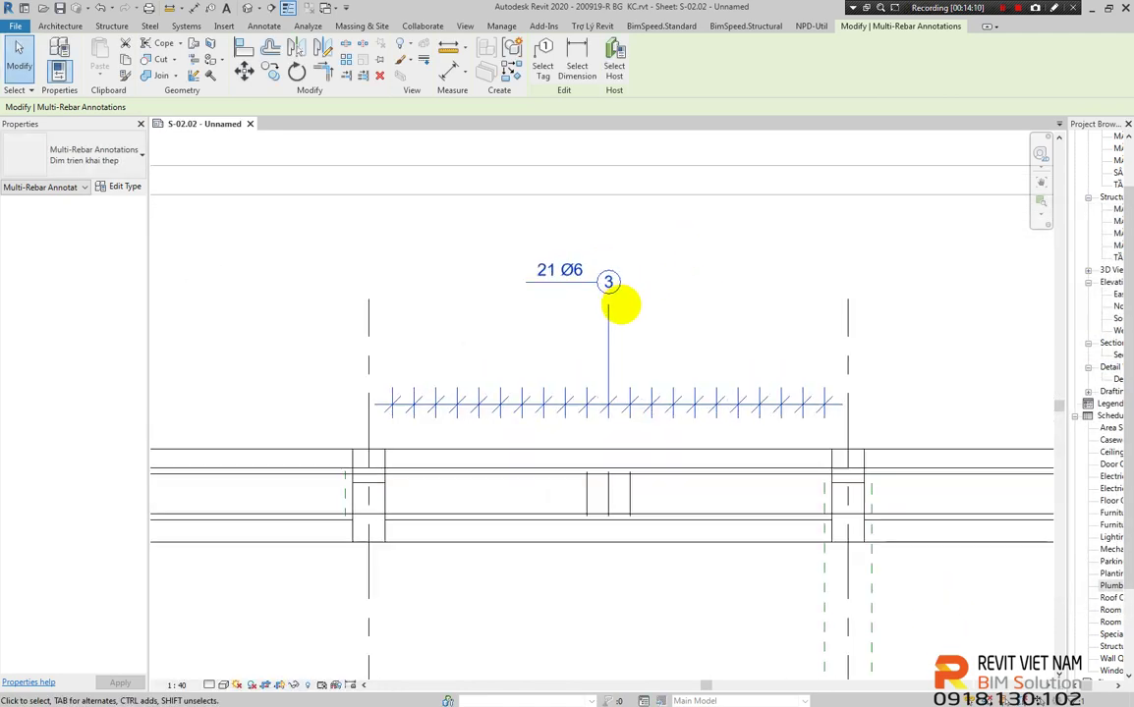
scroll(620, 316, "up", 2)
key("Escape")
scroll(562, 458, "up", 1)
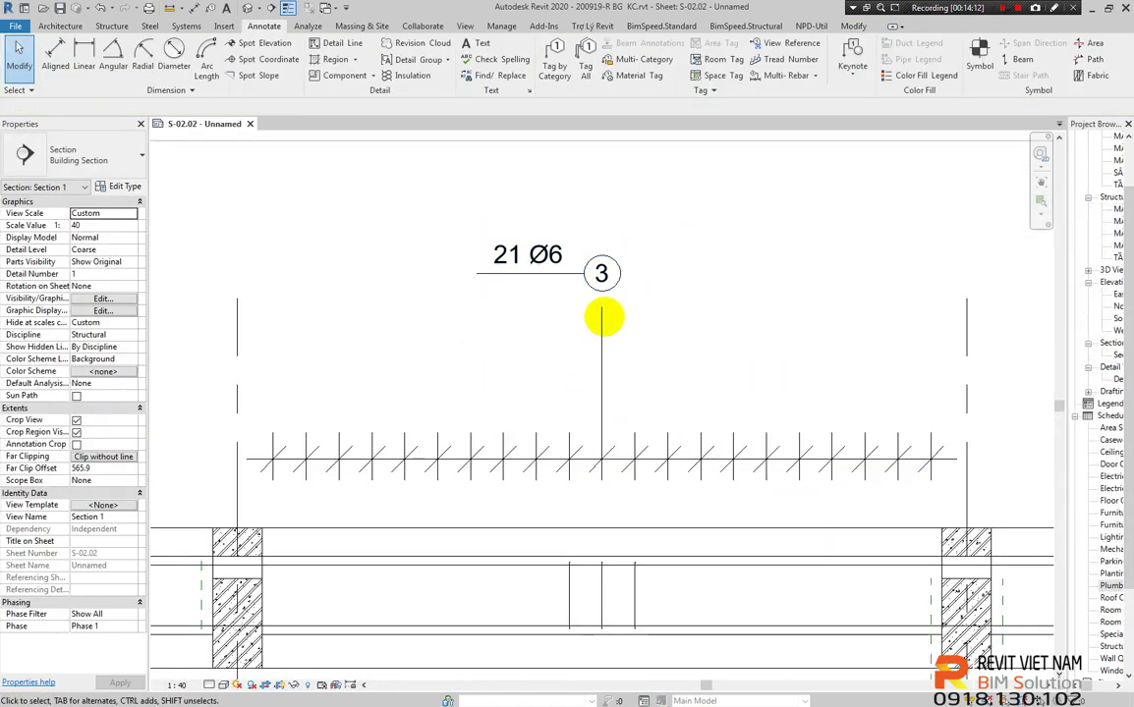
left_click(598, 314)
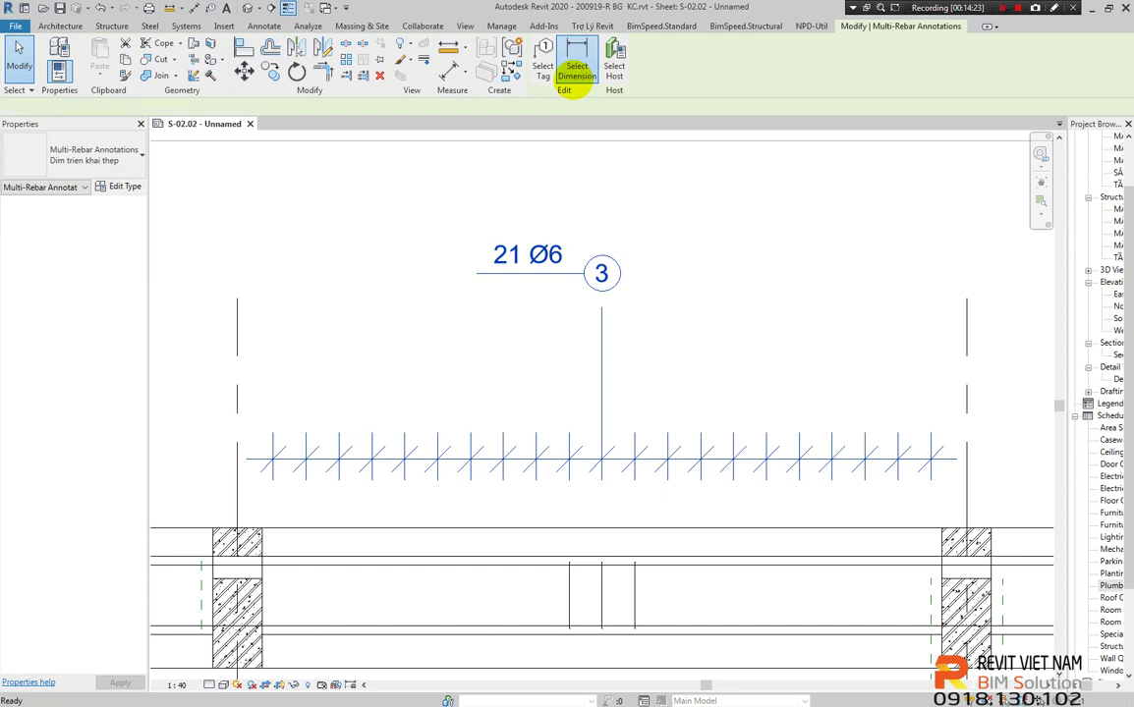
Set the dimension type's Interior Tick Mark Display to Always Show and apply it
left_click(576, 77)
left_click(116, 186)
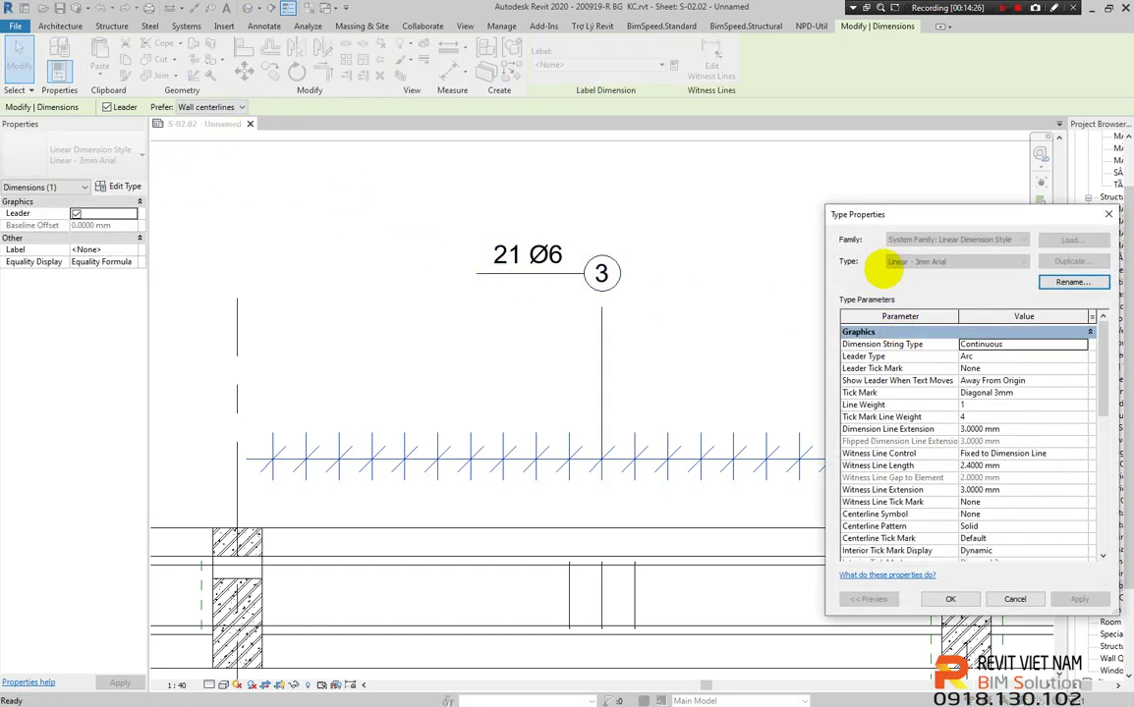
left_click_drag(913, 138, 758, 104)
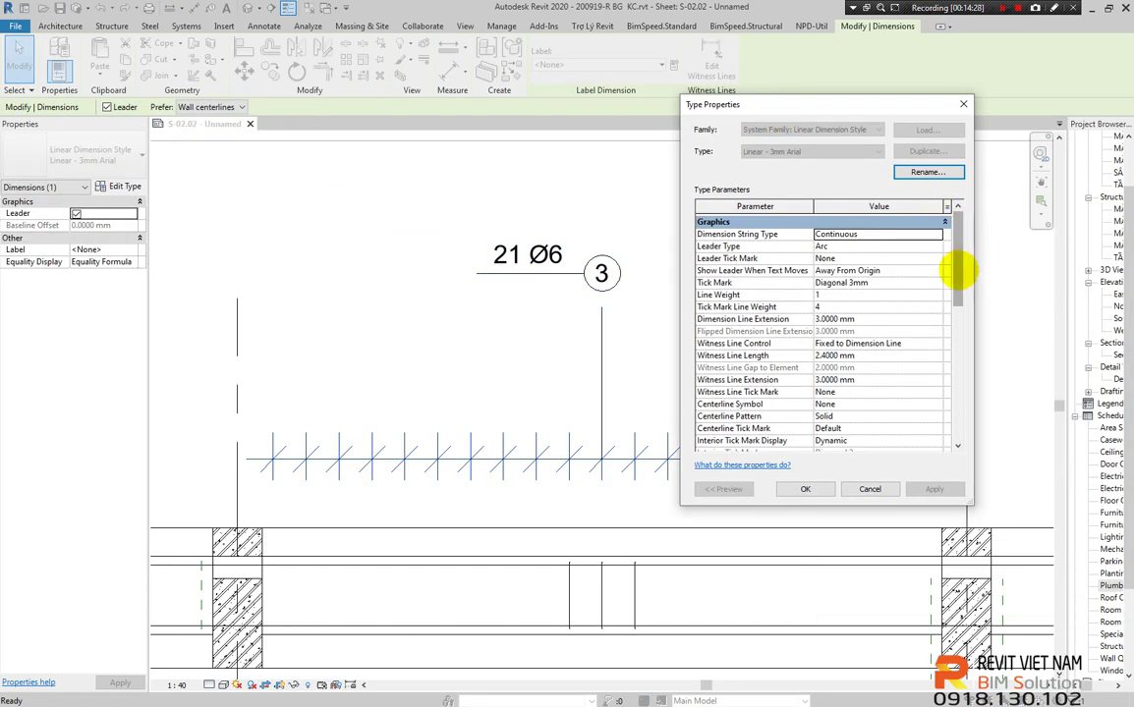
left_click_drag(957, 271, 957, 303)
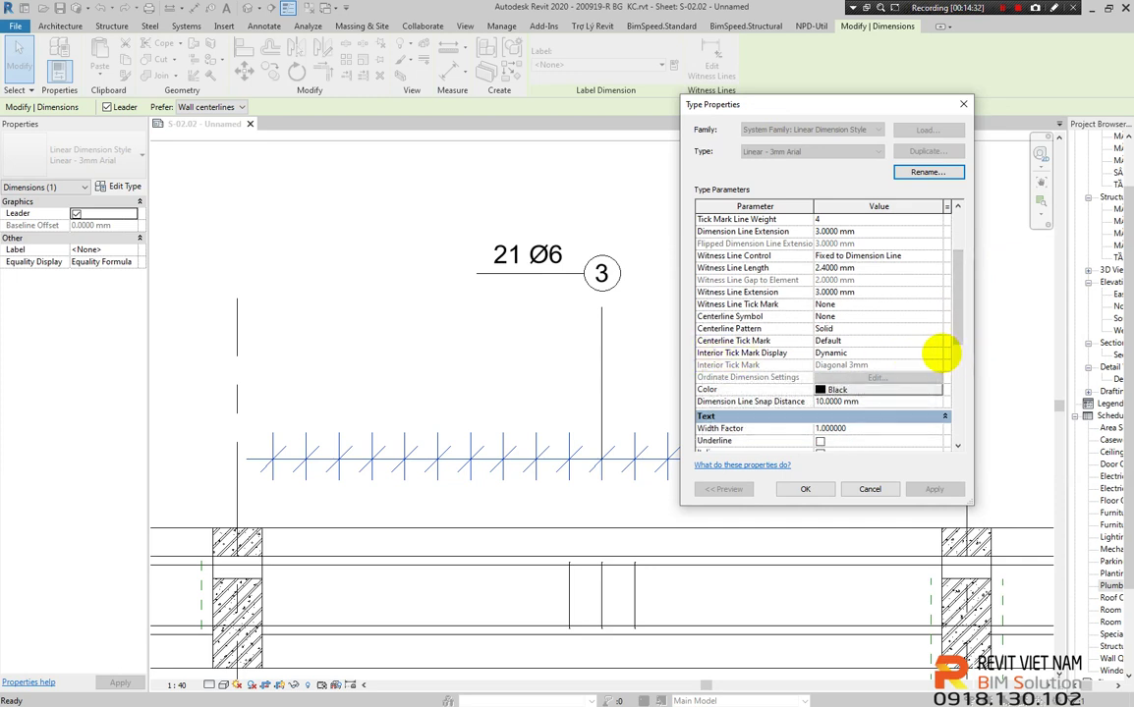
left_click(938, 353)
left_click(884, 375)
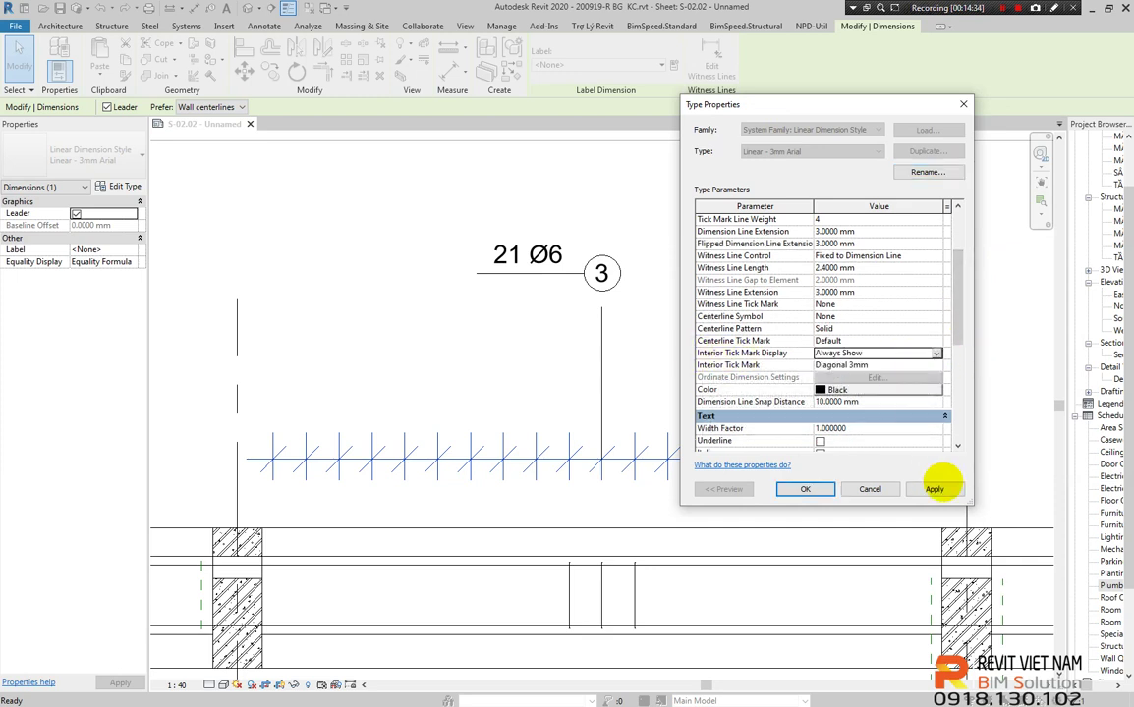
left_click(934, 489)
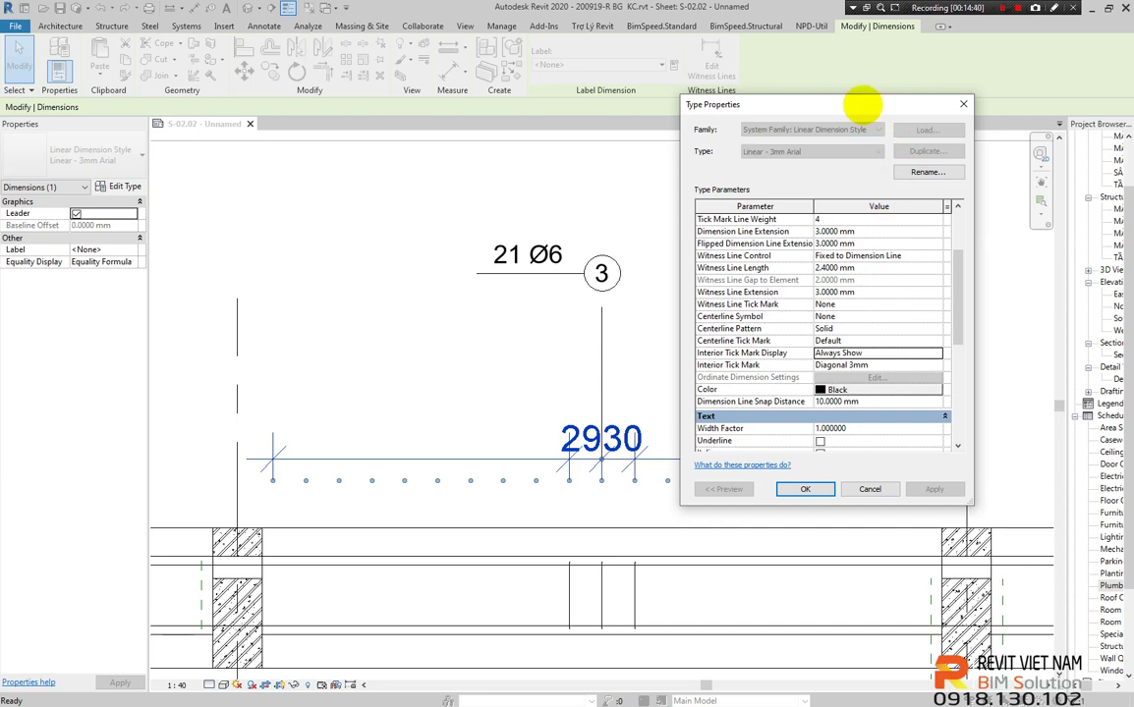
Set Equality Witness Display to Hide so only the 2930 dimension remains
mouse_move(861, 106)
left_mouse_down()
mouse_move(1131, 112)
mouse_move(735, 57)
left_mouse_up()
left_click_drag(840, 258, 806, 379)
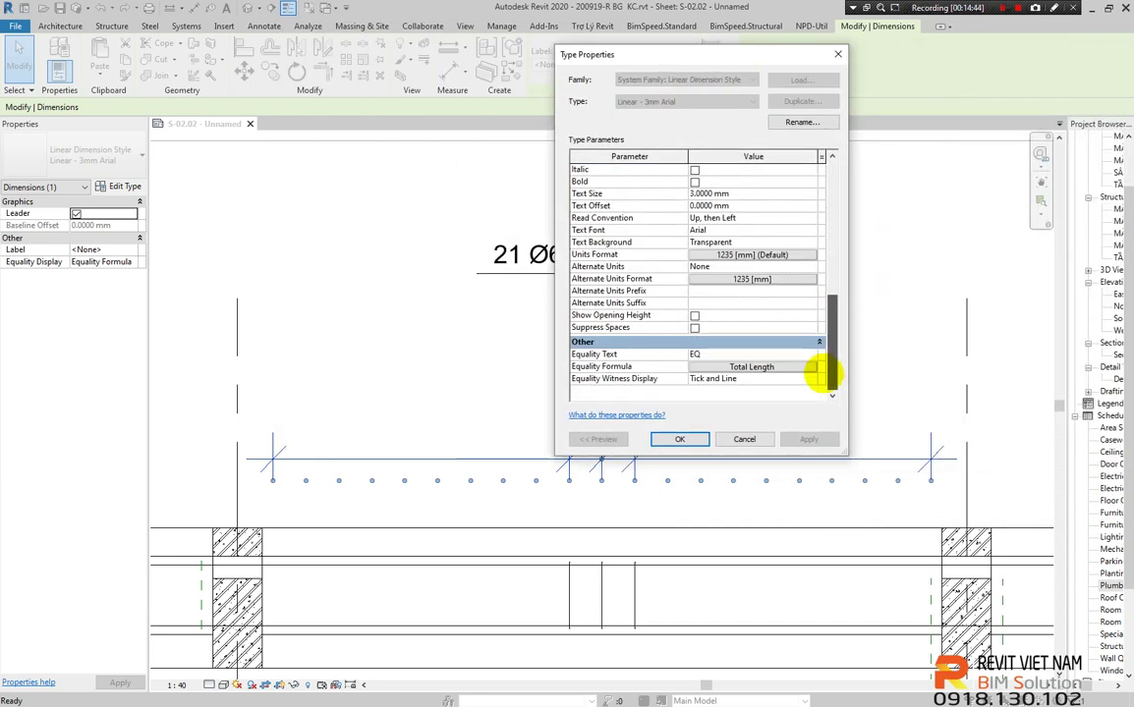
left_click(805, 379)
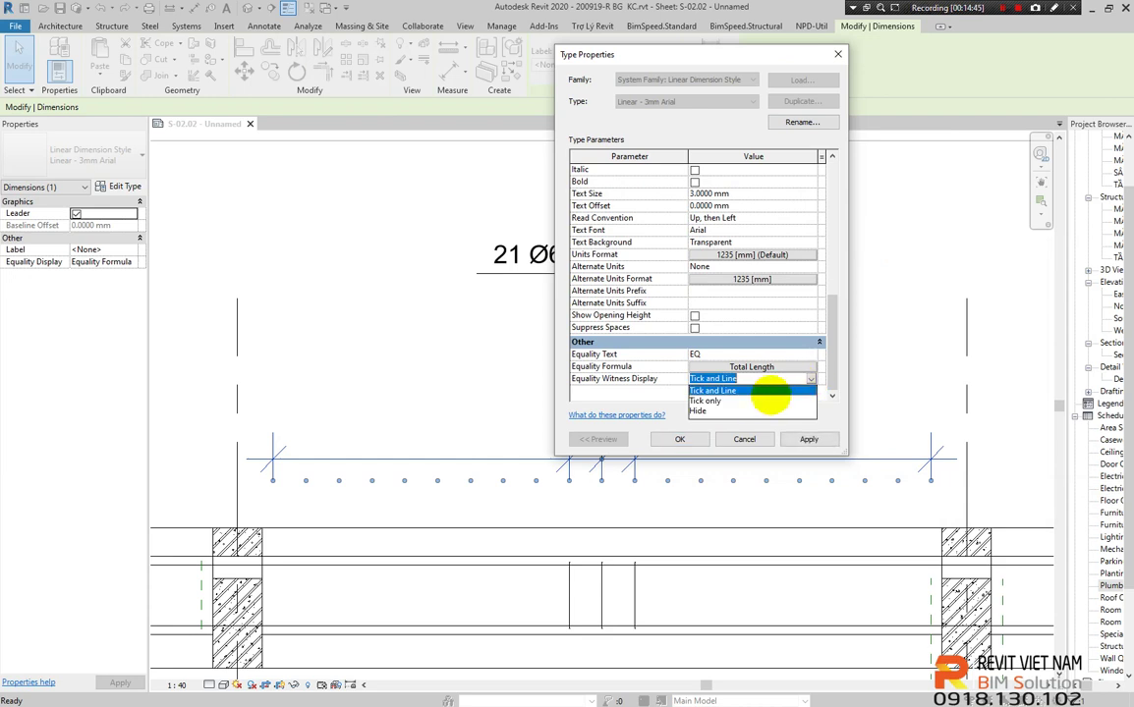
left_click(781, 411)
left_click(808, 438)
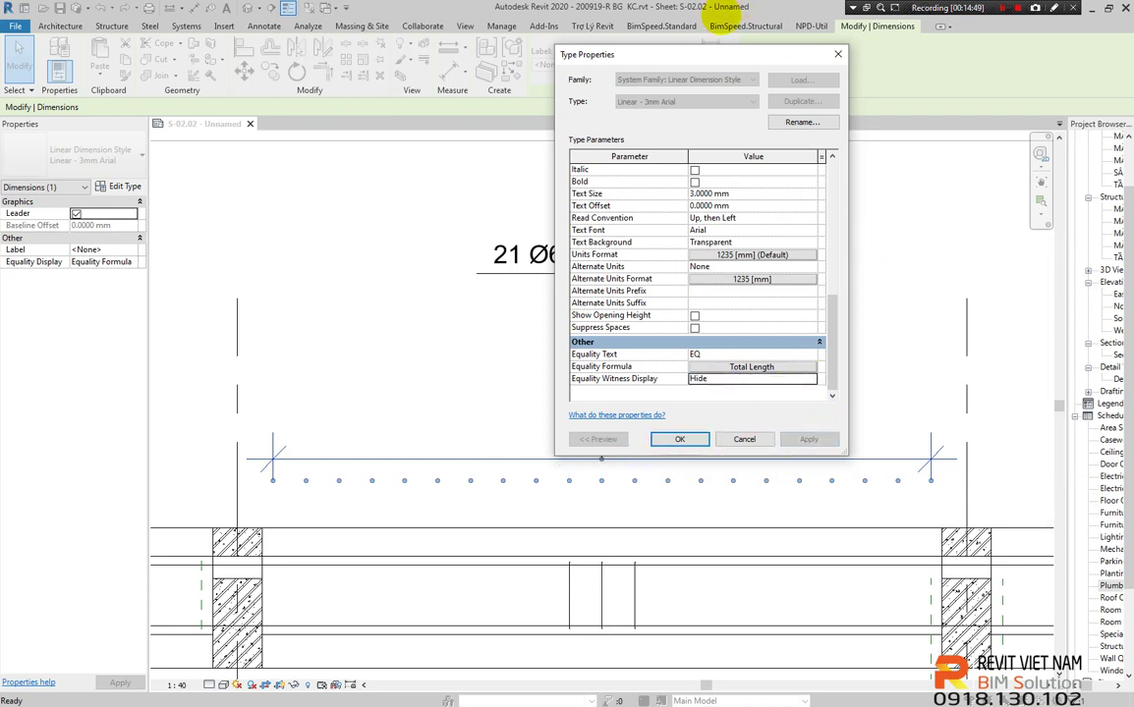
left_click_drag(776, 54, 900, 15)
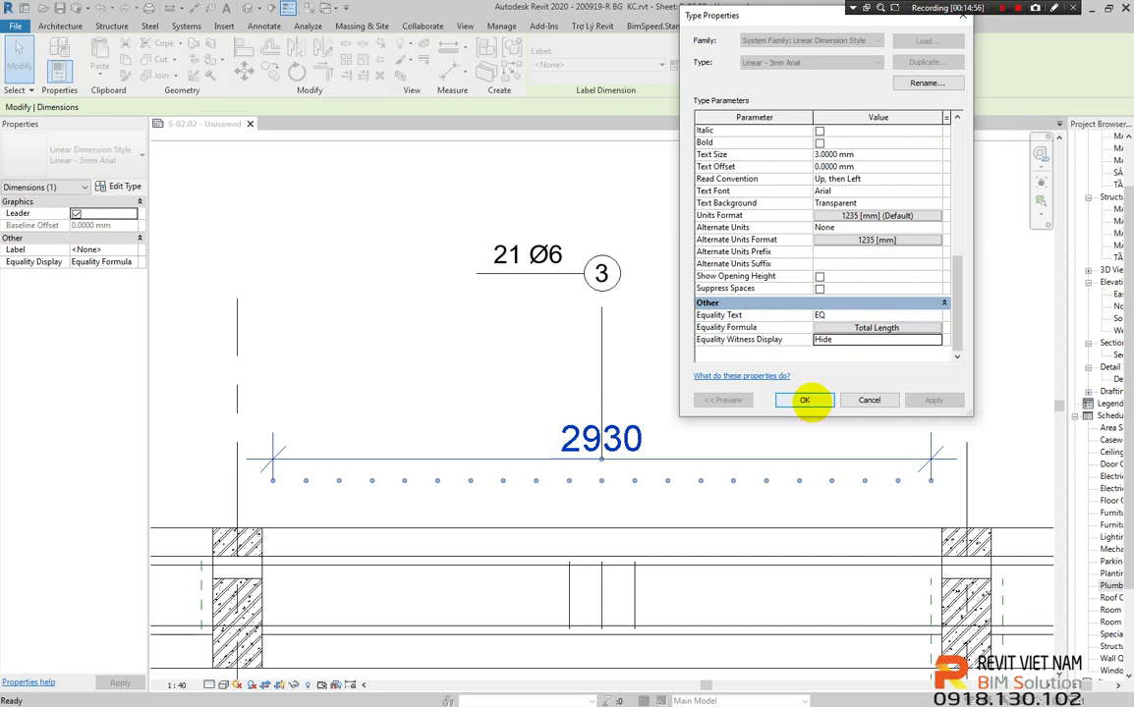
left_click(804, 400)
key("Escape")
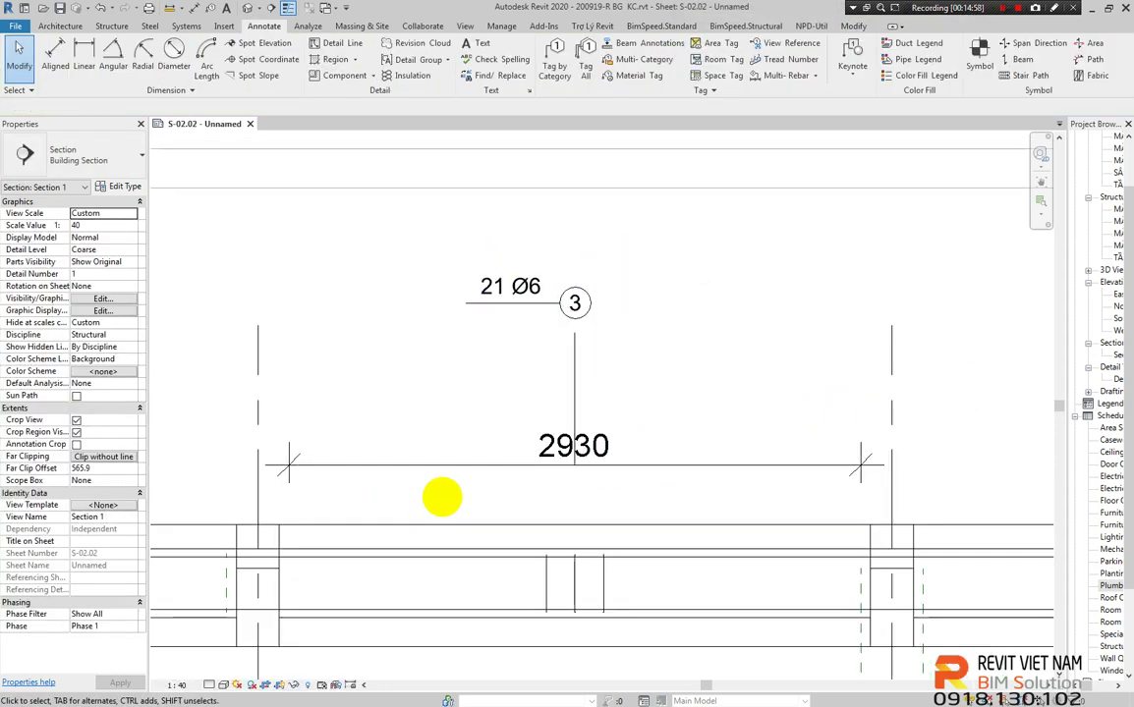
Turn off the leader line on the stirrup annotation's 21 Ø6 rebar tag
scroll(443, 495, "down", 1)
middle_click_drag(586, 492, 584, 444)
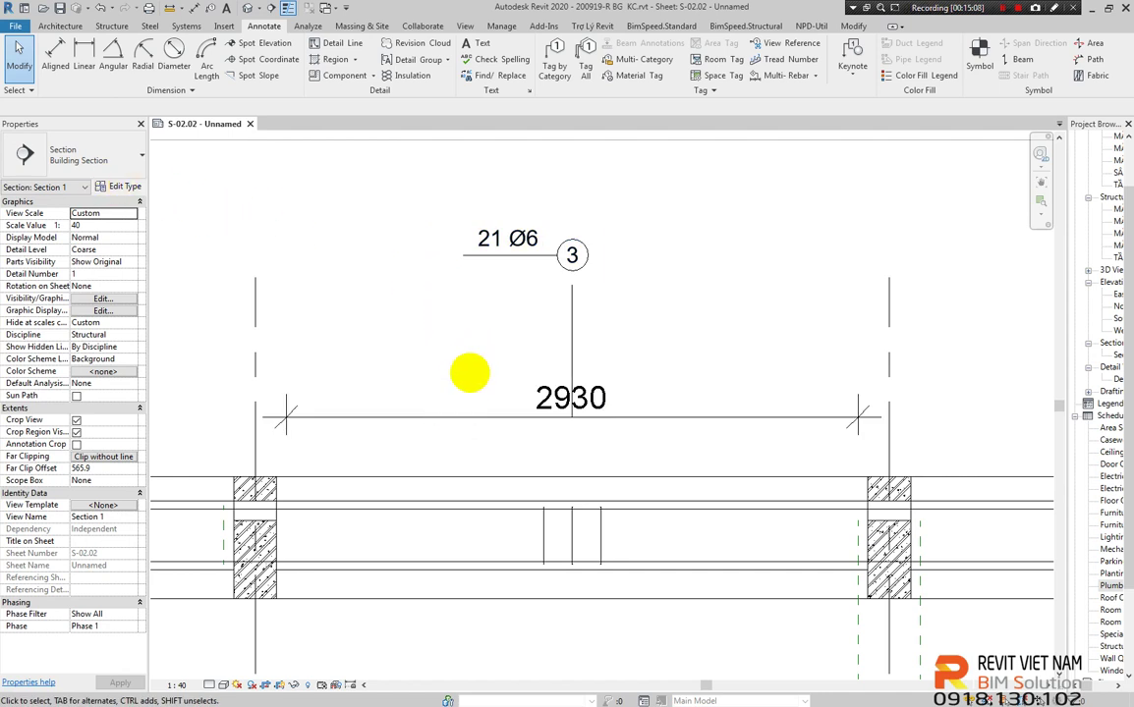
left_click(443, 420)
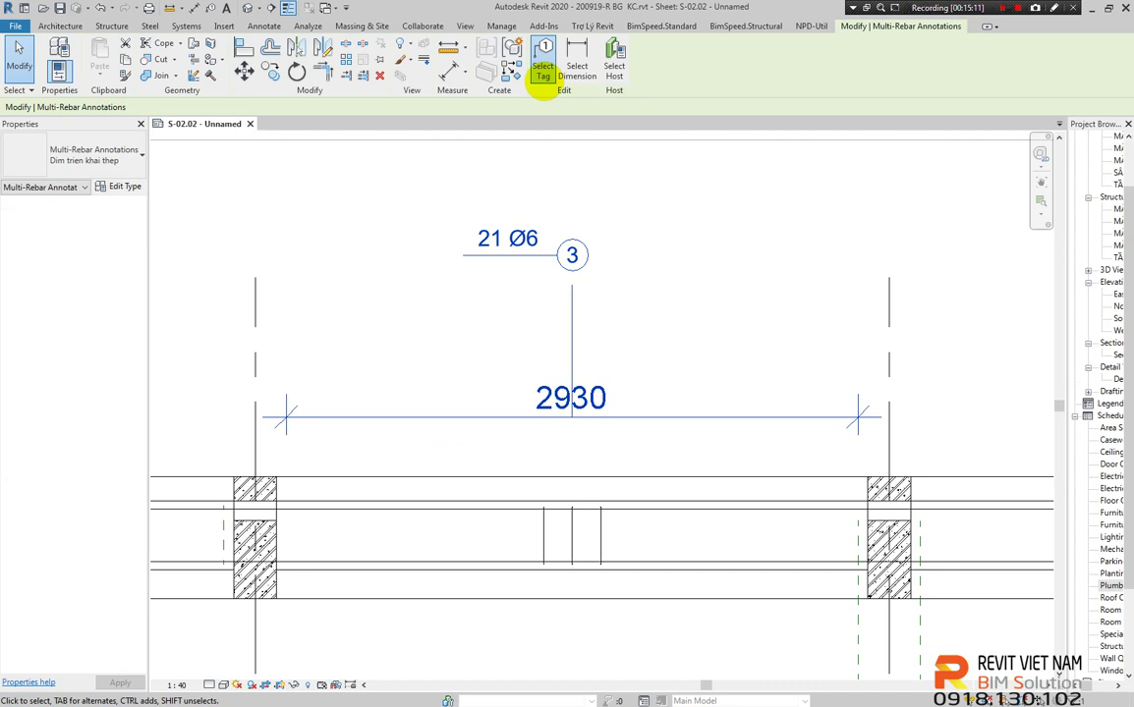
left_click(543, 71)
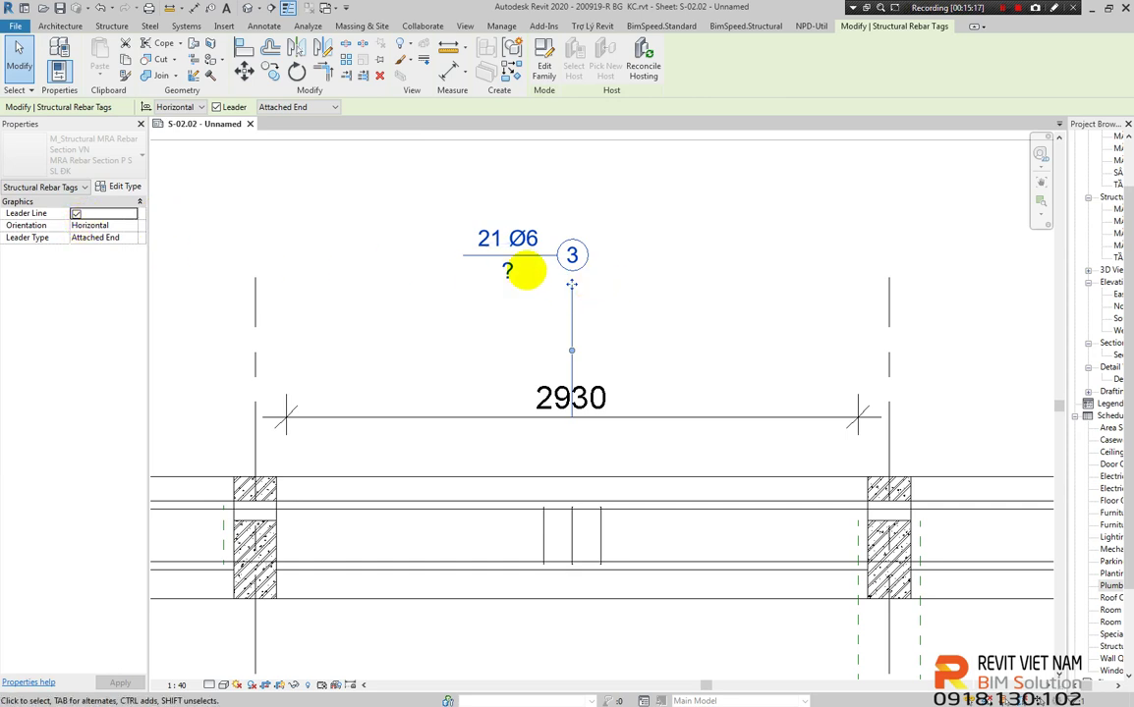
left_click(76, 213)
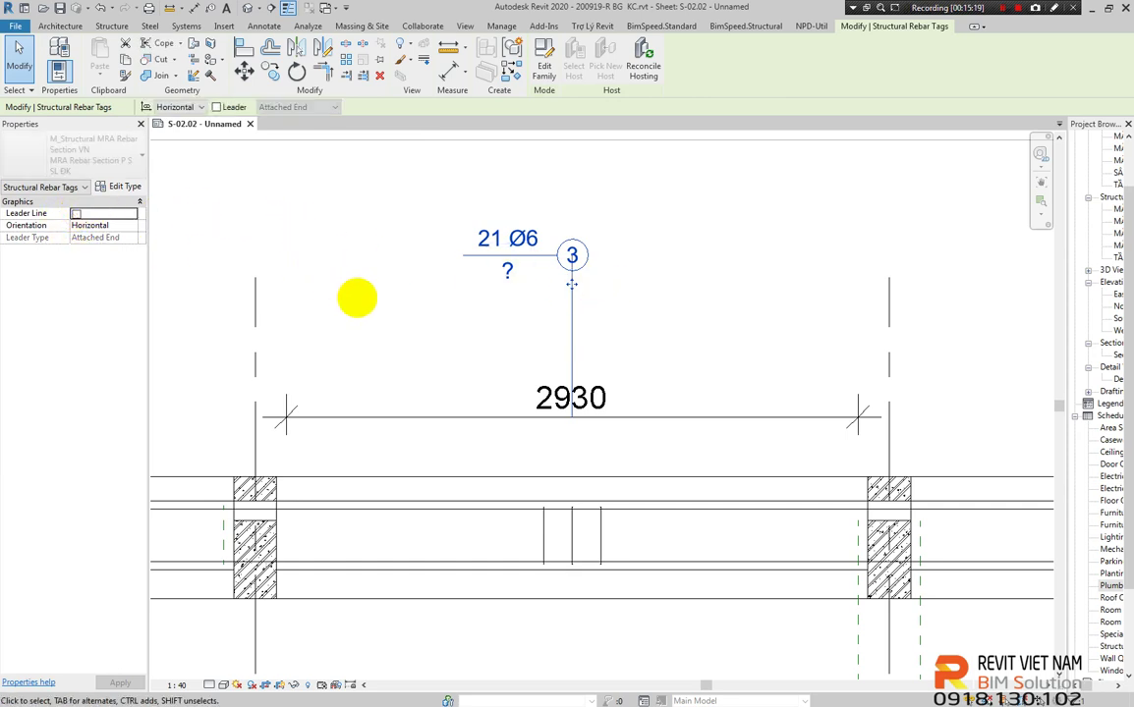
left_click(428, 312)
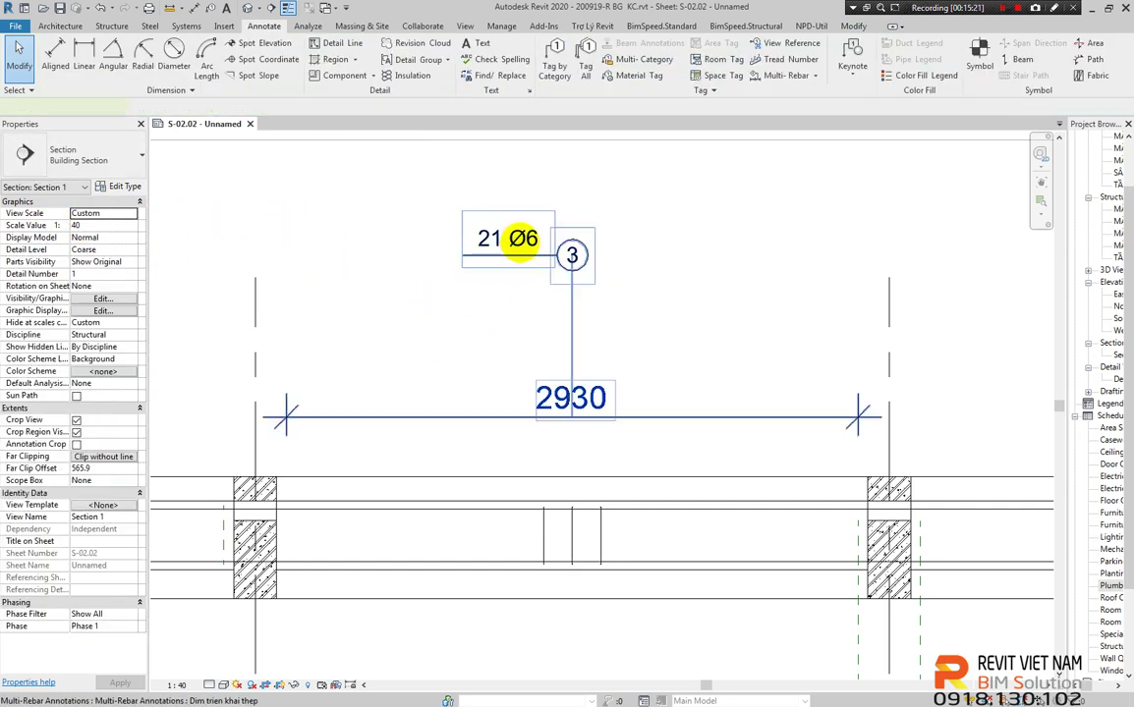
Enable the 2930 dimension's Leader option and check its type settings
left_click(509, 240)
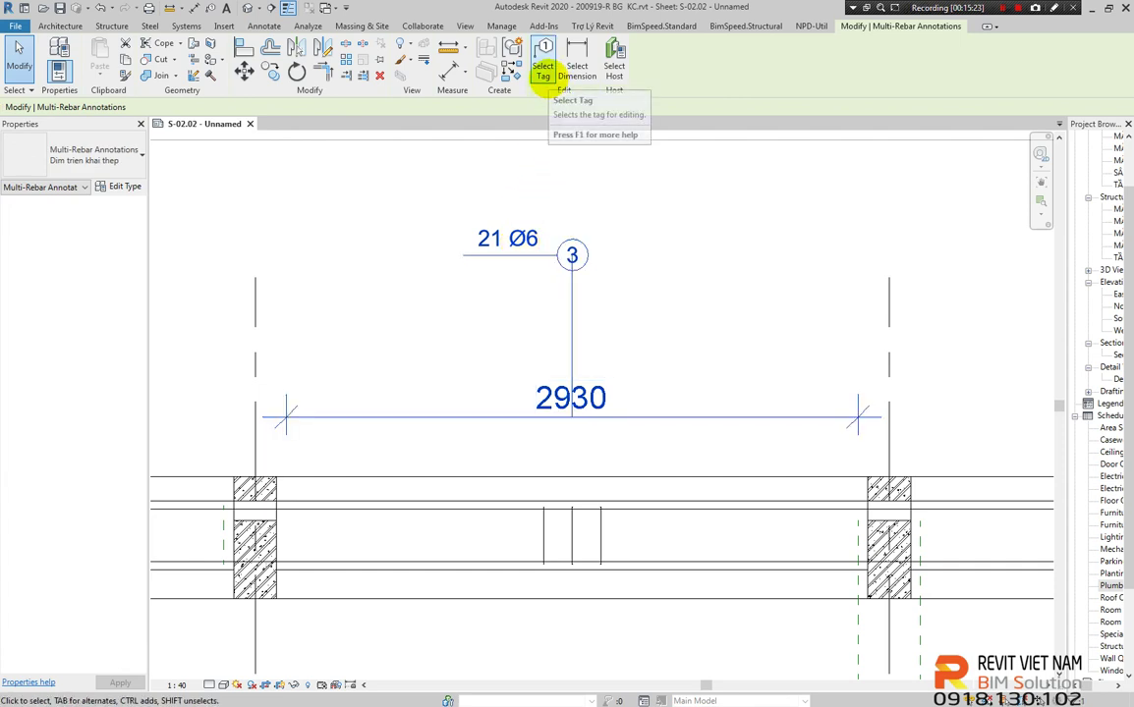
left_click(542, 67)
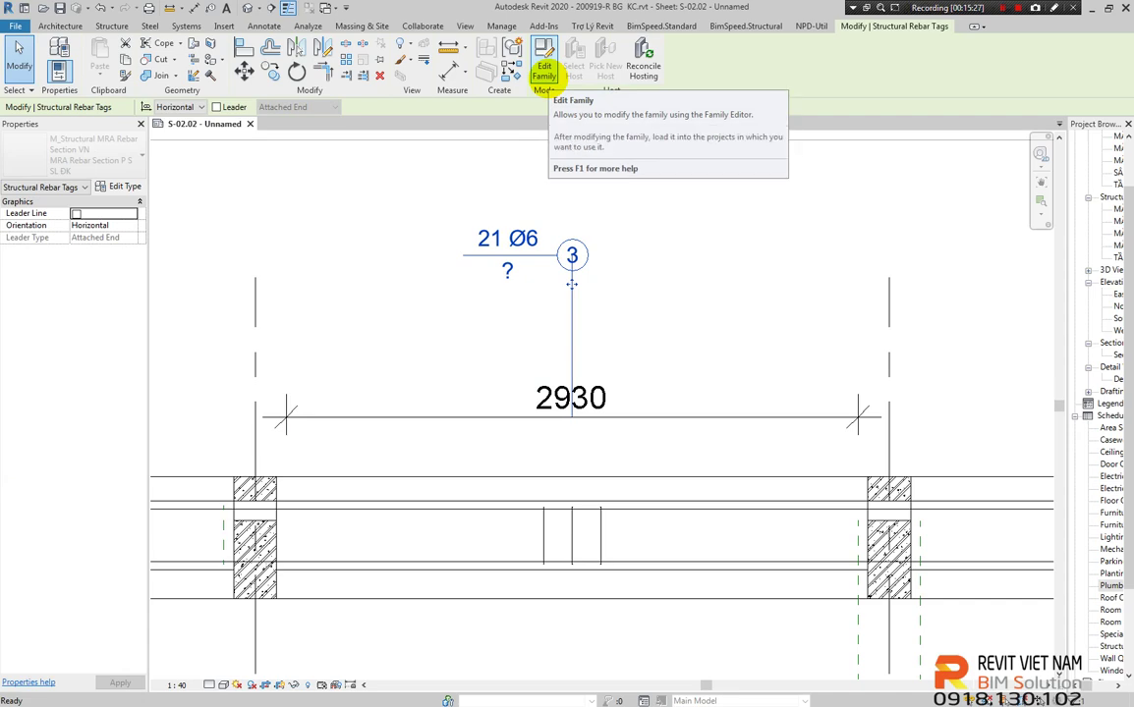
key("Escape")
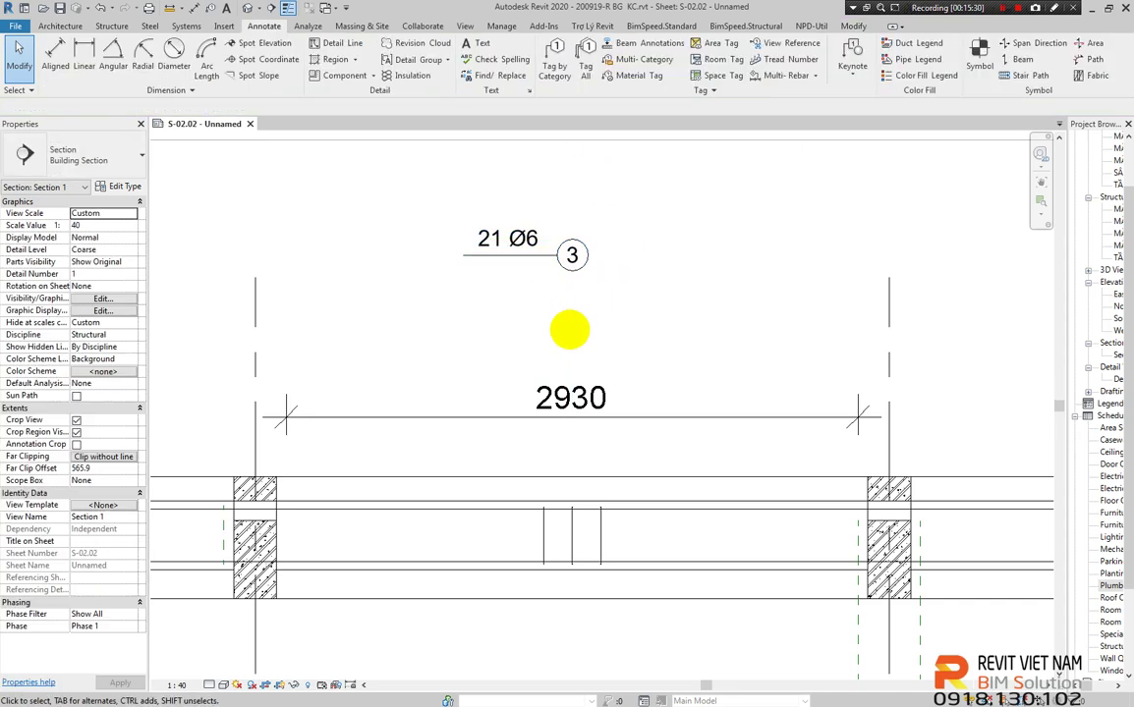
left_click(570, 386)
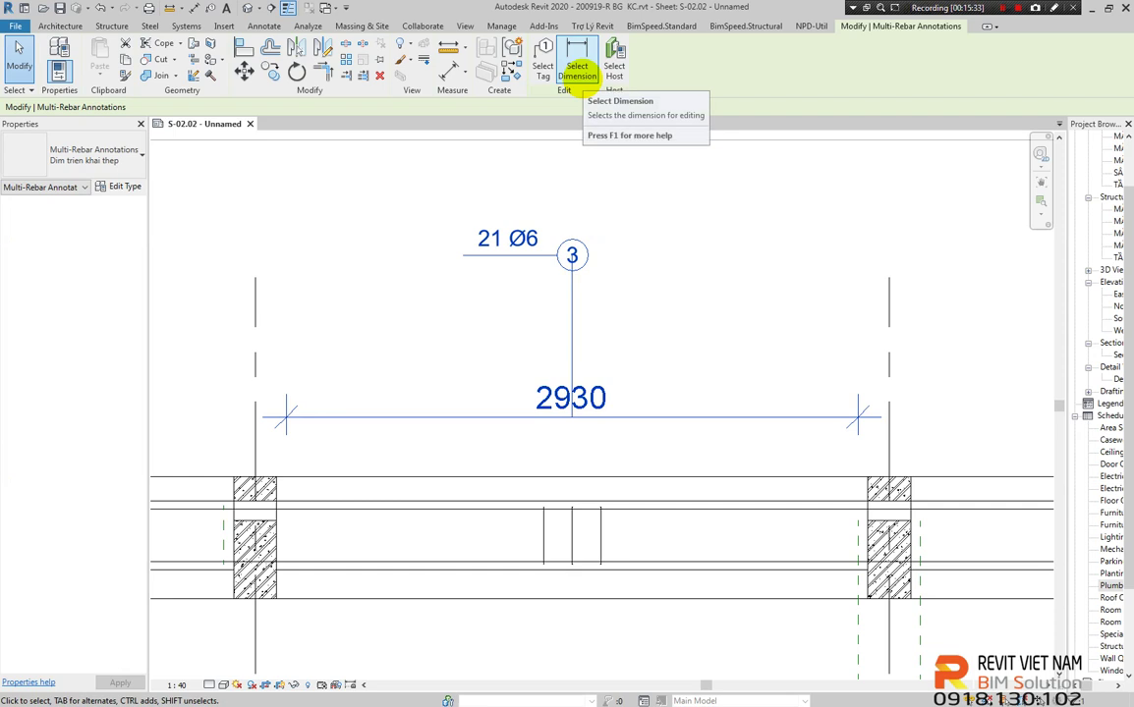
left_click(576, 71)
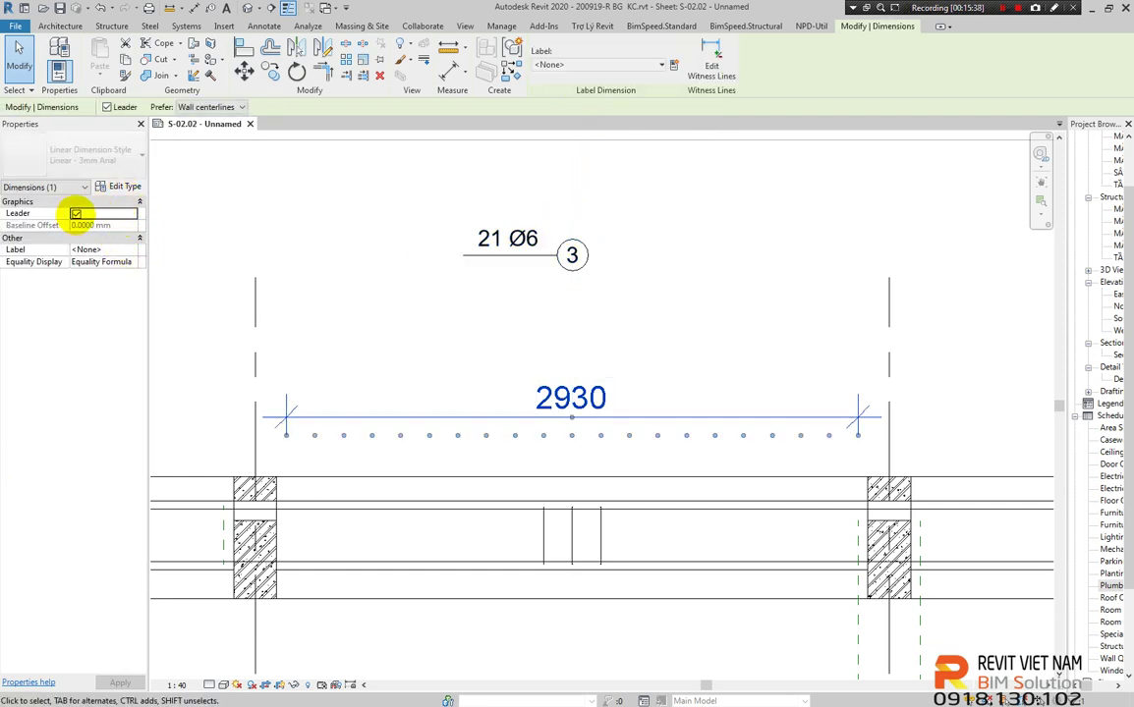
left_click(76, 214)
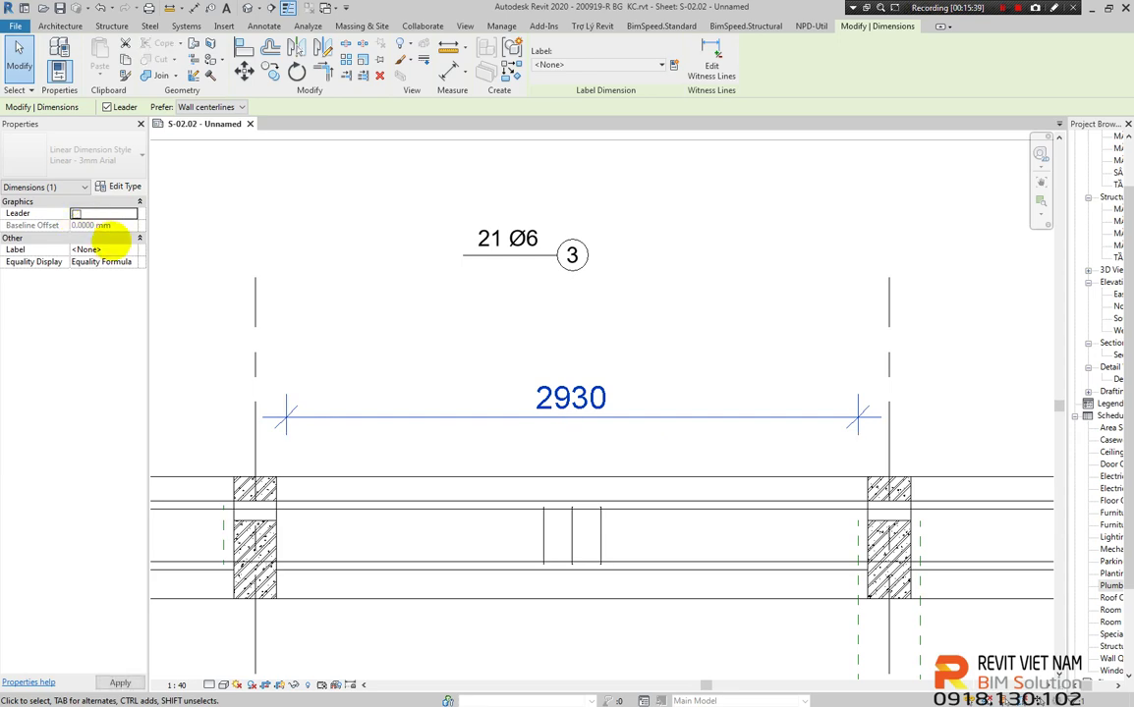
left_click(125, 186)
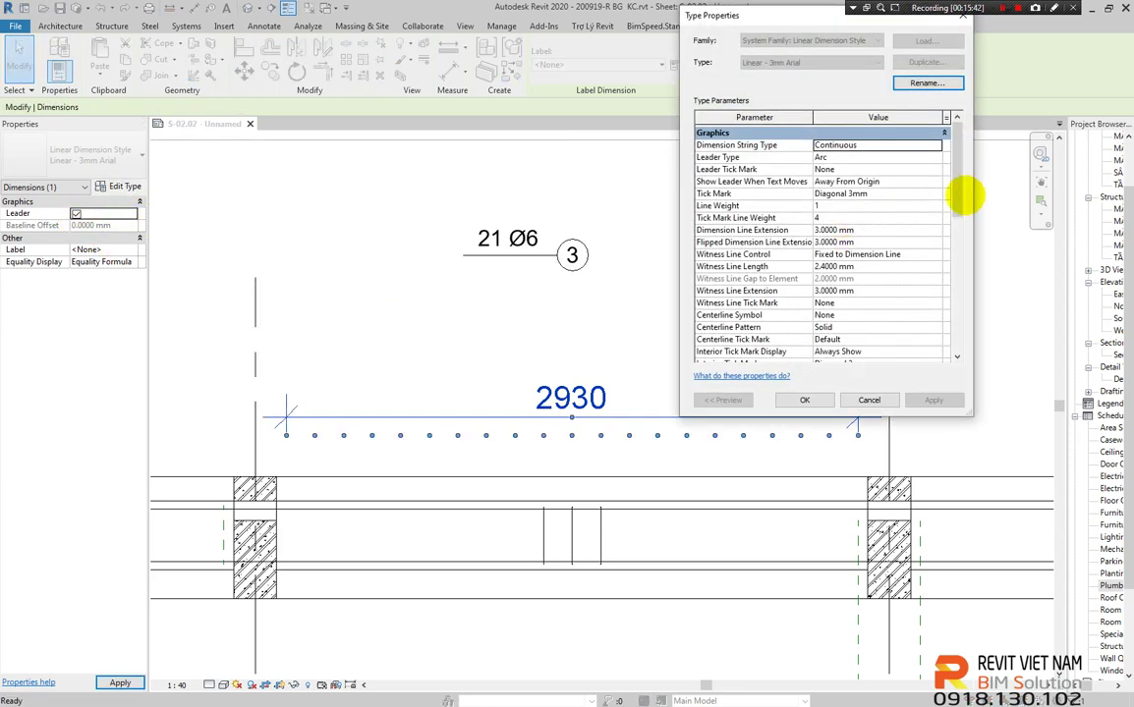
left_click_drag(958, 199, 952, 479)
key("Escape")
key("Escape")
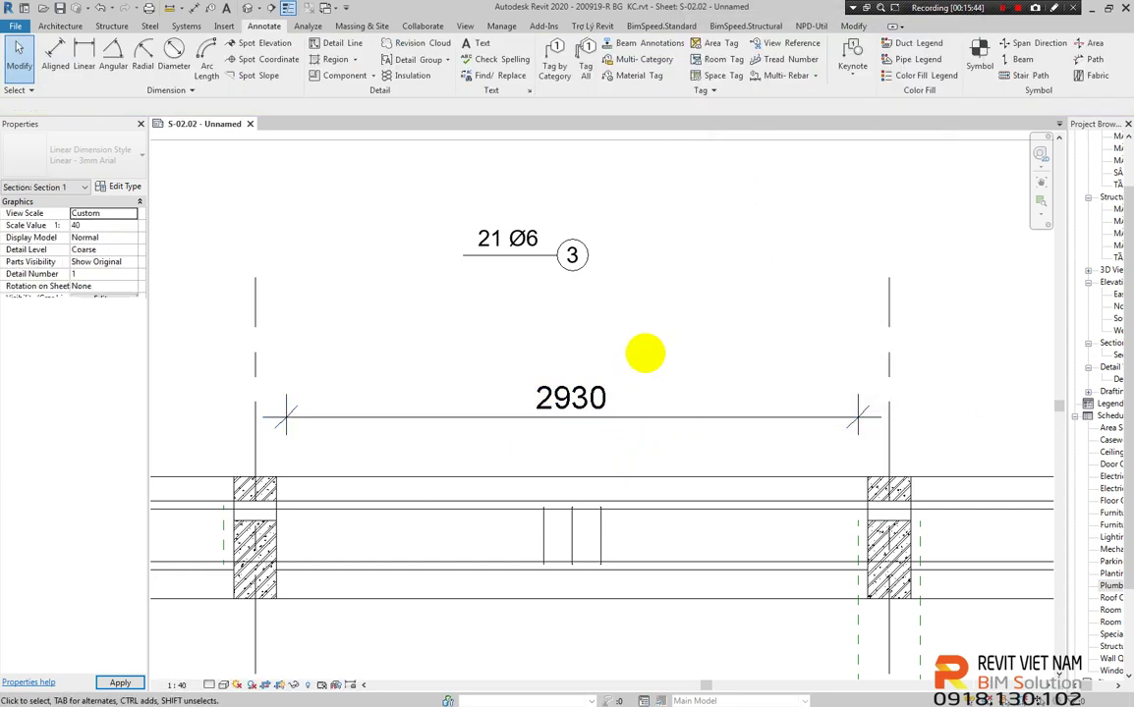
Test toggling Show Dimension Text for the 2930 multi-rebar annotation type
left_click(617, 417)
left_click(124, 187)
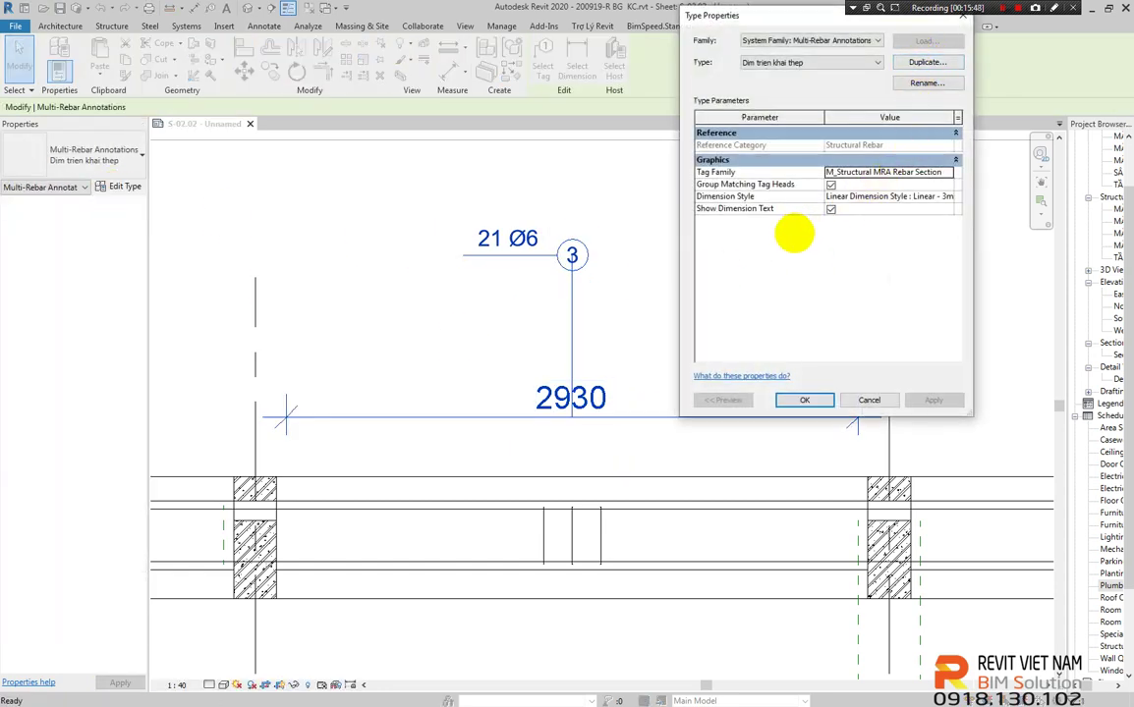
left_click(831, 208)
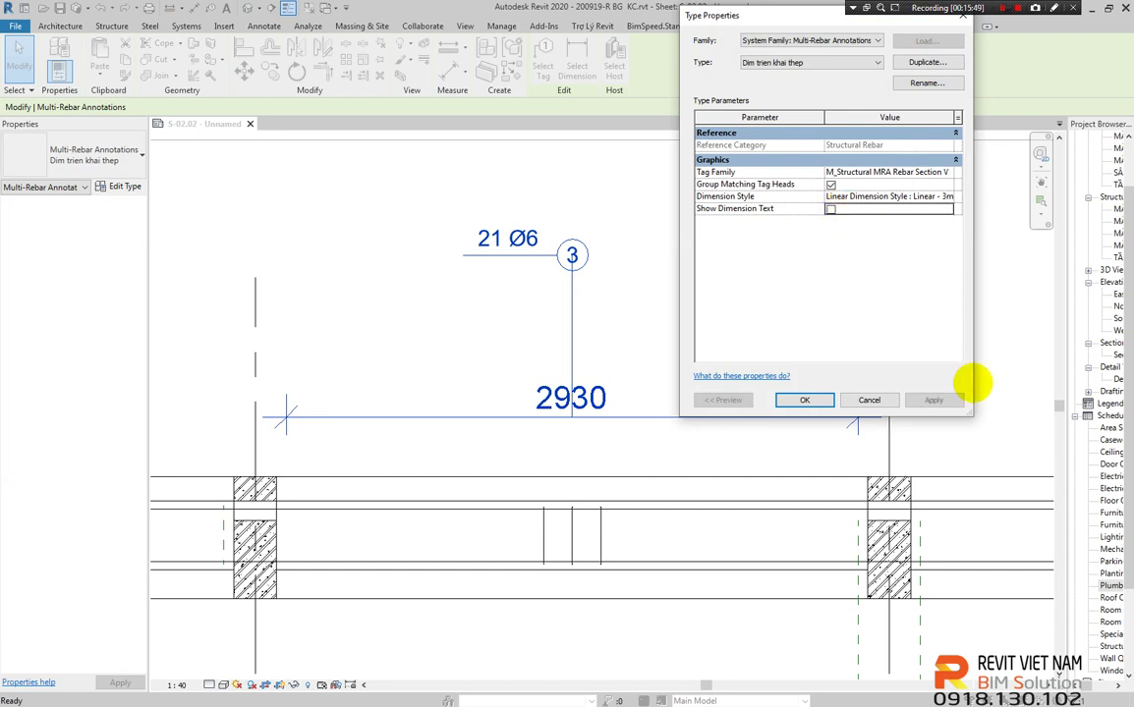
left_click(933, 400)
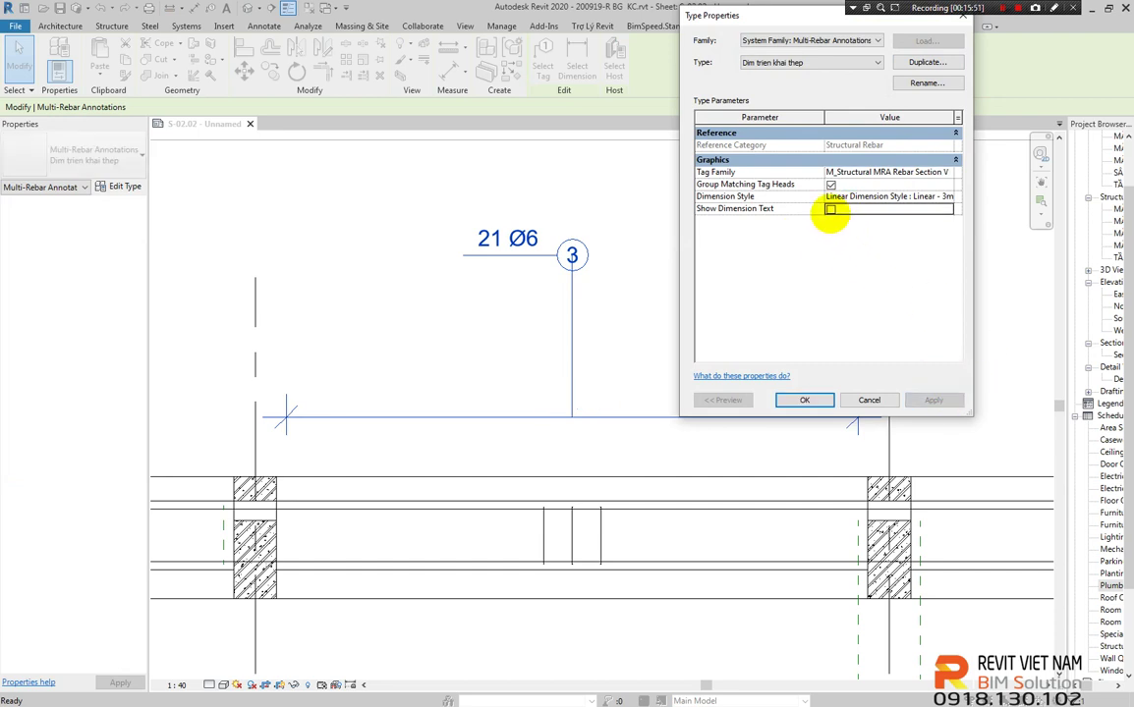
left_click(932, 398)
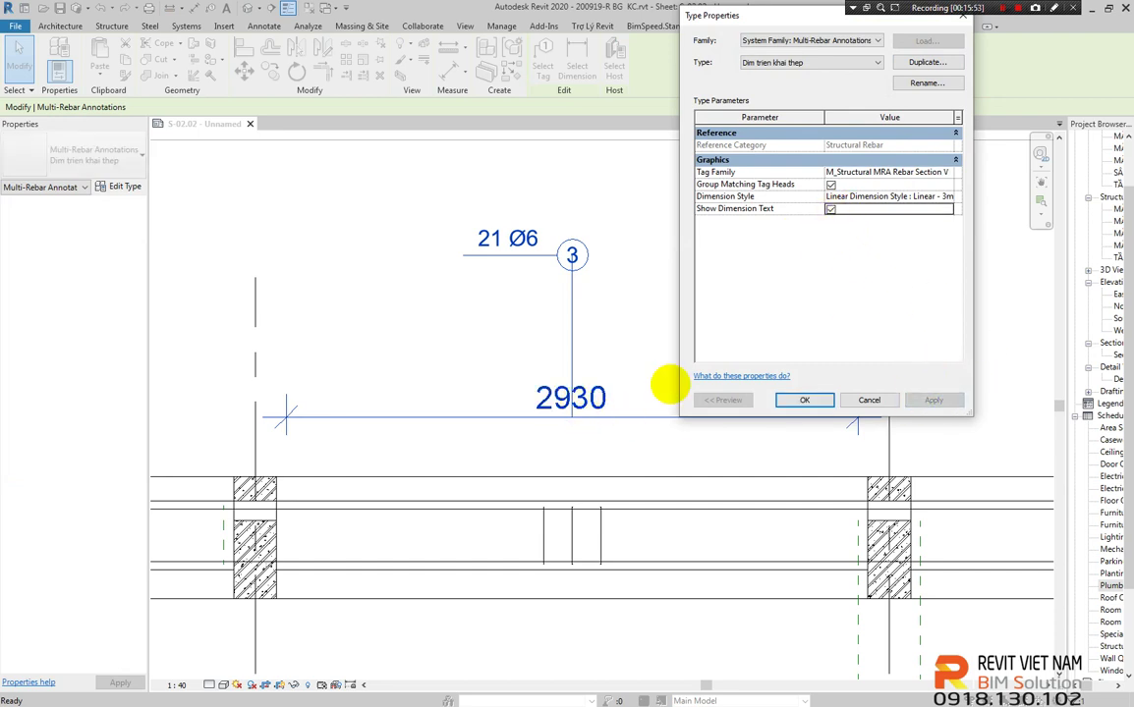
left_click(830, 210)
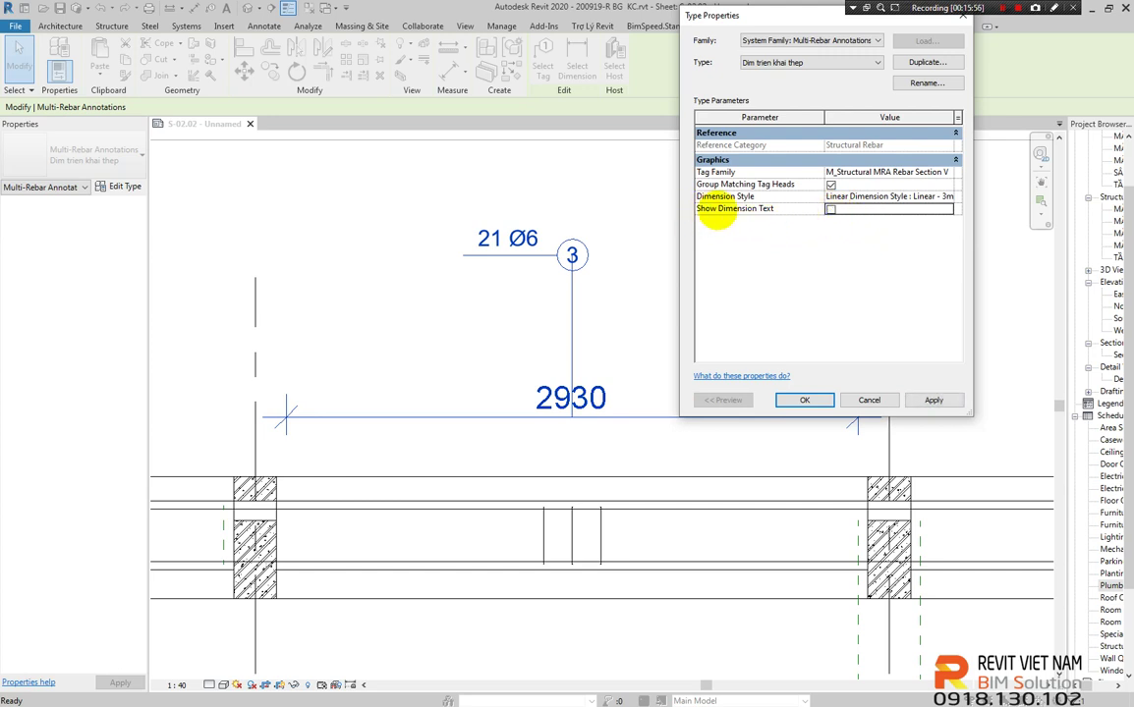
left_click(933, 400)
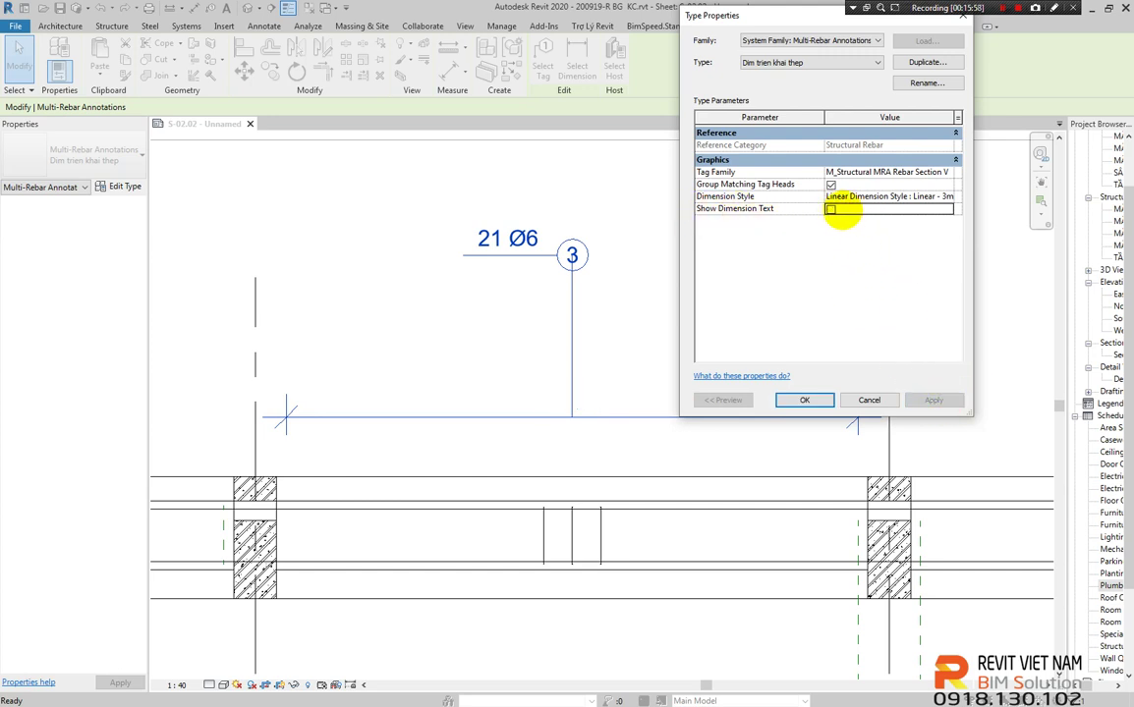
left_click(933, 400)
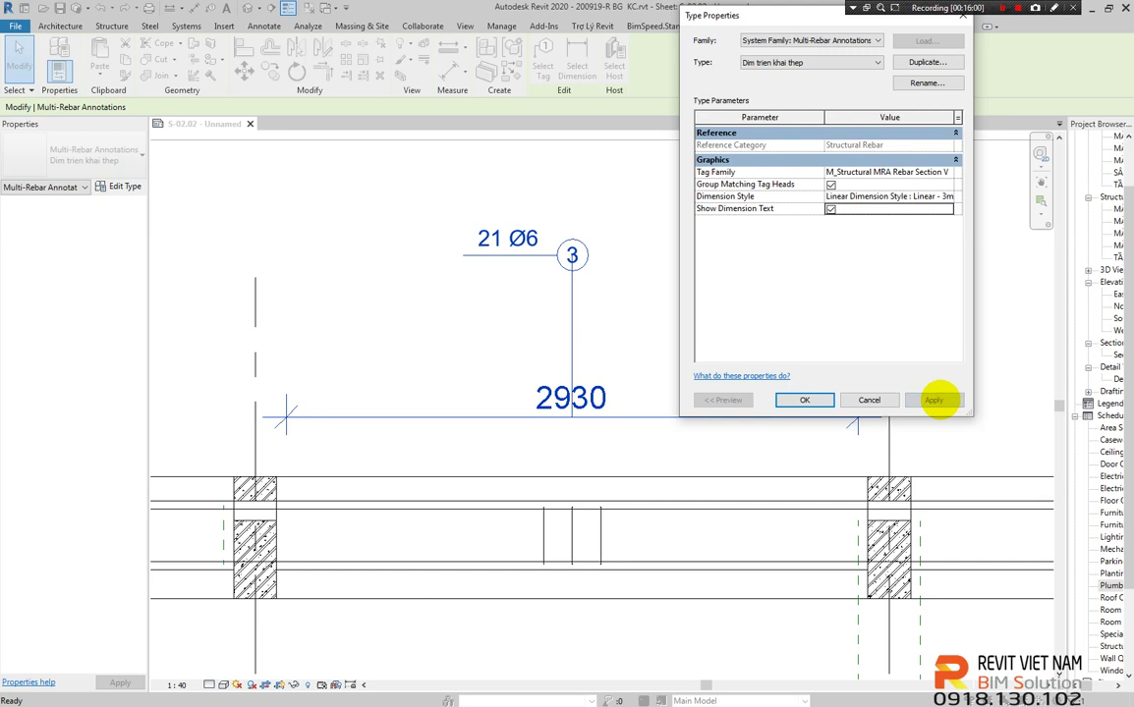
Set the annotation's Tag Family to hoc tag thep VN : P S SL & ĐK so it reads 21 Ø6
left_click(944, 172)
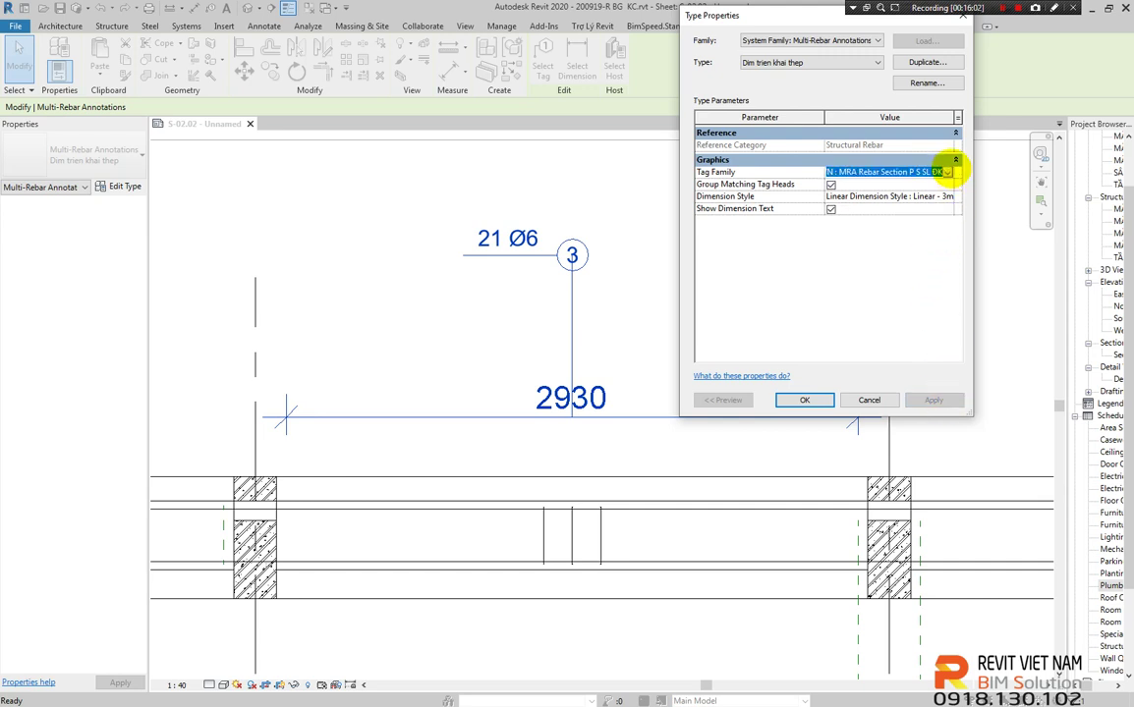
left_click(949, 172)
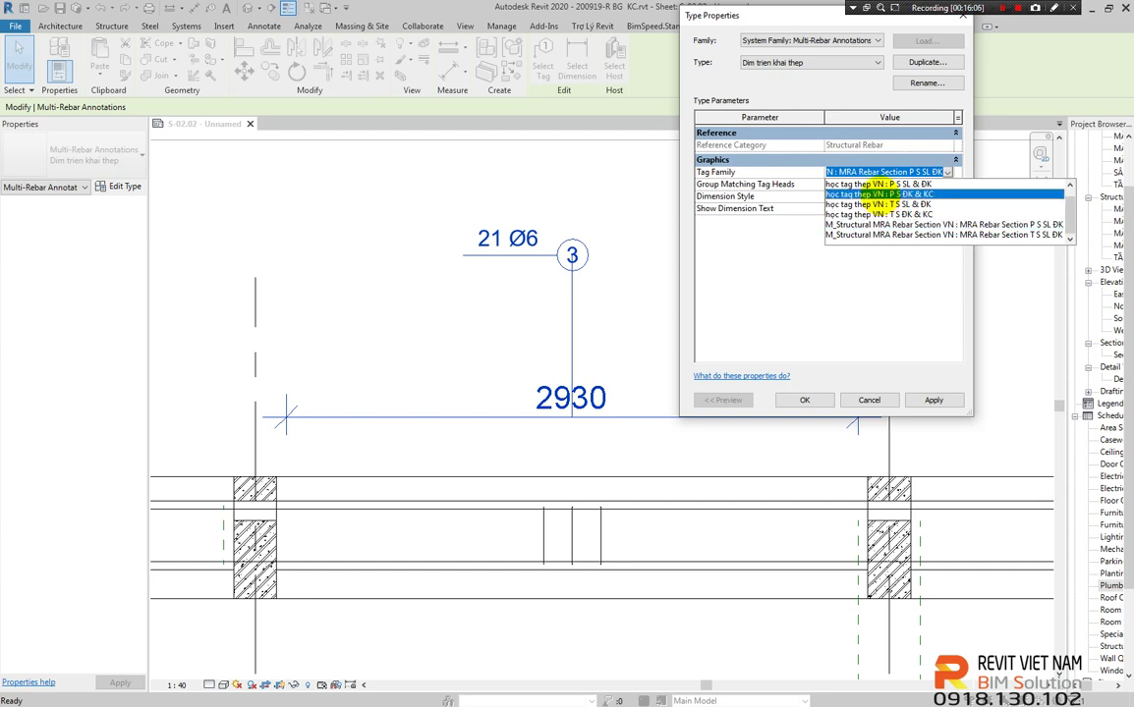
left_click(877, 194)
left_click(934, 400)
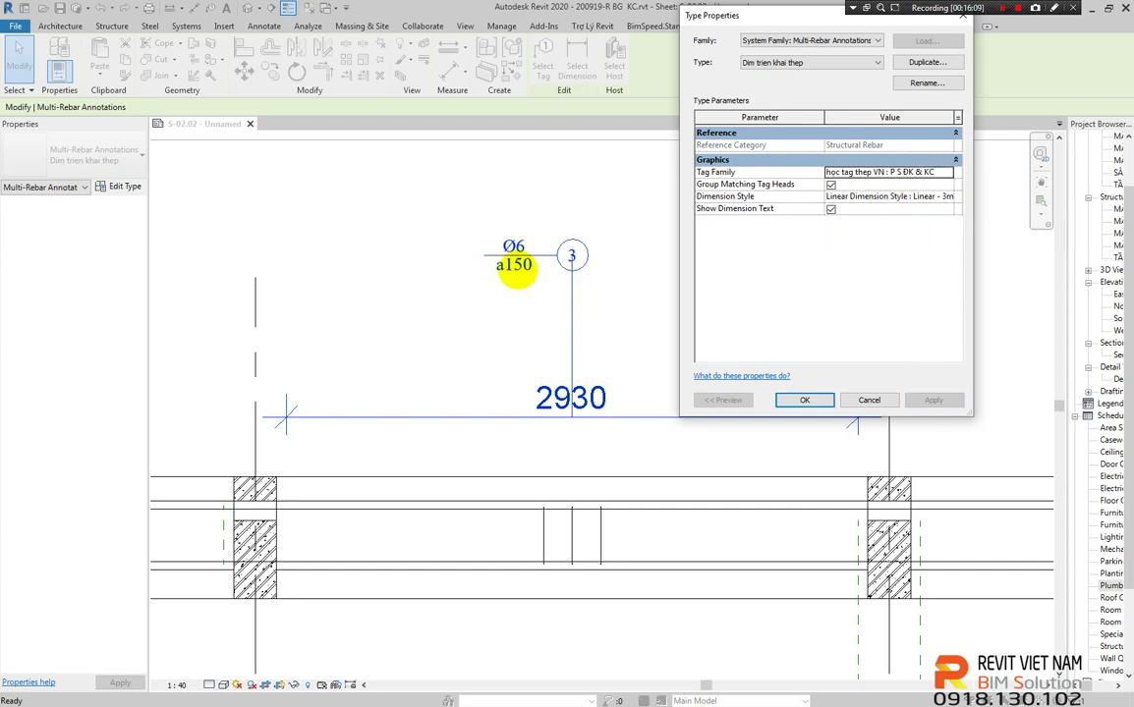
left_click(941, 172)
left_click(948, 172)
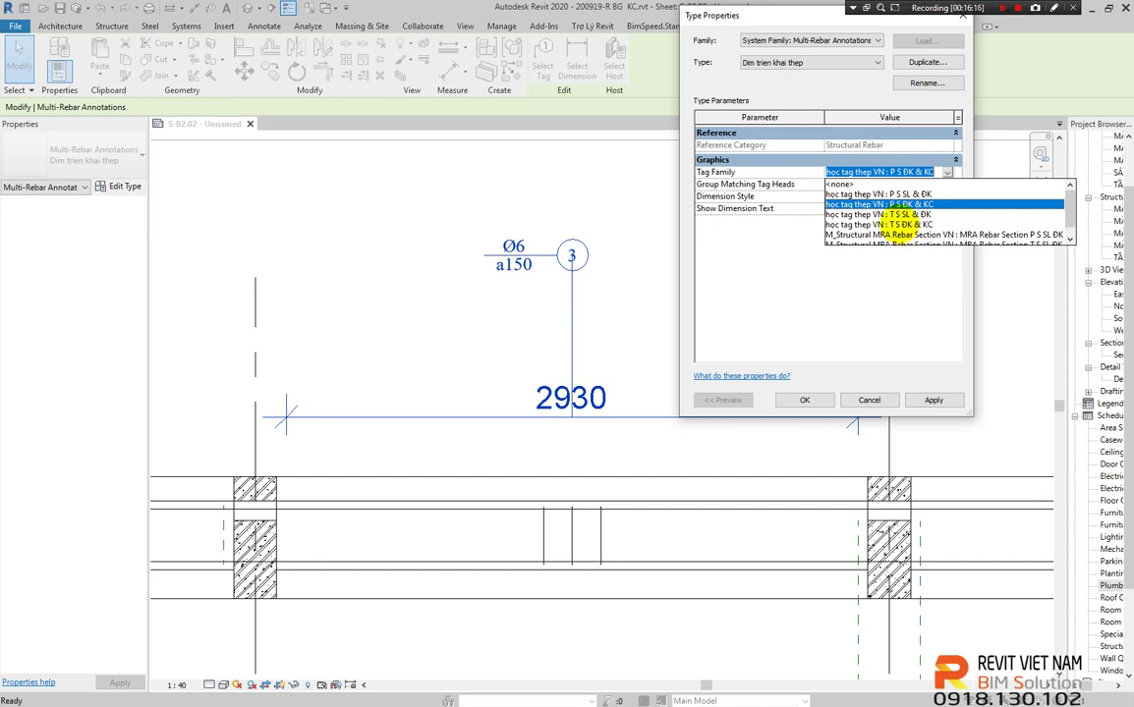
left_click(909, 194)
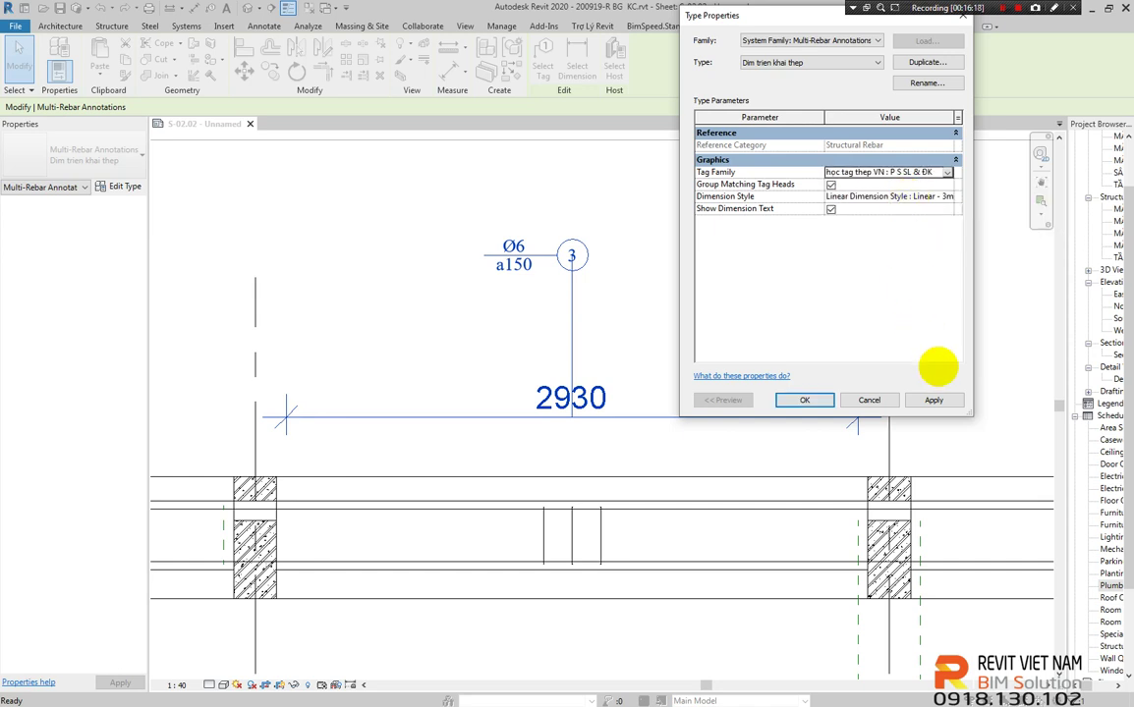
left_click(933, 400)
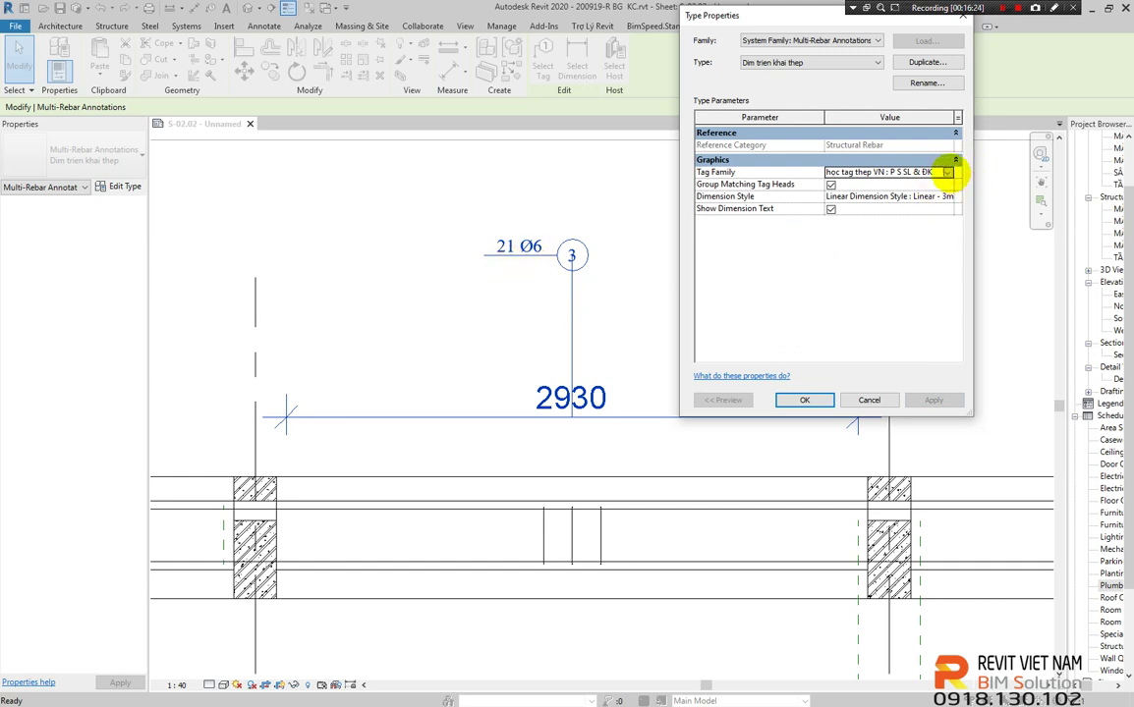
Confirm the type changes and open the 0606Tag VN TIME NEWROMAN.rfa tag family for editing
left_click(947, 173)
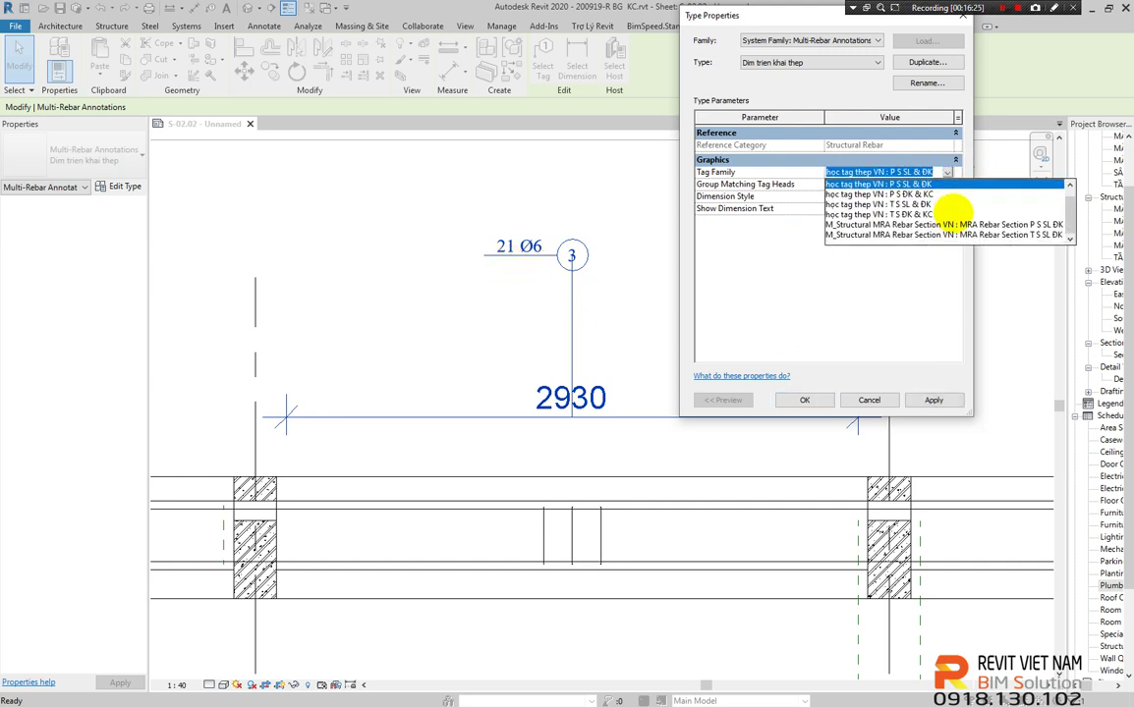
left_click(843, 195)
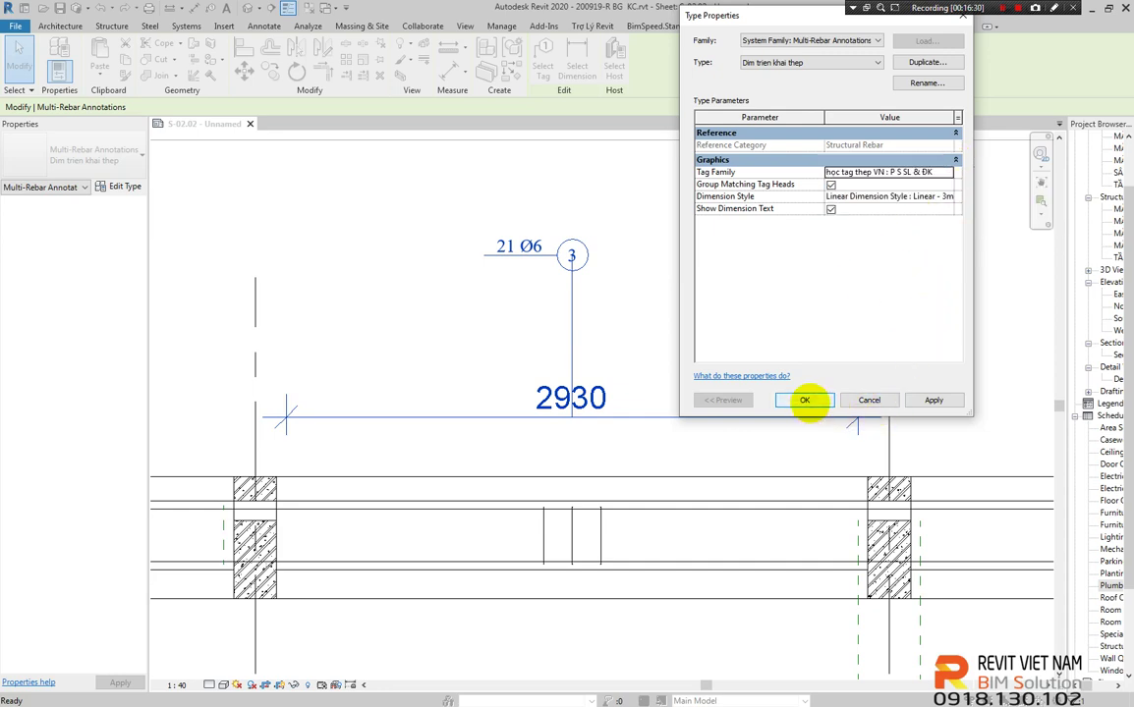
left_click(803, 400)
left_click(694, 312)
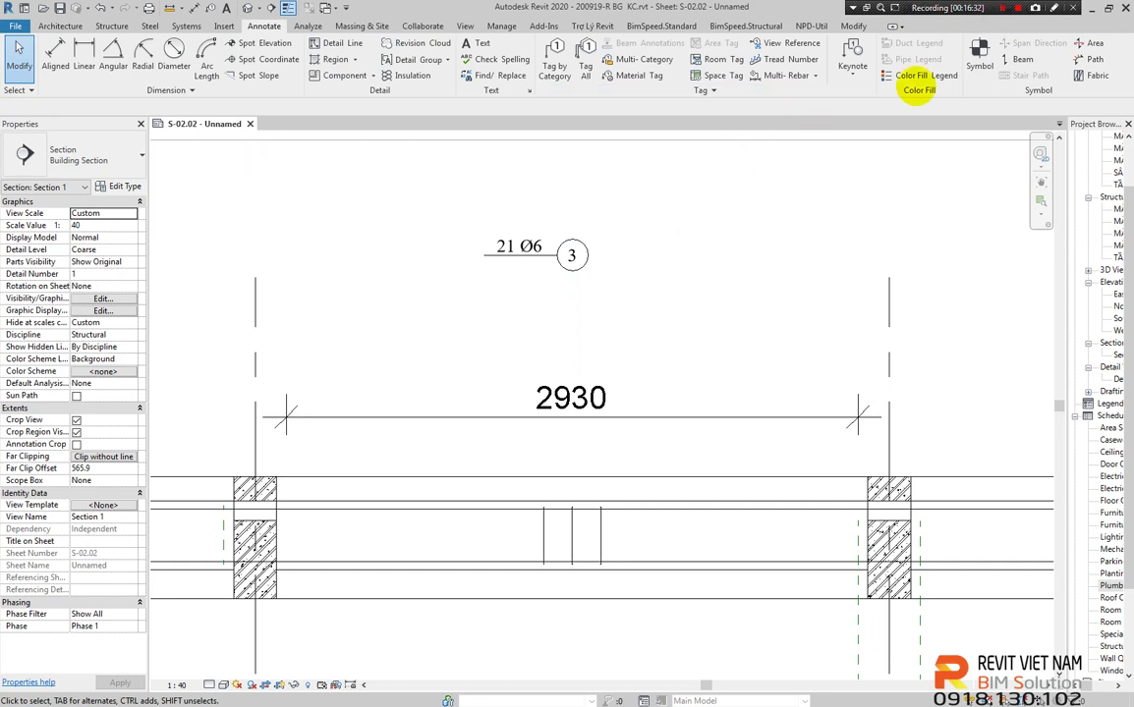
left_click(894, 25)
left_click(822, 94)
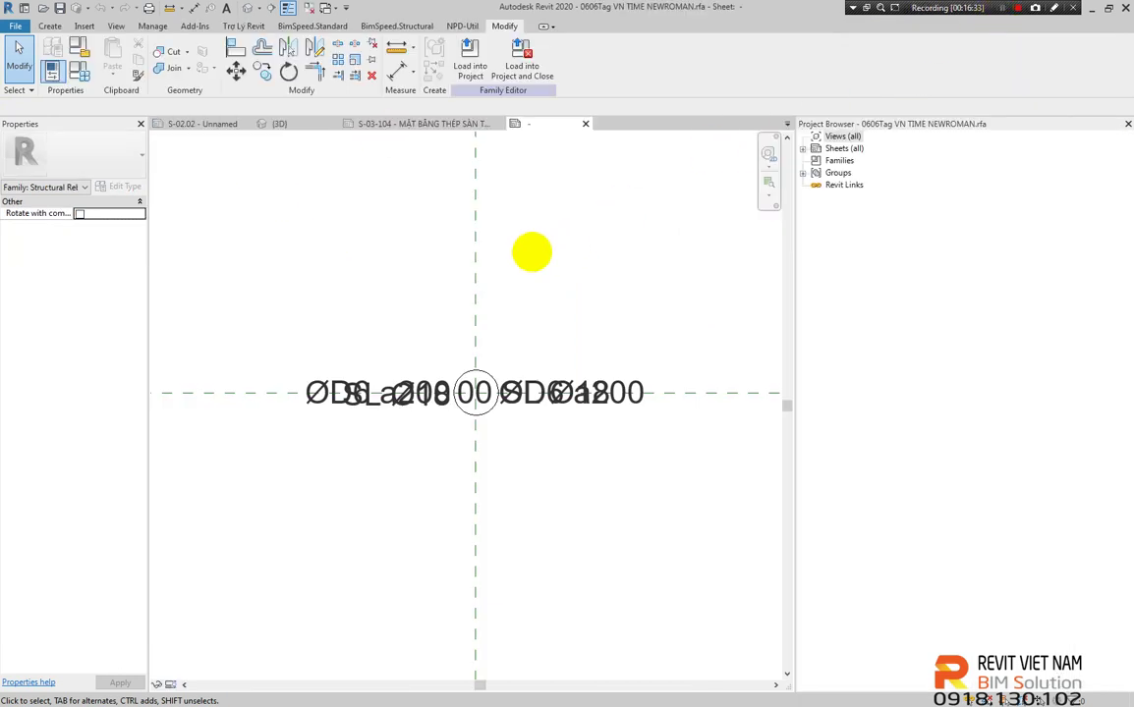
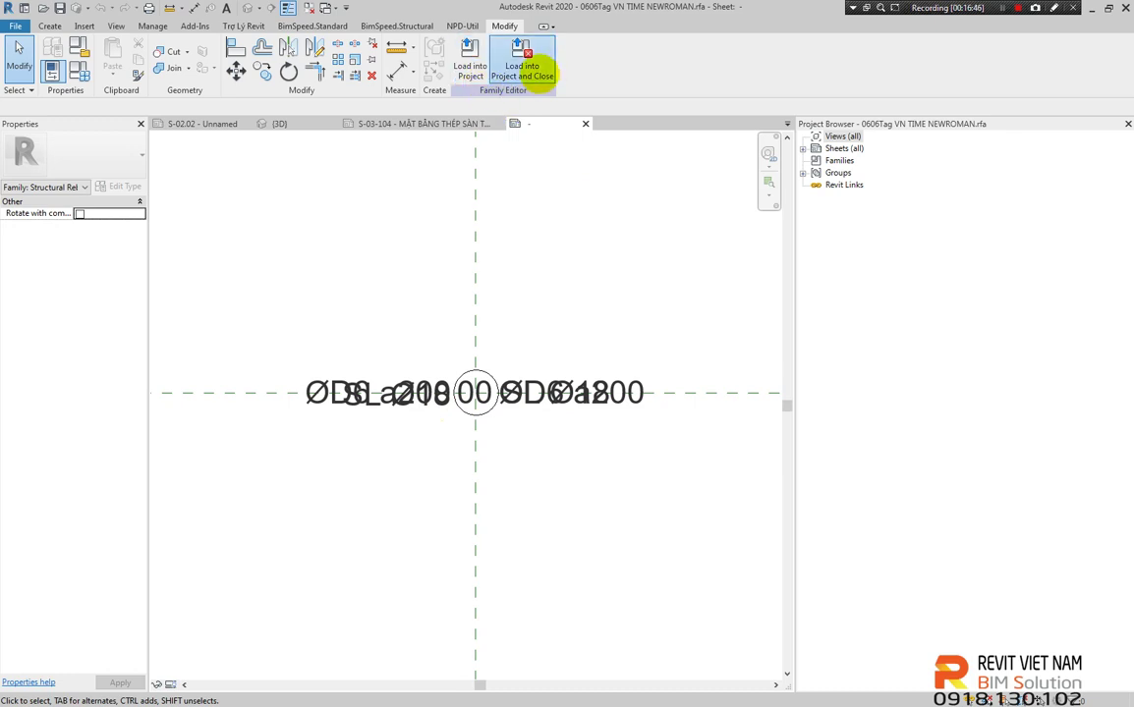
Load the edited rebar tag family into the 200919-R BG KC project
left_click(531, 61)
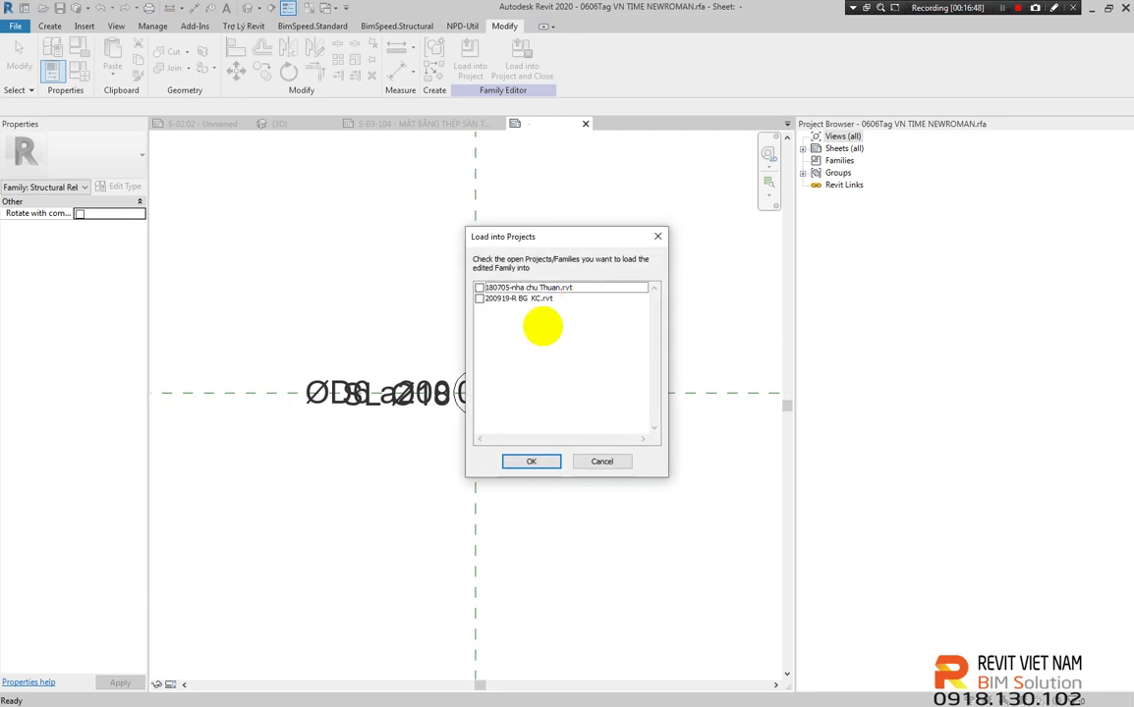
left_click(479, 298)
left_click(532, 461)
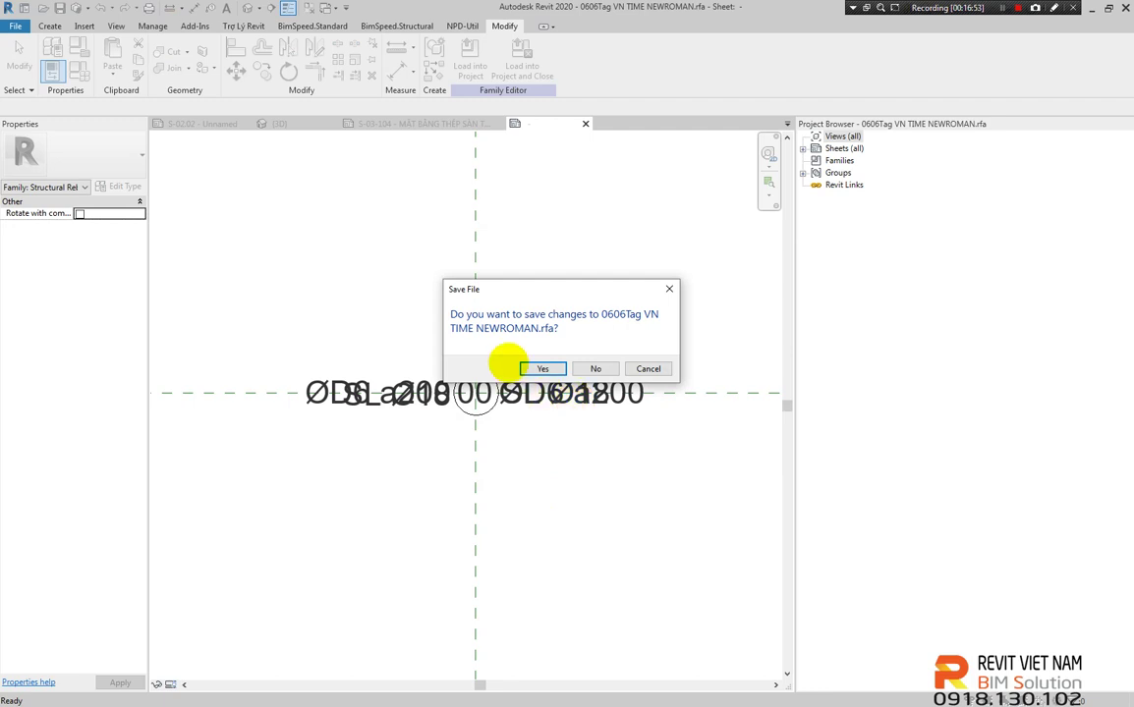
left_click(648, 368)
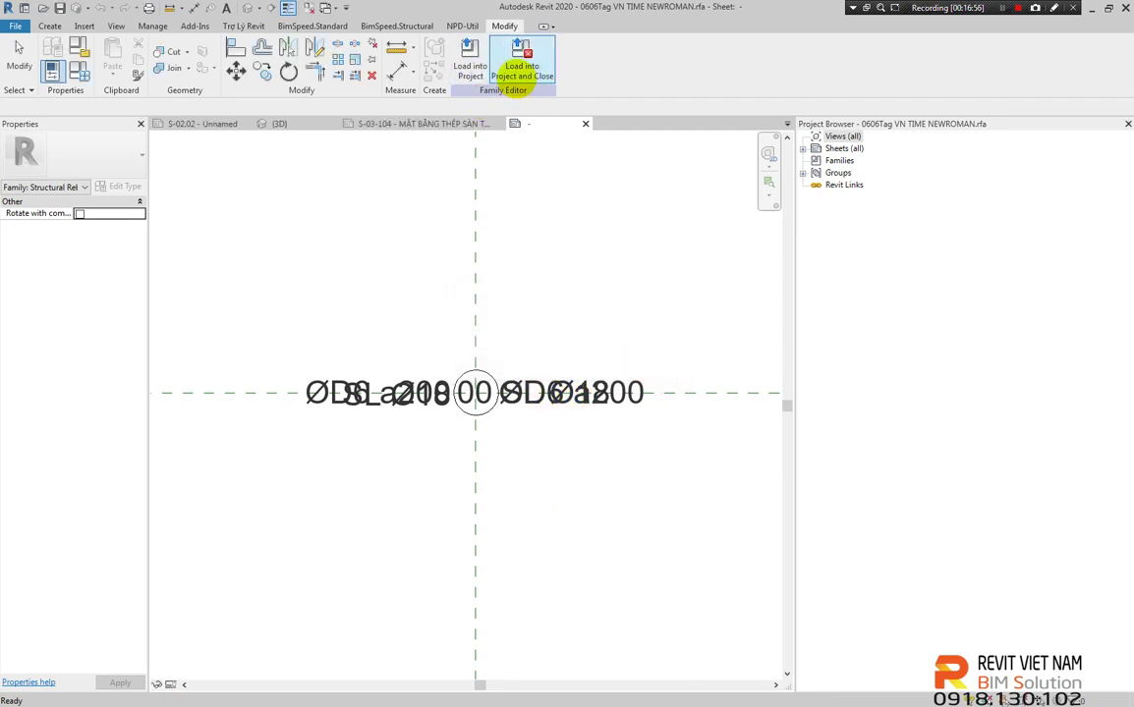
Load and close the family again, cancel the save prompt, and return to the S-02.02 section view
left_click(520, 65)
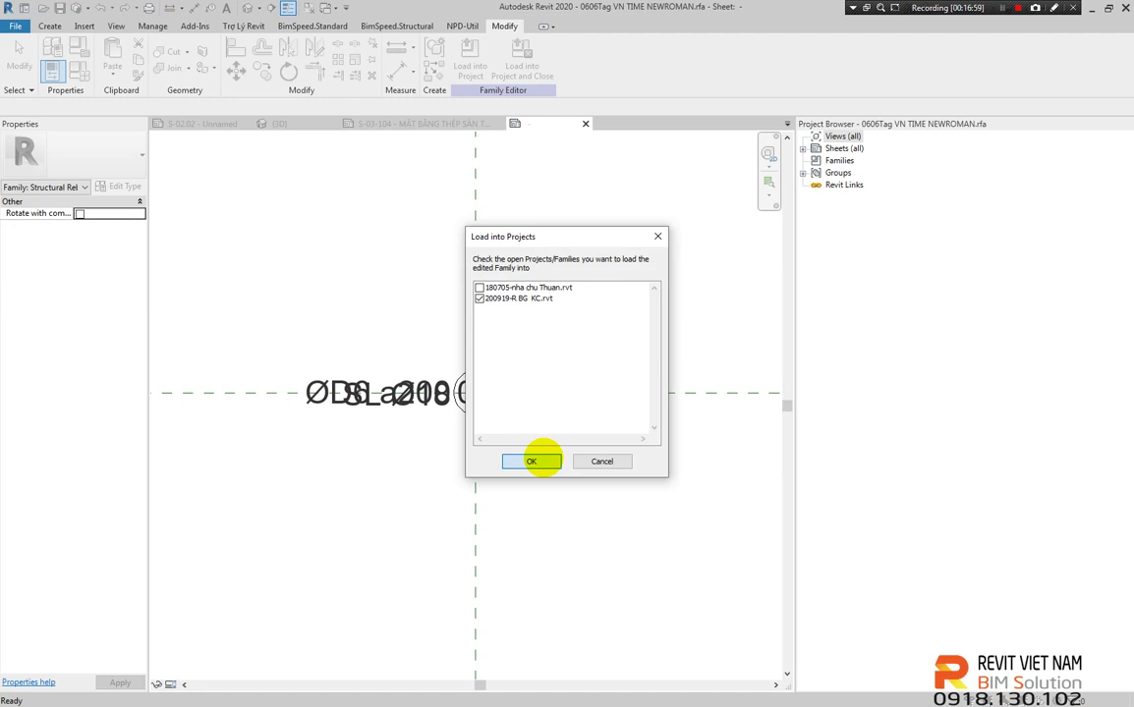
left_click(541, 459)
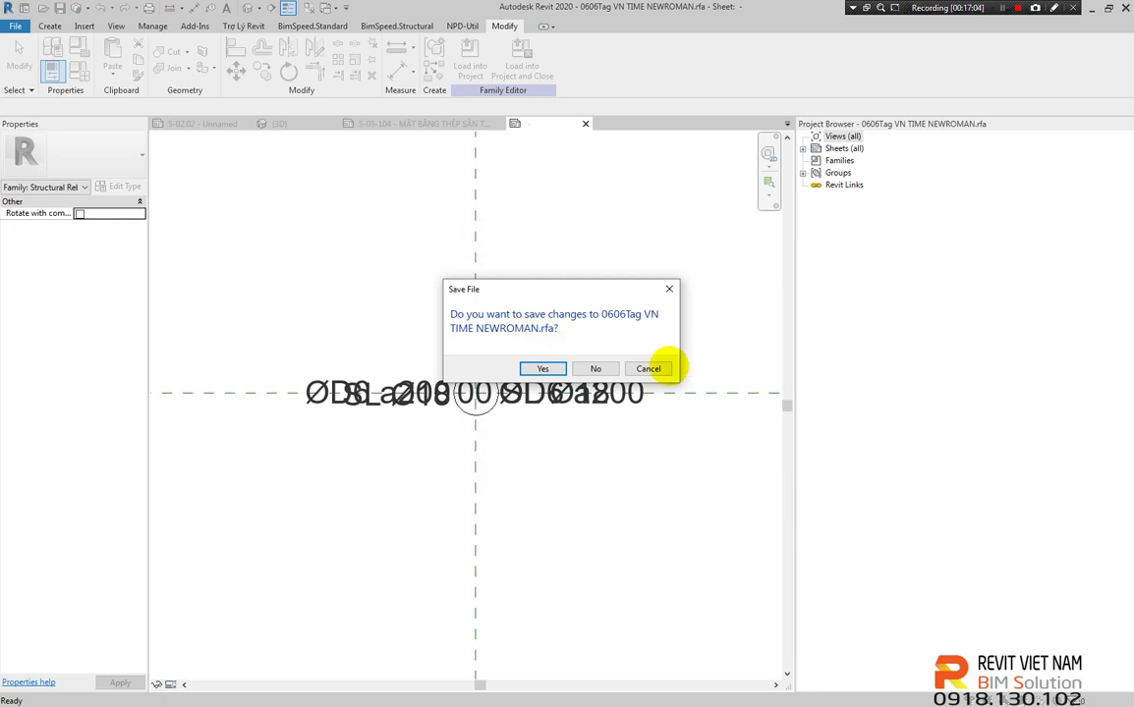
left_click(662, 368)
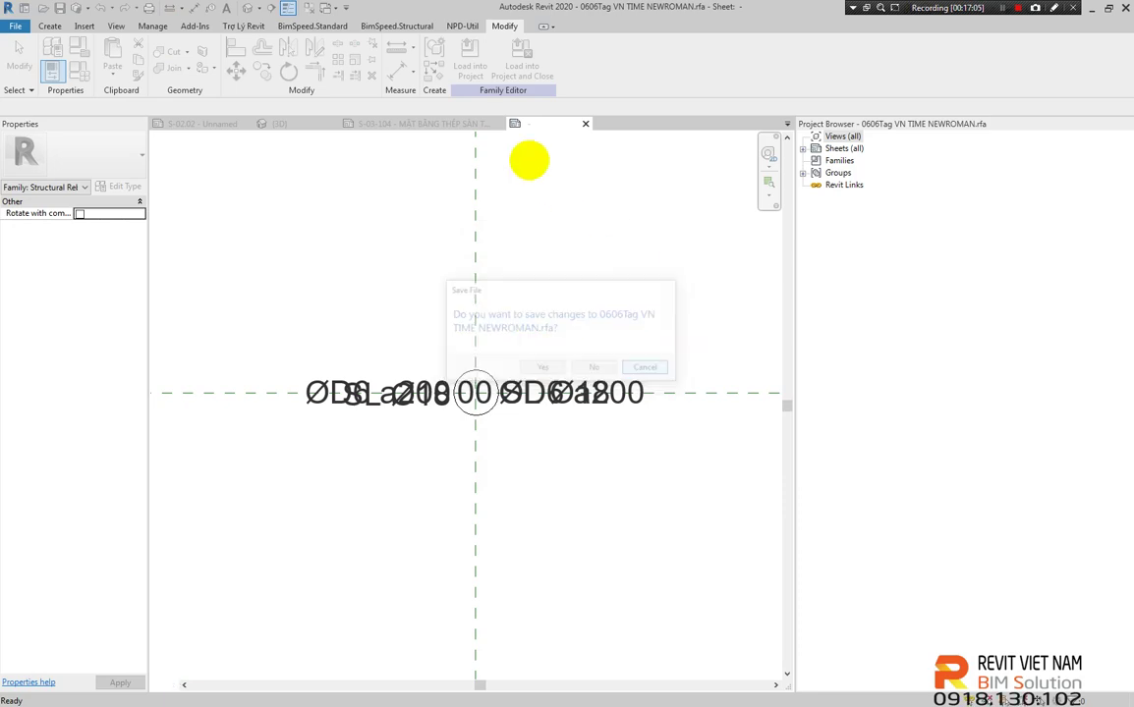
left_click(200, 124)
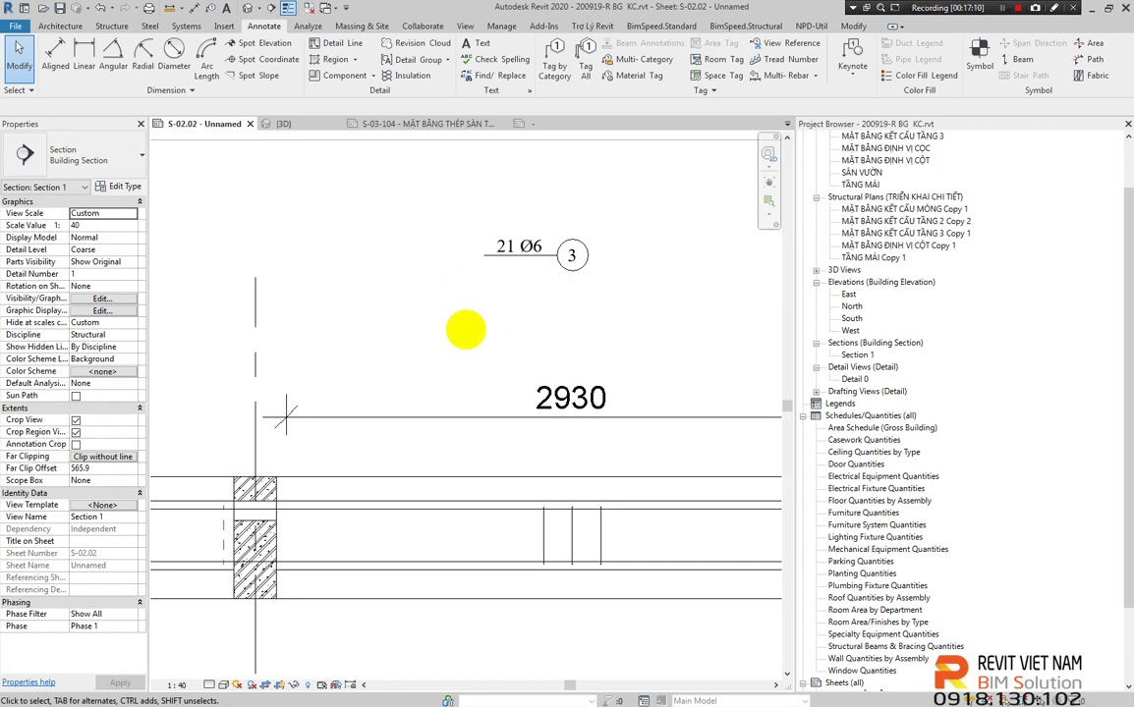
scroll(457, 324, "down", 1)
key("t")
key("g")
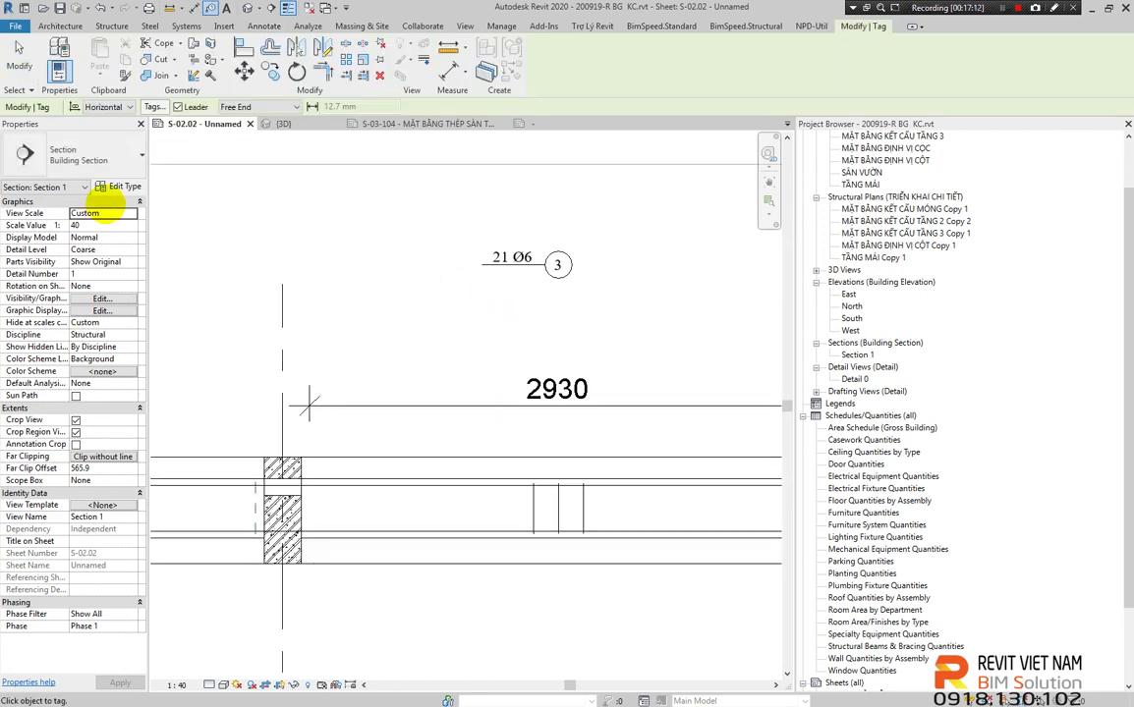
scroll(545, 313, "down", 2)
scroll(506, 355, "up", 2)
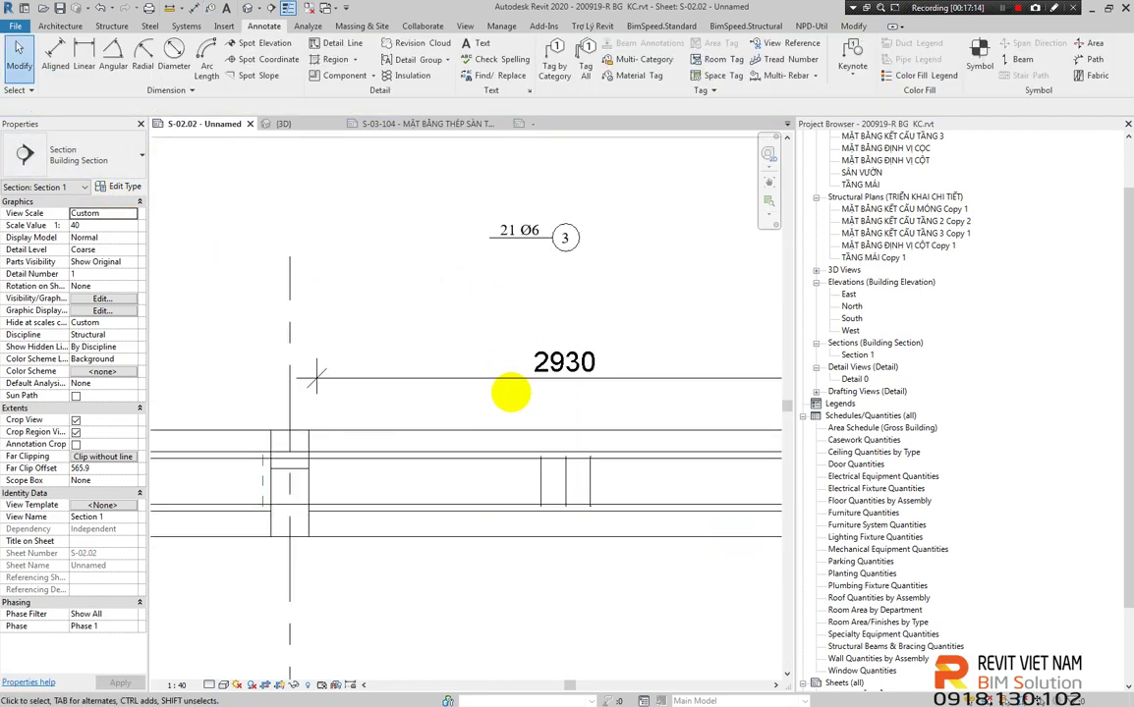
scroll(511, 392, "up", 1)
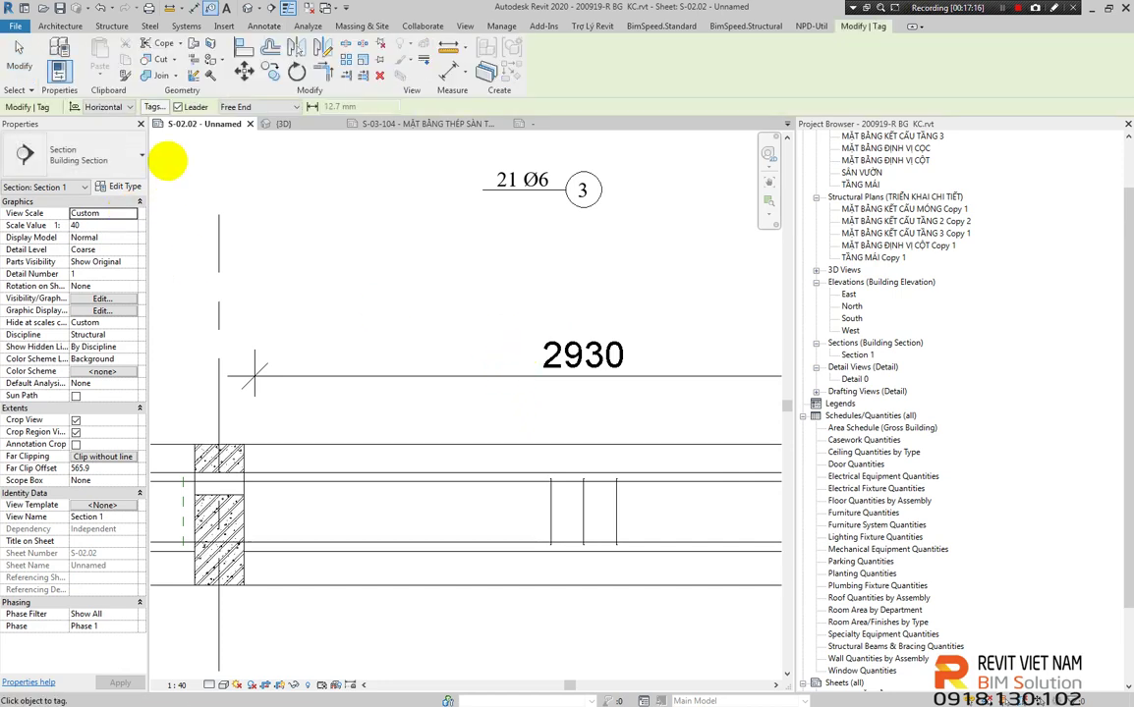
scroll(295, 408, "down", 2)
scroll(383, 397, "down", 1)
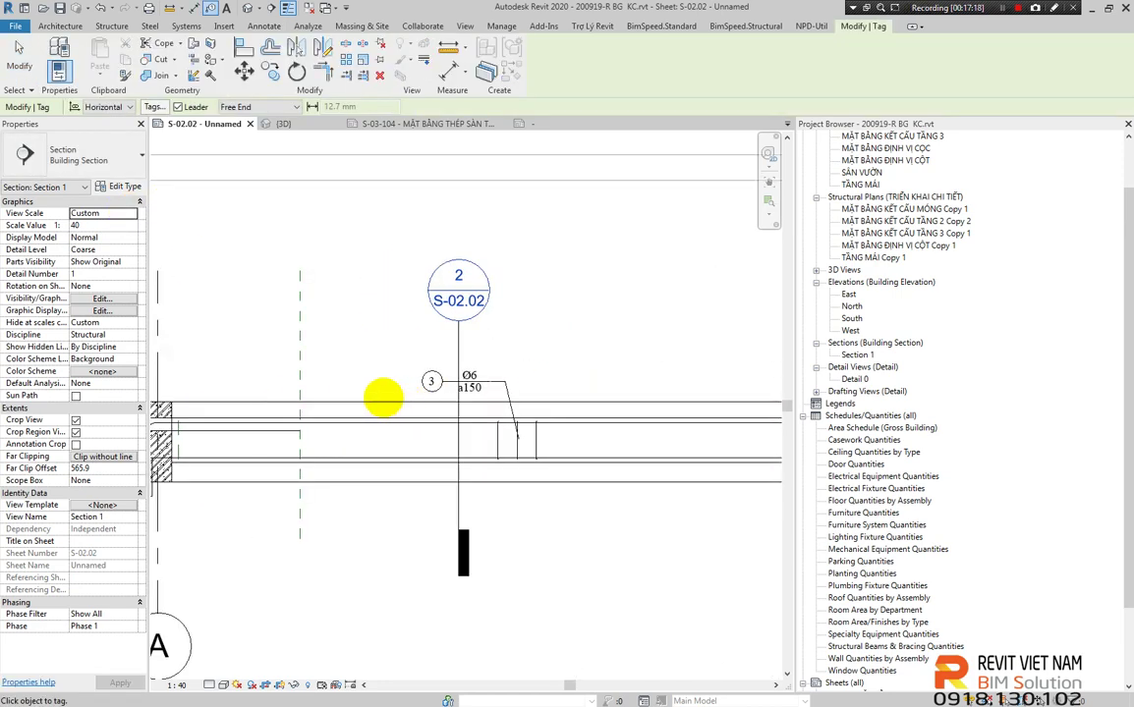
key("Escape")
left_click(476, 383)
left_click(78, 158)
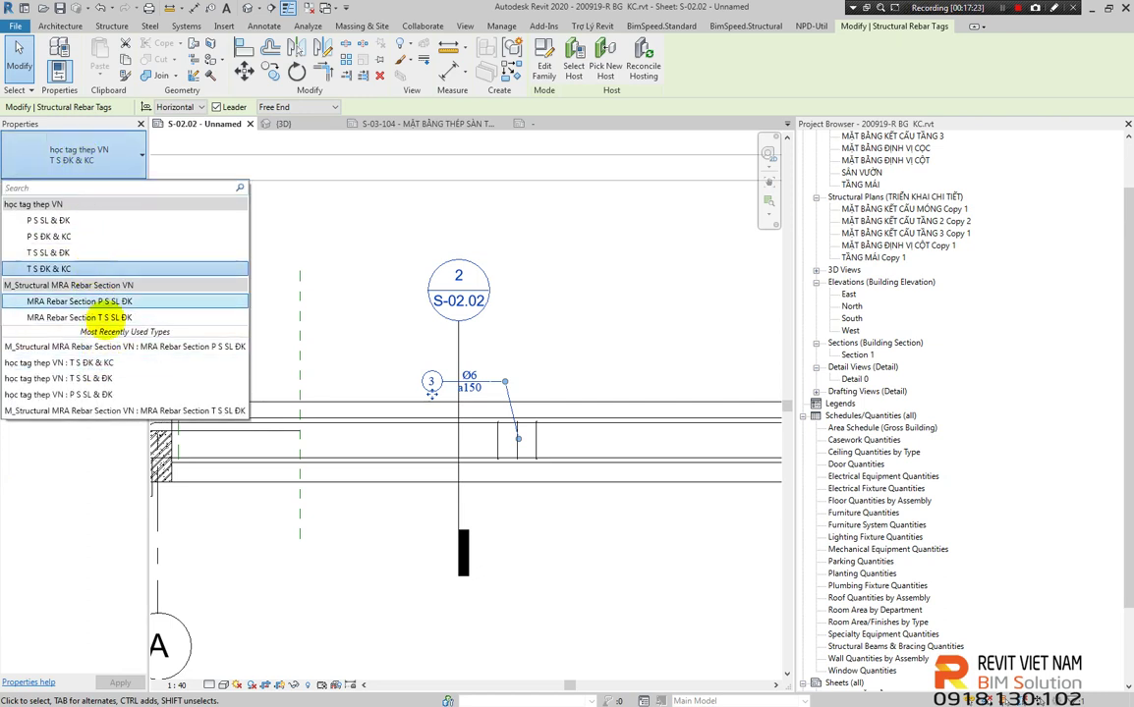
left_click(541, 188)
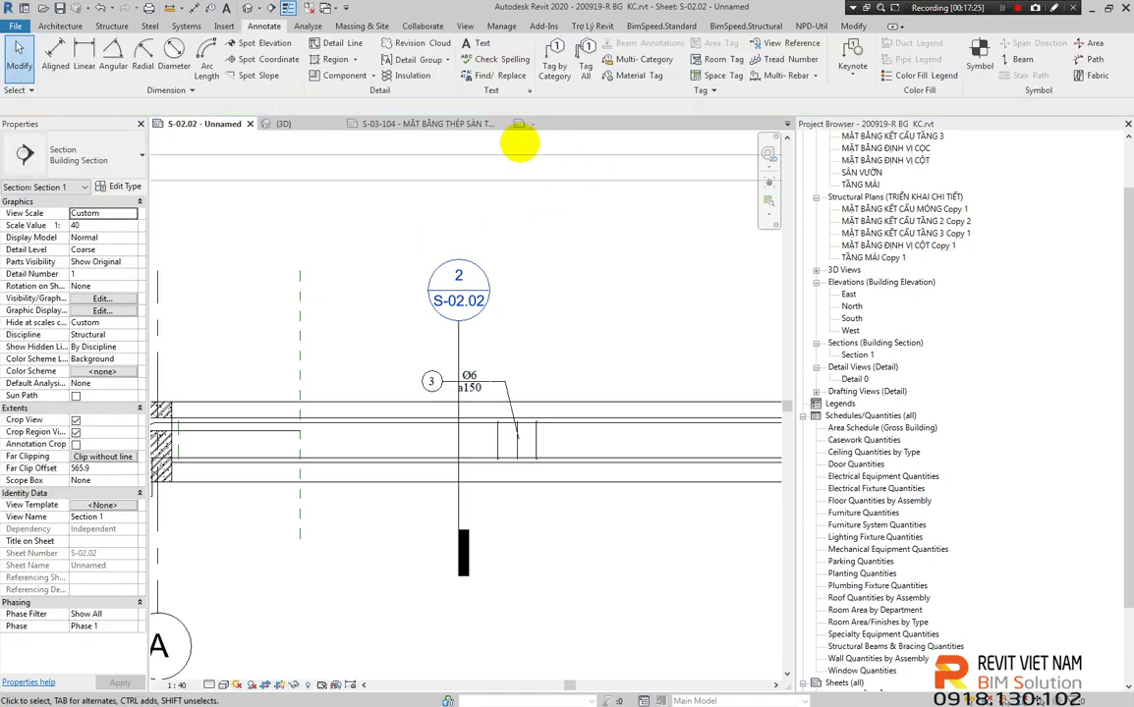
Reload the rebar tag family into 200919-R BG KC, backing out of the save-as window
double_click(539, 134)
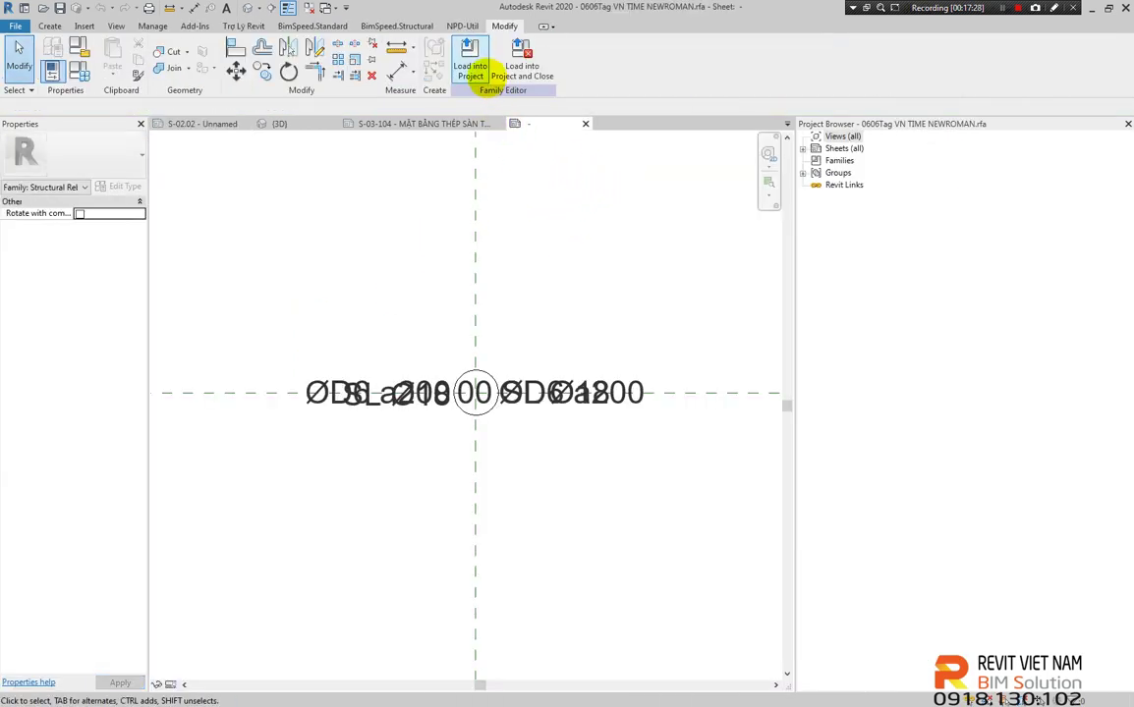
left_click(521, 64)
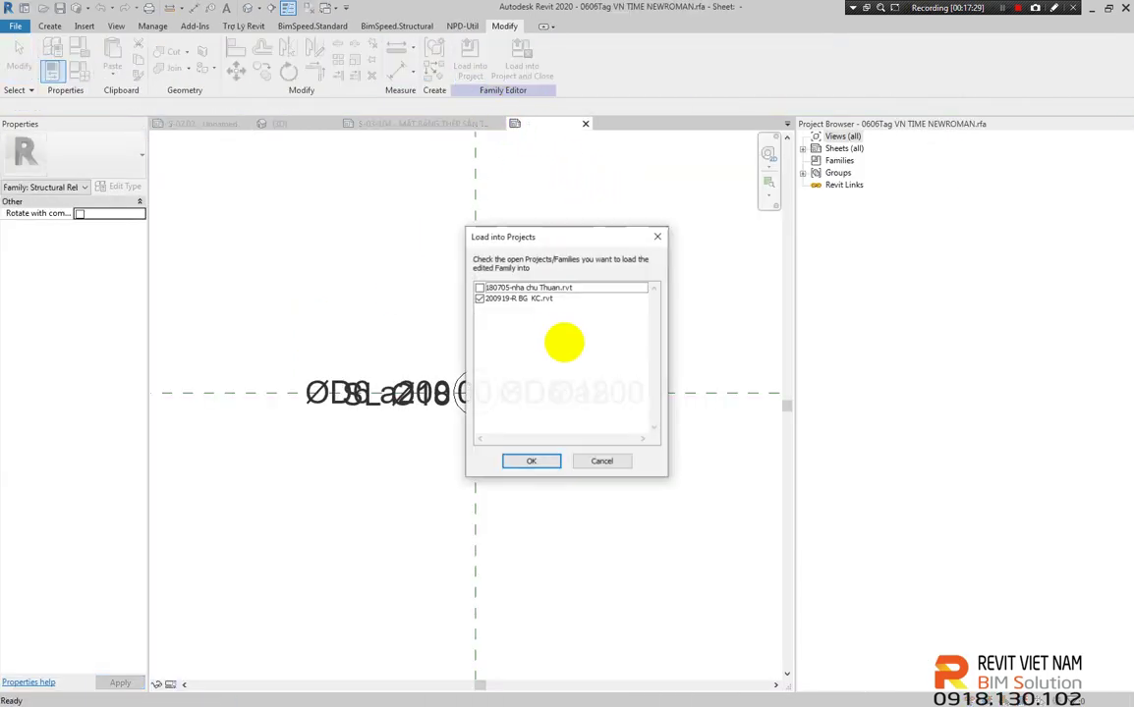
left_click(532, 459)
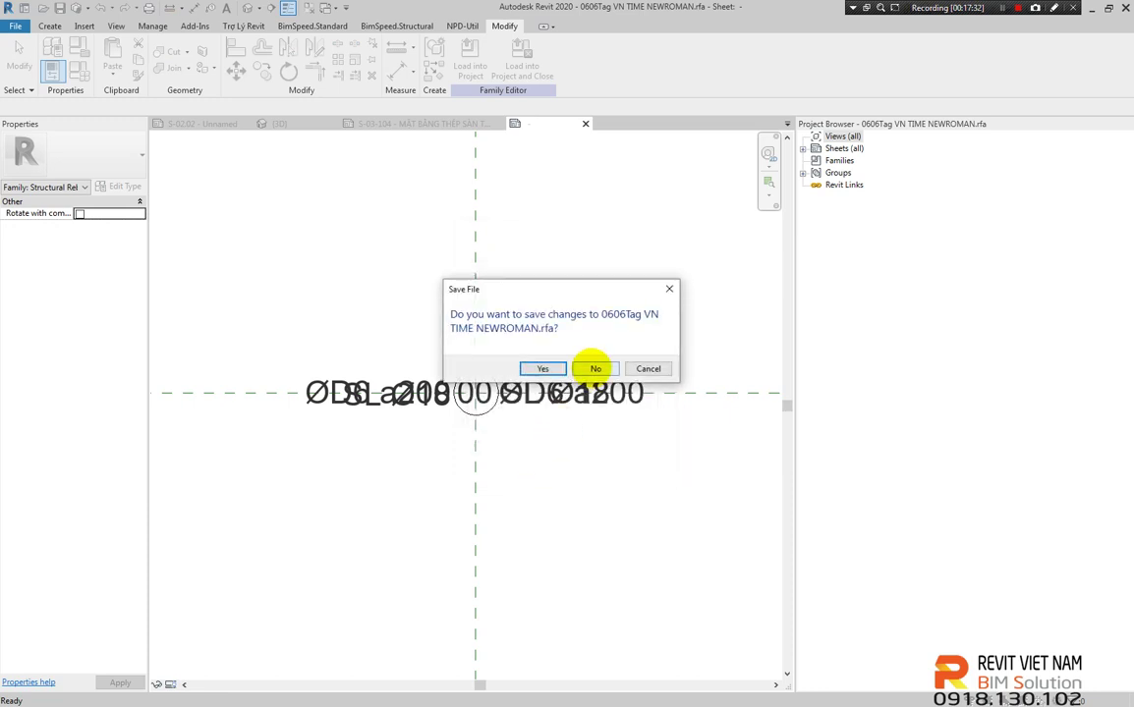
left_click(545, 368)
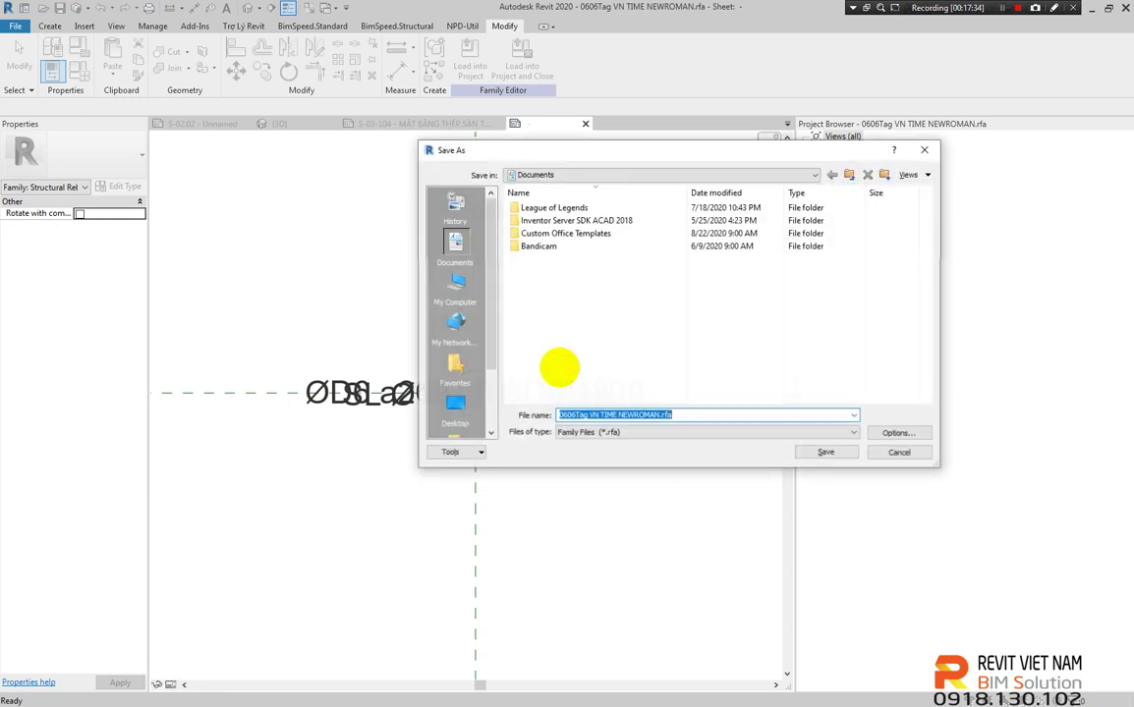
key("Return")
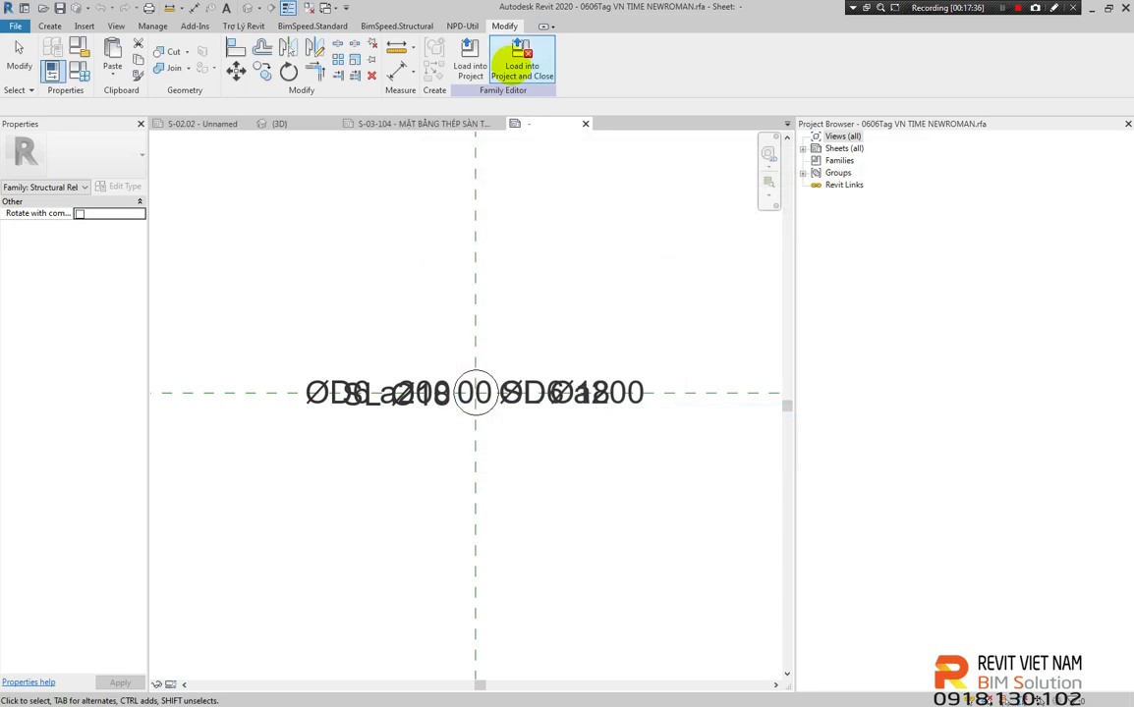
Load and close the family into 200919-R BG KC.rvt without saving the .rfa file
left_click(486, 61)
left_click(530, 462)
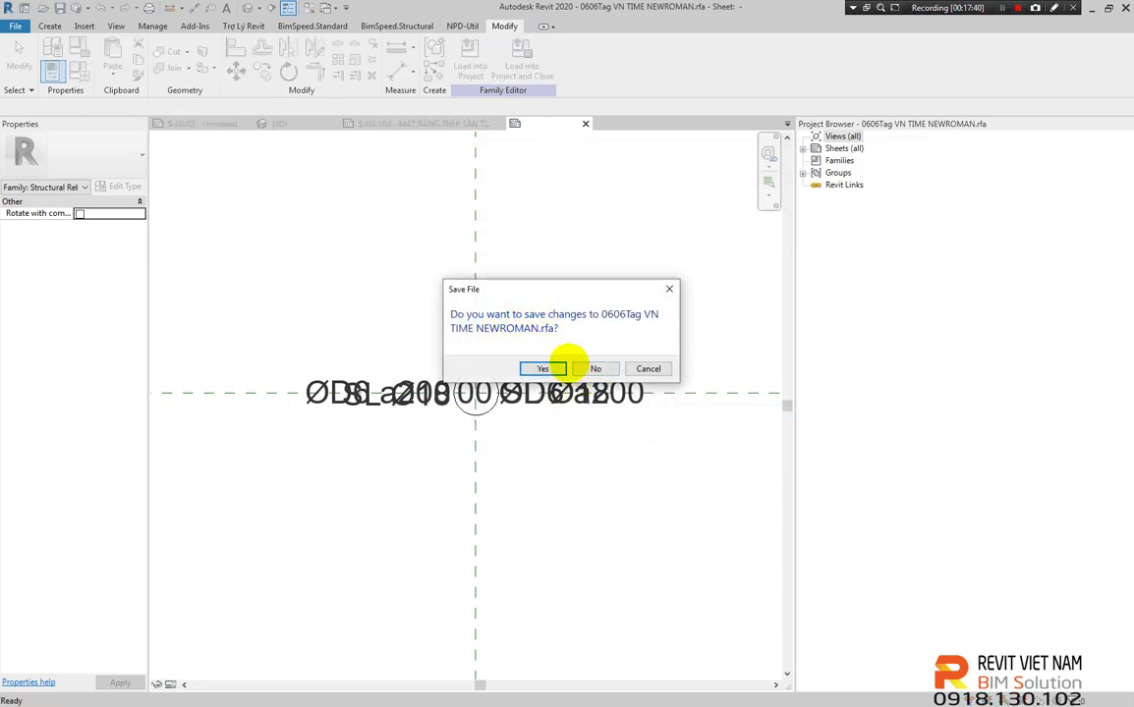
left_click(596, 368)
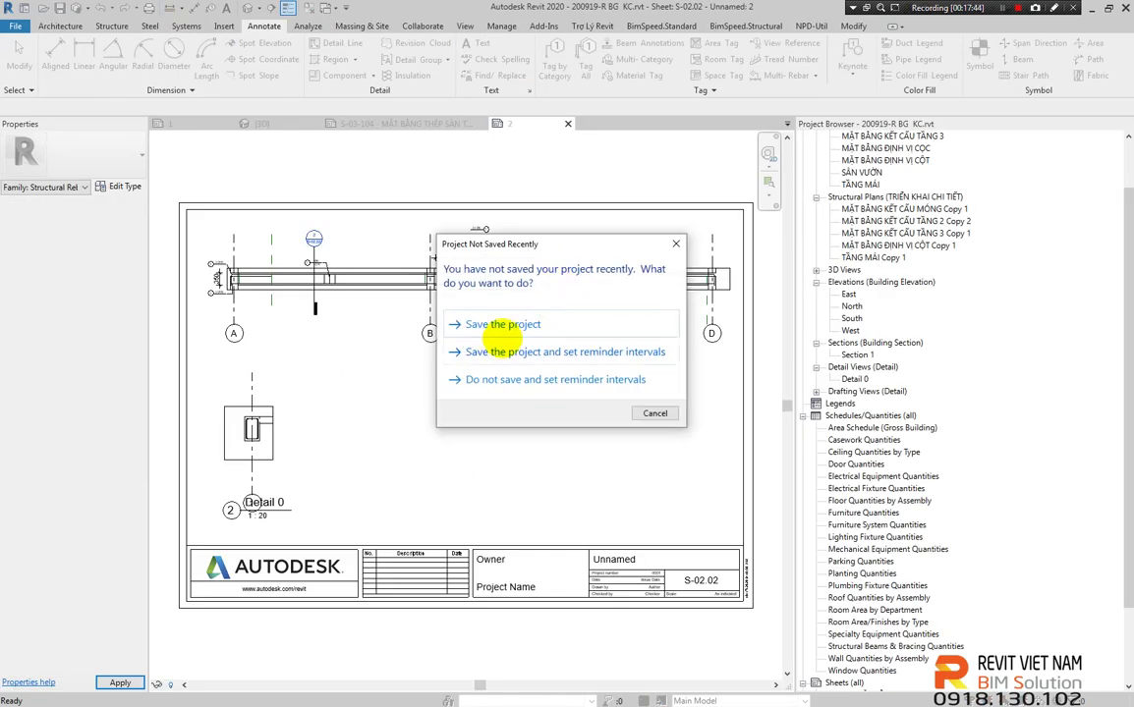
Dismiss the project save reminder and close the extra sheet view window
left_click(539, 384)
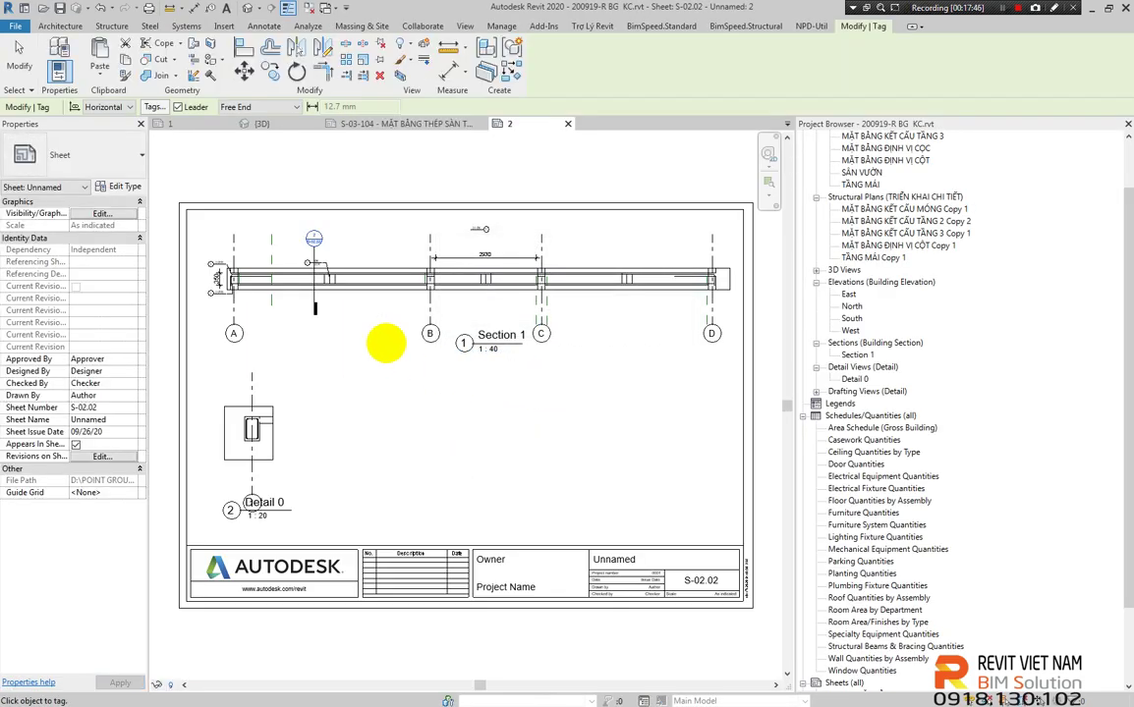
scroll(518, 304, "up", 1)
scroll(501, 328, "up", 2)
scroll(456, 227, "up", 2)
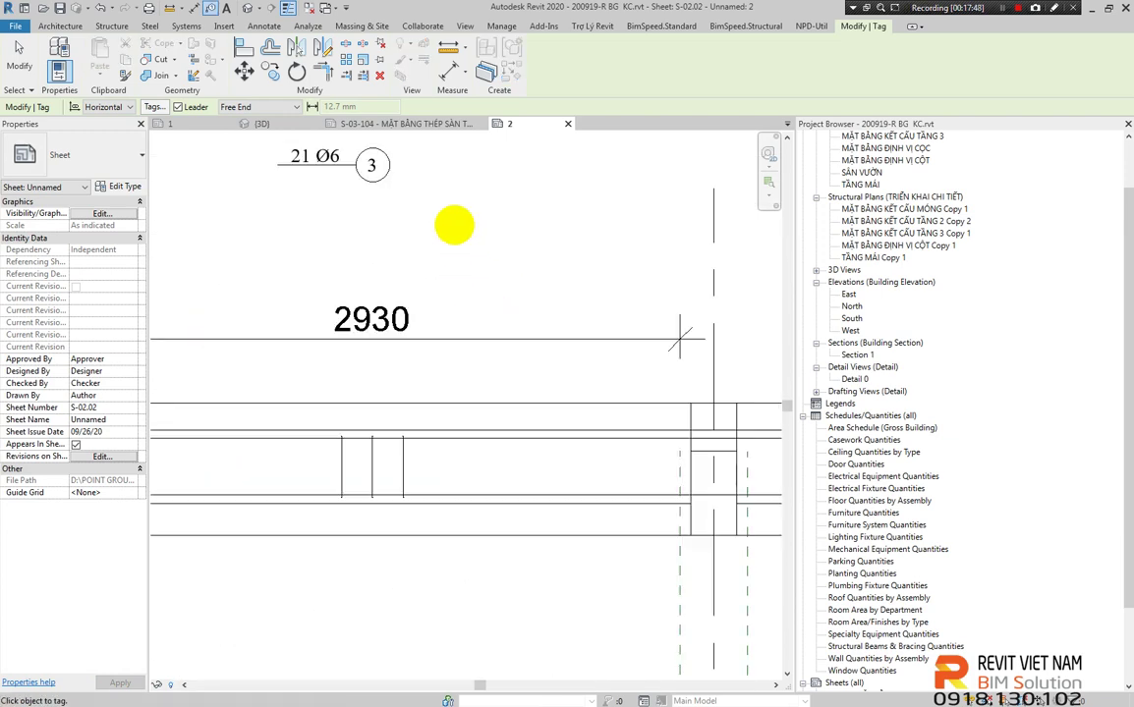
scroll(500, 204, "up", 2)
left_click(567, 124)
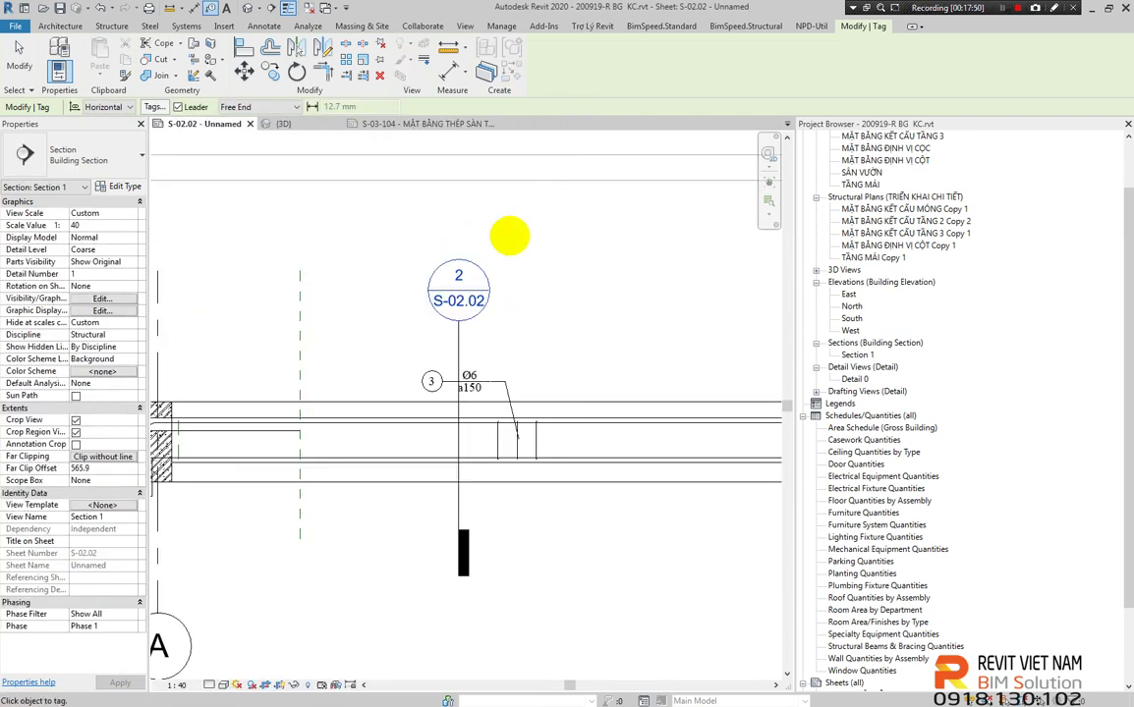
Zoom to the B–C span, exit the tag tool, and select the 2930 multi-rebar annotation
scroll(506, 349, "up", 2)
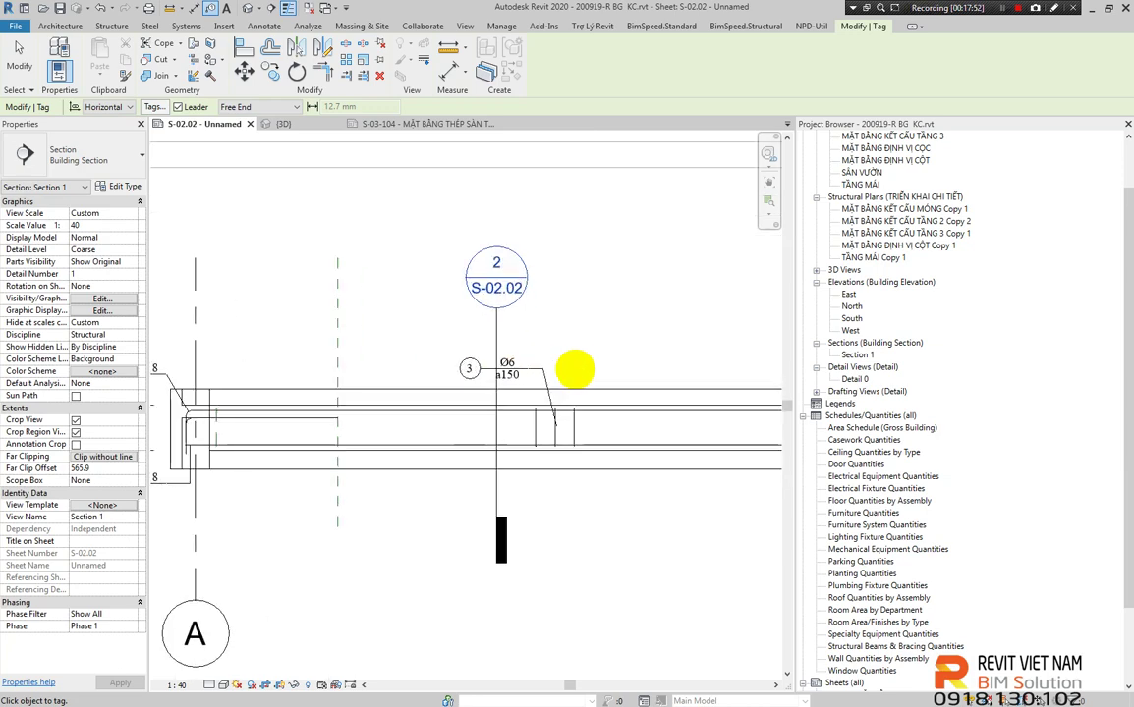
scroll(576, 372, "up", 1)
scroll(467, 397, "up", 2)
scroll(443, 369, "down", 2)
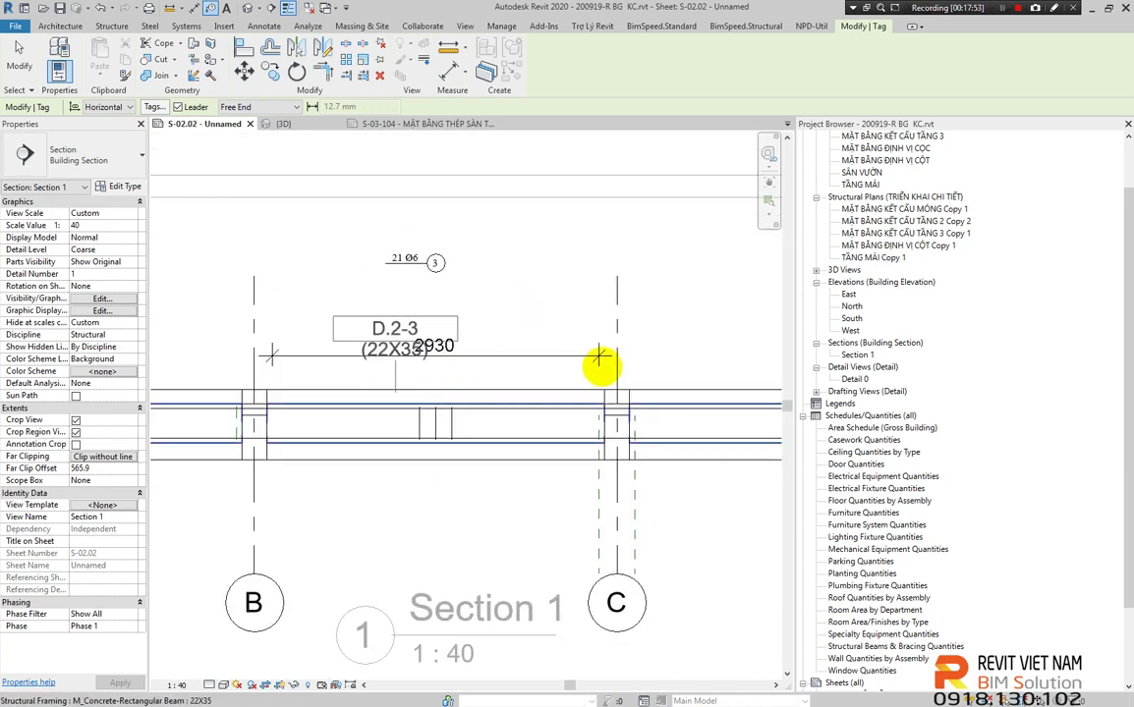
scroll(600, 367, "up", 2)
scroll(404, 364, "up", 1)
key("Escape")
scroll(527, 359, "down", 2)
scroll(451, 357, "up", 1)
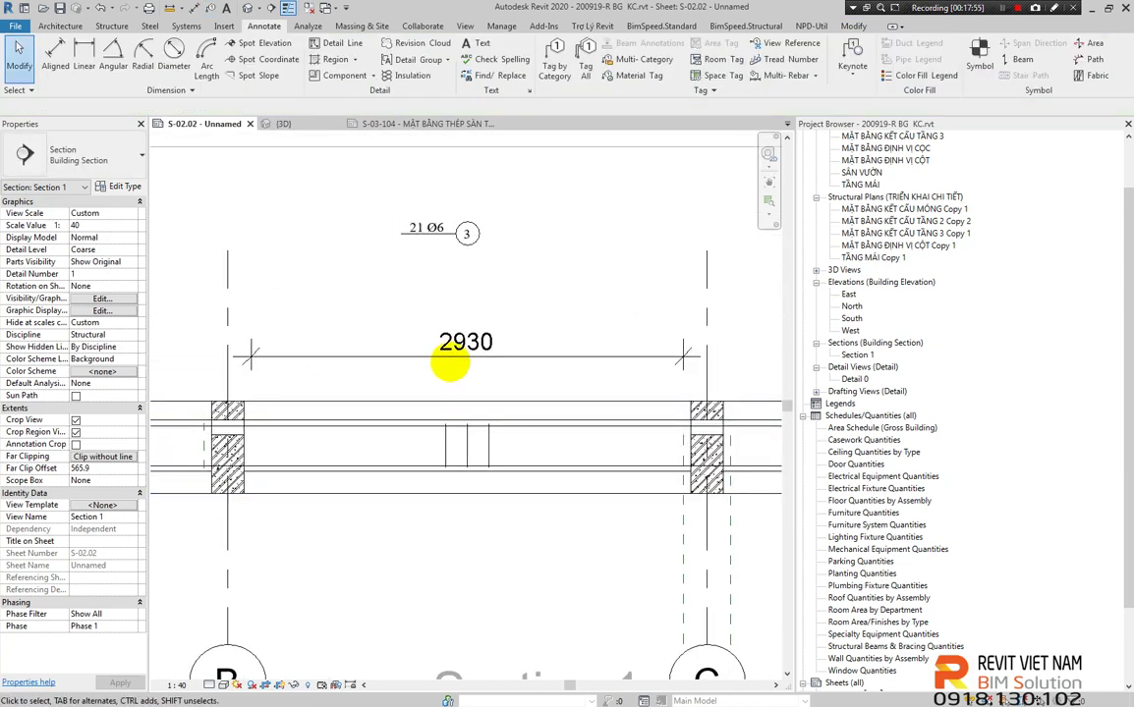
left_click(451, 357)
Set the annotation type's Tag Family to 0606Tag VN TIME NEWROMAN so the 2930 span reads 3 Ø6 a150
left_click(126, 187)
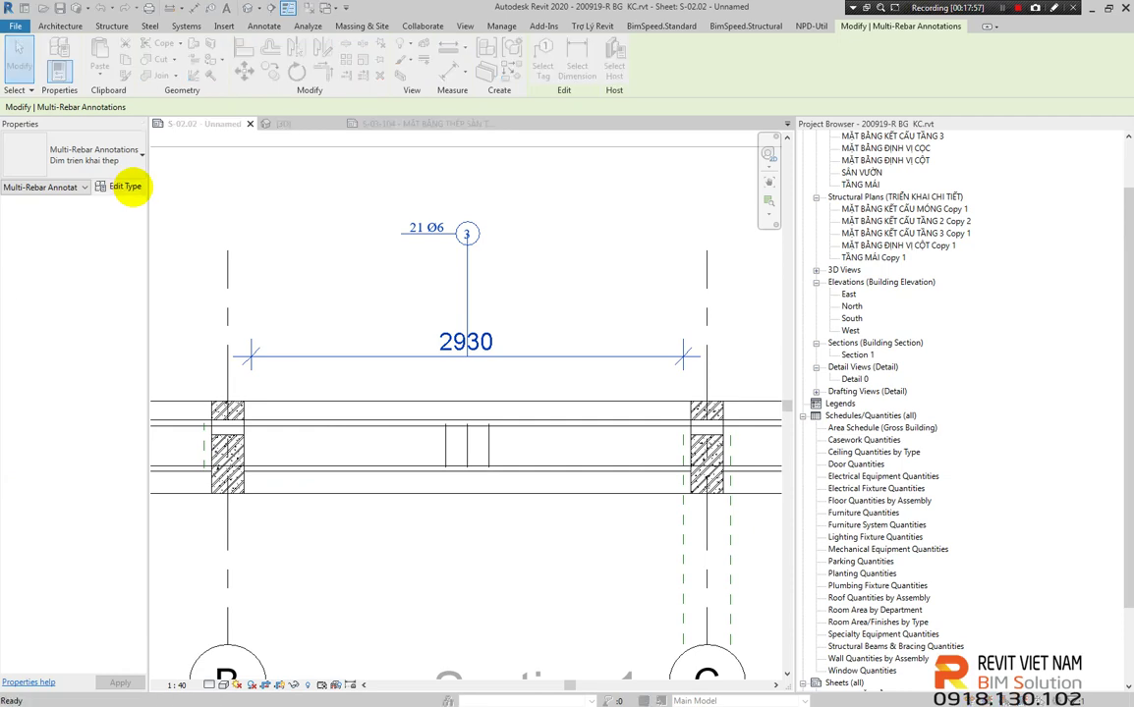
left_click(946, 173)
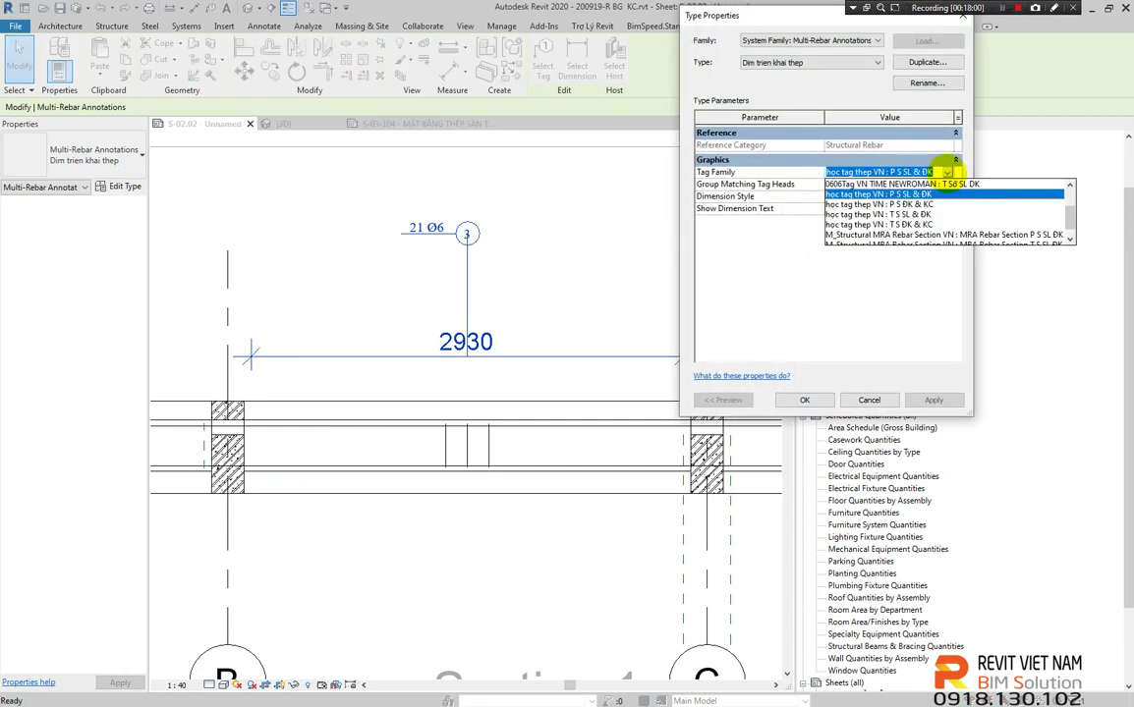
scroll(924, 212, "up", 3)
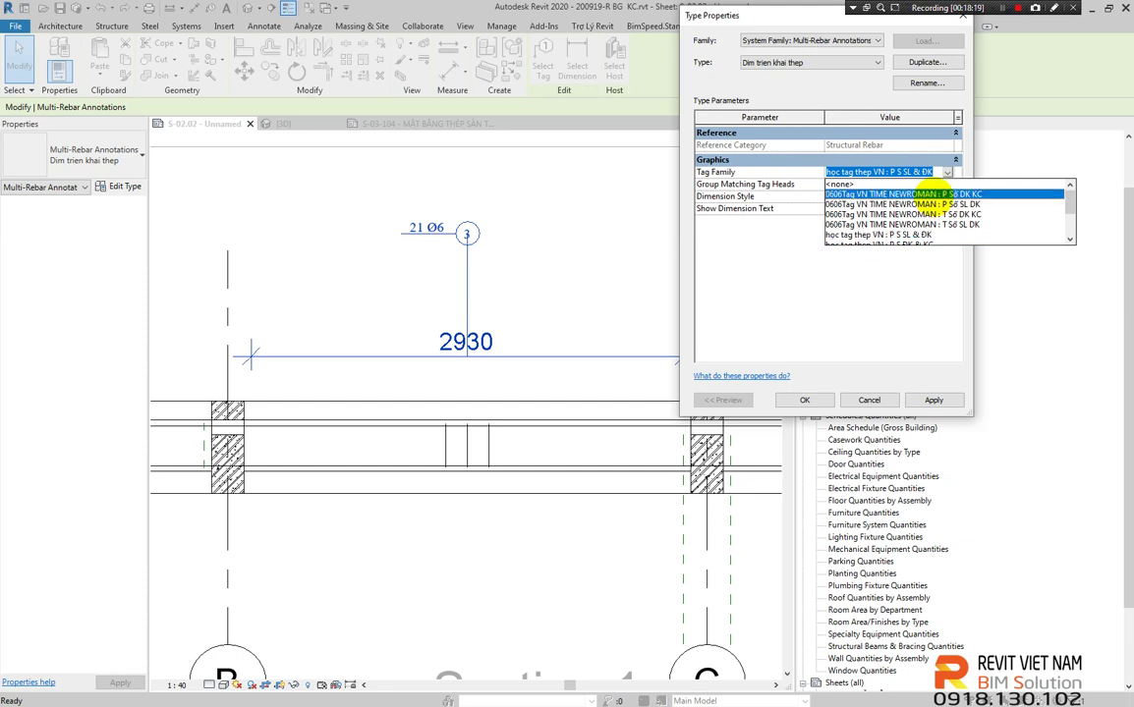
left_click(933, 202)
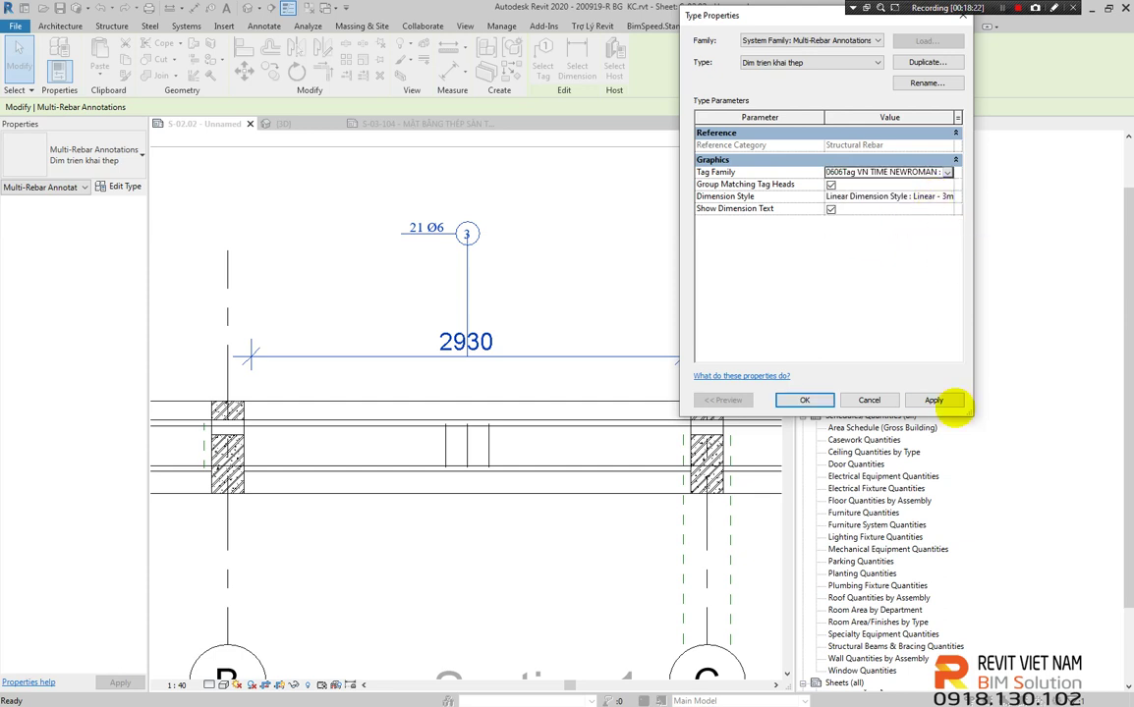
left_click(943, 400)
left_click(869, 400)
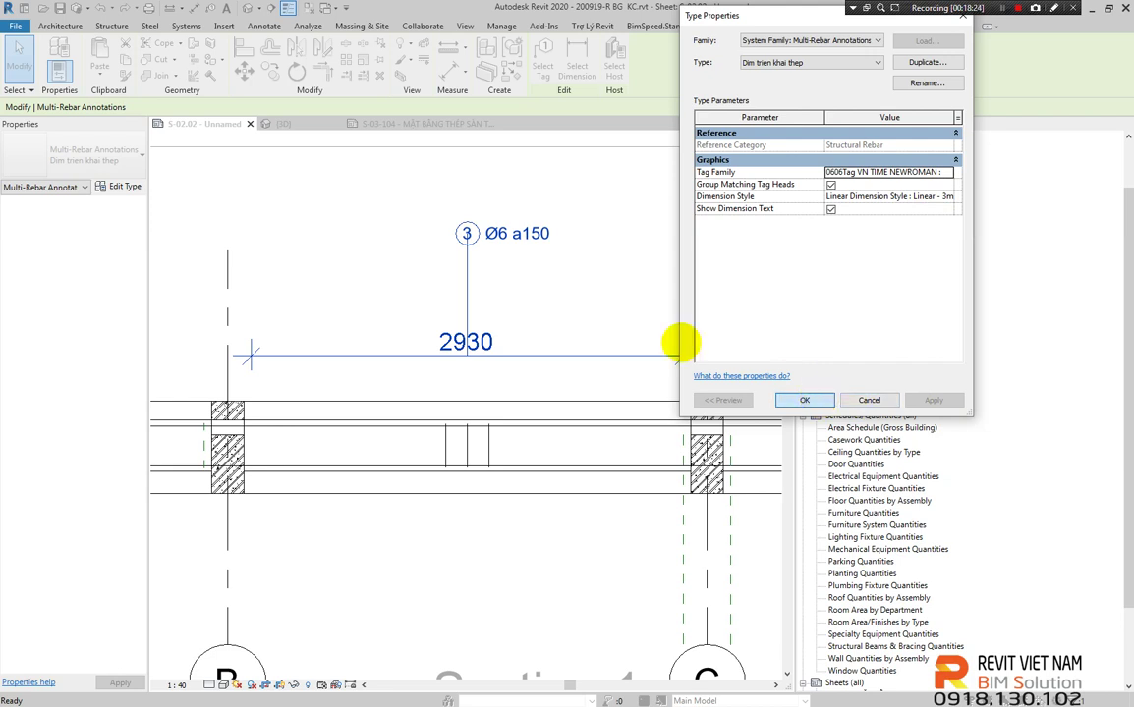
scroll(472, 256, "up", 2)
scroll(471, 285, "up", 2)
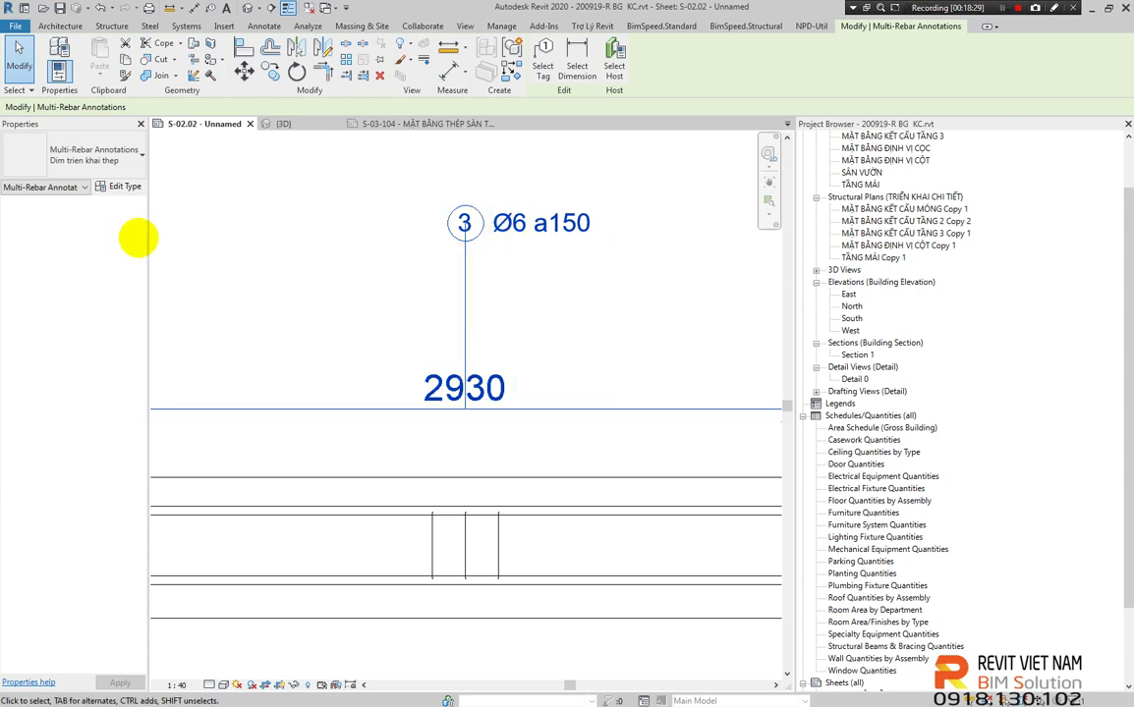
Inspect the multi-rebar annotation and rebar tag type settings without changing anything
left_click(125, 188)
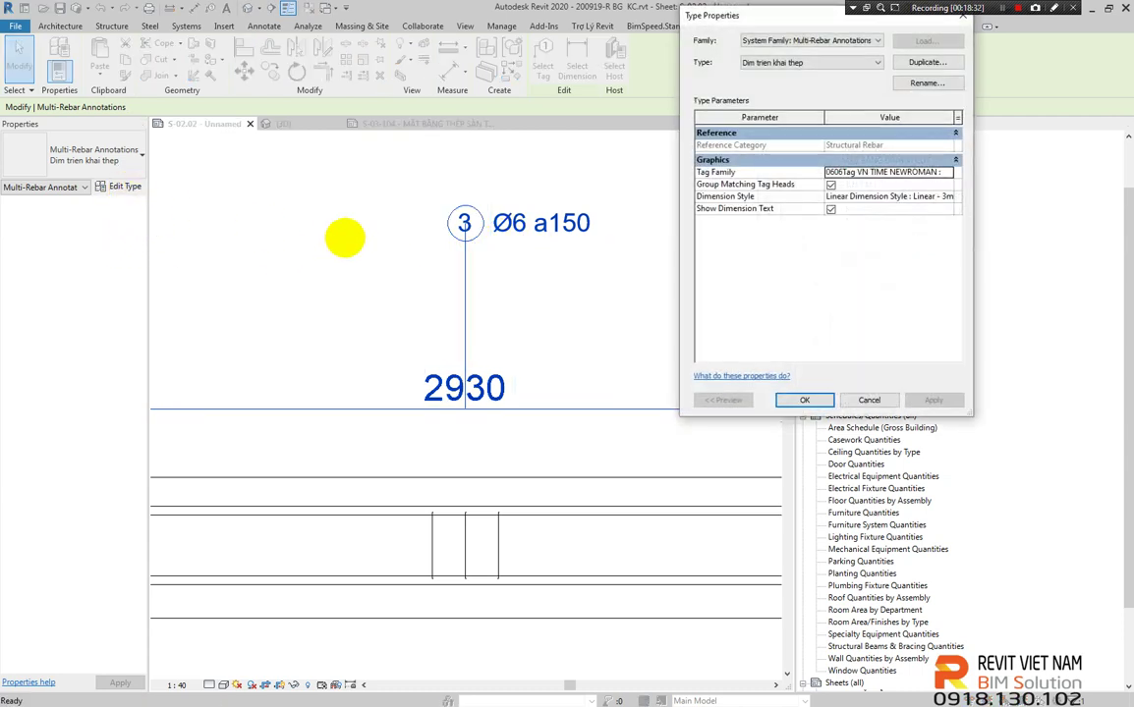
left_click(868, 400)
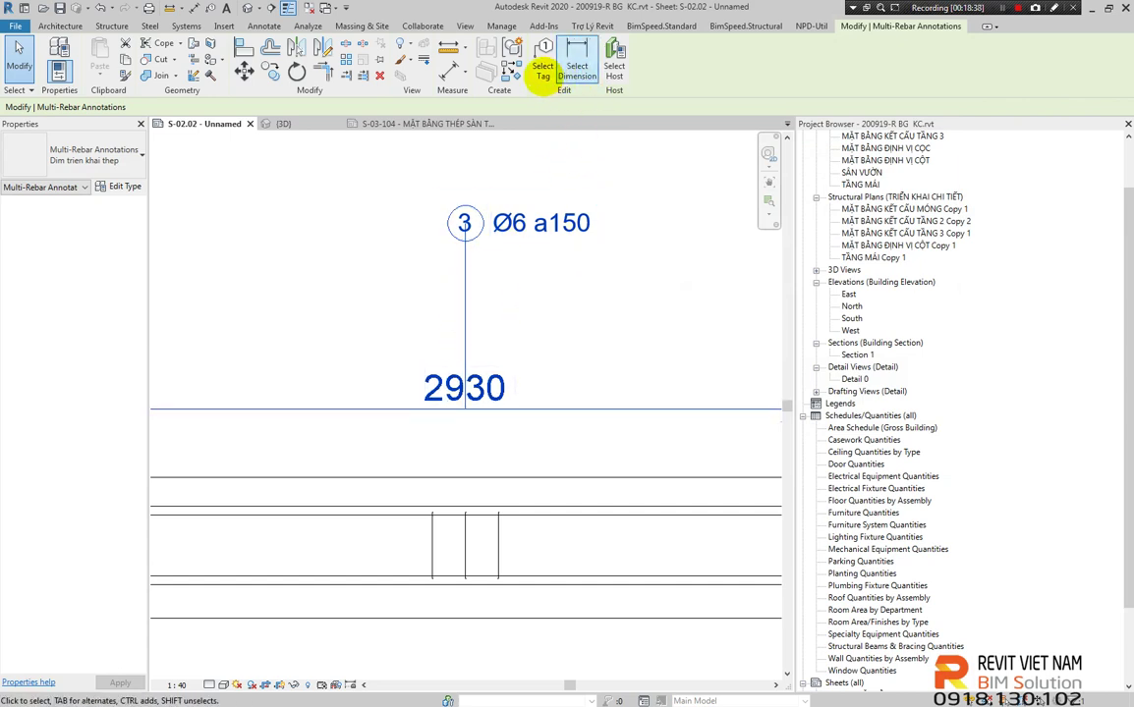
left_click(544, 71)
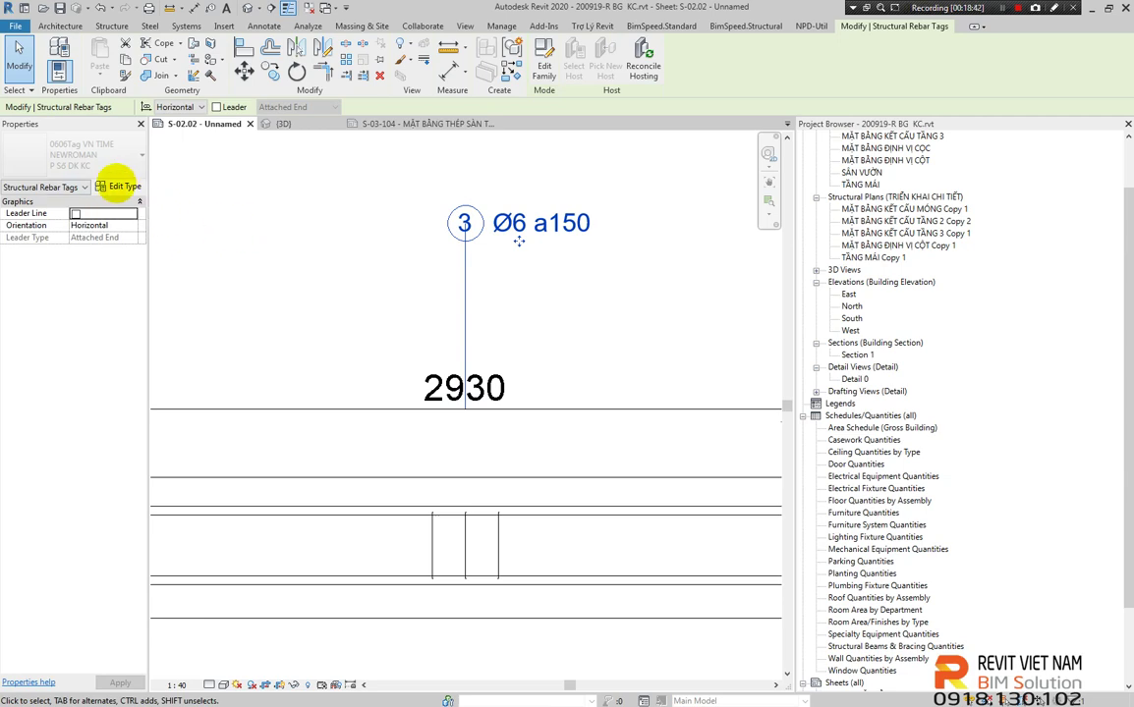
left_click(115, 186)
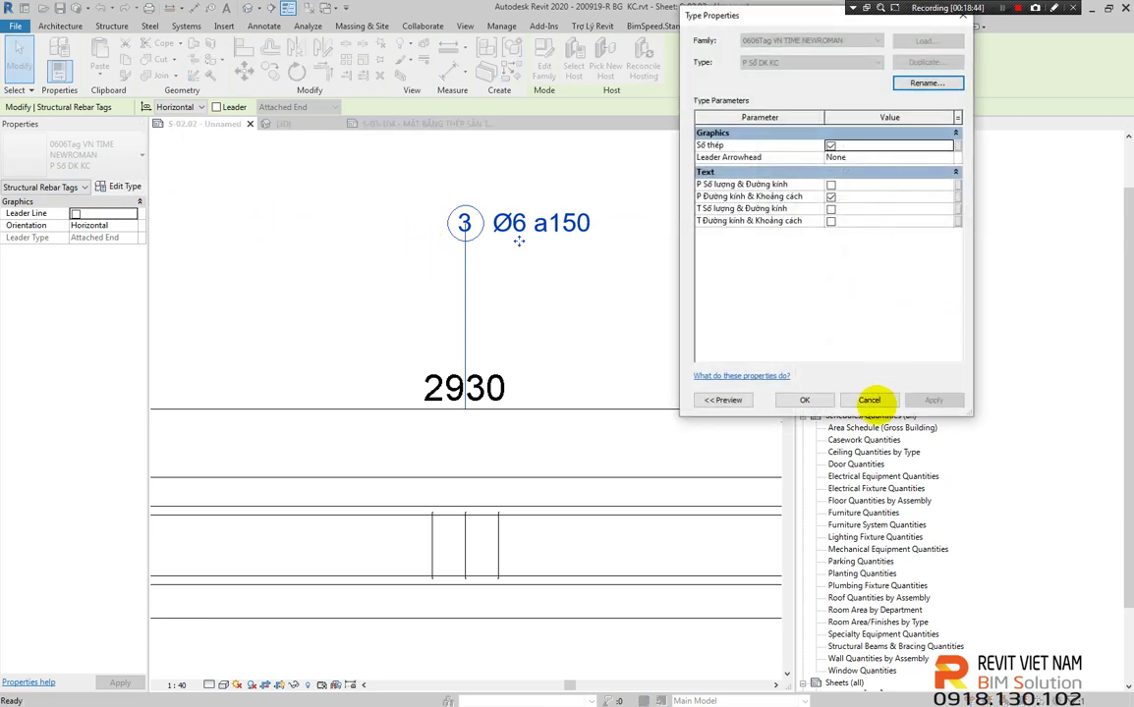
left_click(870, 400)
left_click(496, 298)
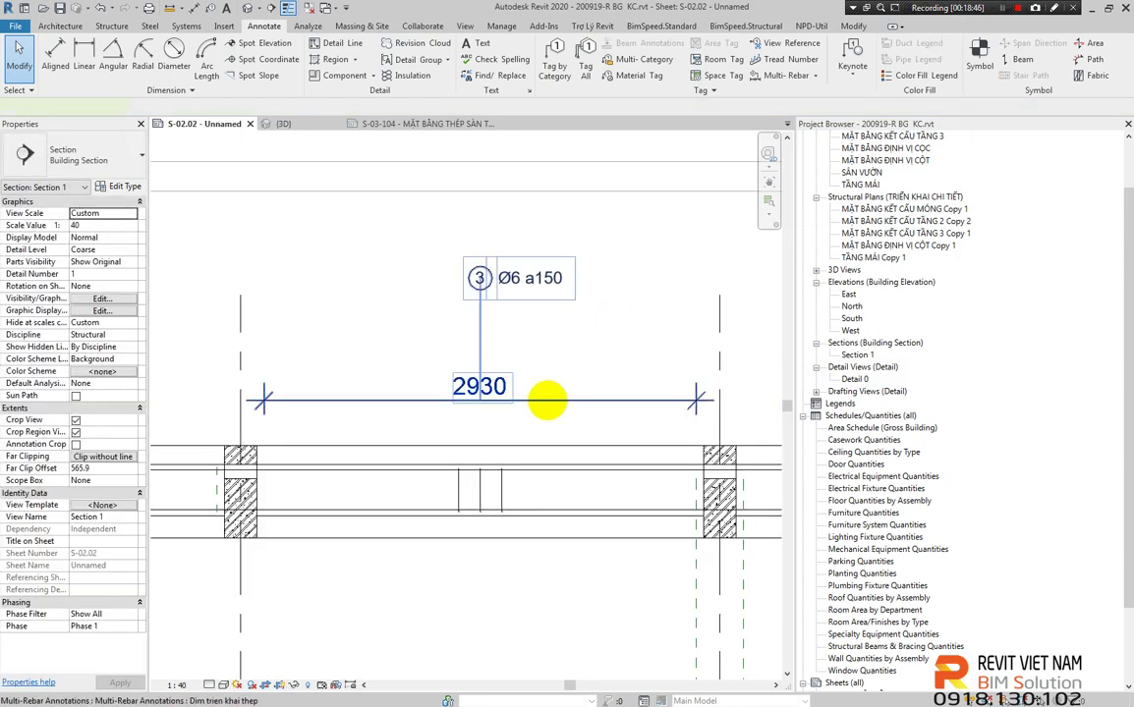
left_click(546, 400)
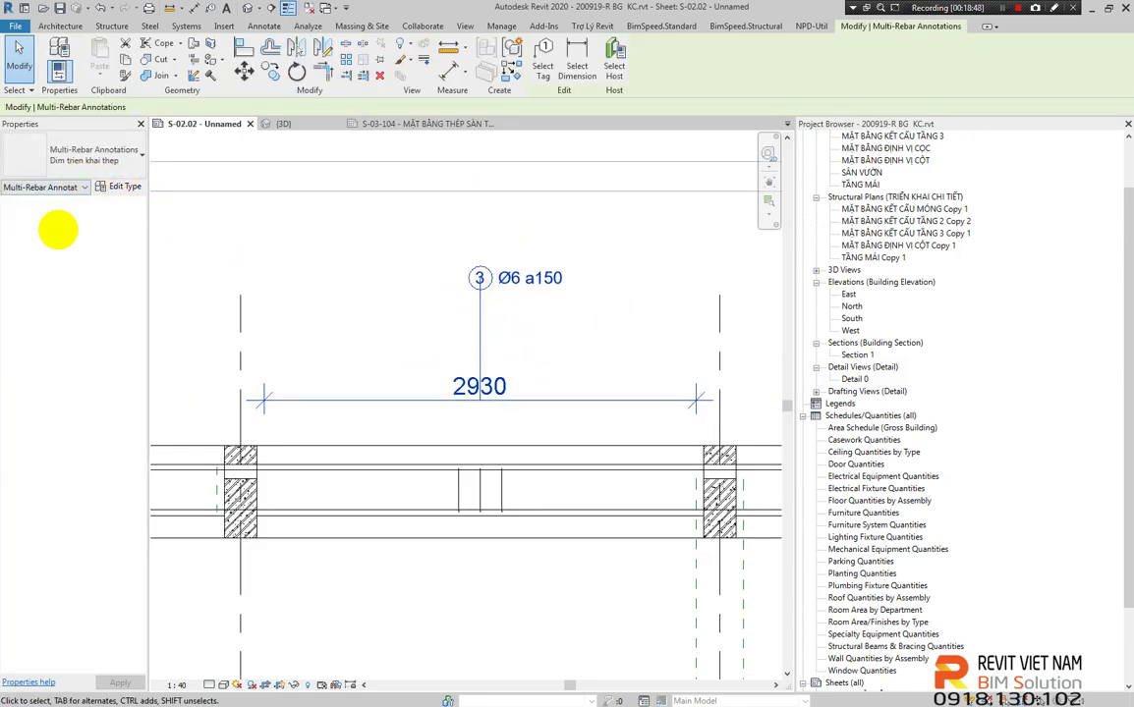
left_click(120, 186)
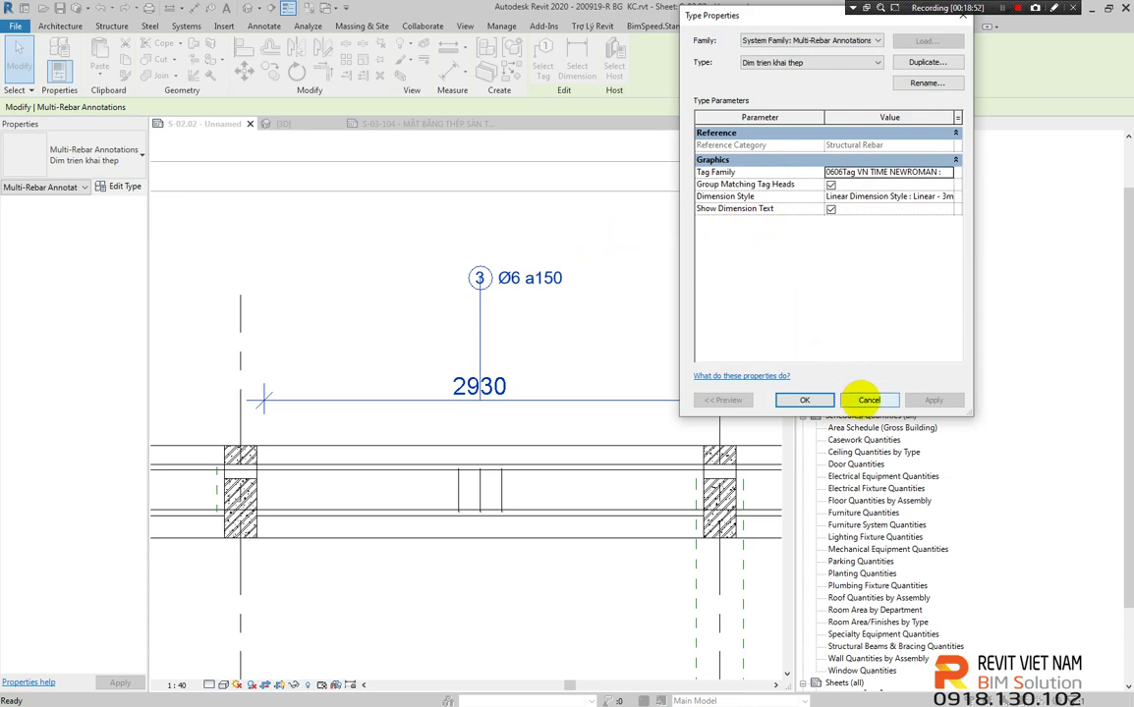
left_click(860, 400)
left_click(531, 383)
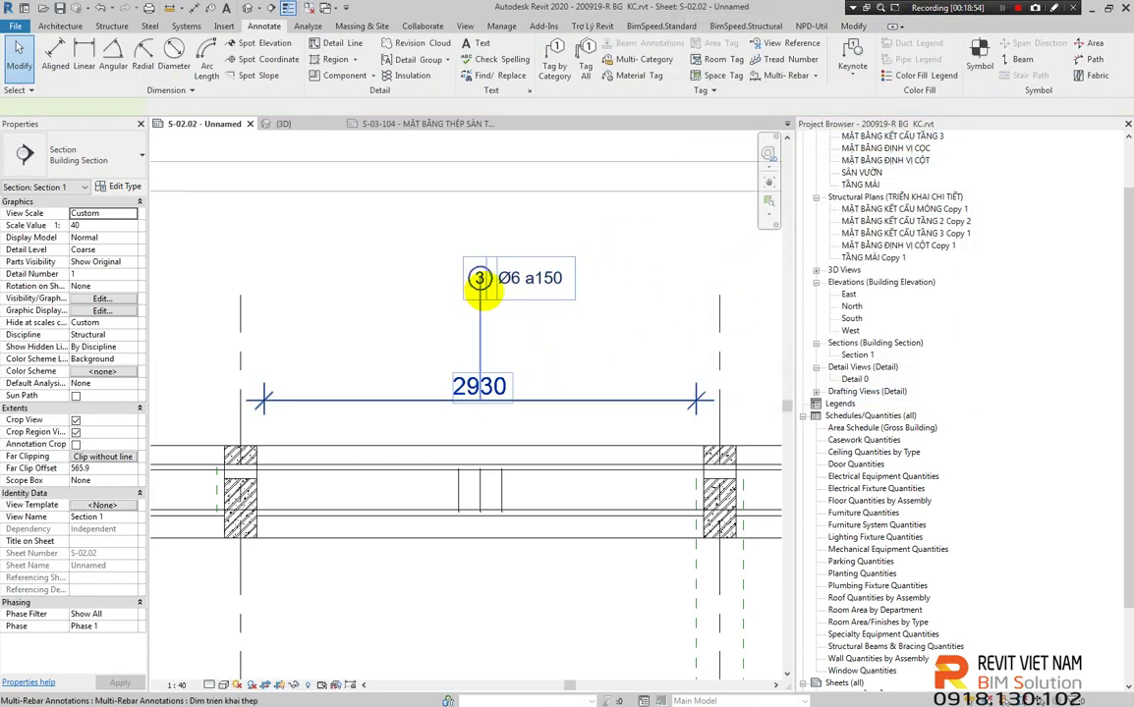
Drag the 3 Ø6 a150 tag beneath the 2930 dimension line and recenter the B–C span
left_click(482, 293)
left_click(543, 69)
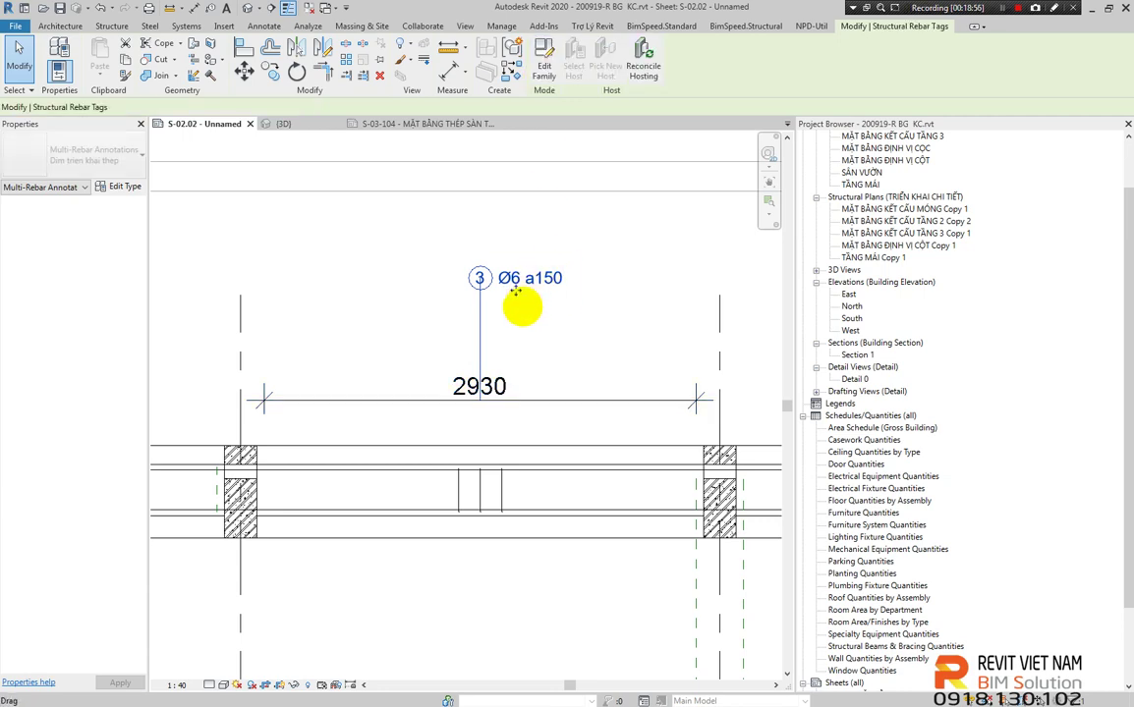
mouse_move(515, 291)
left_mouse_down()
mouse_move(501, 418)
mouse_move(485, 428)
left_mouse_up()
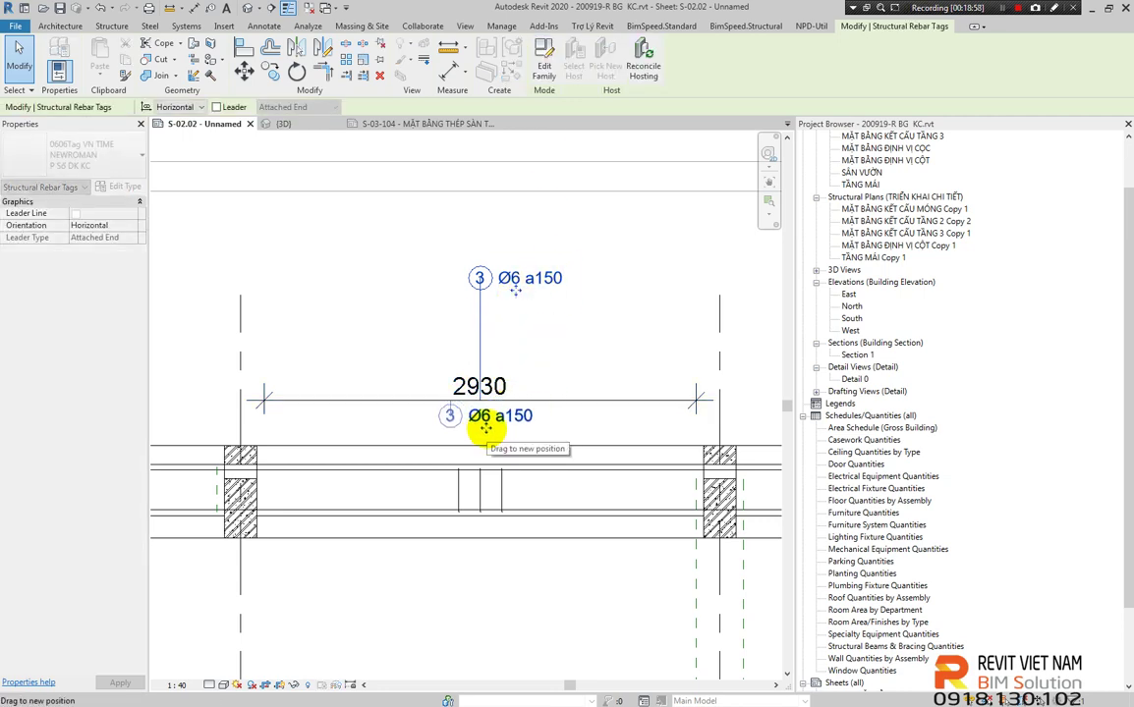
key("Escape")
scroll(491, 423, "down", 2)
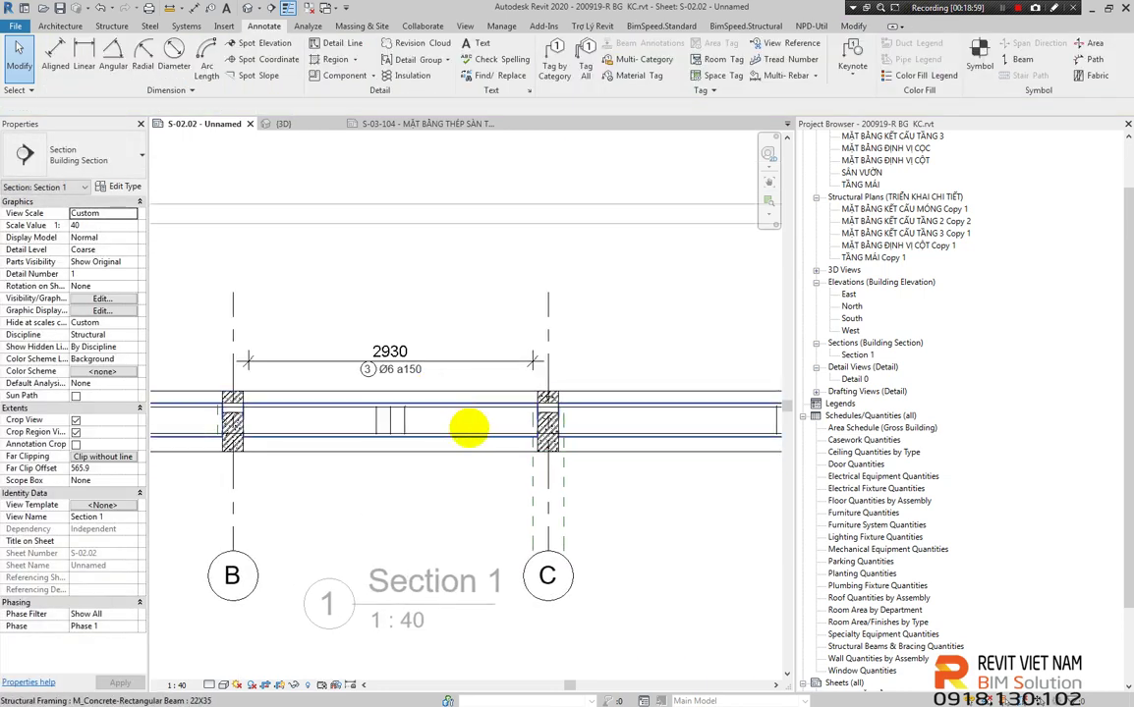
left_click(437, 356)
middle_click_drag(395, 414, 587, 410)
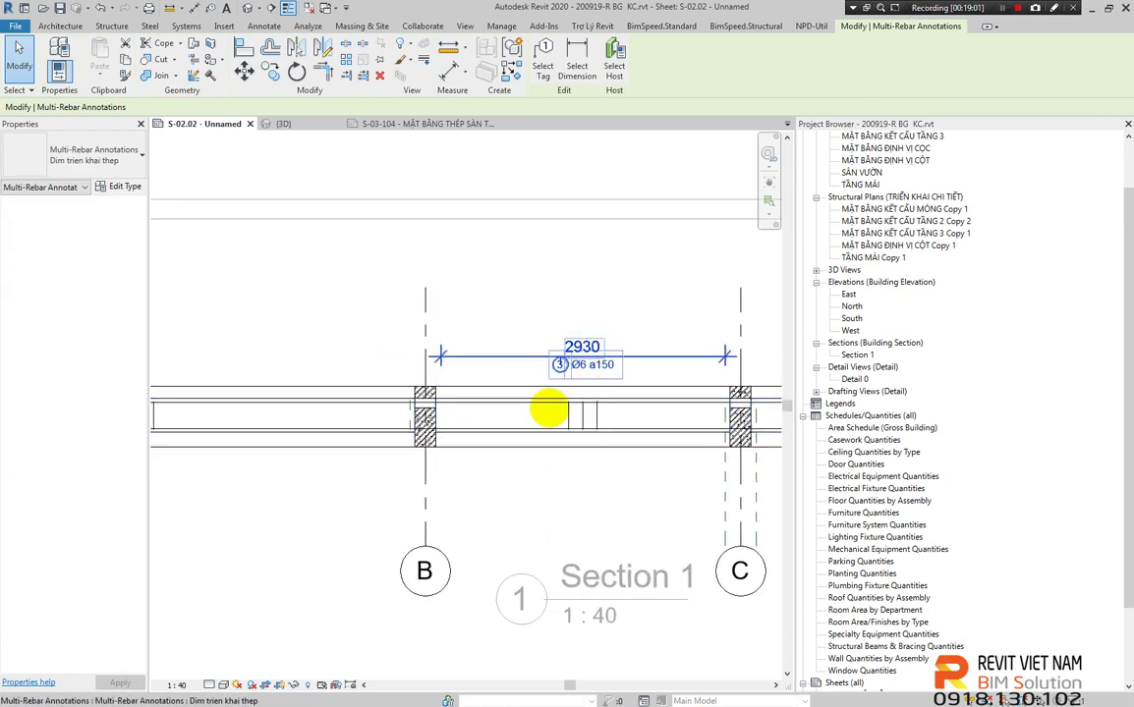
middle_click_drag(527, 228, 540, 243)
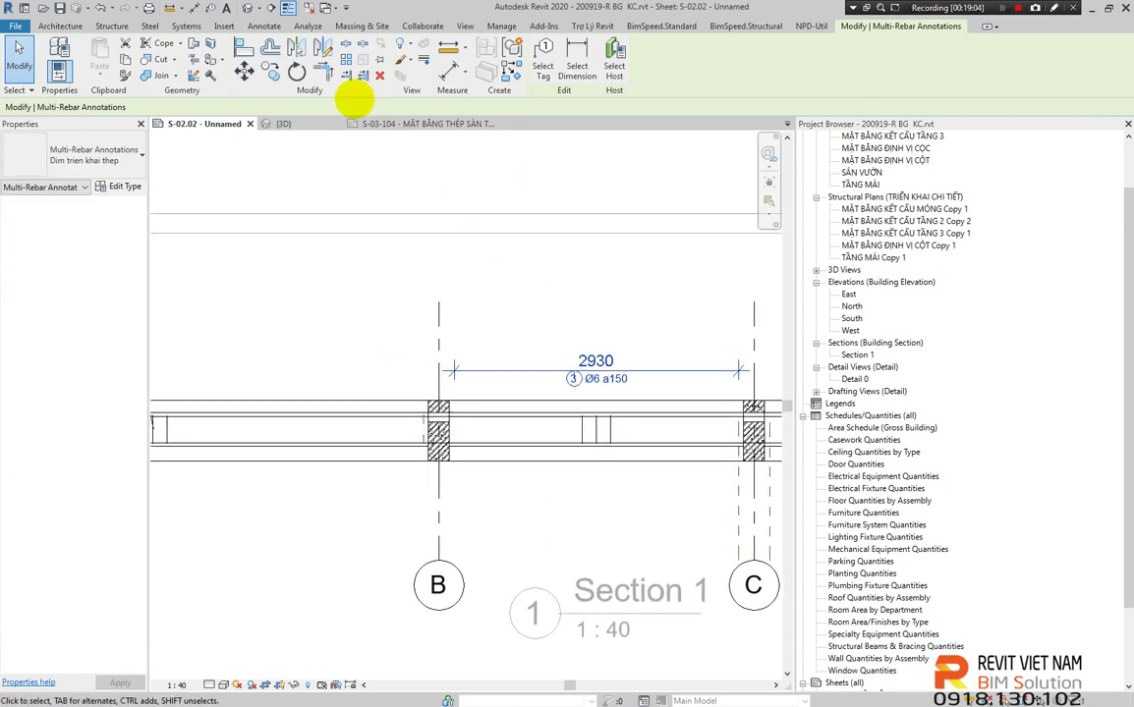
key("Escape")
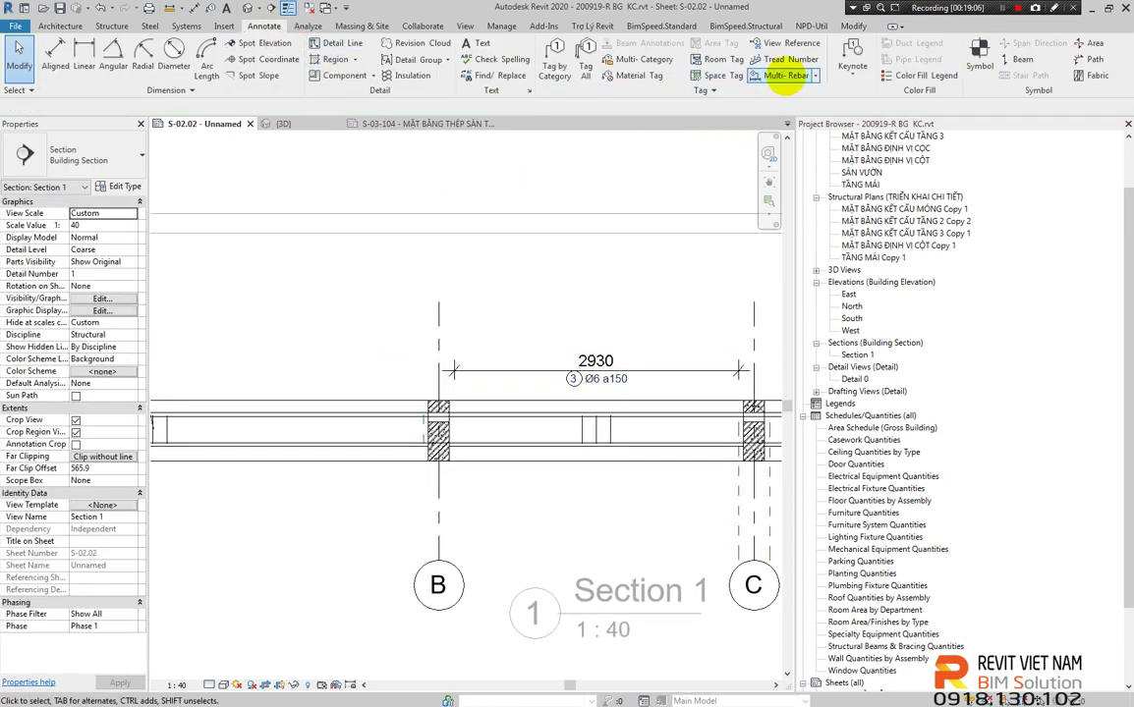
Begin a multi-rebar annotation on the left span with a 5530 dimension, then cancel and restart it
left_click(786, 75)
middle_click_drag(182, 431, 425, 464)
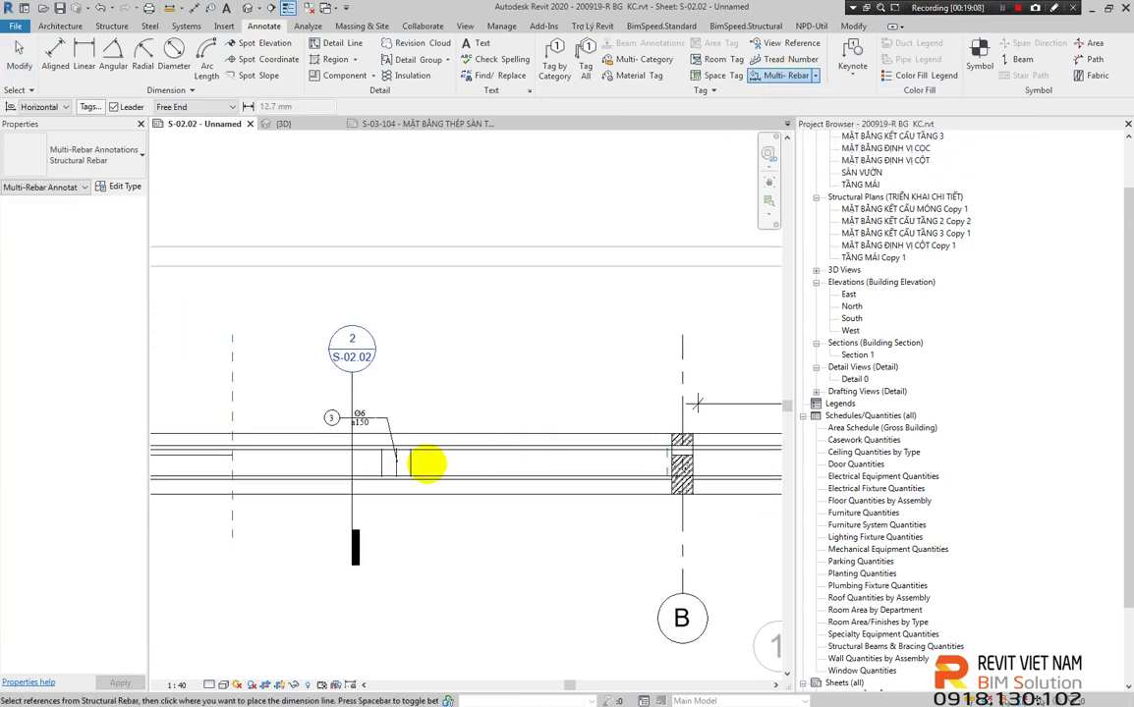
left_click(408, 461)
scroll(659, 412, "up", 1)
scroll(721, 400, "up", 2)
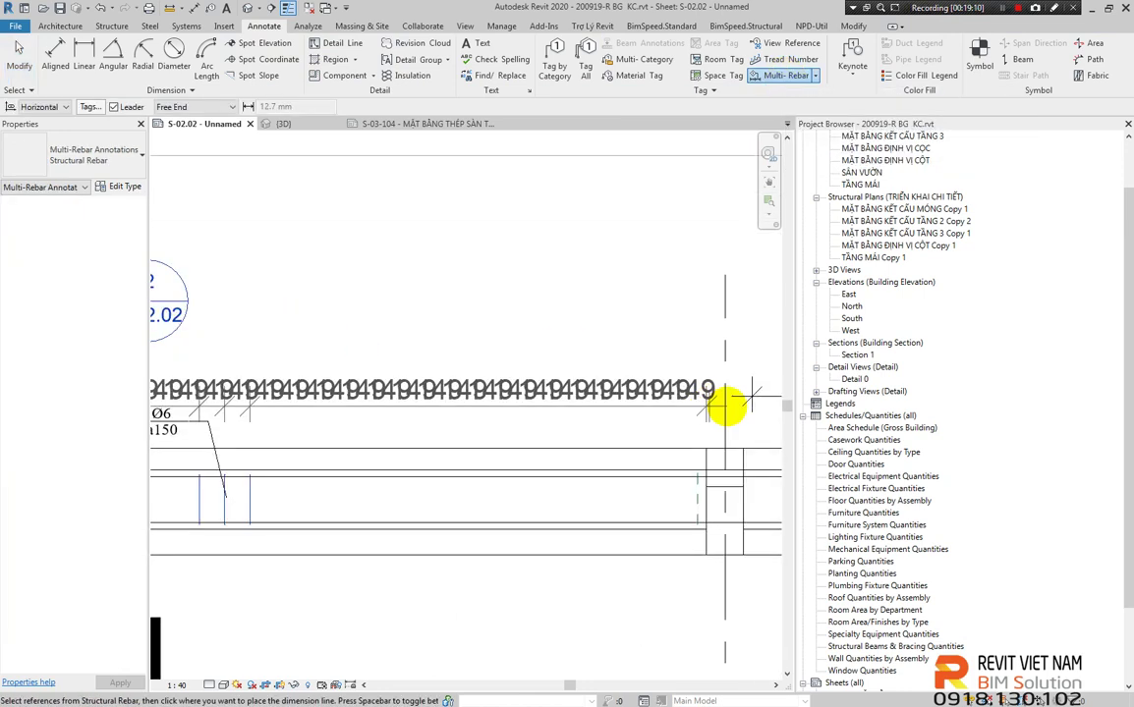
left_click(721, 398)
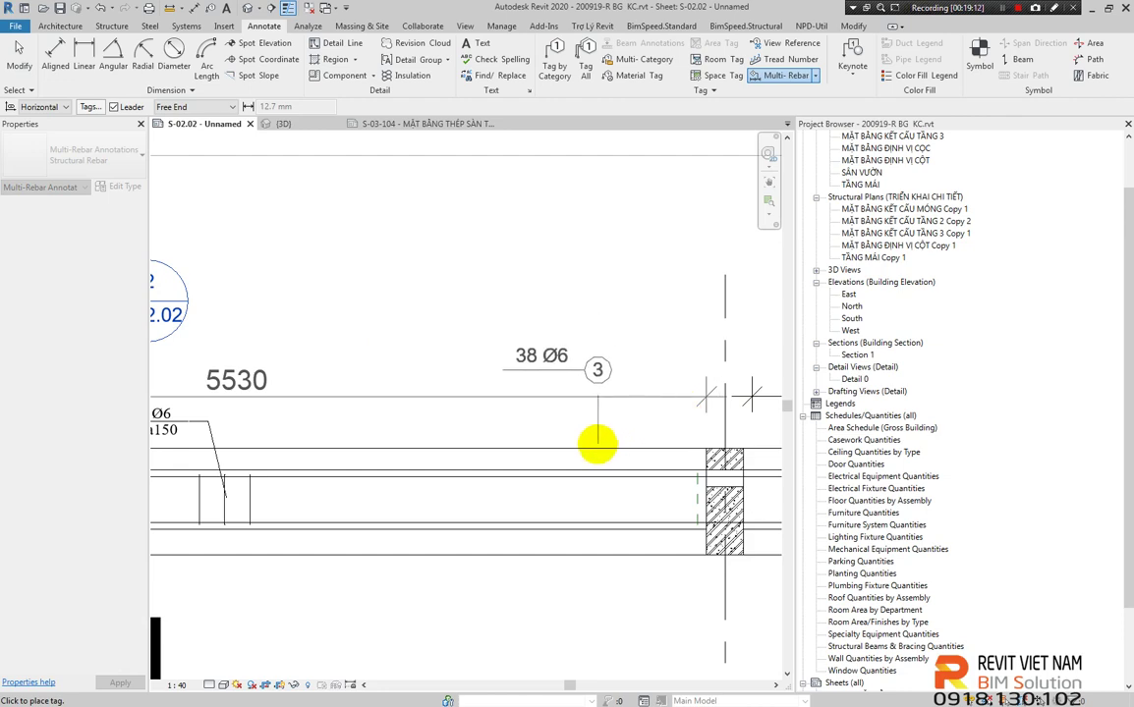
scroll(469, 418, "down", 2)
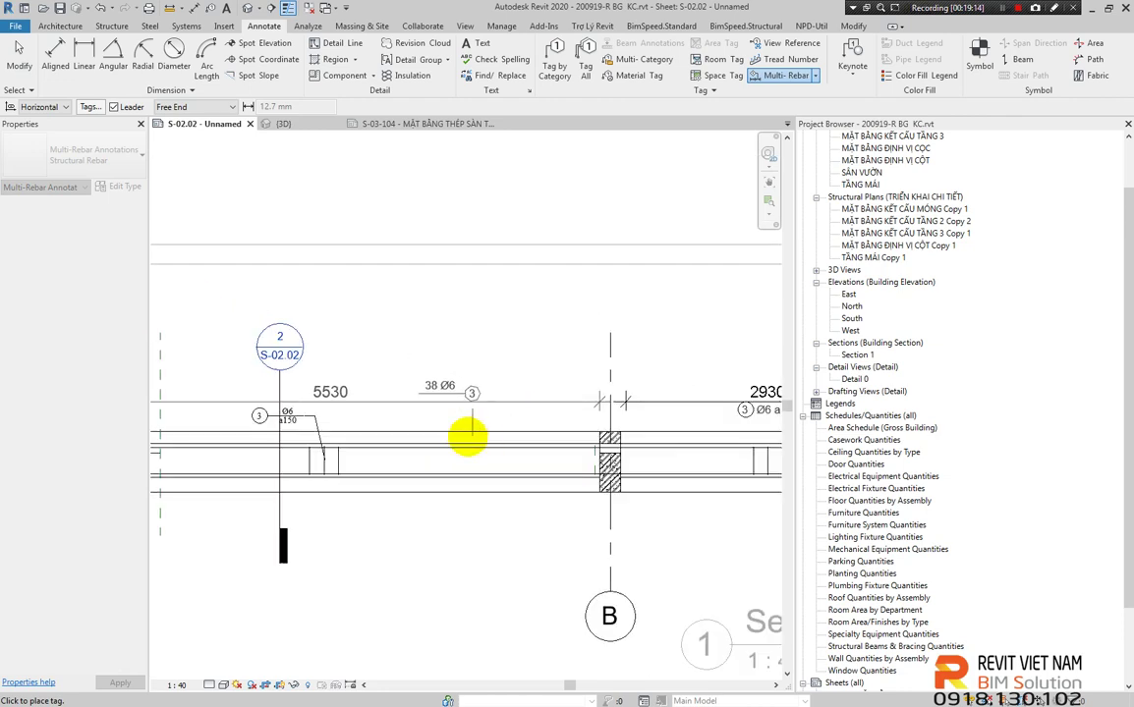
key("Escape")
scroll(423, 433, "down", 2)
scroll(461, 451, "up", 2)
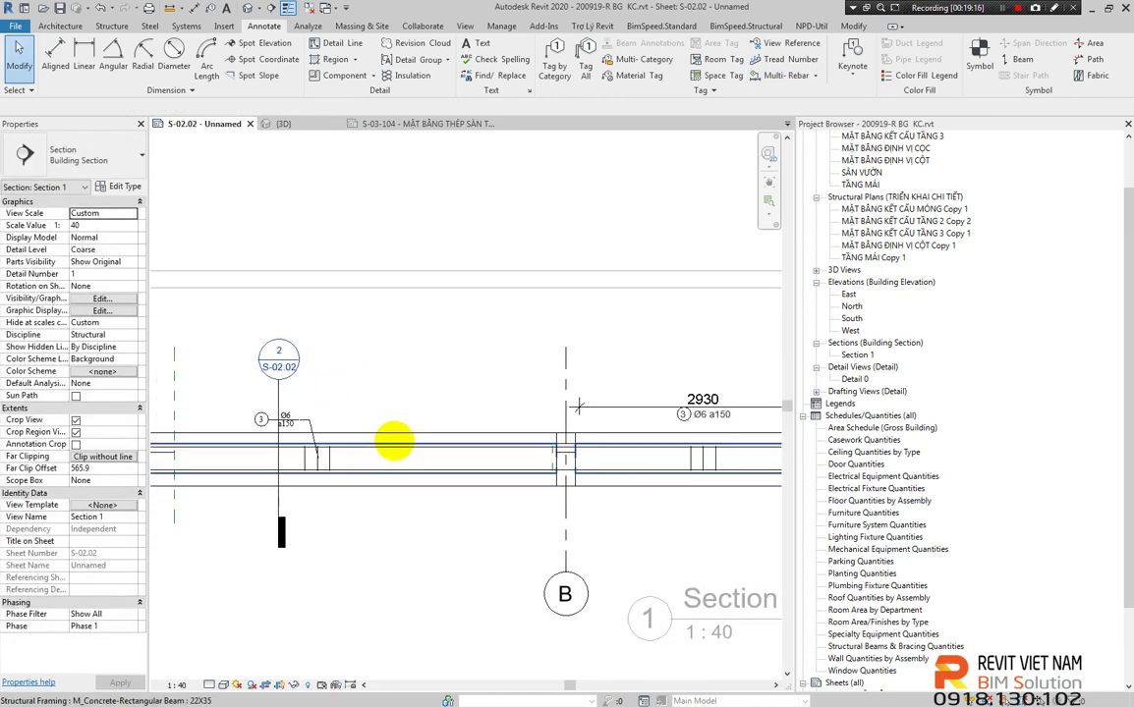
key("Return")
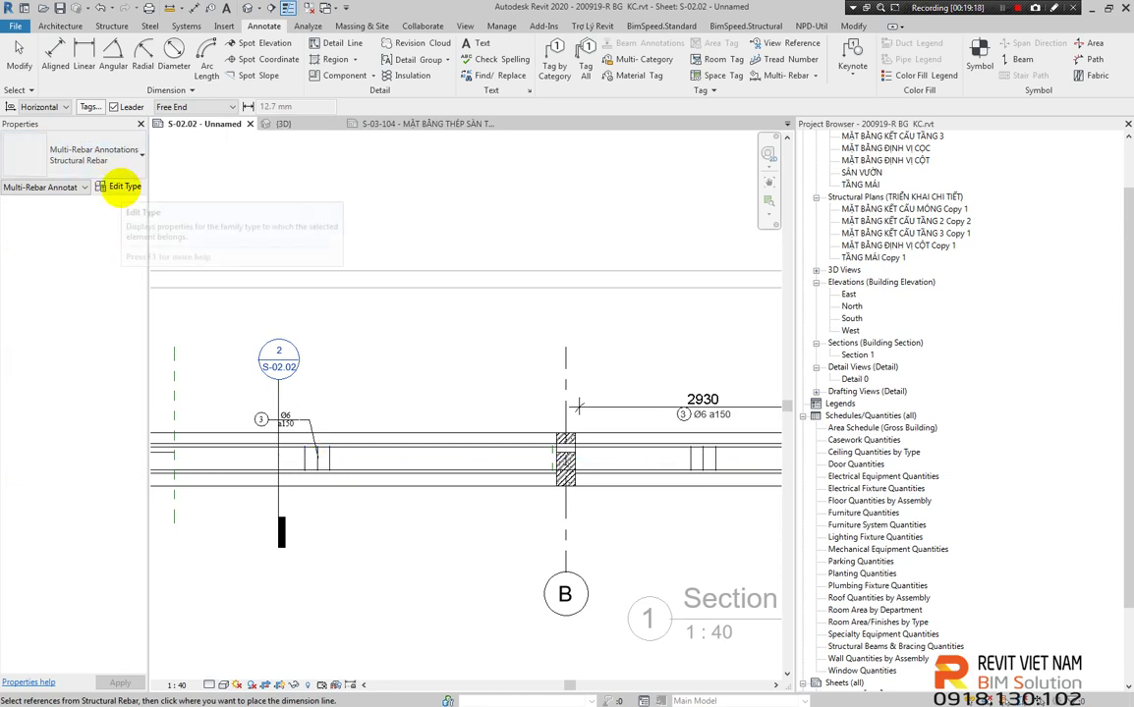
Set the annotation's Tag Family to 0606Tag and pick the Dim trien khai thep type
left_click(122, 187)
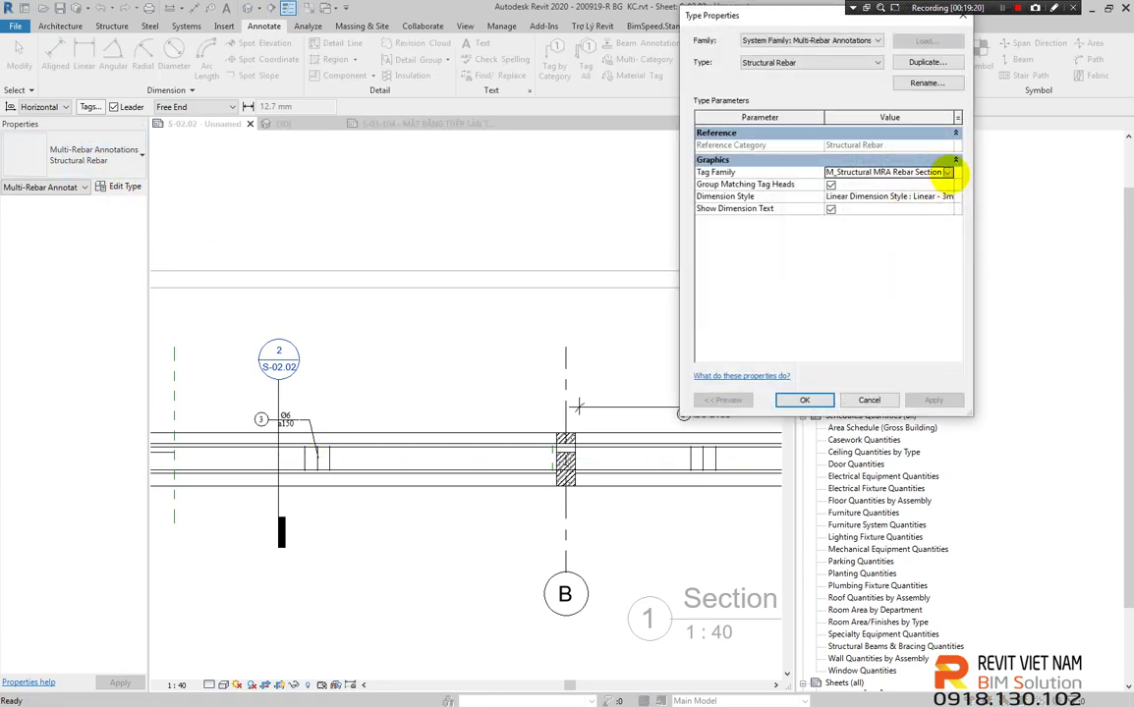
left_click(949, 172)
scroll(909, 212, "up", 3)
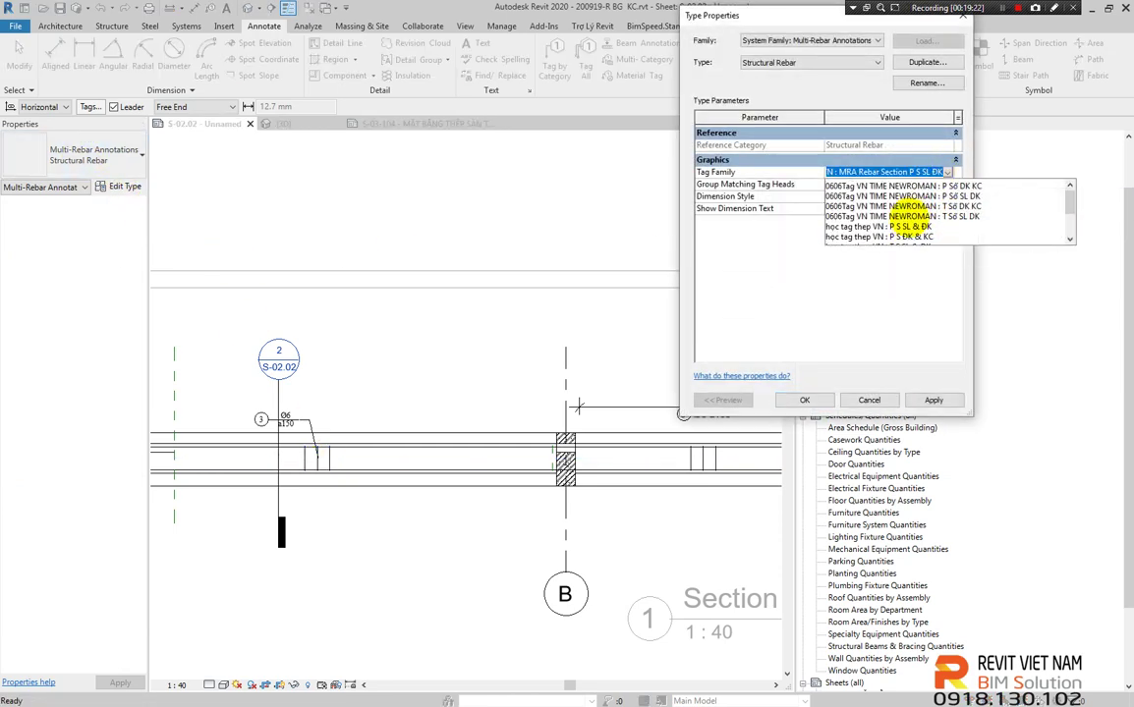
scroll(909, 219, "up", 1)
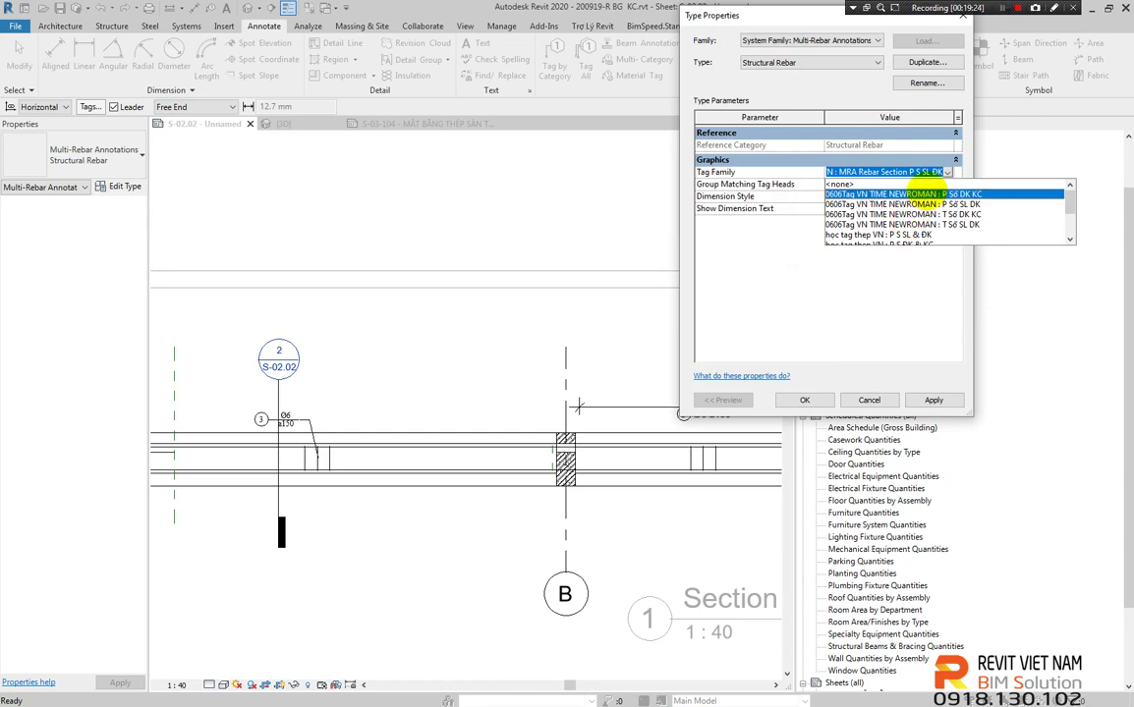
left_click(928, 194)
left_click(804, 400)
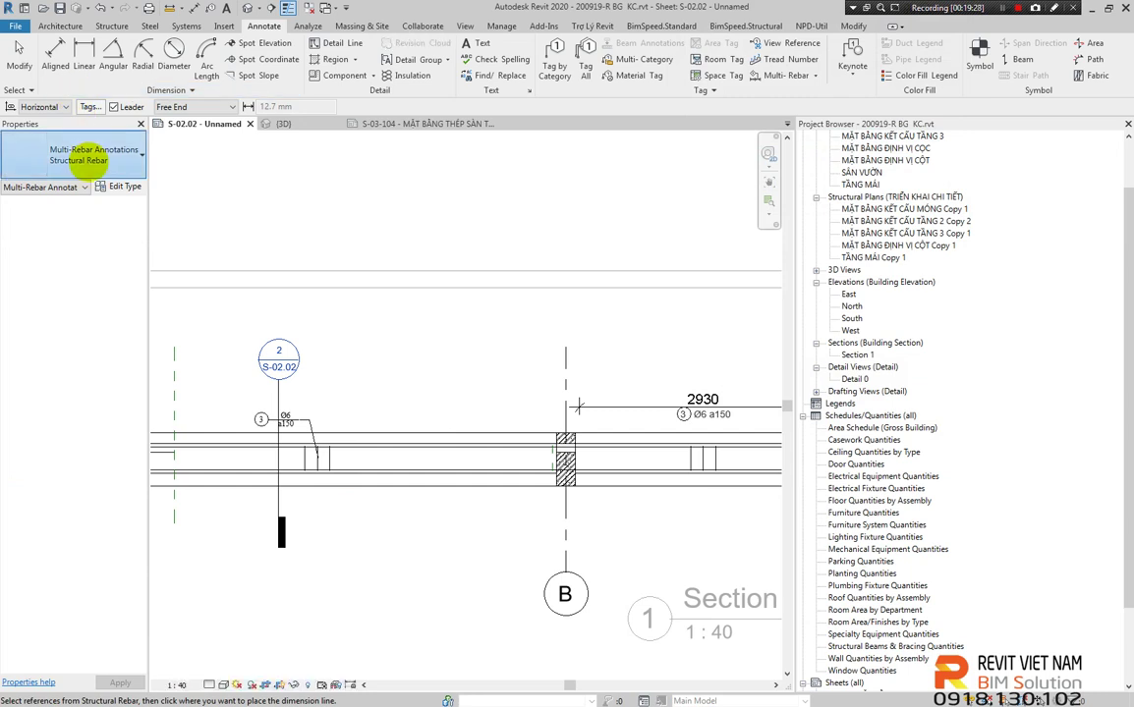
left_click(89, 160)
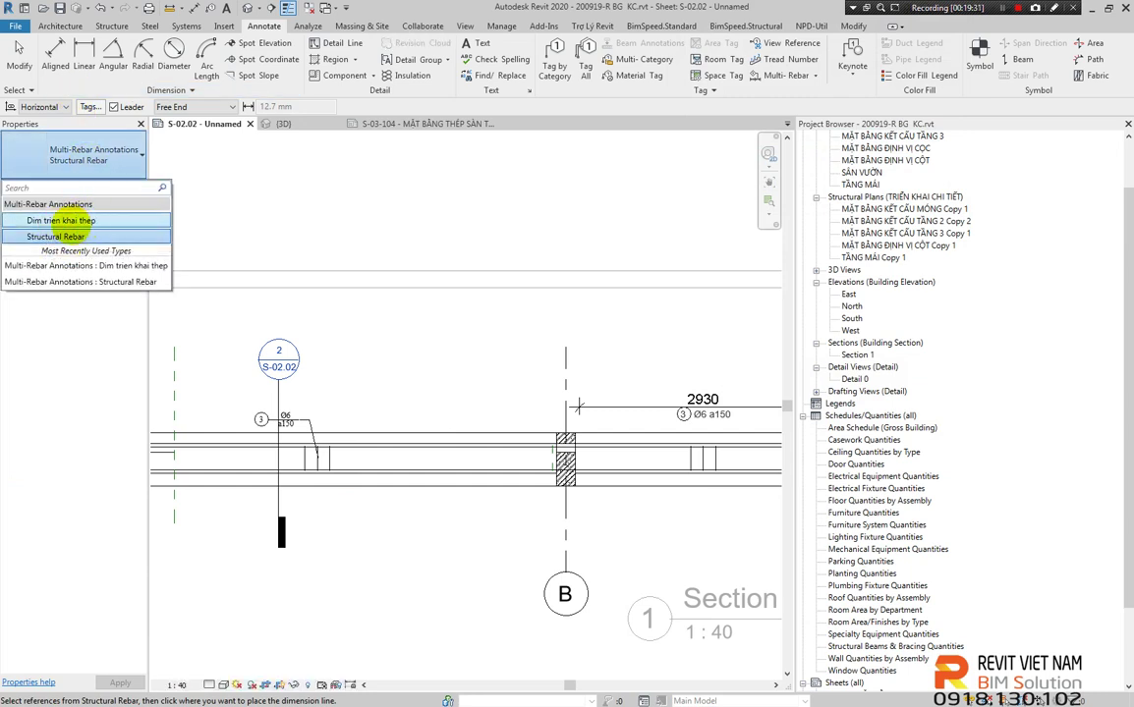
left_click(77, 222)
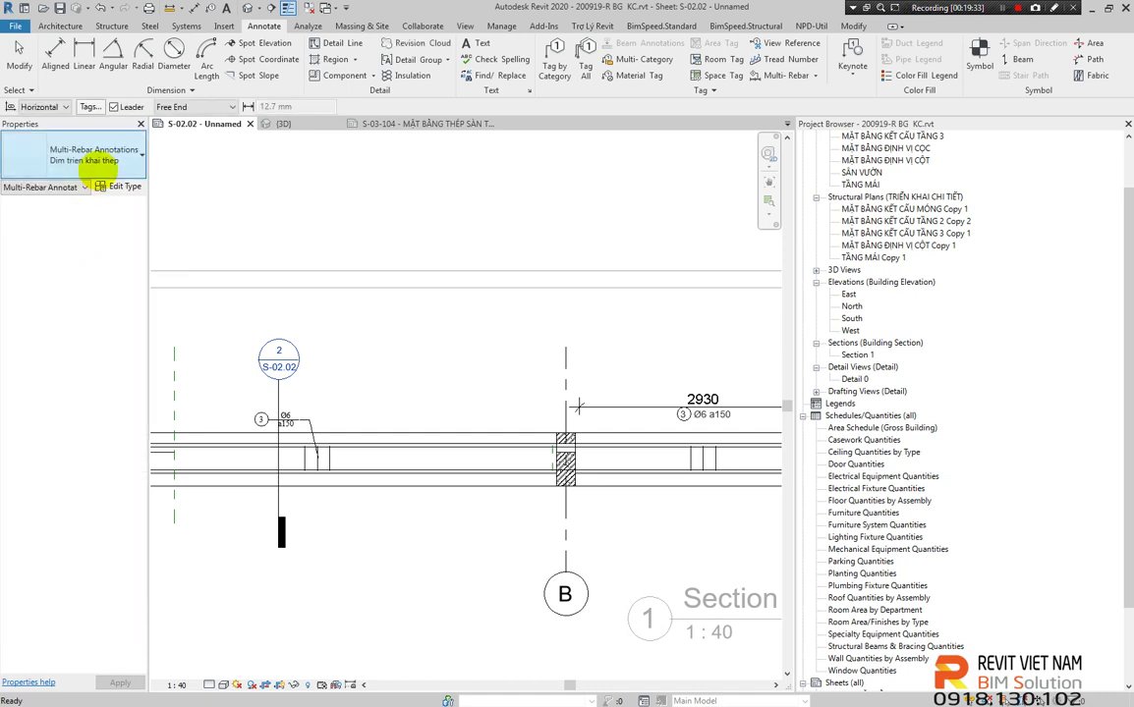
left_click(106, 153)
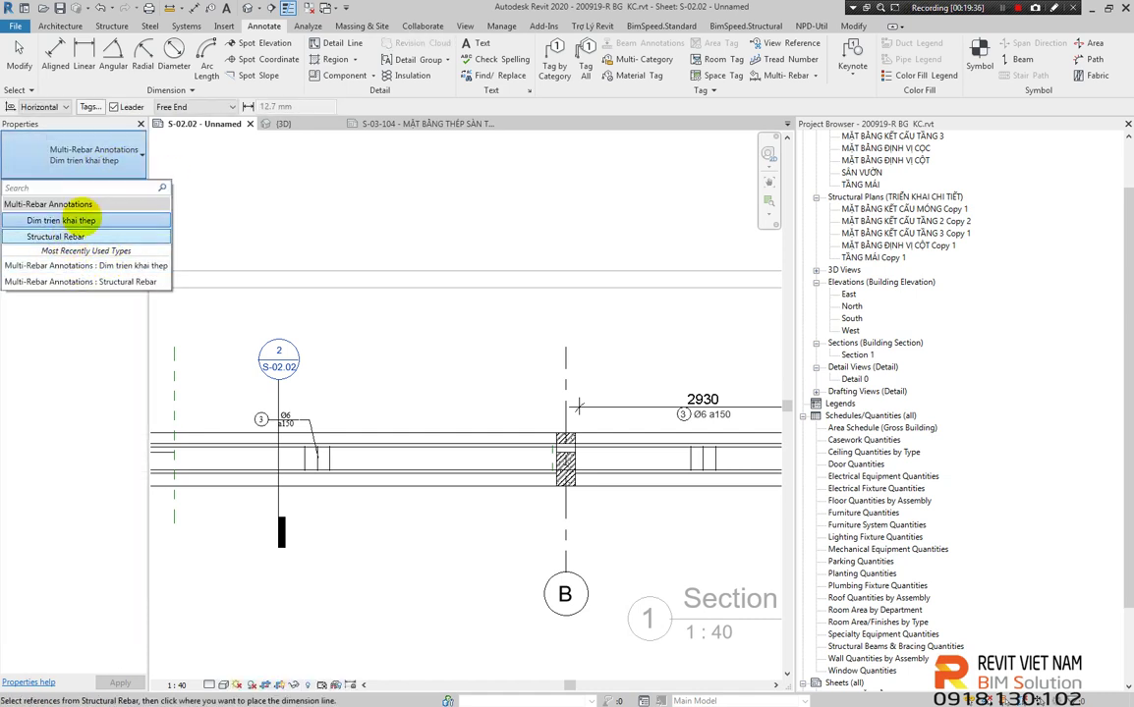
Annotate the left span with a 5530 dimension and a leaderless 3 Ø6 a150 tag beneath it
left_click(59, 220)
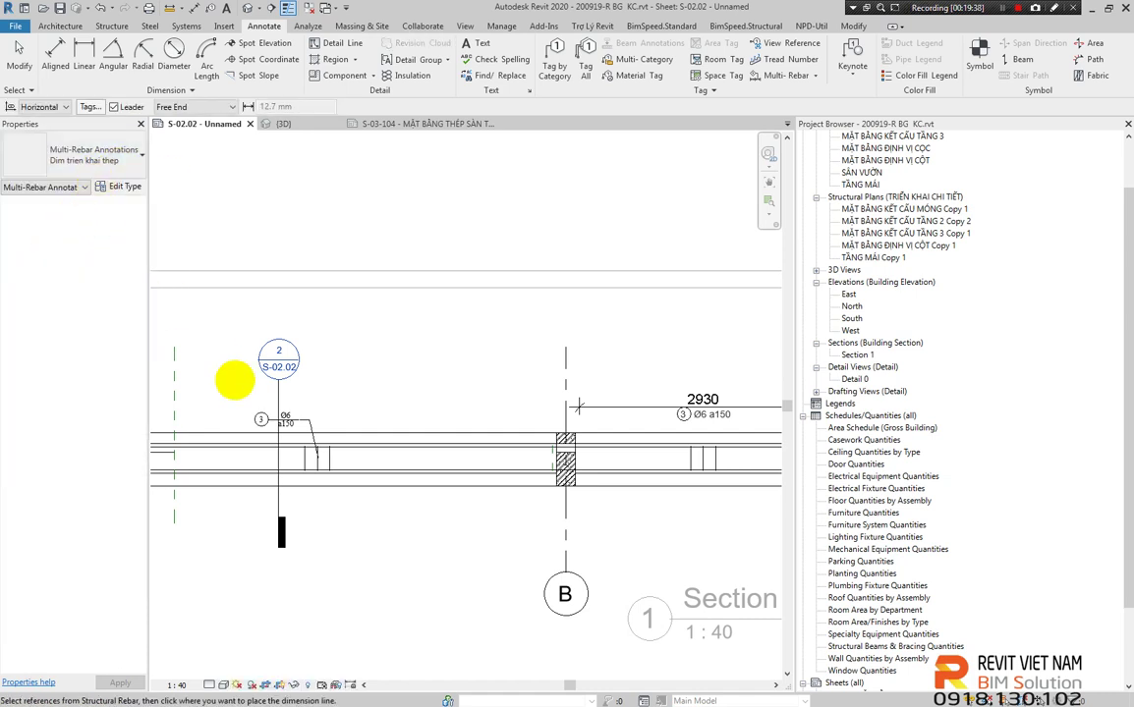
scroll(472, 406, "up", 1)
scroll(557, 406, "up", 1)
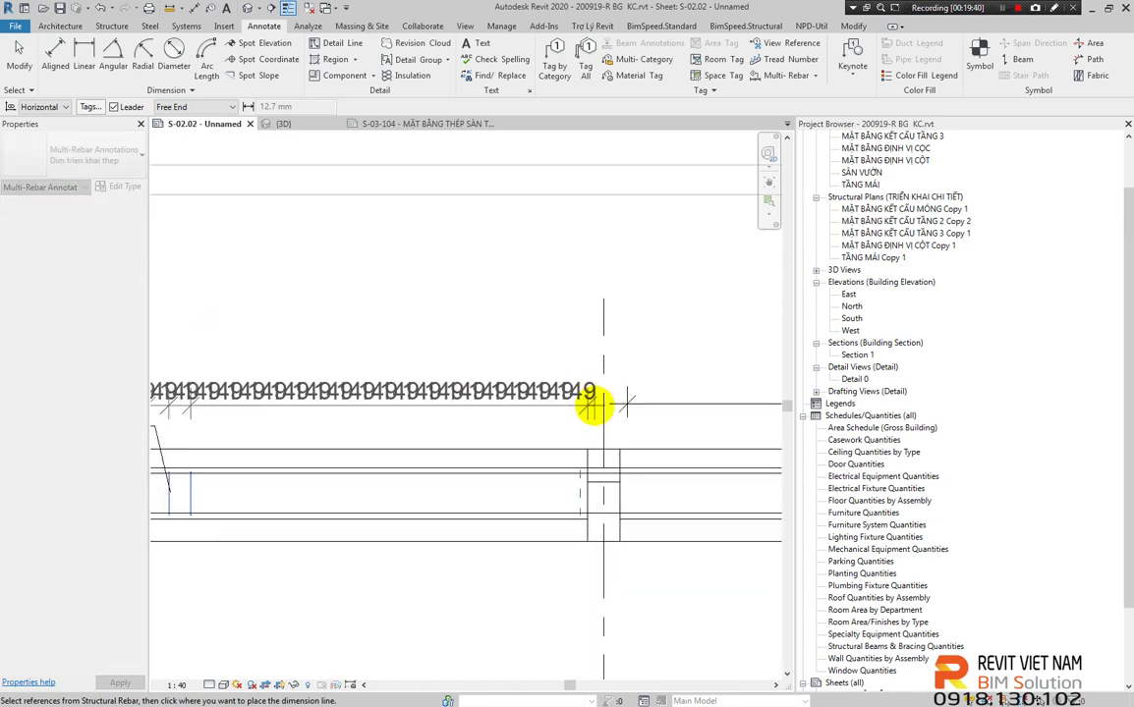
left_click(530, 324)
scroll(462, 424, "down", 1)
middle_click_drag(429, 428, 506, 423)
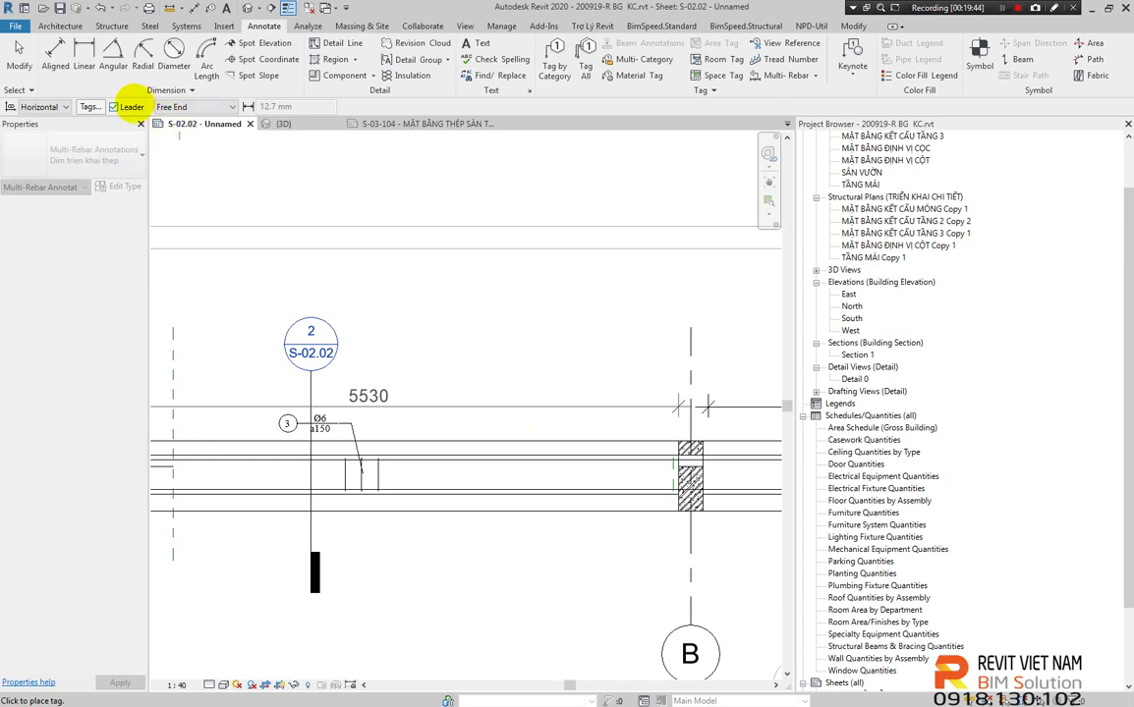
left_click(234, 232)
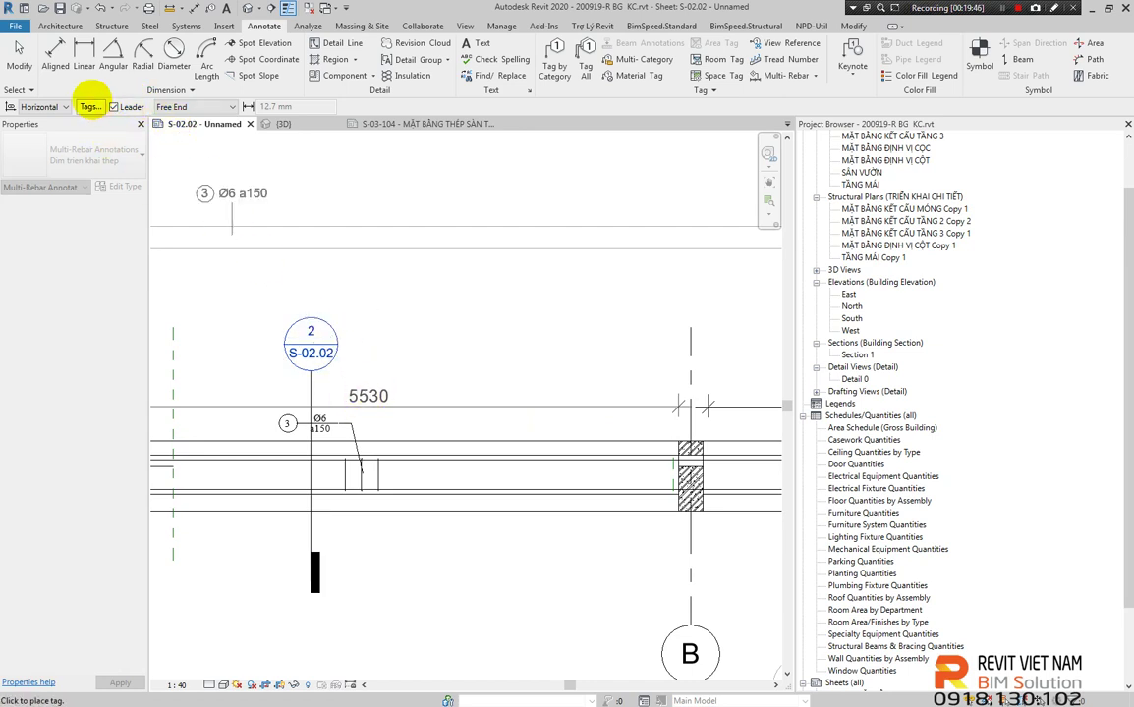
left_click(116, 106)
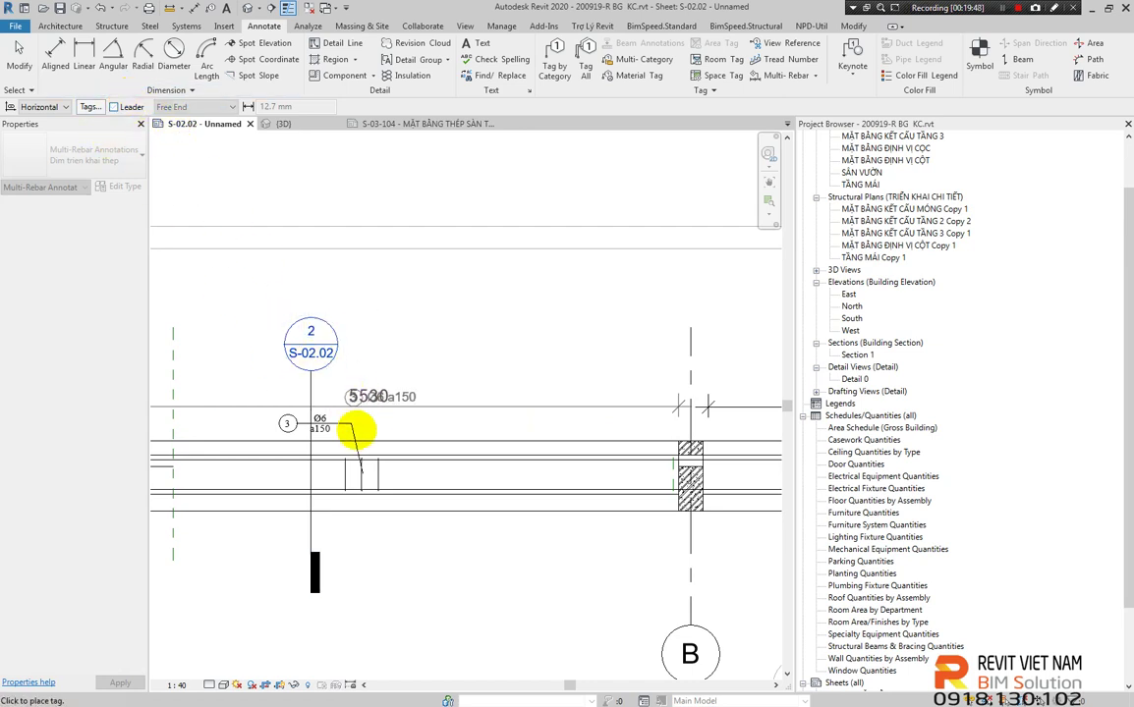
left_click(289, 423)
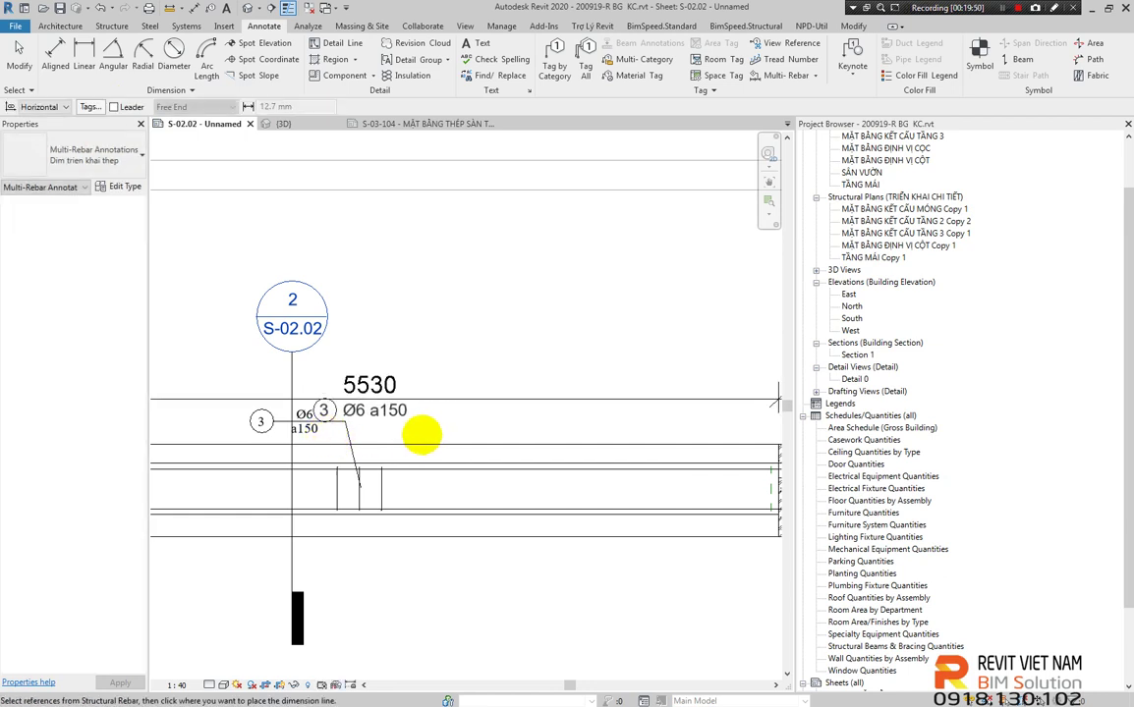
middle_click_drag(417, 435, 225, 430)
scroll(225, 430, "down", 2)
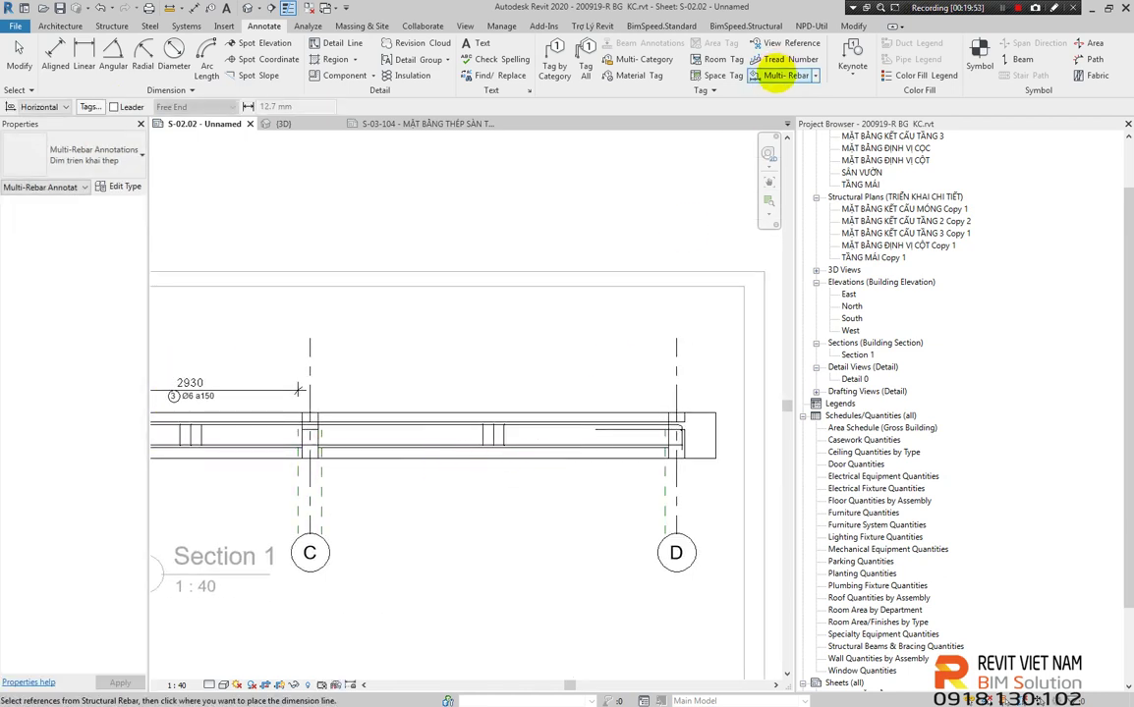
Add a 4680 multi-rebar annotation on the C–D span with its tag under the dimension
left_click(775, 75)
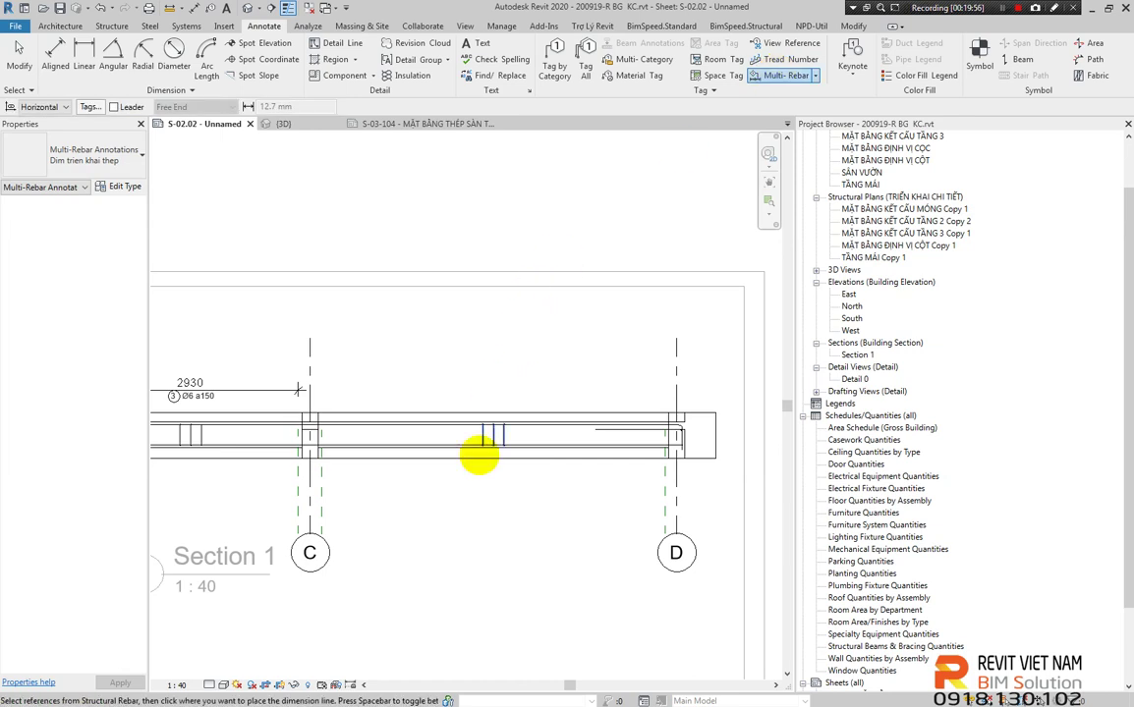
left_click(498, 439)
scroll(361, 397, "up", 2)
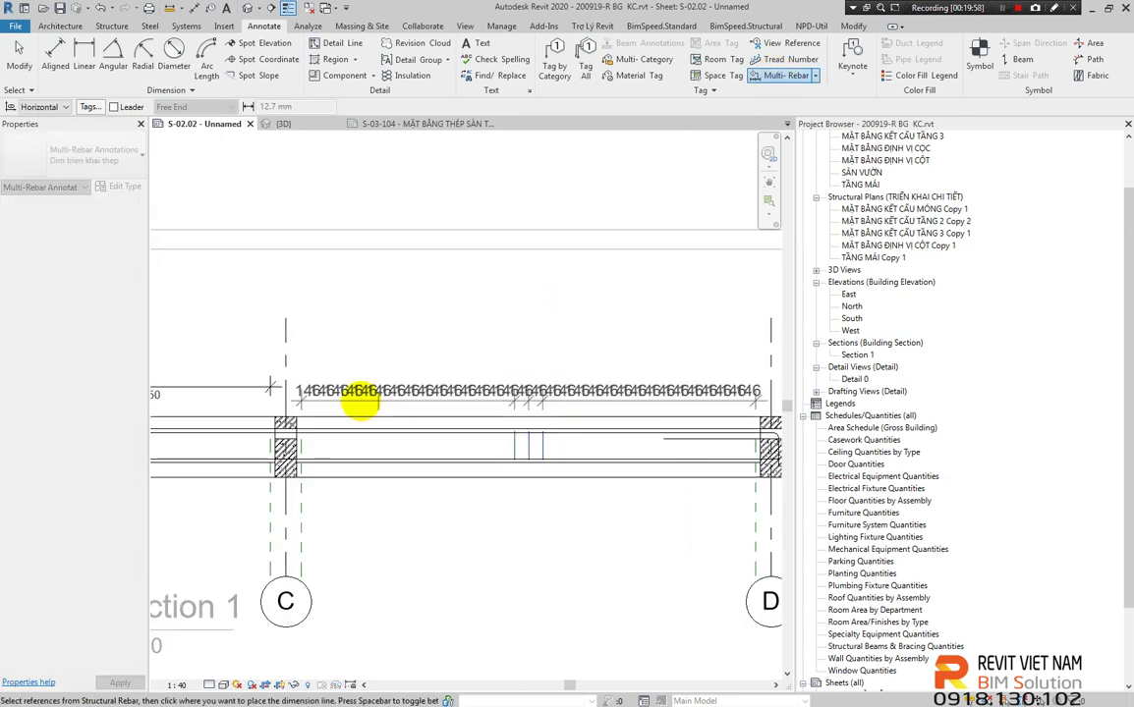
scroll(279, 388, "up", 2)
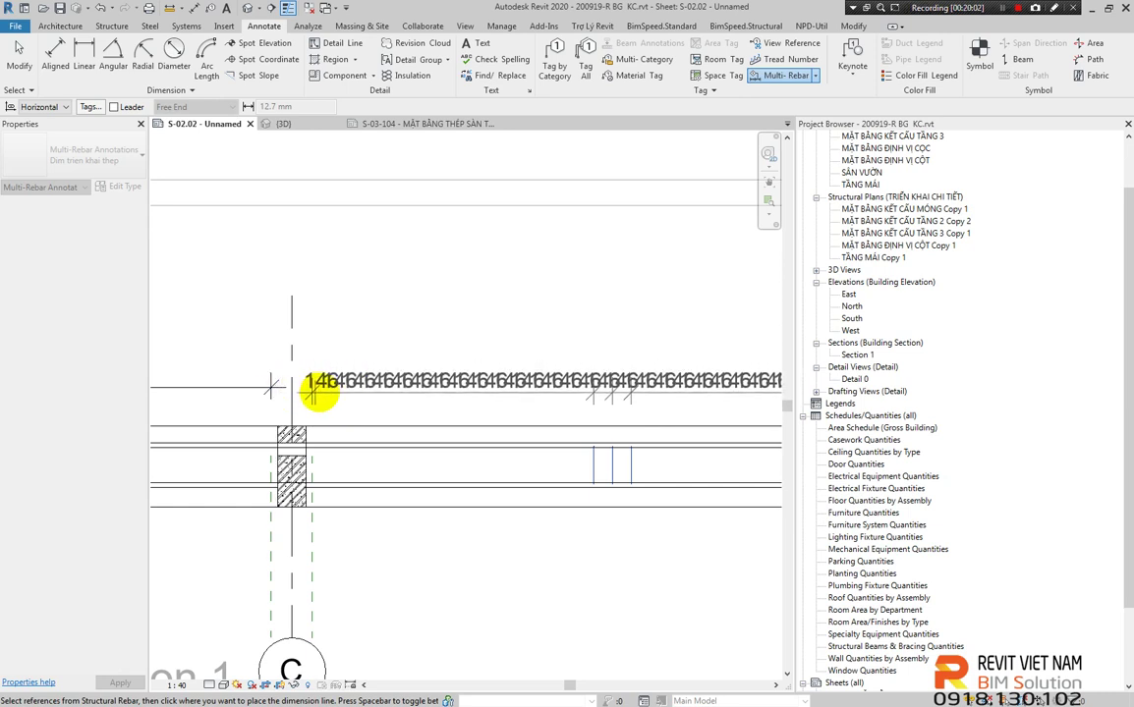
left_click(322, 387)
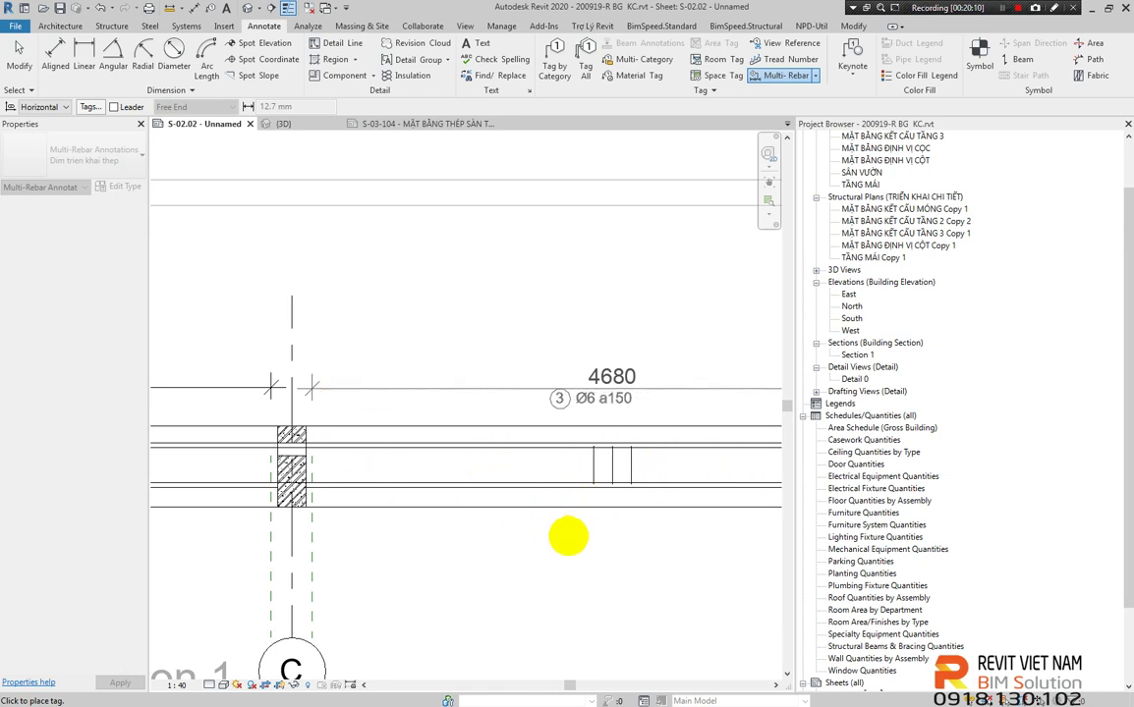
left_click(568, 535)
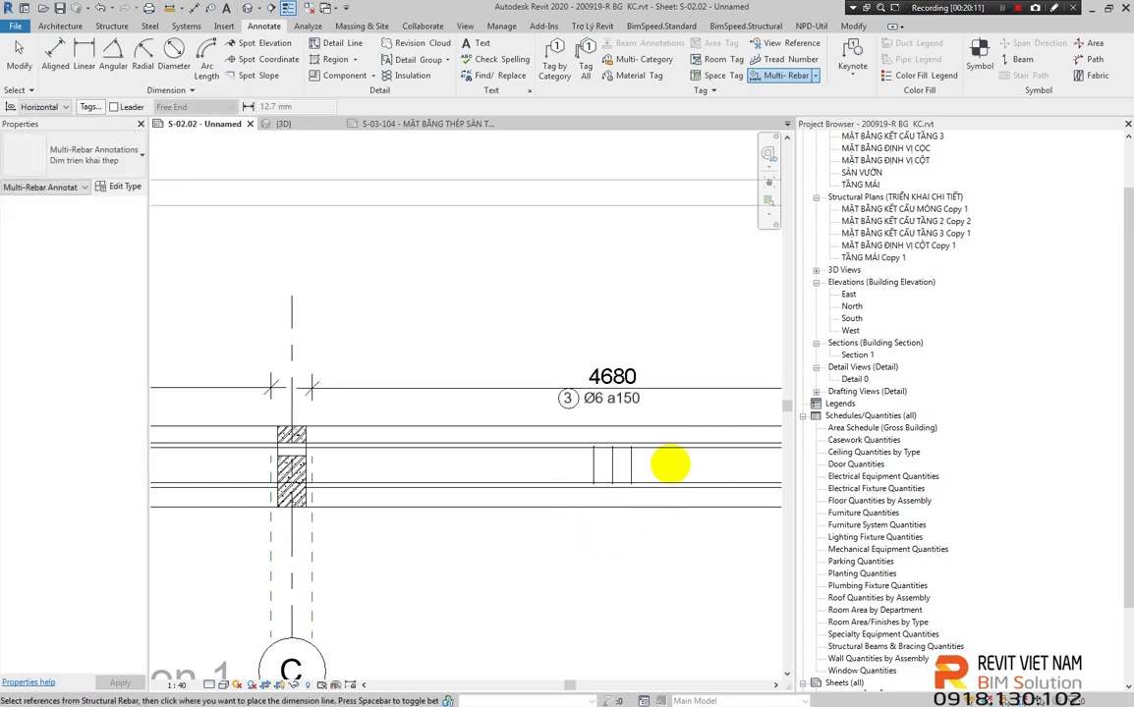
key("Escape")
scroll(510, 413, "down", 2)
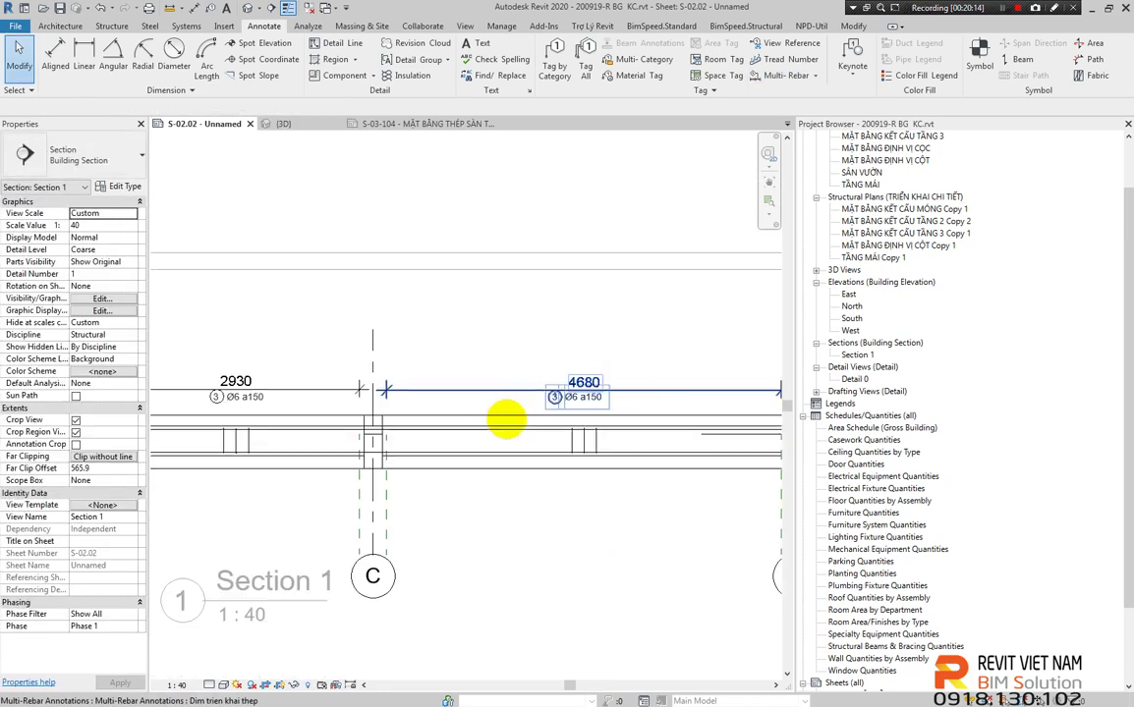
scroll(501, 370, "down", 2)
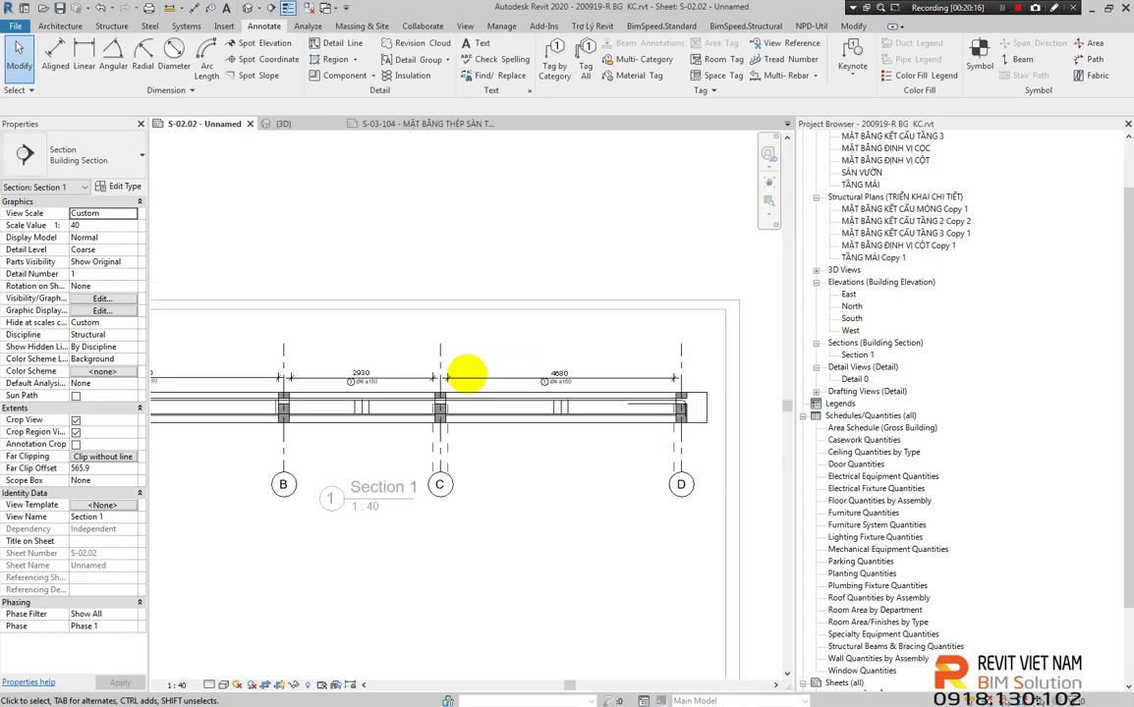
scroll(412, 411, "up", 2)
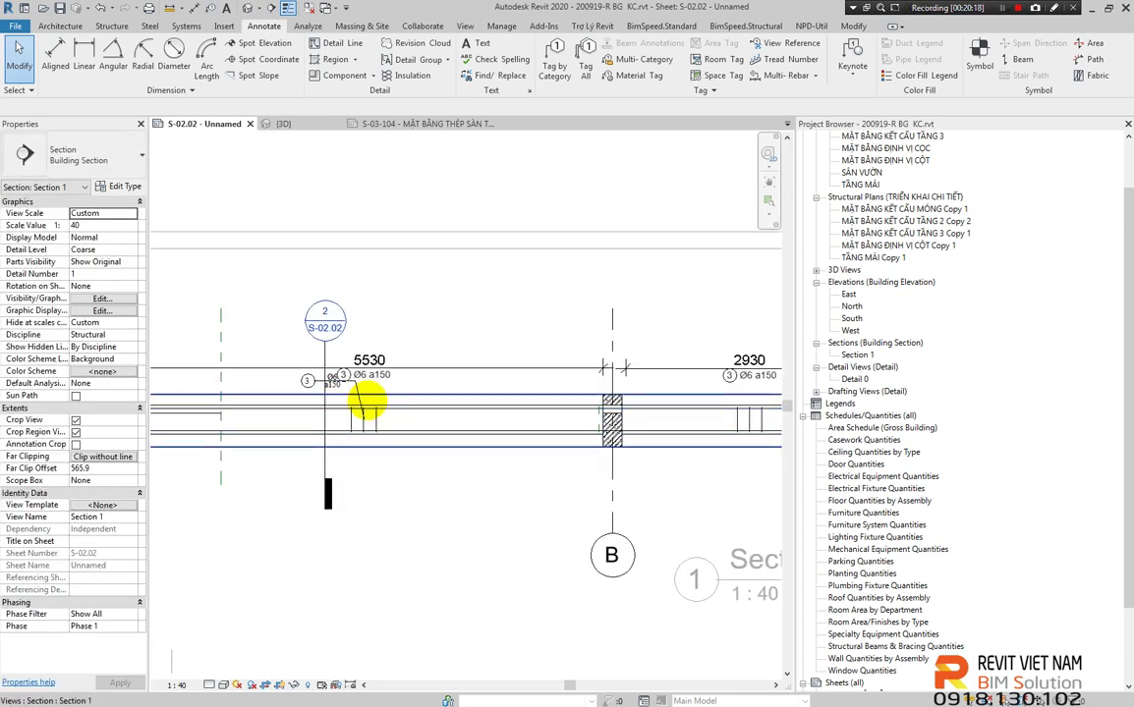
scroll(388, 413, "down", 2)
mouse_move(405, 430)
middle_mouse_down()
mouse_move(248, 434)
mouse_move(405, 435)
mouse_move(349, 448)
middle_mouse_up()
scroll(476, 435, "up", 1)
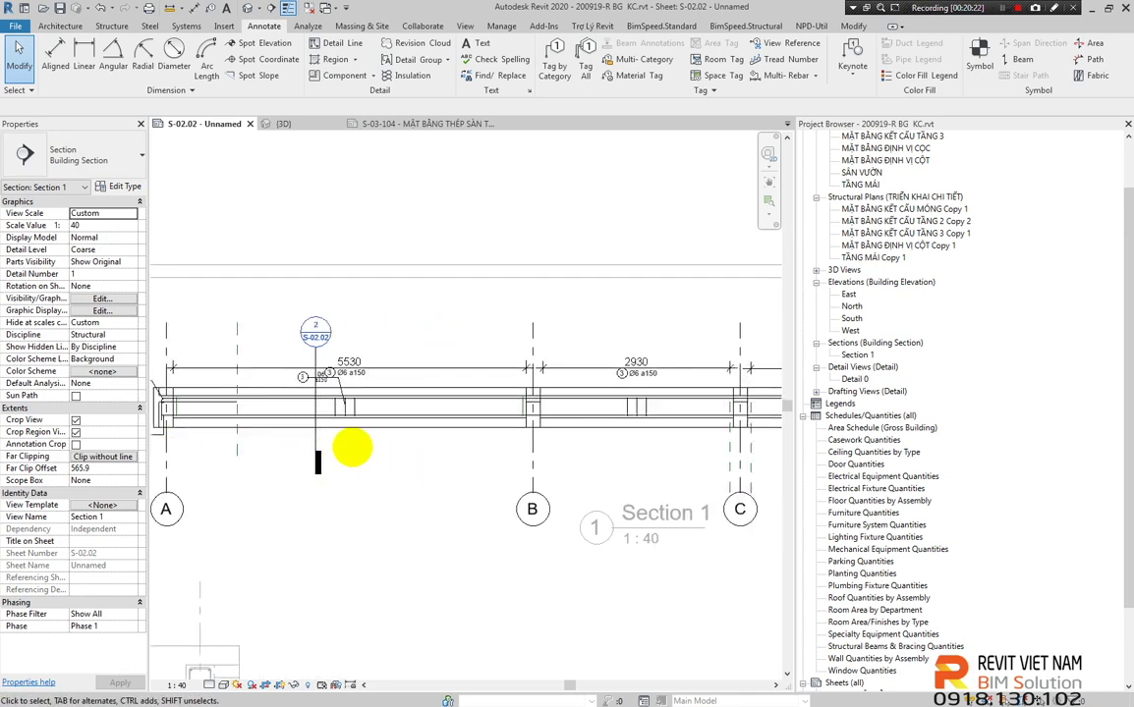